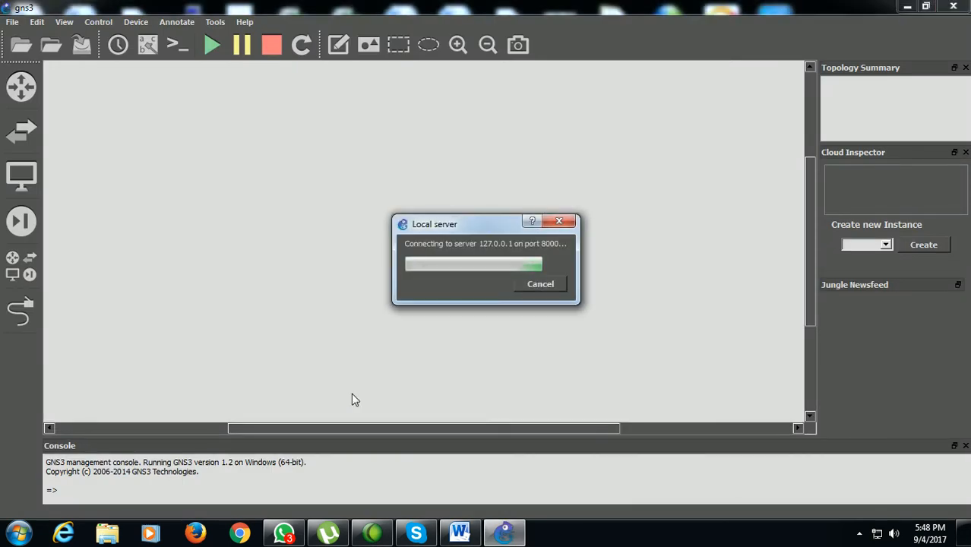
Create a new local project named lab-asa-site-sye-vpn
double_click(455, 239)
type("la")
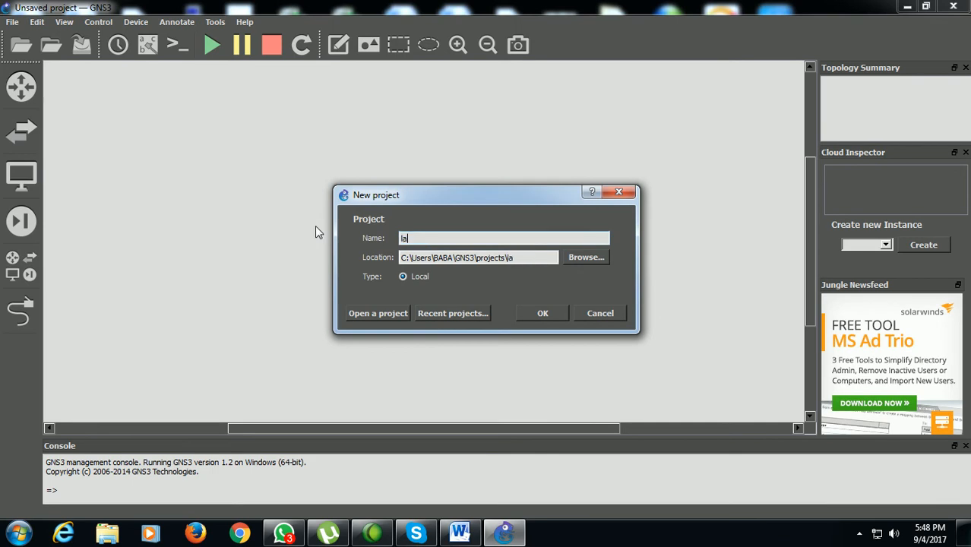
type("b-asa-site-sye-vpn")
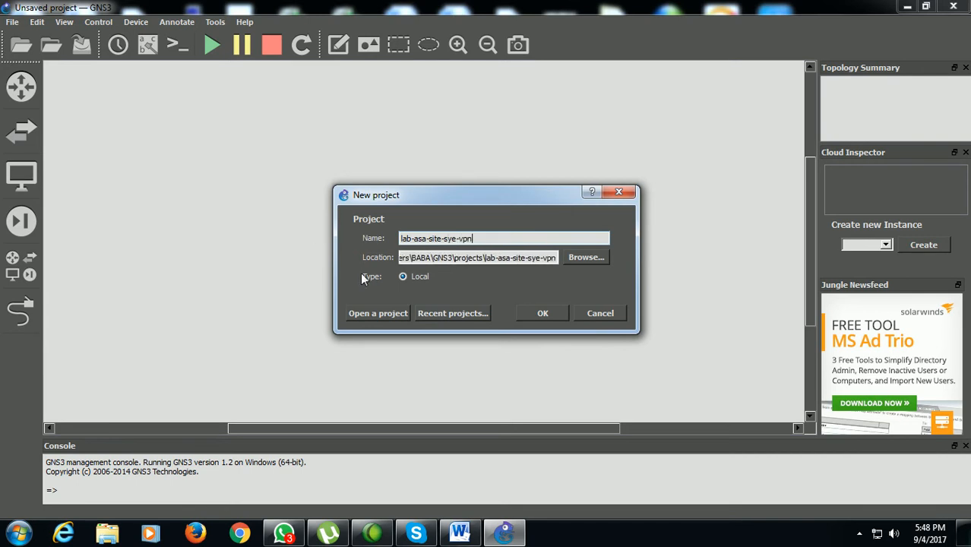
left_click(524, 313)
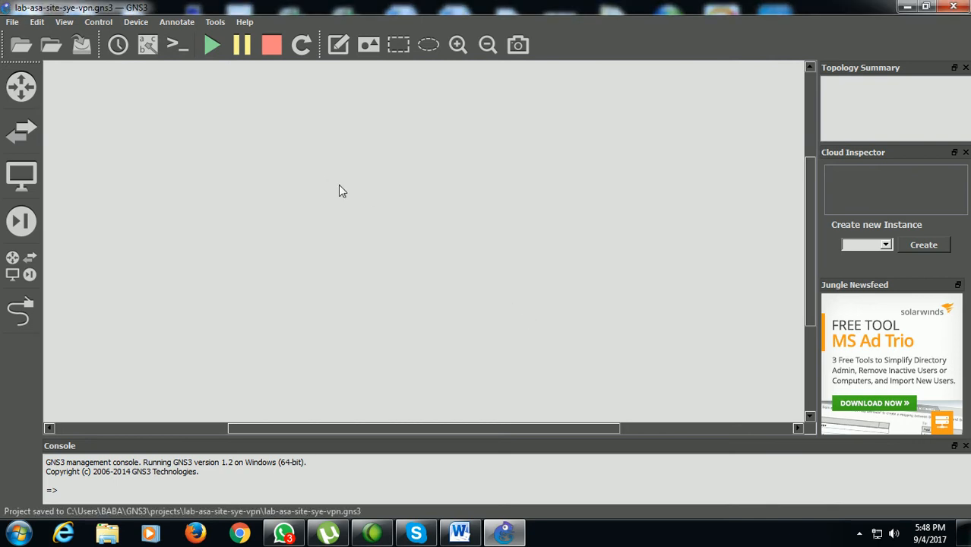
Check the GNS3 version in the About information and list the available security devices
left_click(247, 25)
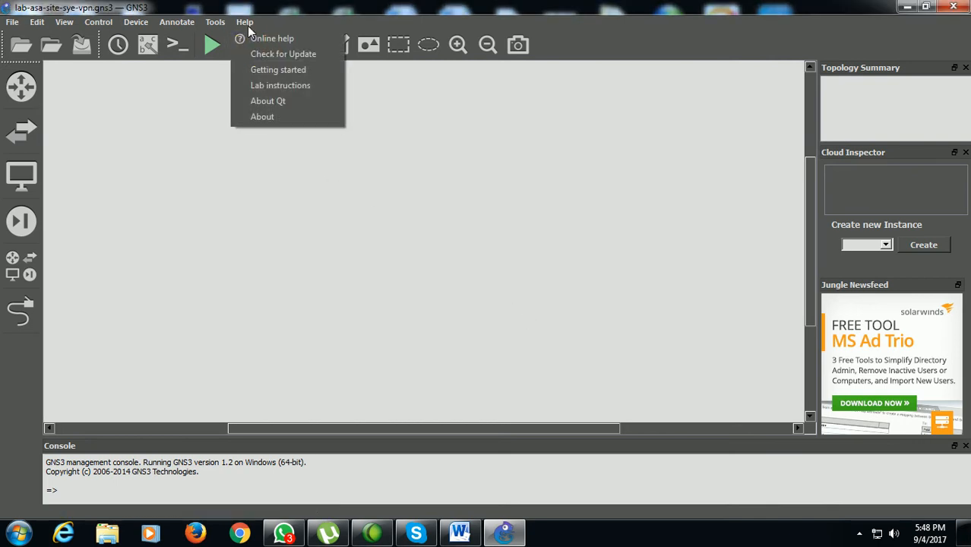
left_click(263, 117)
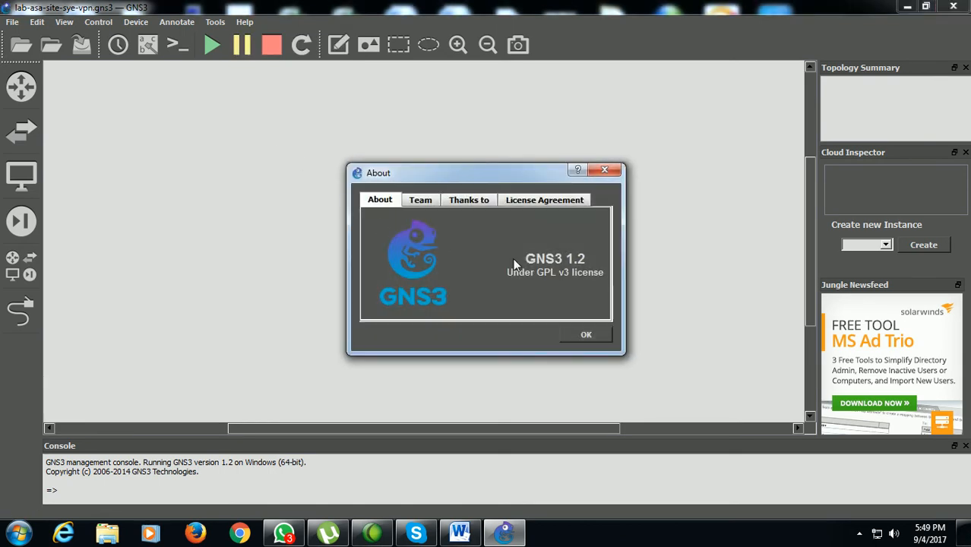
left_click(583, 336)
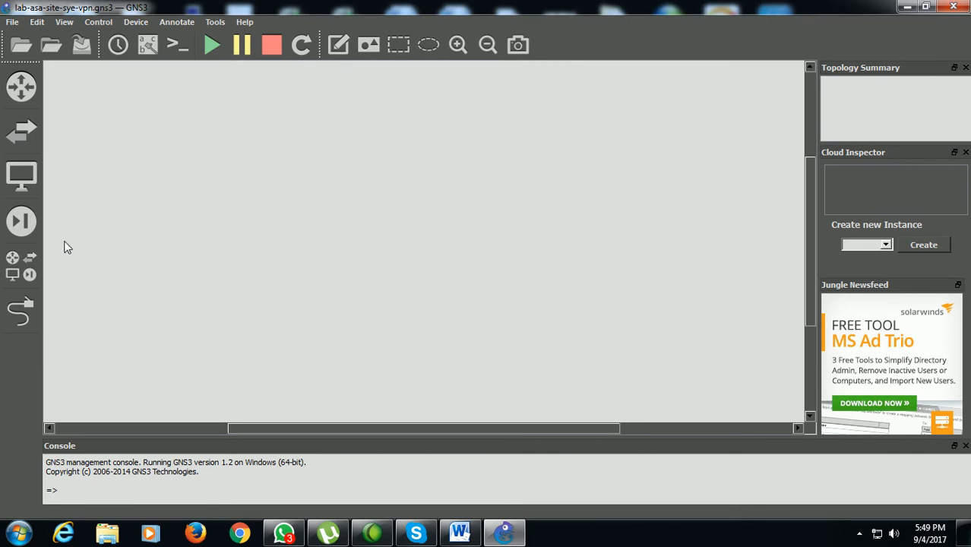
left_click(25, 231)
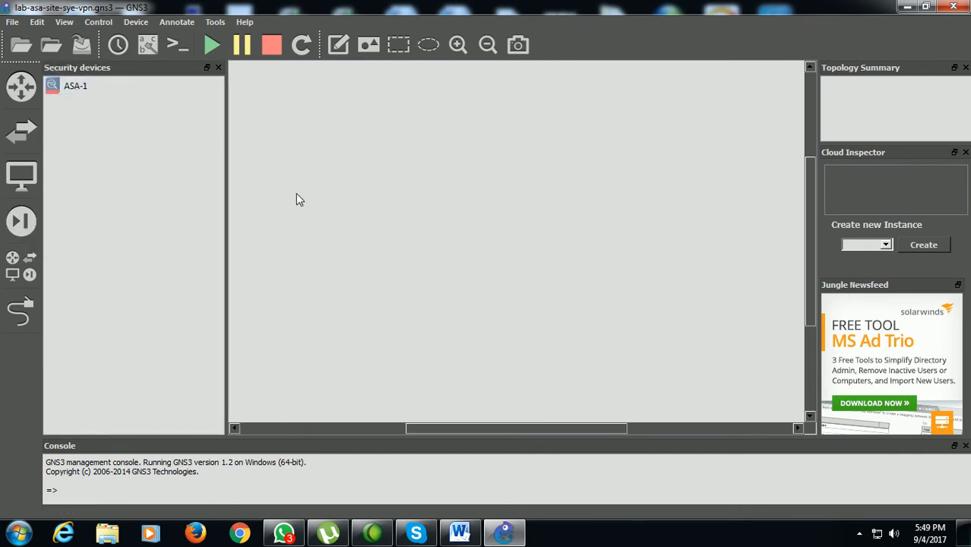
Switch to the Word document on site-to-site VPN setup and review the VMware Workstation prerequisite
left_click(905, 7)
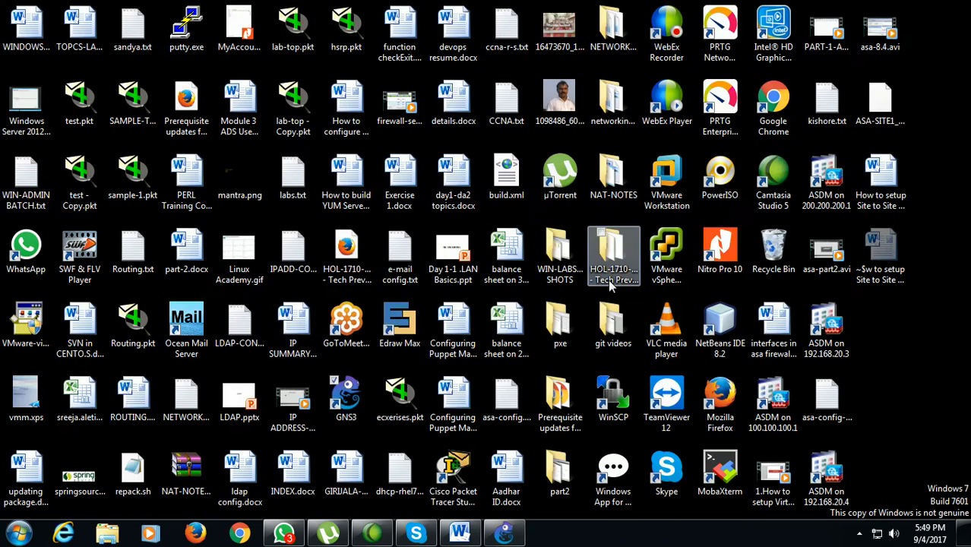
left_click(459, 533)
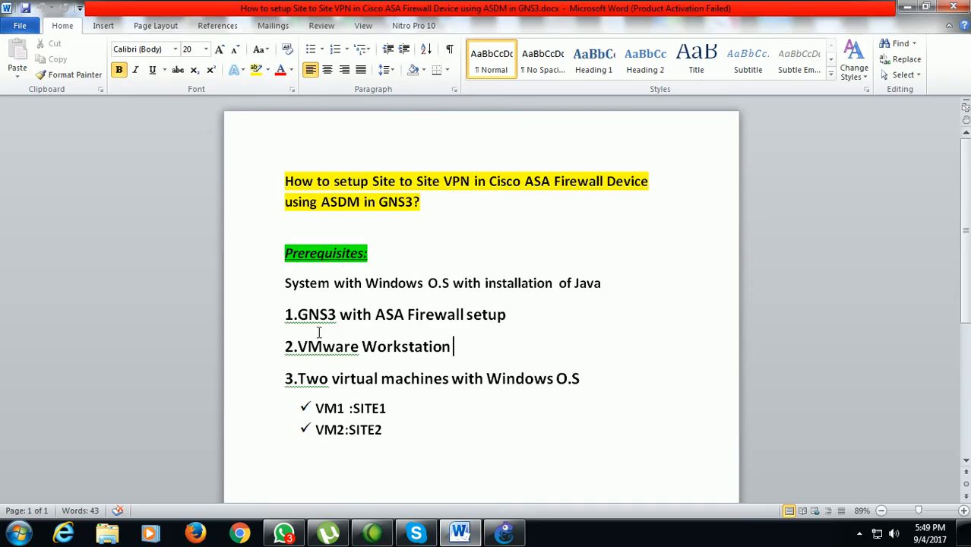
left_click_drag(280, 350, 452, 350)
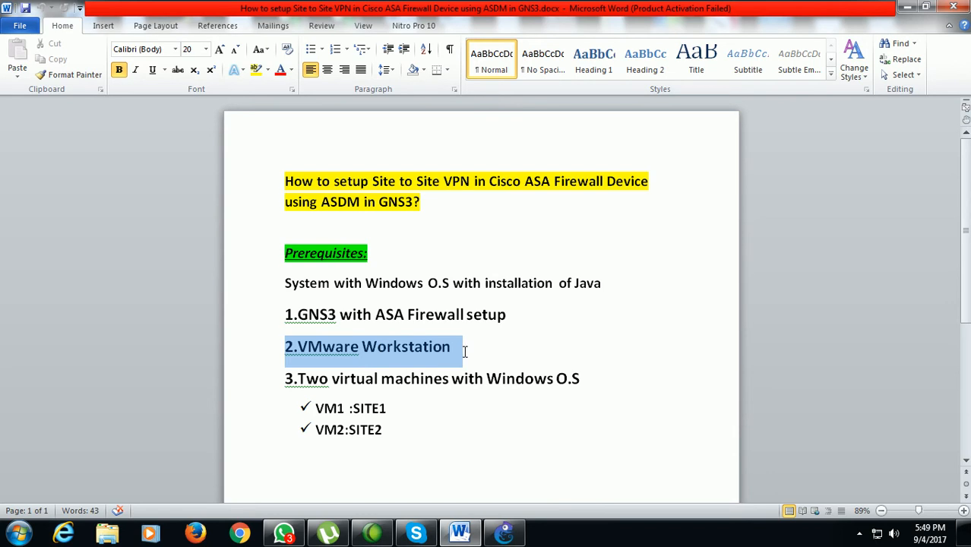
left_click(527, 360)
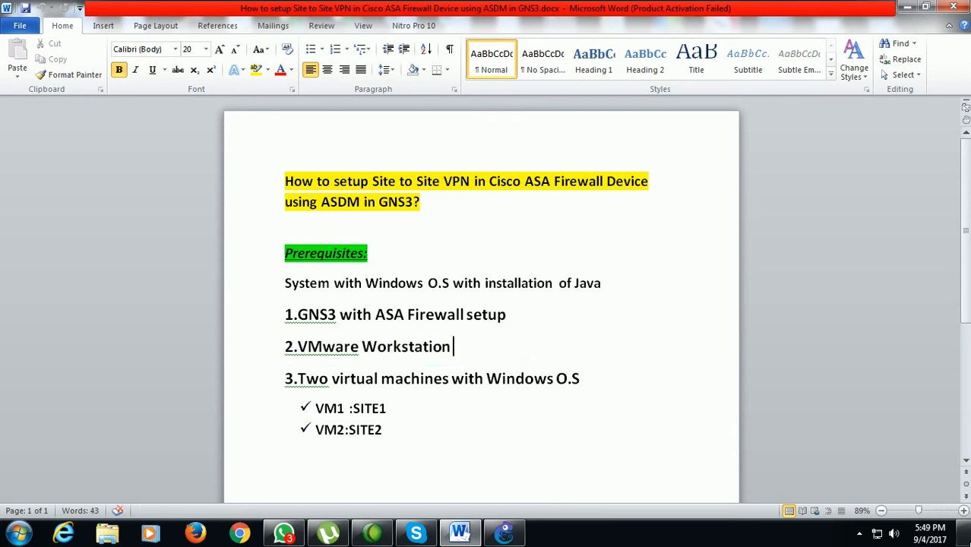
Launch VMware Workstation, widen the library and examine the SITE-SYSTEM and SITE2-SYSTEM virtual machines
left_click(962, 540)
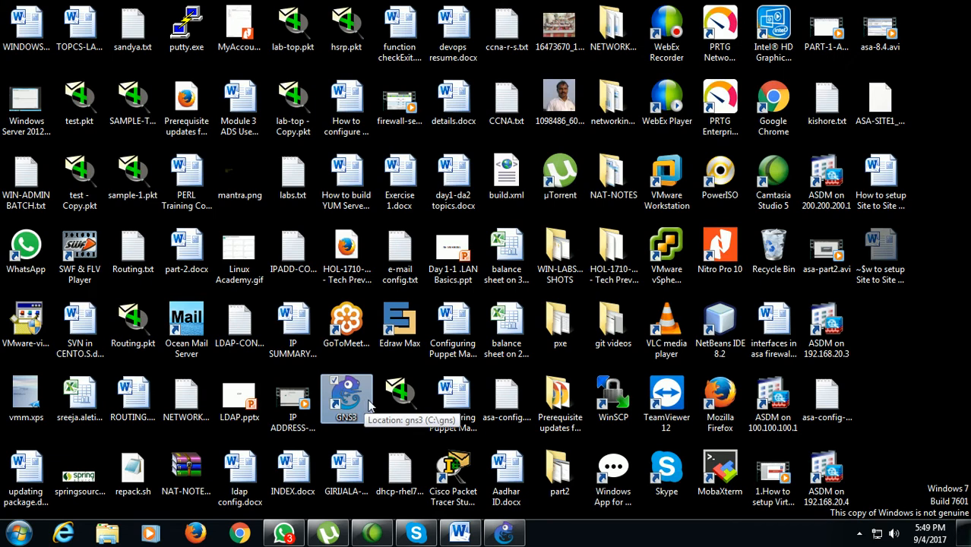
double_click(671, 193)
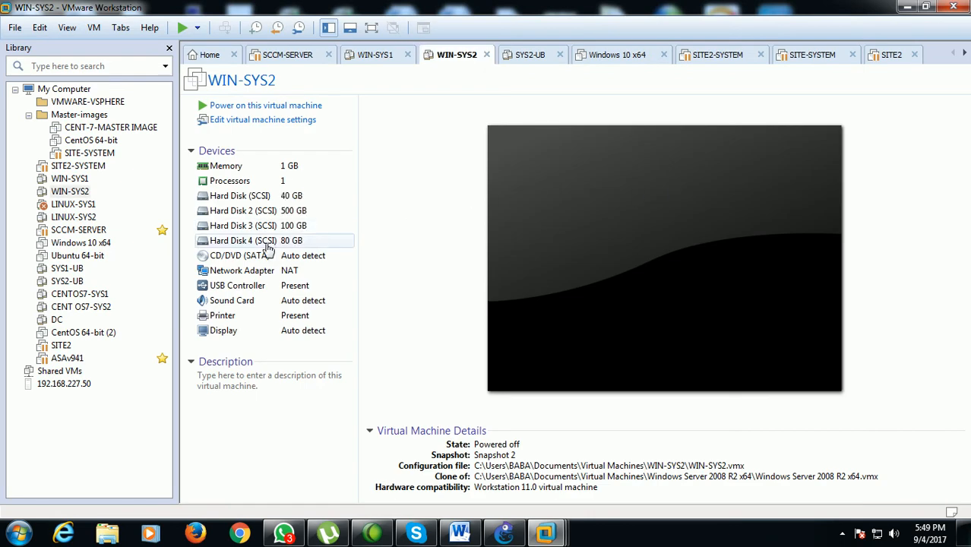
left_click_drag(174, 276, 219, 280)
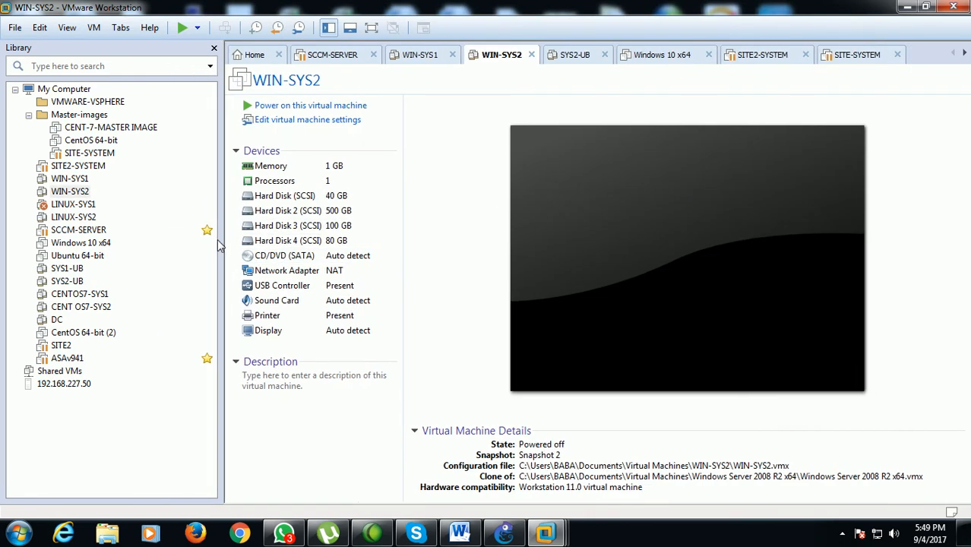
left_click(107, 158)
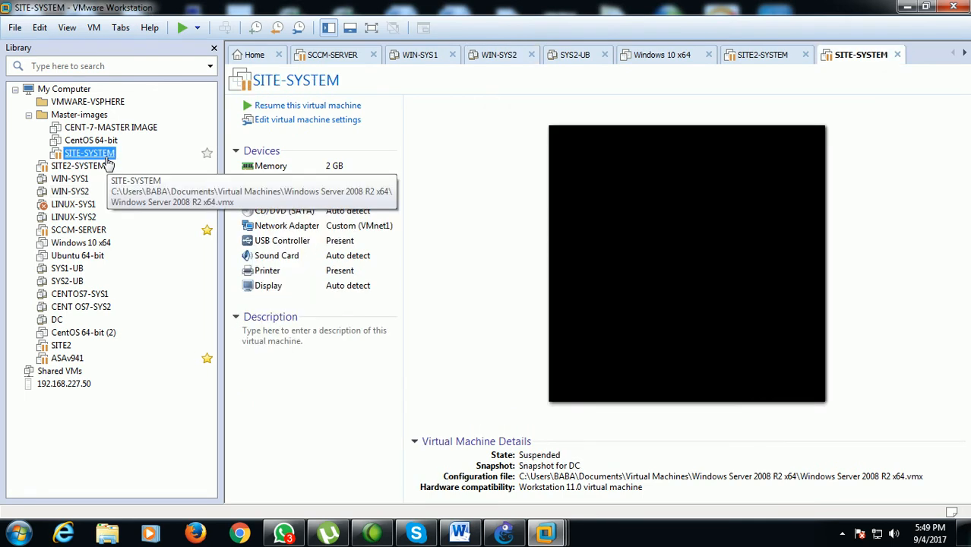
left_click(91, 168)
left_click(90, 155)
left_click(91, 167)
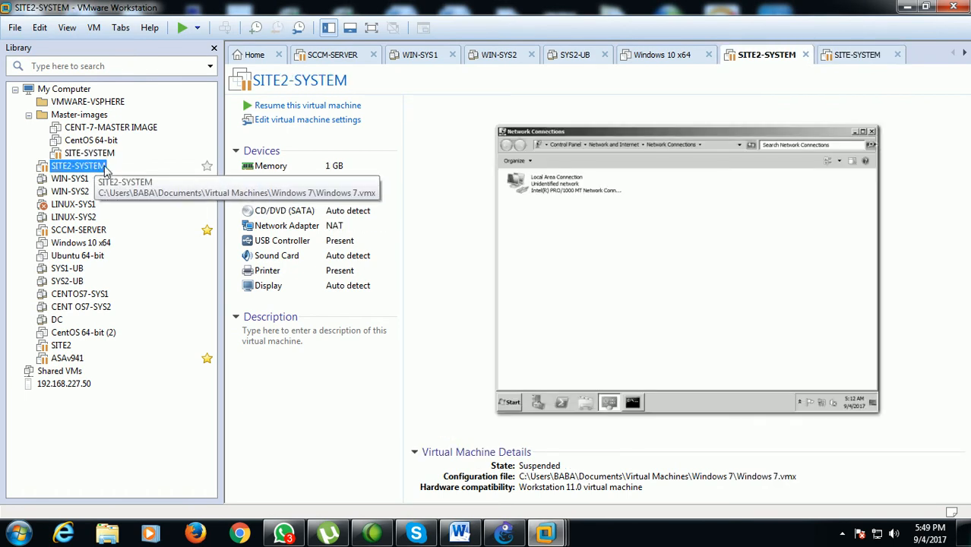
left_click(904, 8)
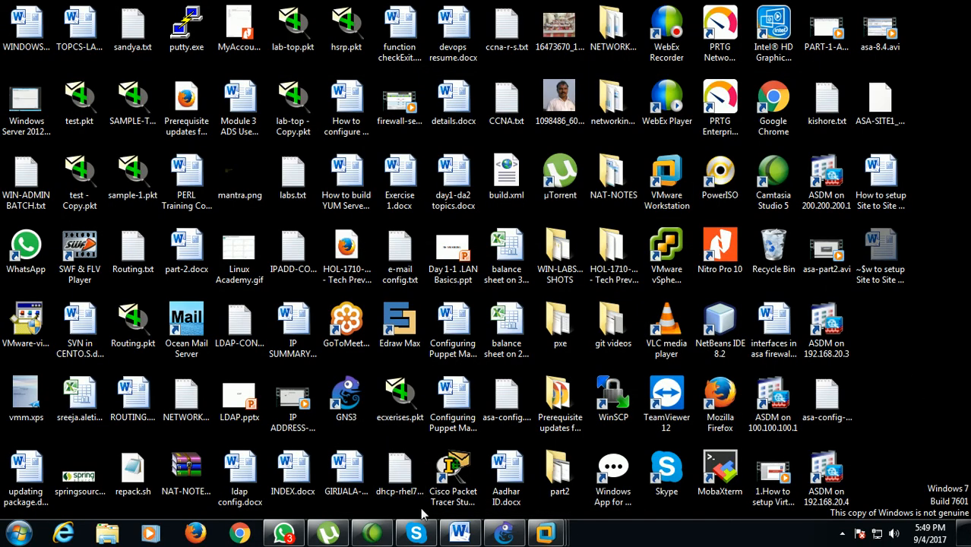
Return to the Word document and review the VMware Workstation and two Windows virtual machine prerequisites for SITE1 and SITE2
left_click(459, 532)
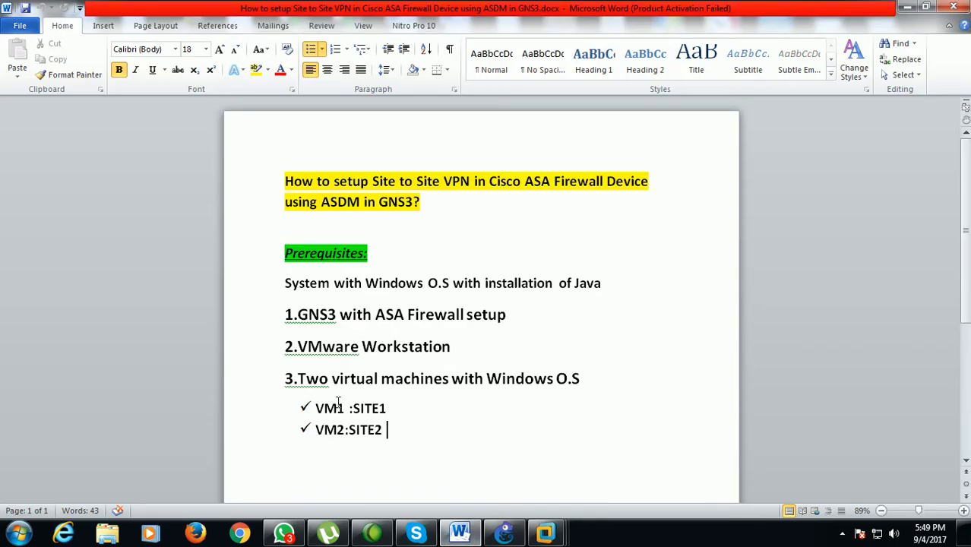
left_click_drag(285, 347, 457, 347)
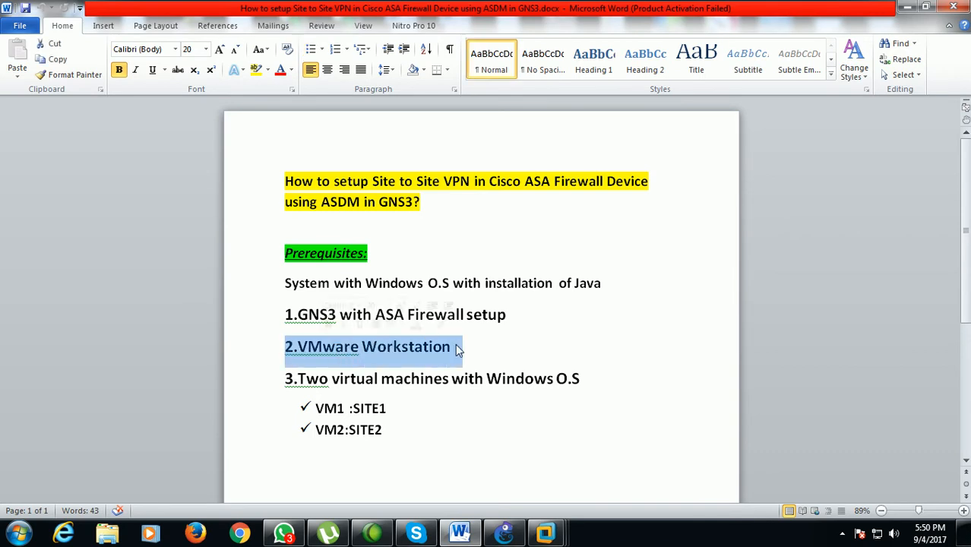
left_click(285, 380)
left_click_drag(286, 380, 591, 380)
left_click(492, 439)
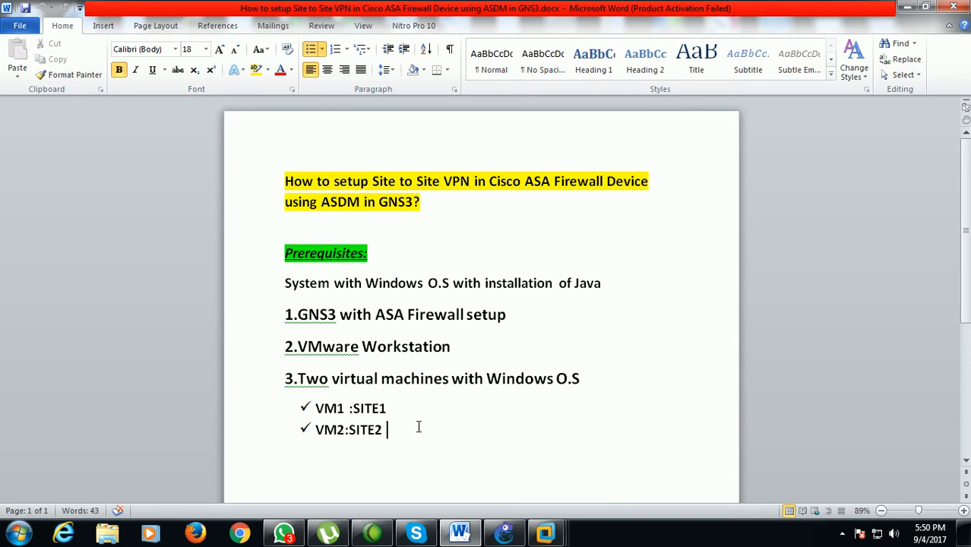
left_click(401, 411)
left_click(388, 430)
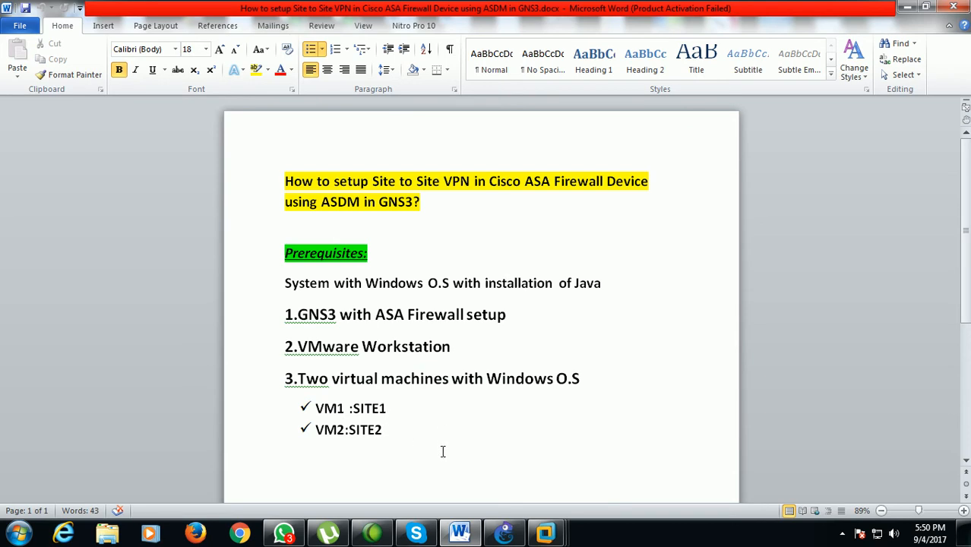
left_click(906, 8)
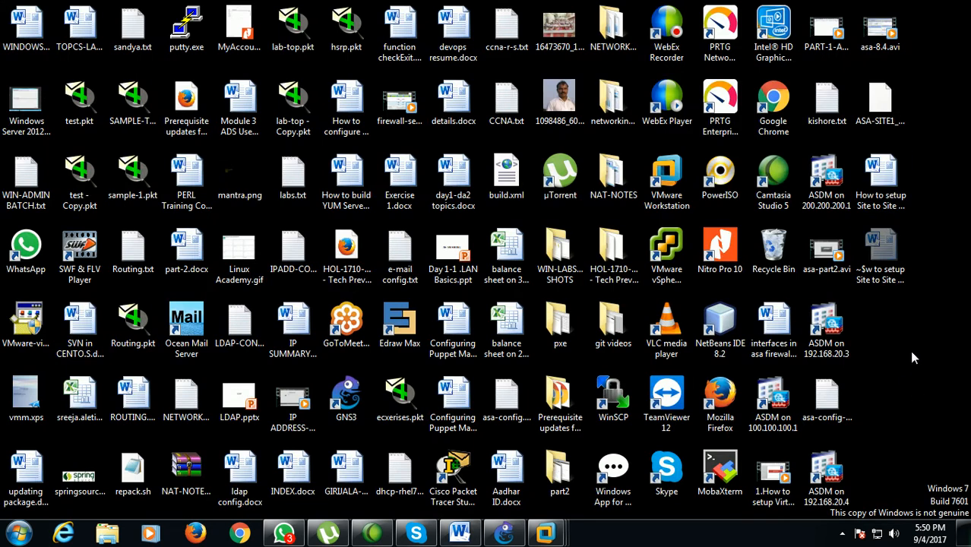
Switch to GNS3 and place two ASA-1 firewalls side by side, with a cloud above and between them
left_click(505, 534)
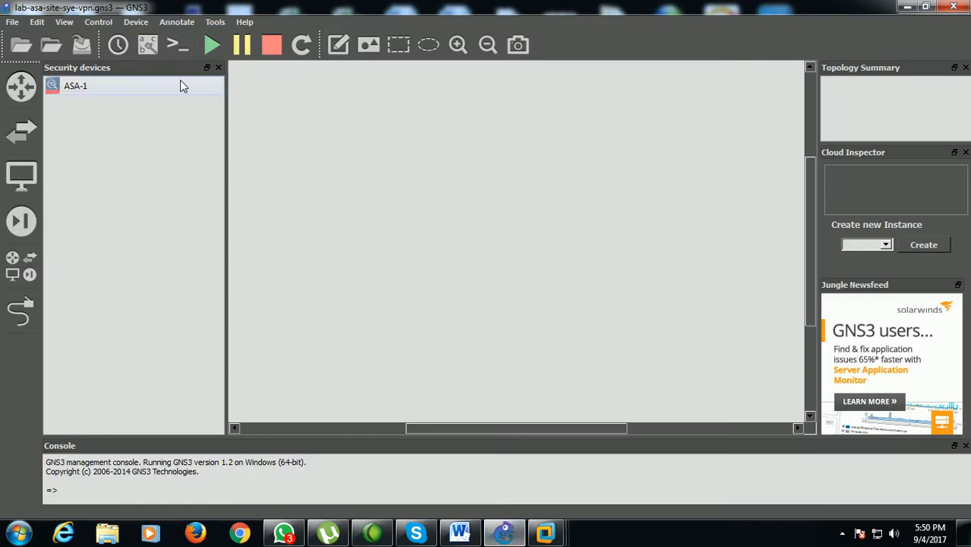
left_click(21, 221)
left_click(21, 221)
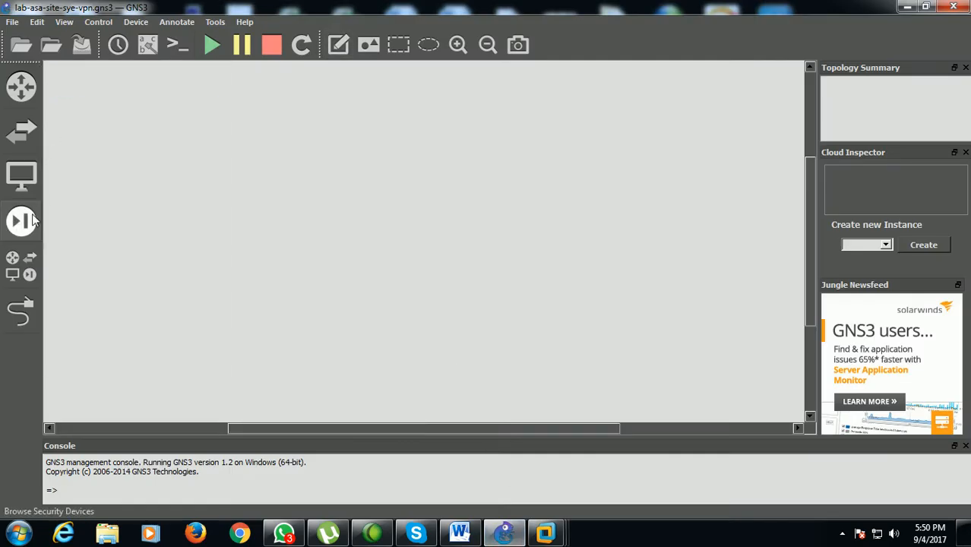
left_click_drag(65, 90, 301, 192)
left_click_drag(86, 98, 627, 193)
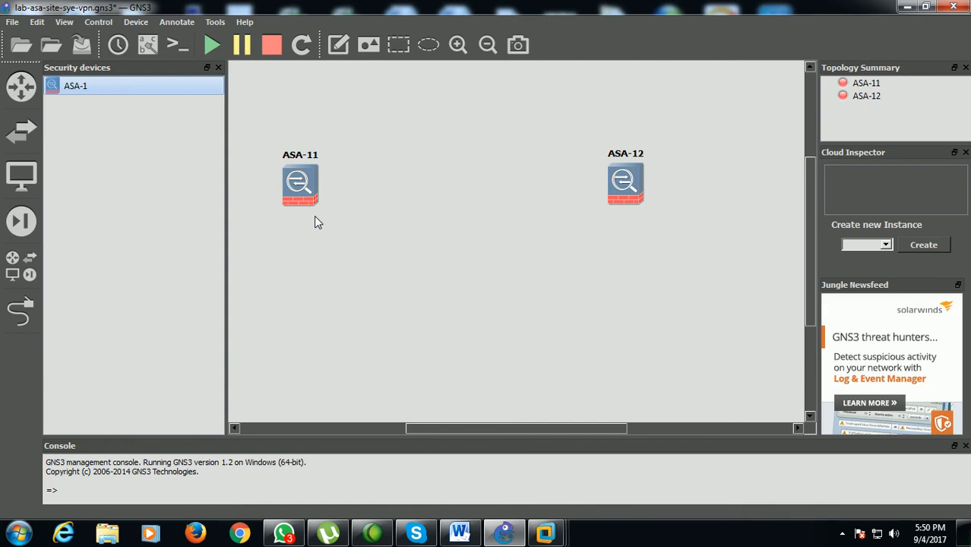
left_click(21, 266)
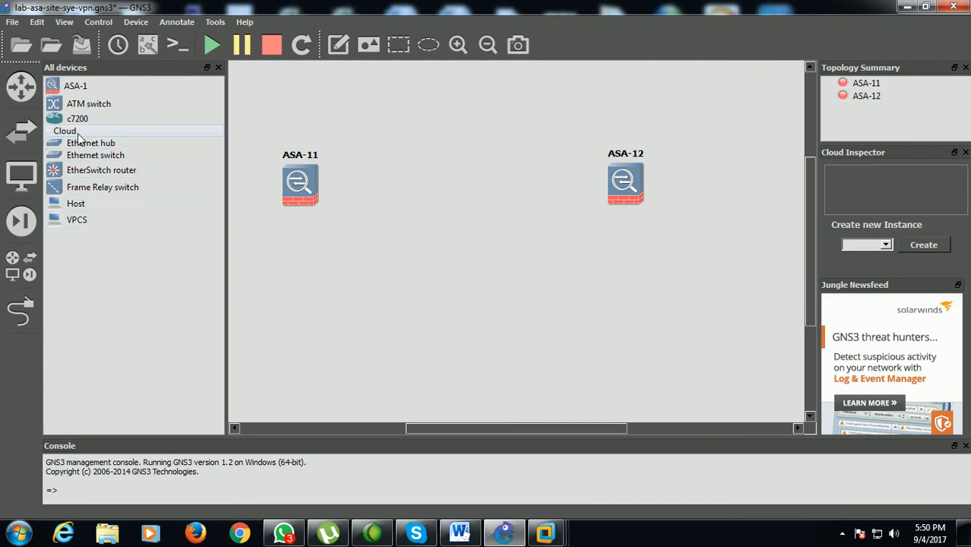
left_click_drag(79, 139, 455, 114)
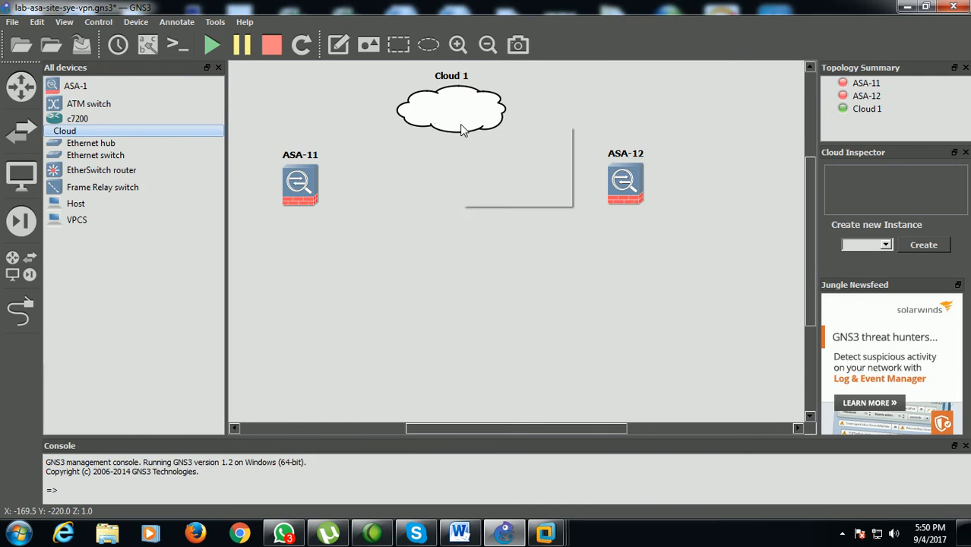
Examine the generic Ethernet adapters offered in Cloud 1's configuration without adding any
right_click(461, 129)
left_click(477, 137)
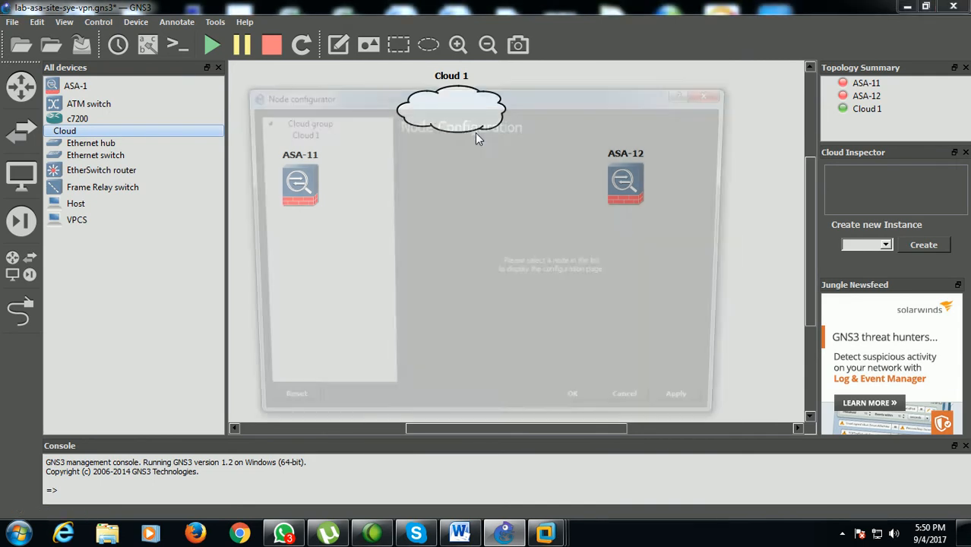
left_click(315, 137)
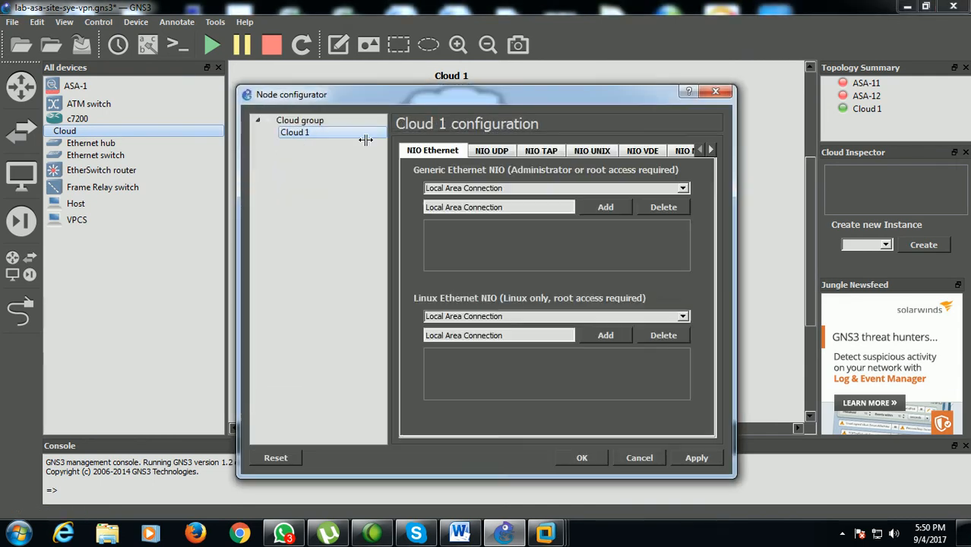
left_click(554, 188)
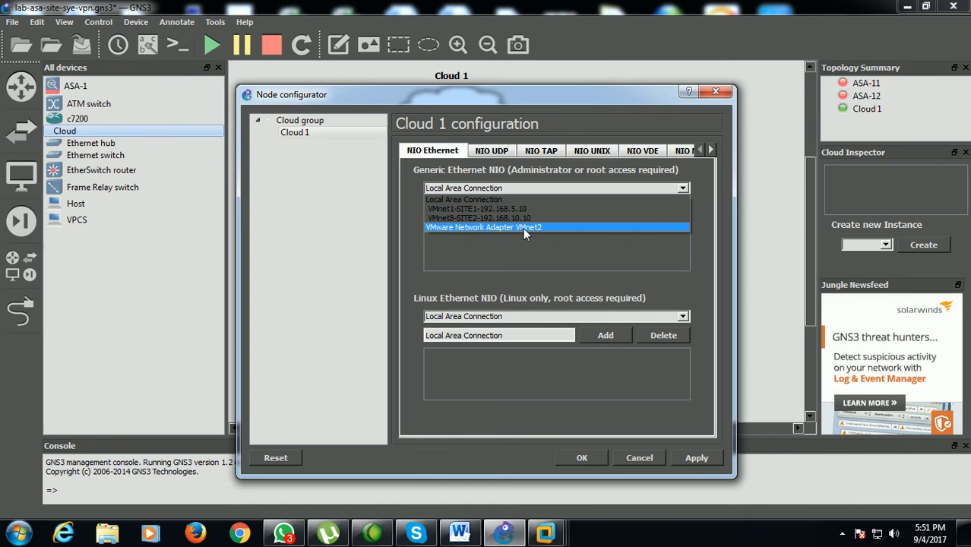
left_click(639, 457)
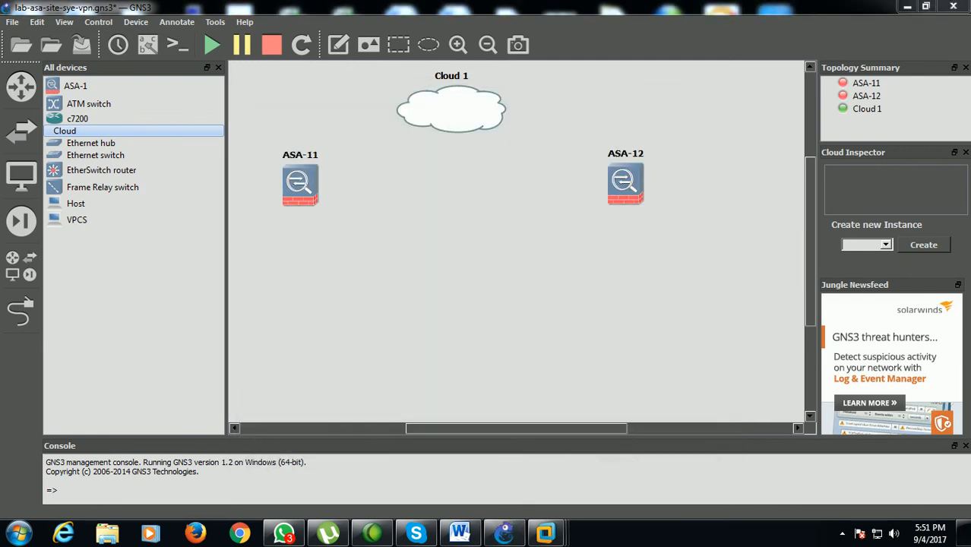
Open Windows Network Connections with ncpa.cpl and examine the VMnet1 adapter for SITE1 and the VMnet8 adapter for SITE2
key("super+r")
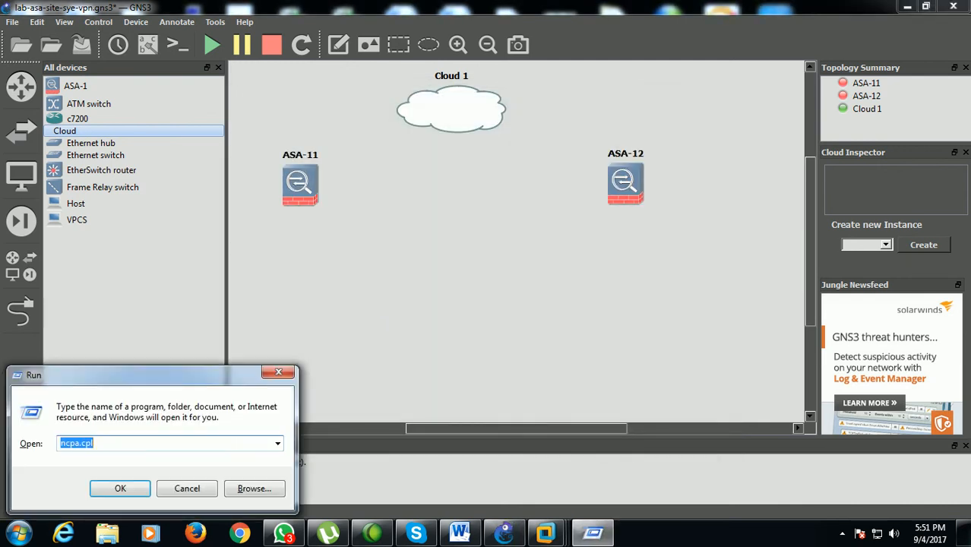
key("Return")
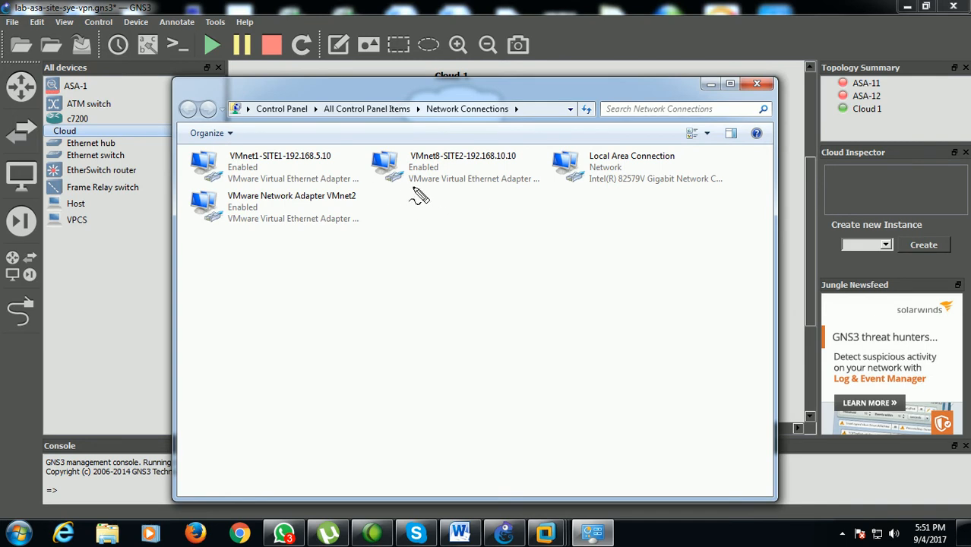
mouse_move(217, 185)
left_mouse_down()
mouse_move(358, 189)
mouse_move(323, 145)
mouse_move(228, 141)
mouse_move(191, 174)
mouse_move(262, 160)
left_mouse_up()
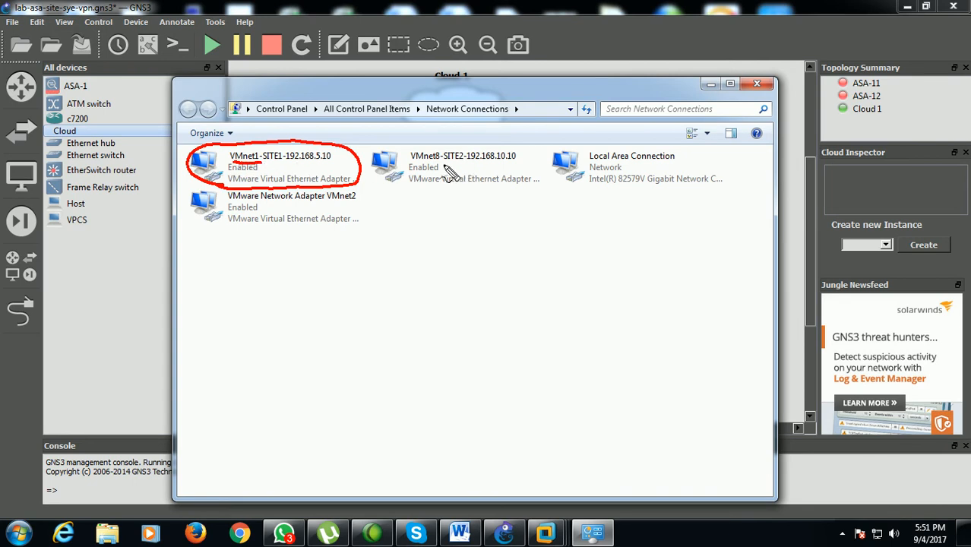
left_click_drag(411, 161, 439, 160)
mouse_move(543, 158)
left_mouse_down()
mouse_move(471, 139)
mouse_move(391, 156)
mouse_move(411, 189)
mouse_move(523, 192)
mouse_move(543, 161)
left_mouse_up()
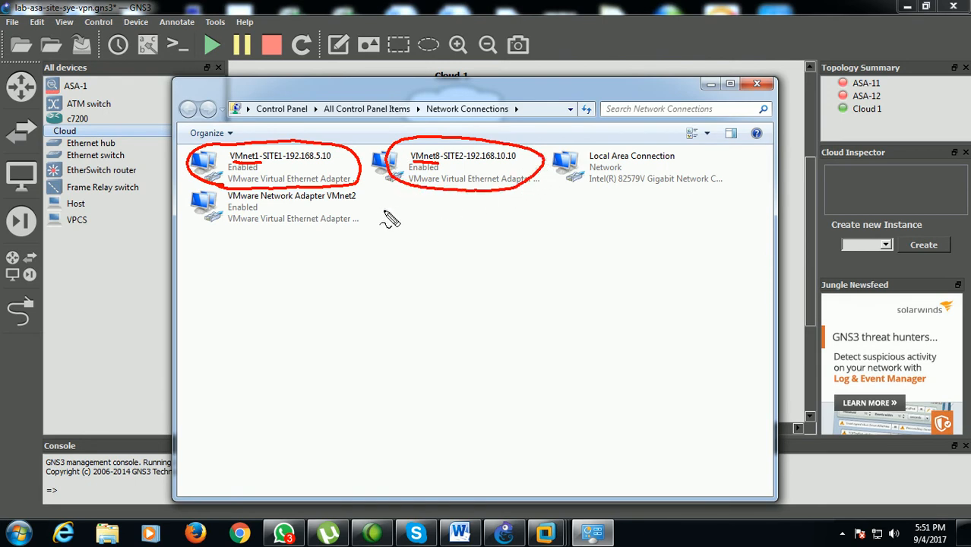
Note the VMnet2 adapter in Network Connections, and review VMnet1, VMnet2 and VMnet8 in VMware Workstation's Virtual Network Editor
mouse_move(366, 193)
left_mouse_down()
mouse_move(228, 184)
mouse_move(178, 211)
mouse_move(285, 241)
mouse_move(371, 220)
mouse_move(366, 199)
left_mouse_up()
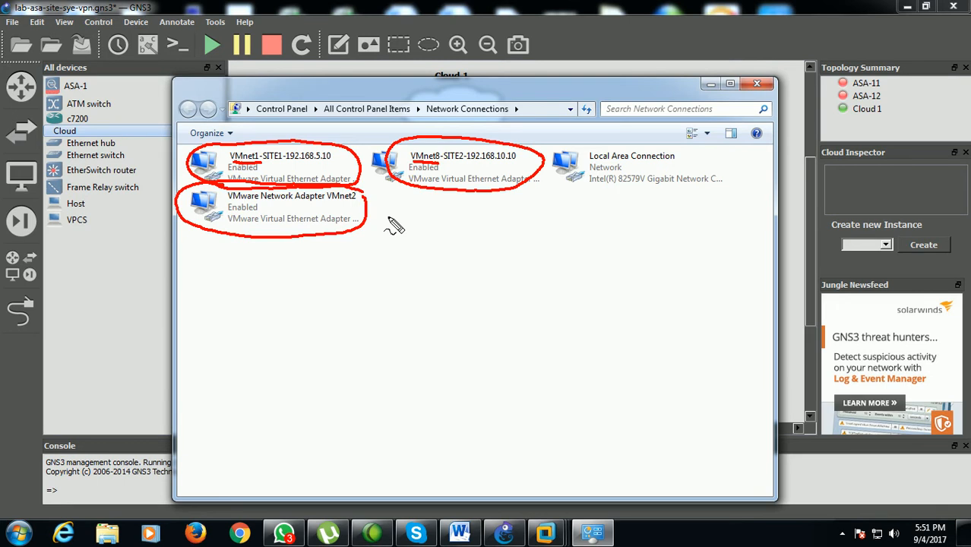
key("Escape")
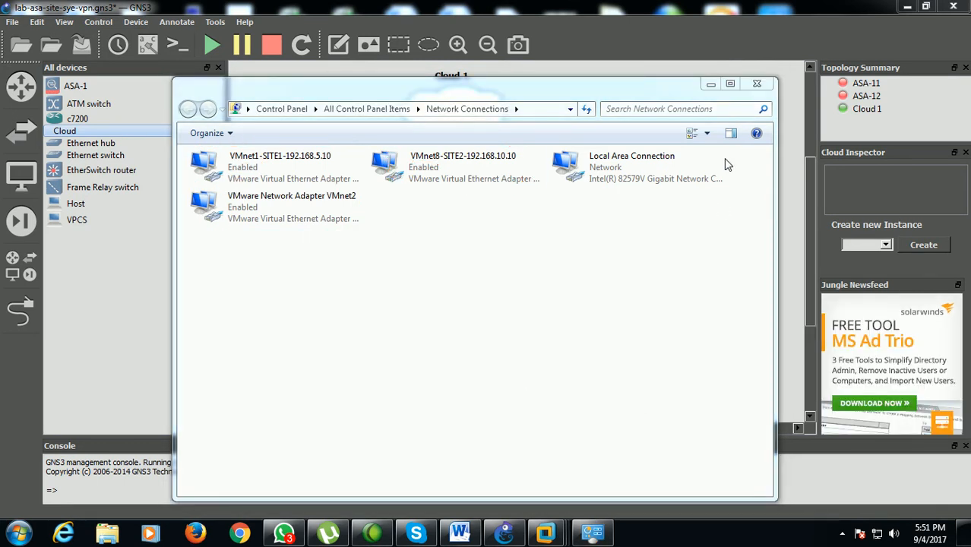
mouse_move(545, 527)
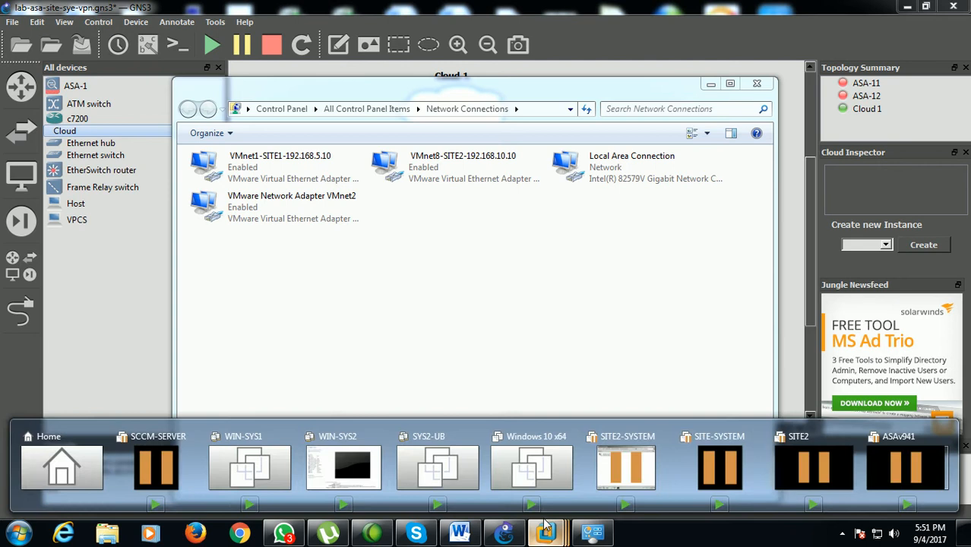
left_click(354, 473)
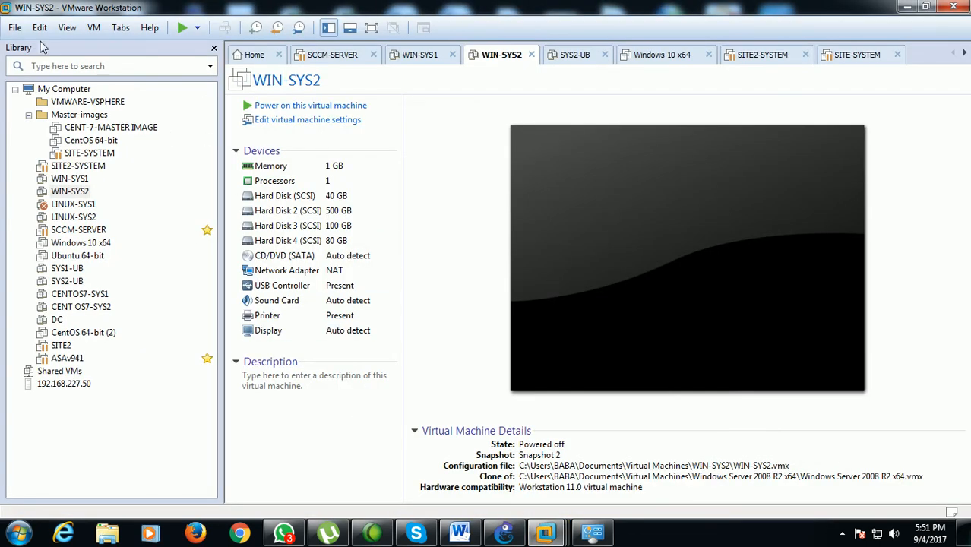
left_click(41, 29)
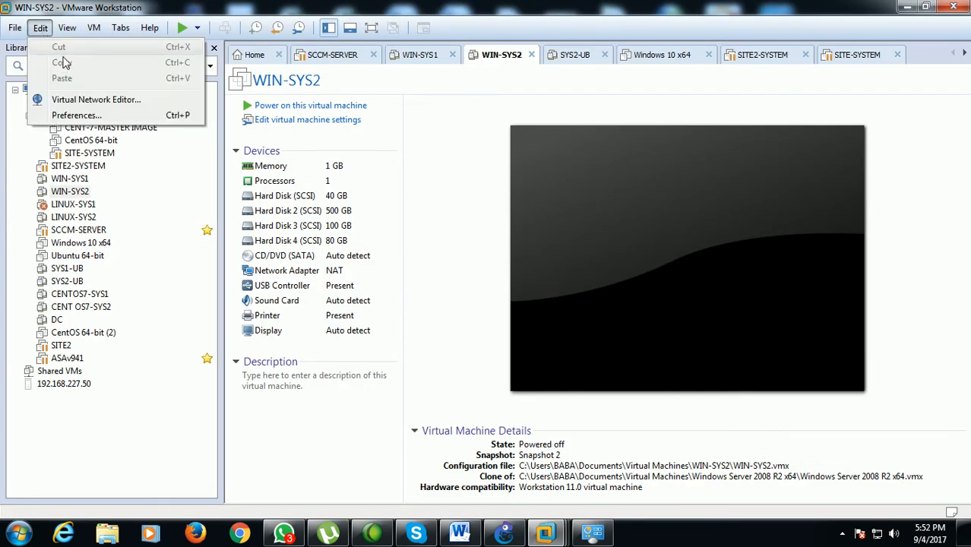
left_click(84, 102)
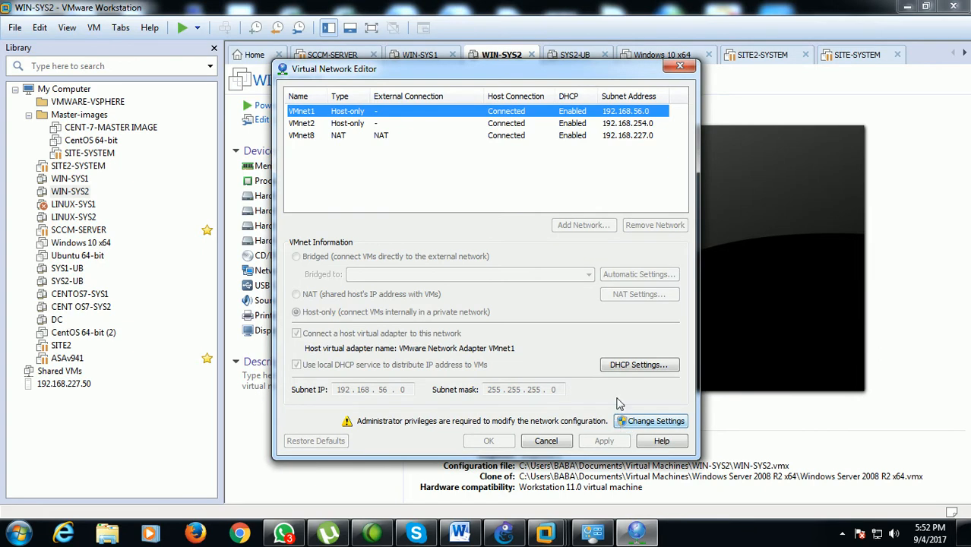
left_click(311, 137)
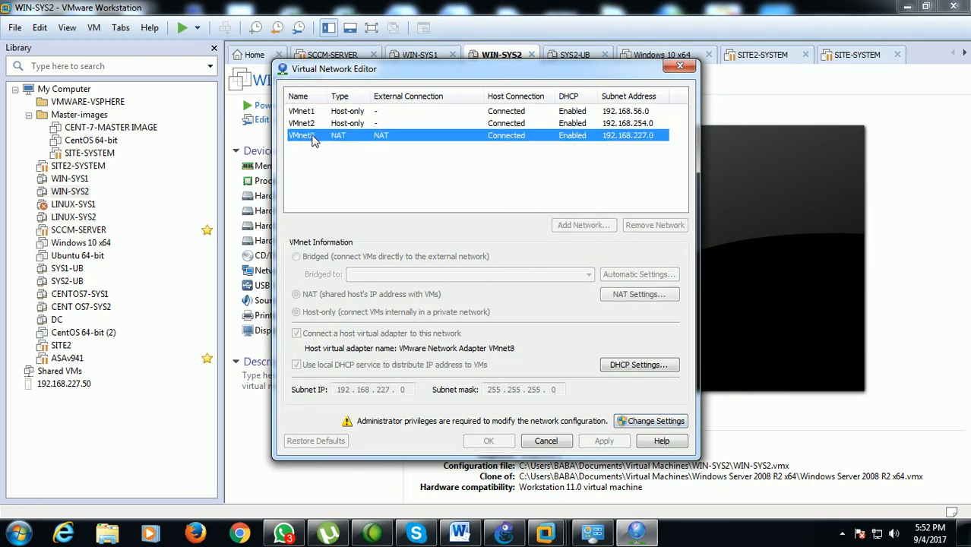
left_click(315, 114)
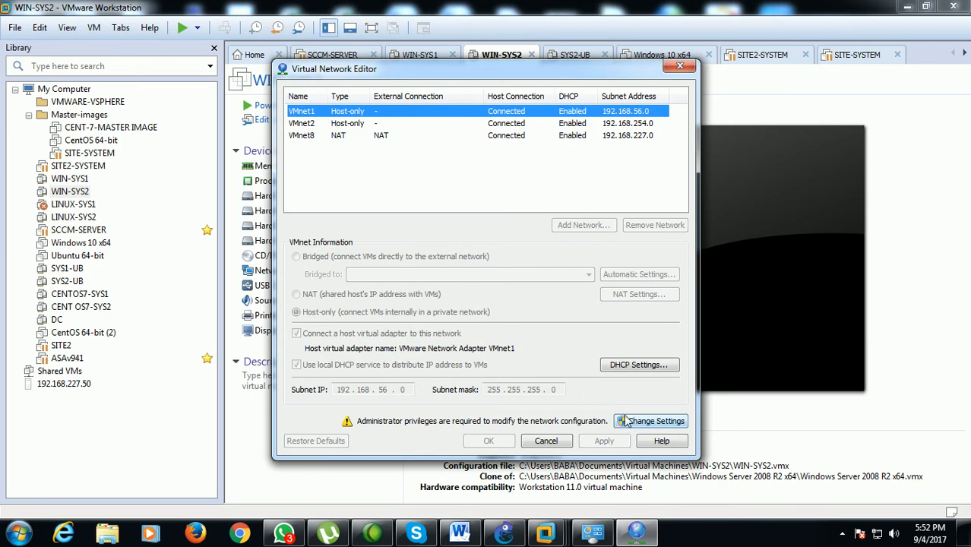
left_click(323, 124)
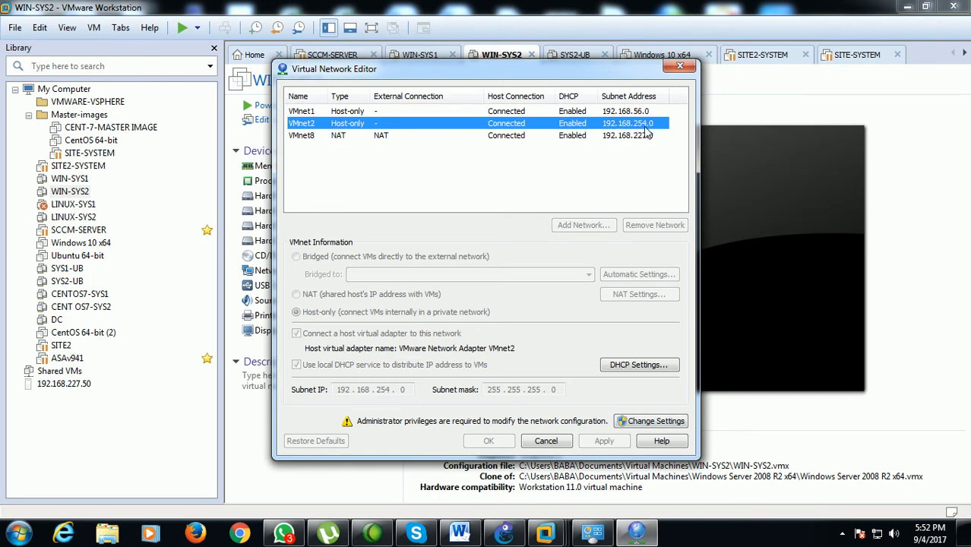
Unlock the virtual network settings with administrator privileges and add VMnet3 as a host-only network
left_click(652, 422)
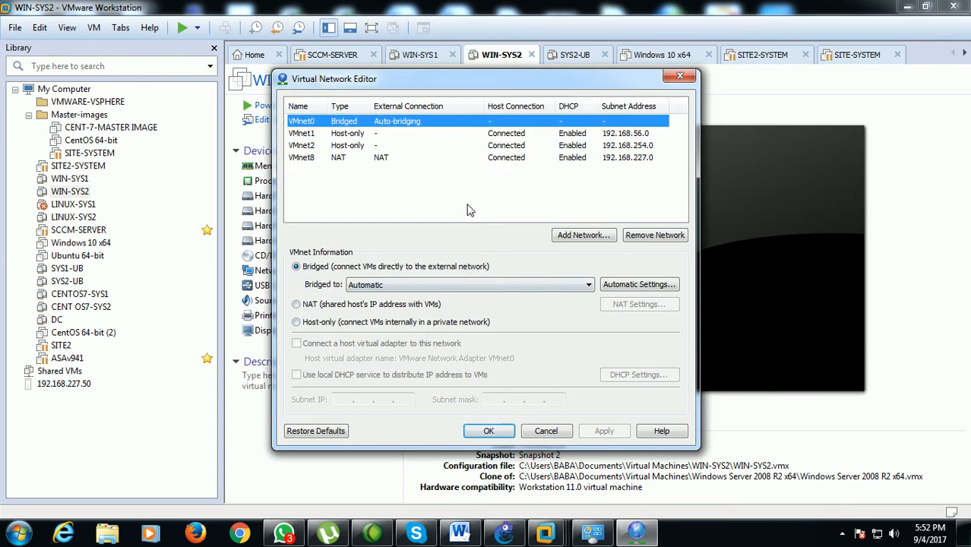
left_click(306, 147)
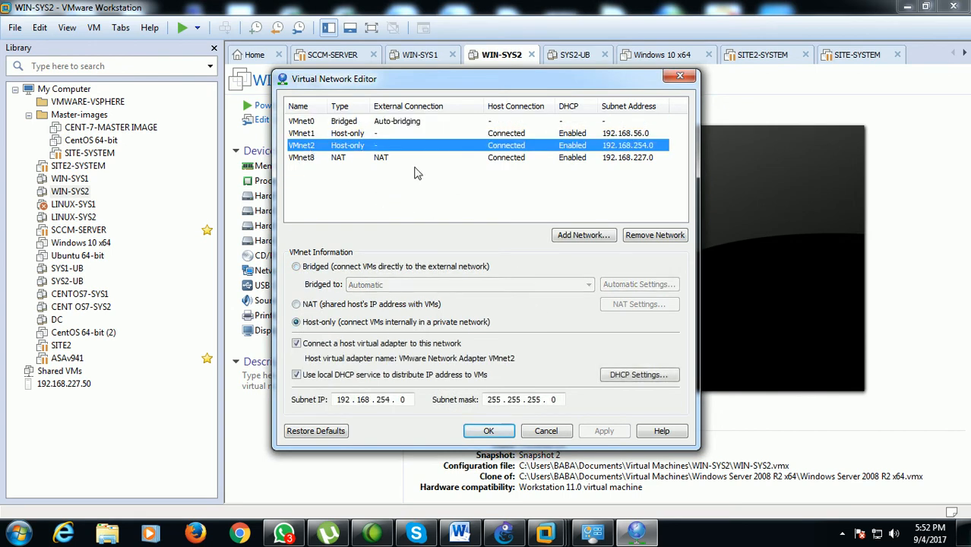
left_click(563, 237)
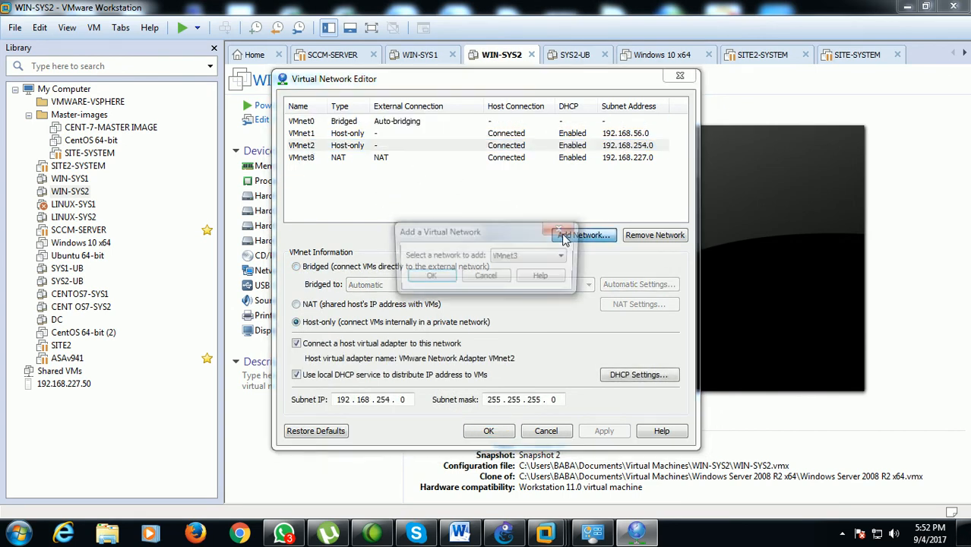
left_click(434, 279)
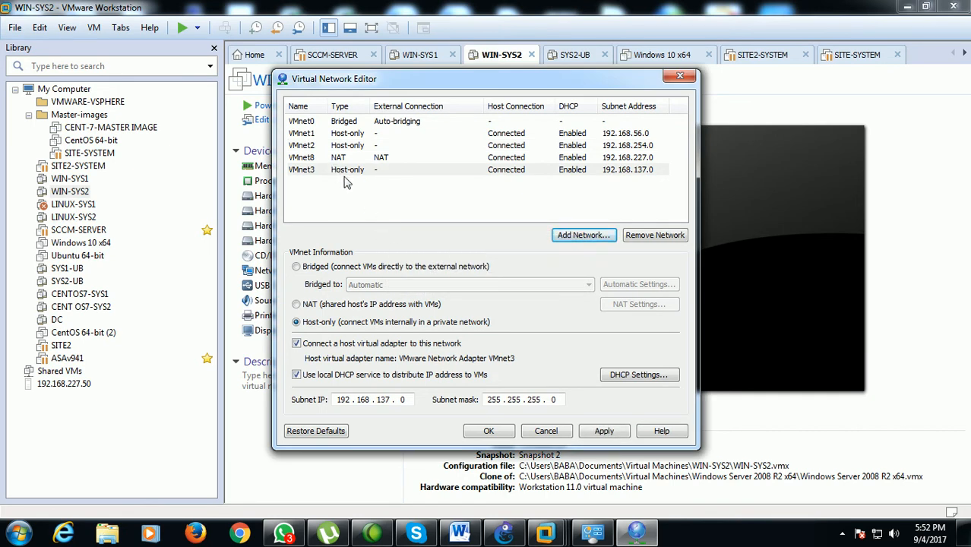
left_click(342, 173)
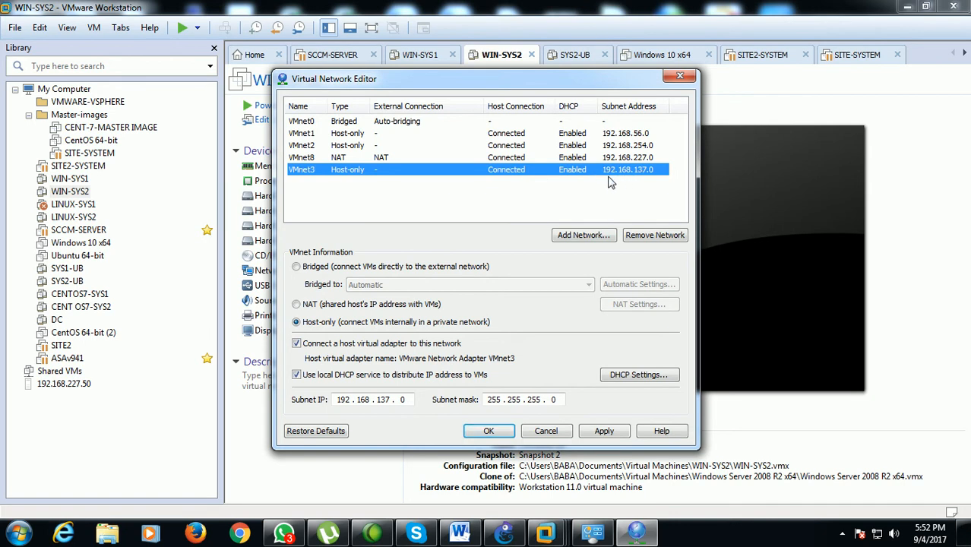
left_click(604, 432)
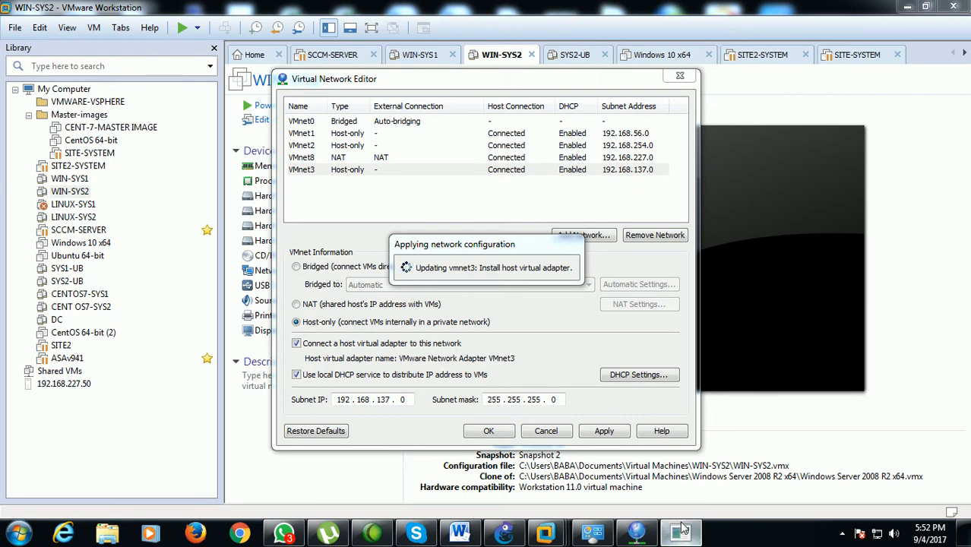
left_click(485, 432)
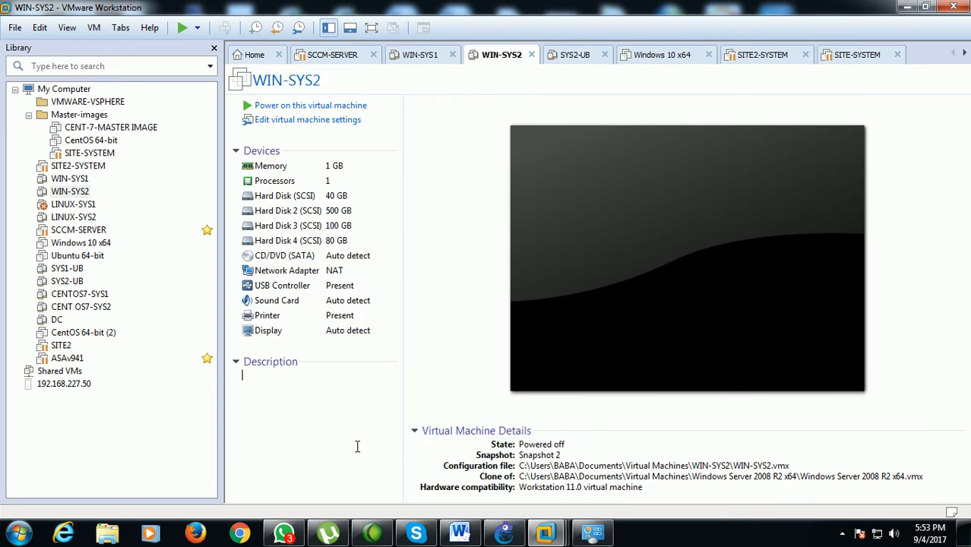
Switch to GNS3 and add VMware Network Adapter VMnet2 as a generic Ethernet NIO in Cloud 1's configuration
left_click(505, 533)
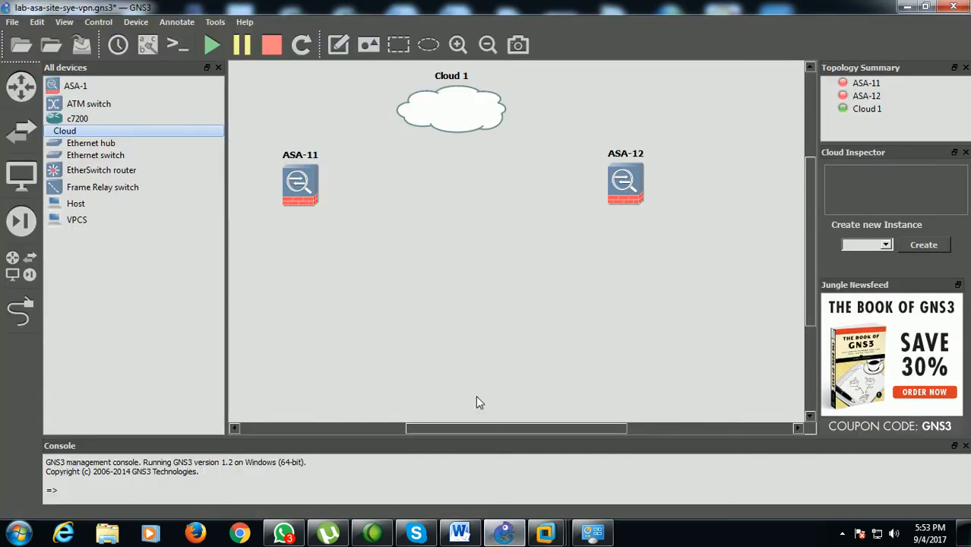
right_click(459, 126)
left_click(483, 131)
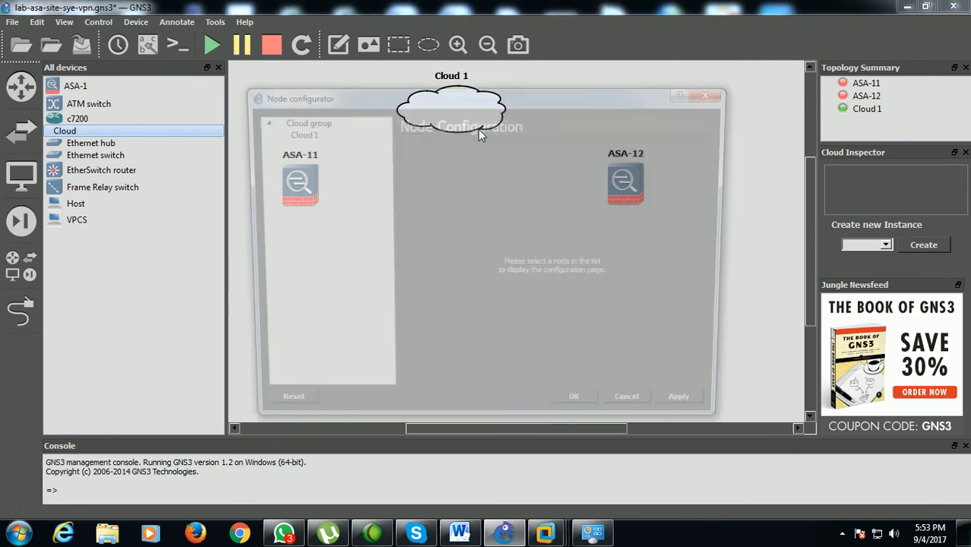
left_click(307, 133)
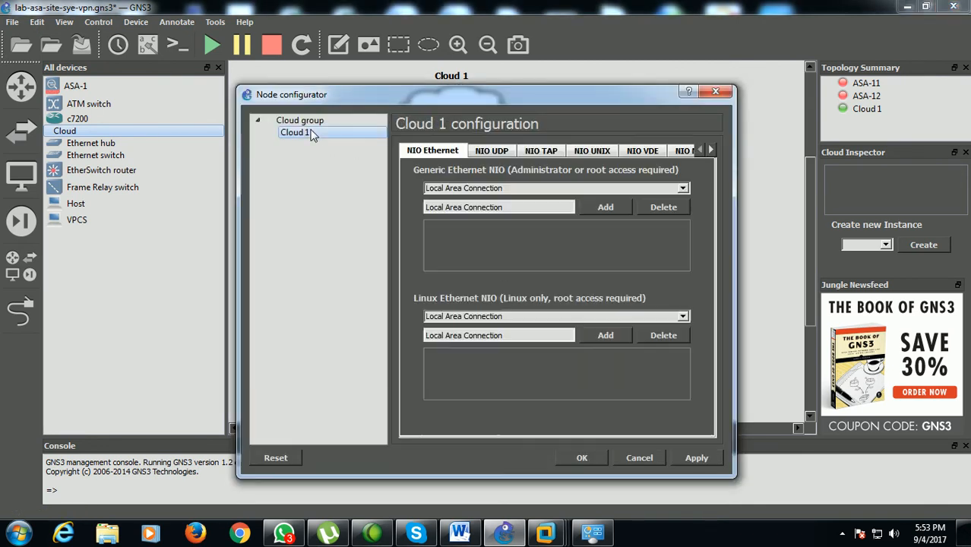
left_click(683, 189)
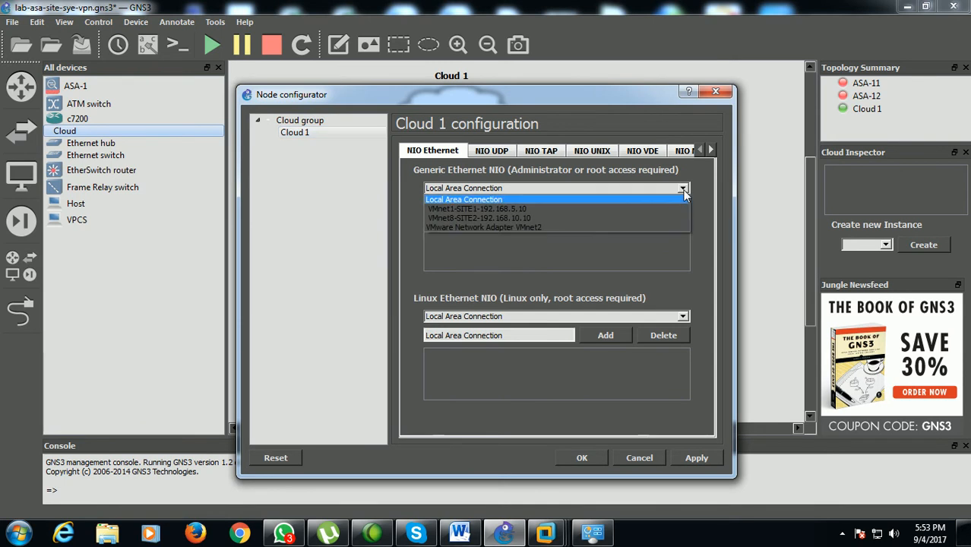
left_click(571, 225)
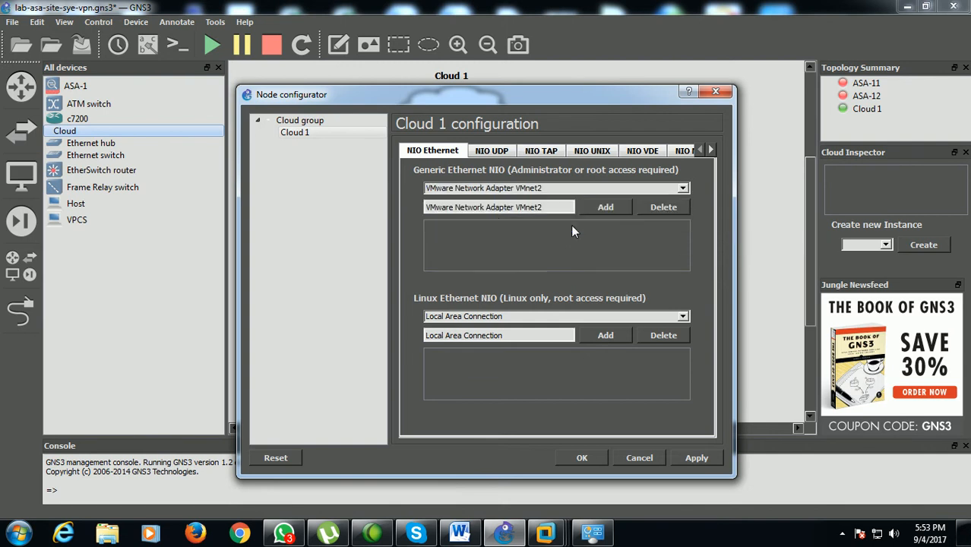
left_click(594, 208)
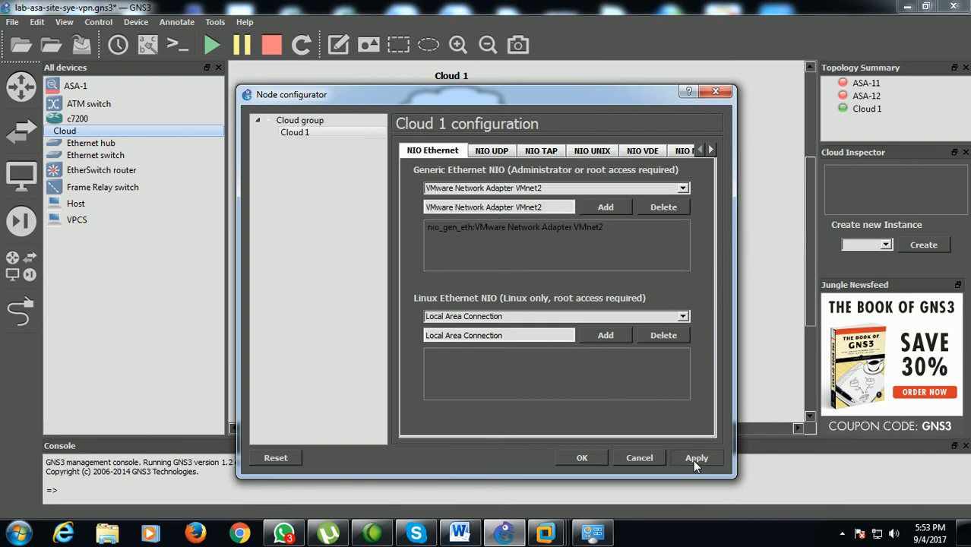
left_click(582, 457)
Move both ASA firewalls farther below the cloud and place two Ethernet switches between the cloud and the firewalls
mouse_move(464, 117)
left_mouse_down()
mouse_move(477, 103)
mouse_move(477, 122)
left_mouse_up()
left_click_drag(620, 188, 637, 254)
left_click_drag(315, 199, 312, 258)
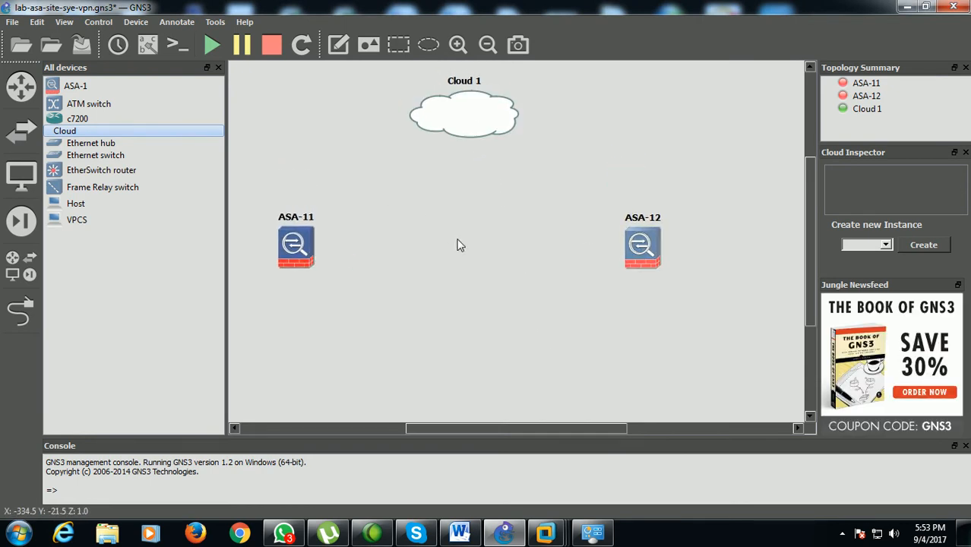
left_click_drag(167, 155, 346, 167)
left_click_drag(122, 157, 563, 176)
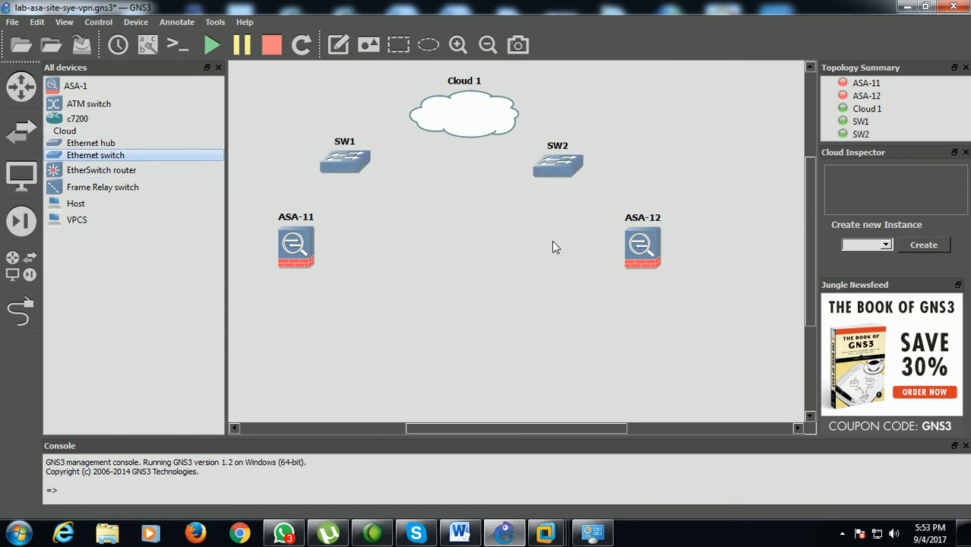
Link switch SW1 to Cloud 1 through VMware Network Adapter VMnet2
left_click(21, 311)
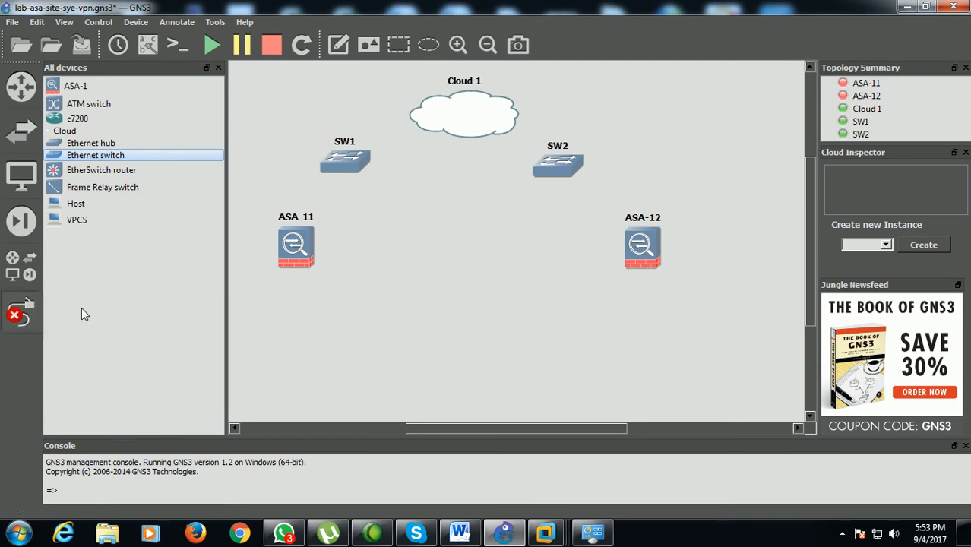
left_click(344, 175)
left_click(358, 175)
left_click(438, 120)
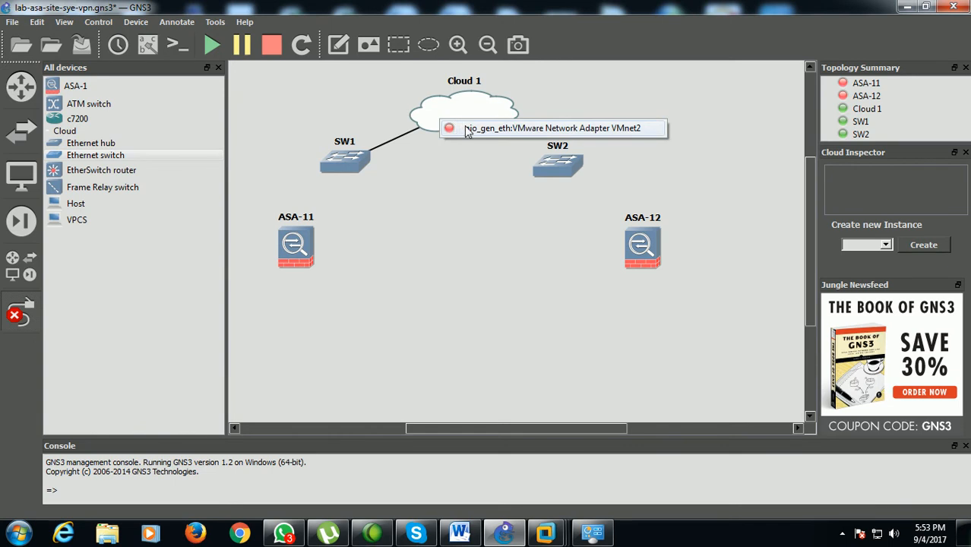
left_click(558, 133)
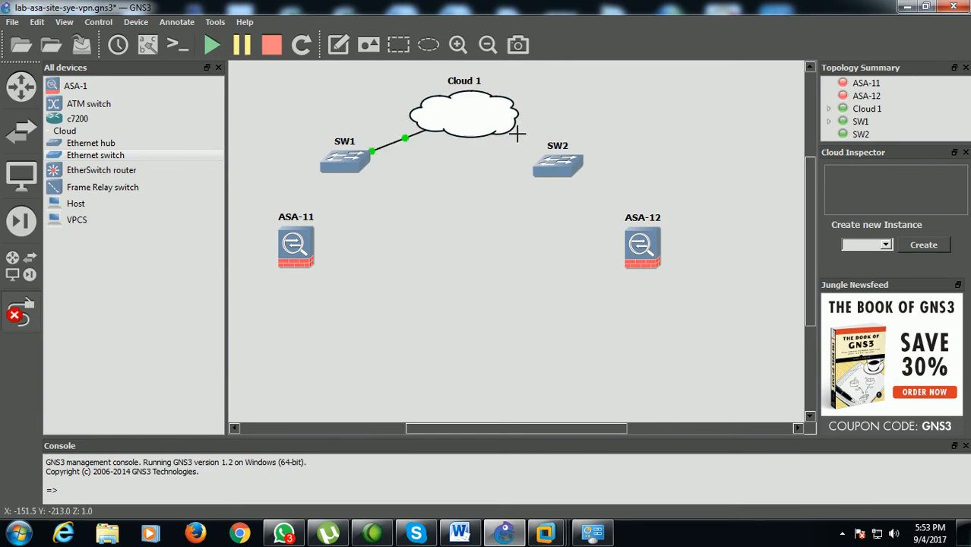
Try to link switch SW2 to Cloud 1 through the same VMware Network Adapter VMnet2
left_click(493, 121)
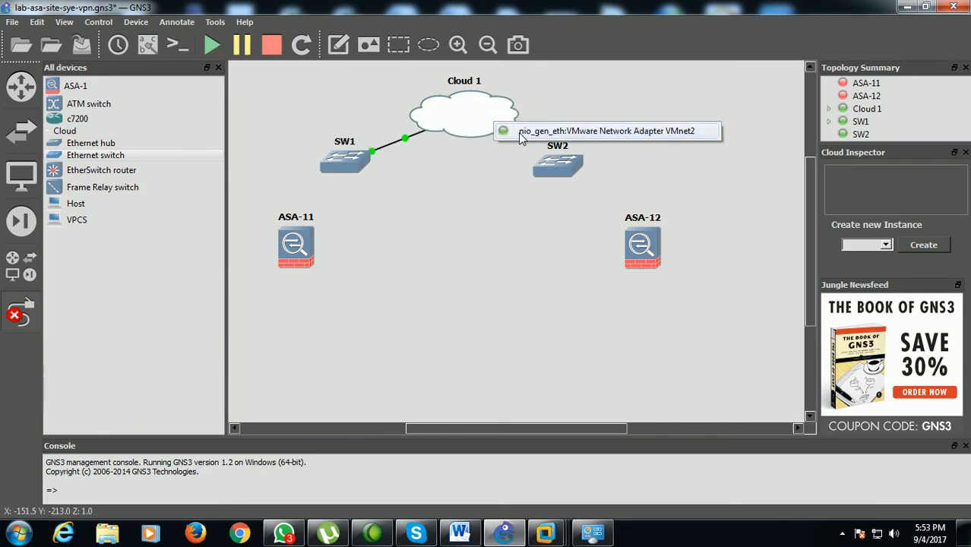
left_click(547, 131)
left_click(592, 278)
left_click(554, 179)
left_click(570, 184)
left_click(500, 127)
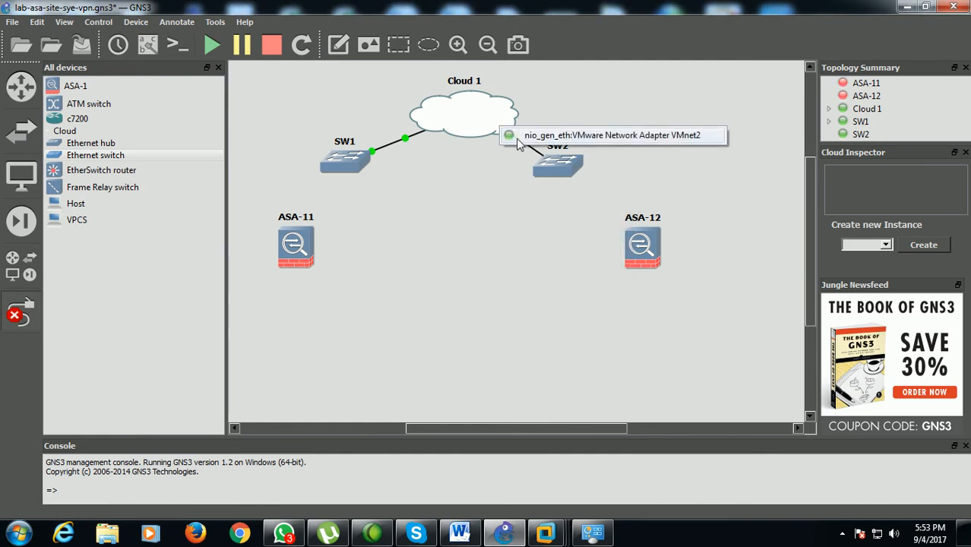
left_click(547, 136)
left_click(590, 284)
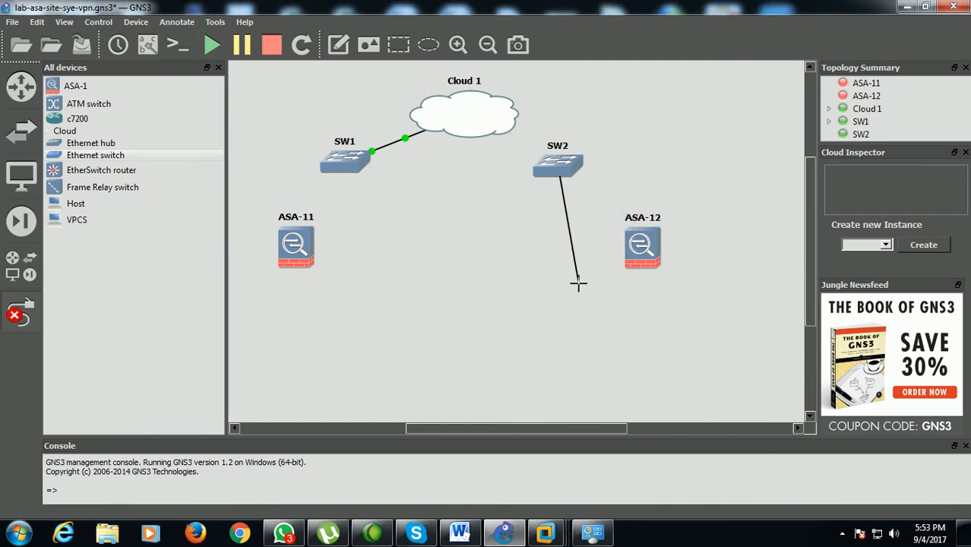
left_click(492, 135)
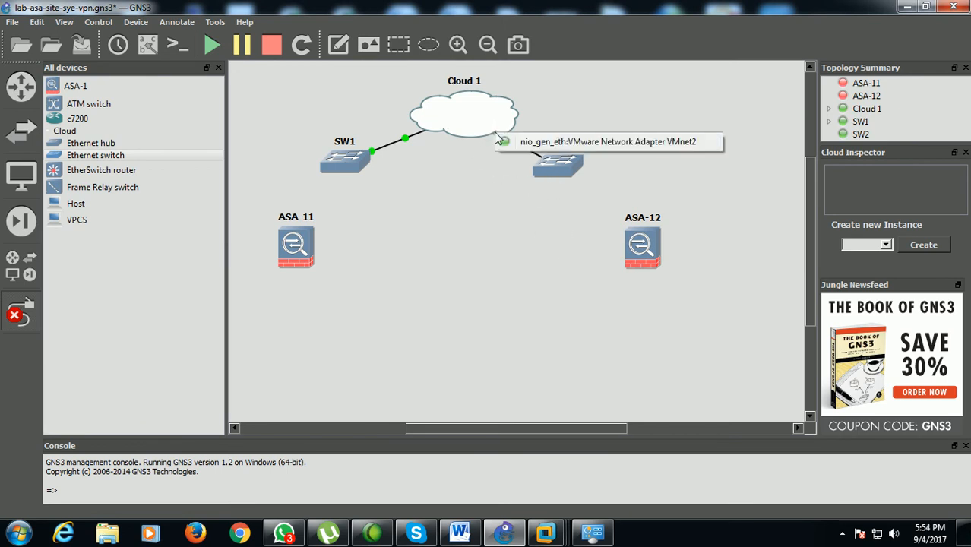
left_click(529, 143)
left_click(590, 282)
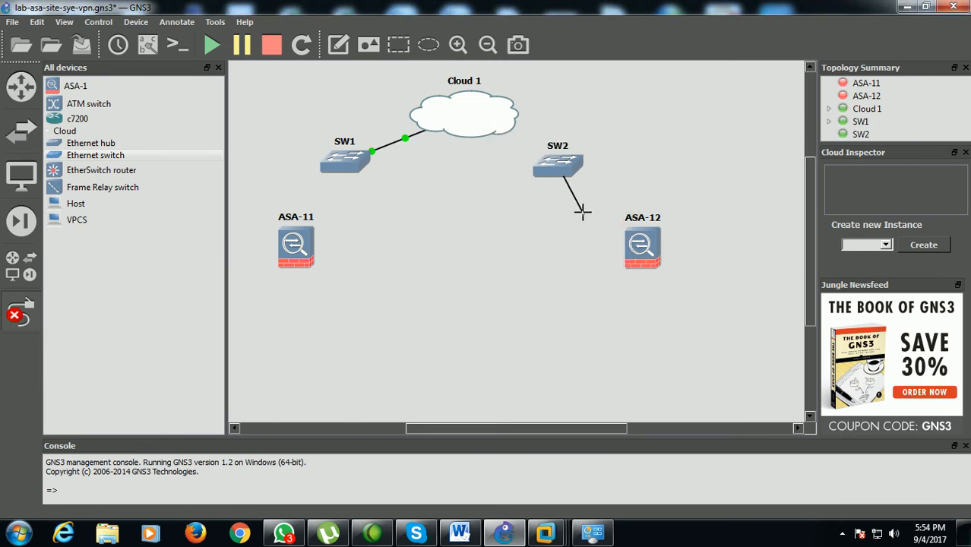
Stop adding links and delete both Ethernet switches, SW2 and SW1, from the topology
left_click(19, 310)
right_click(557, 174)
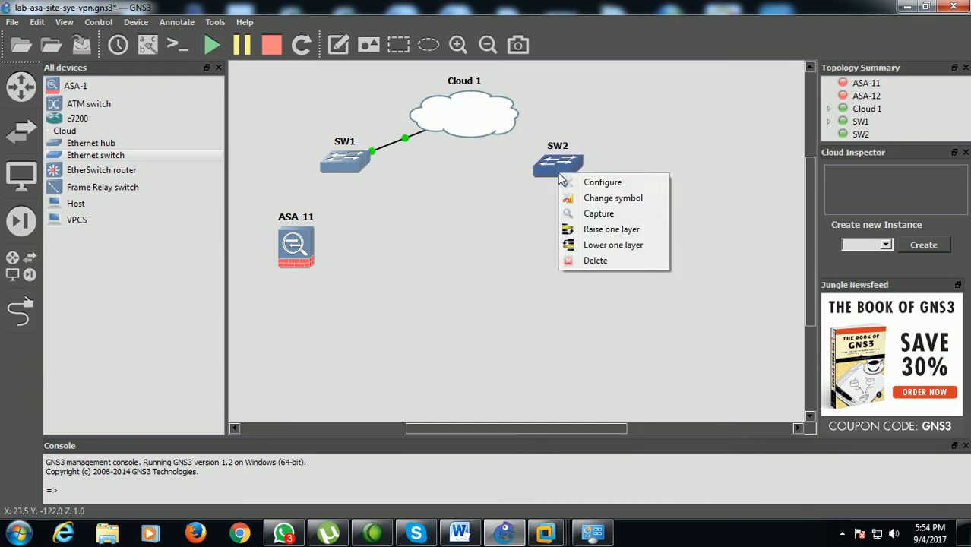
left_click(597, 262)
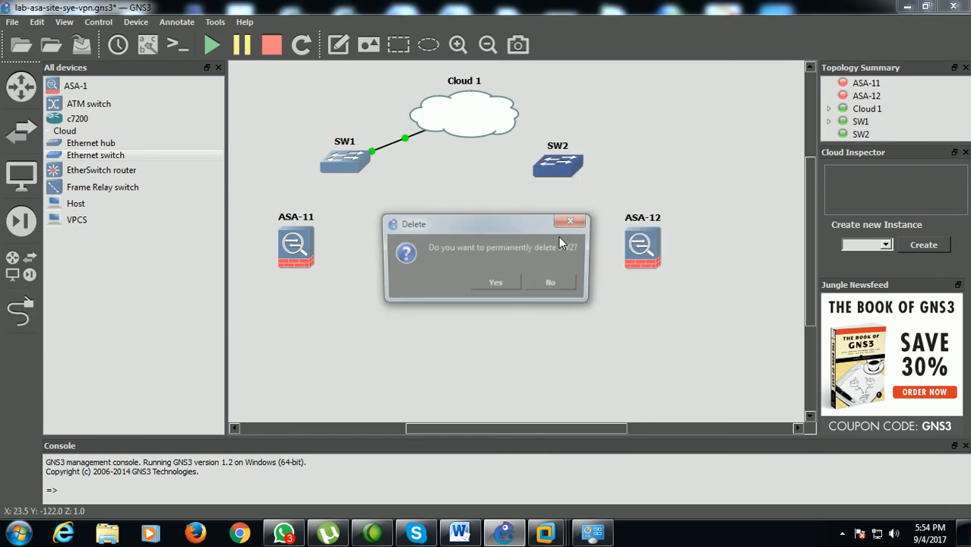
left_click(498, 283)
right_click(362, 164)
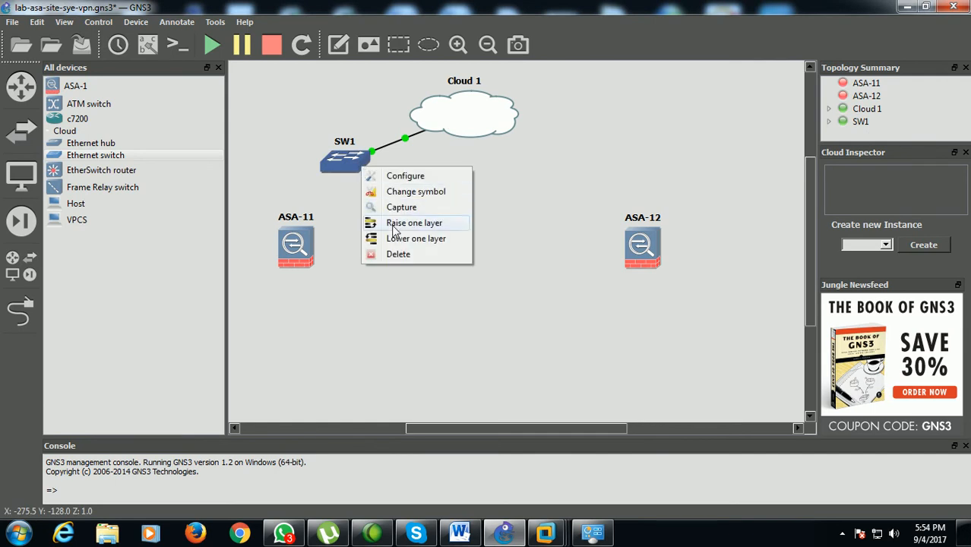
left_click(381, 251)
left_click(477, 278)
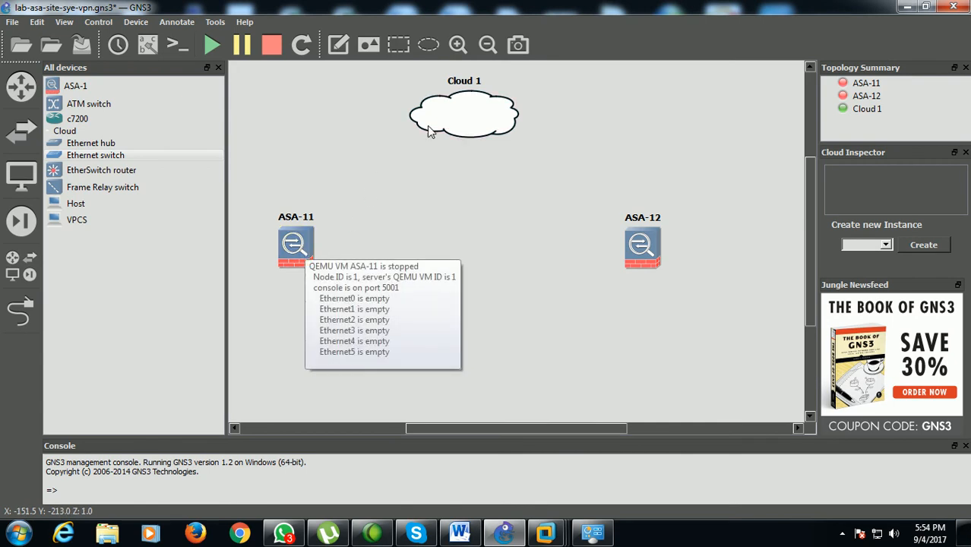
Try to link ASA-11's Ethernet2 directly to Cloud 1 through VMware Network Adapter VMnet2
left_click(21, 309)
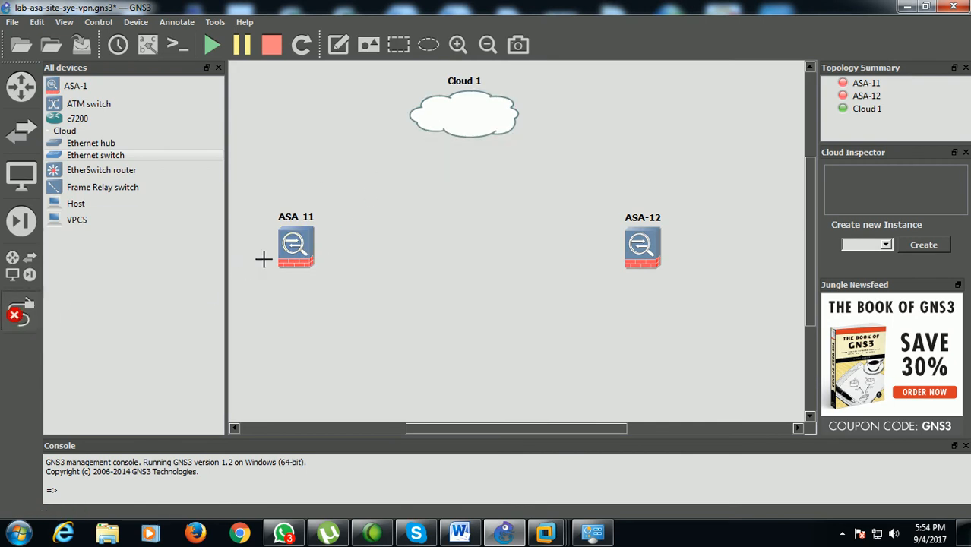
left_click(296, 242)
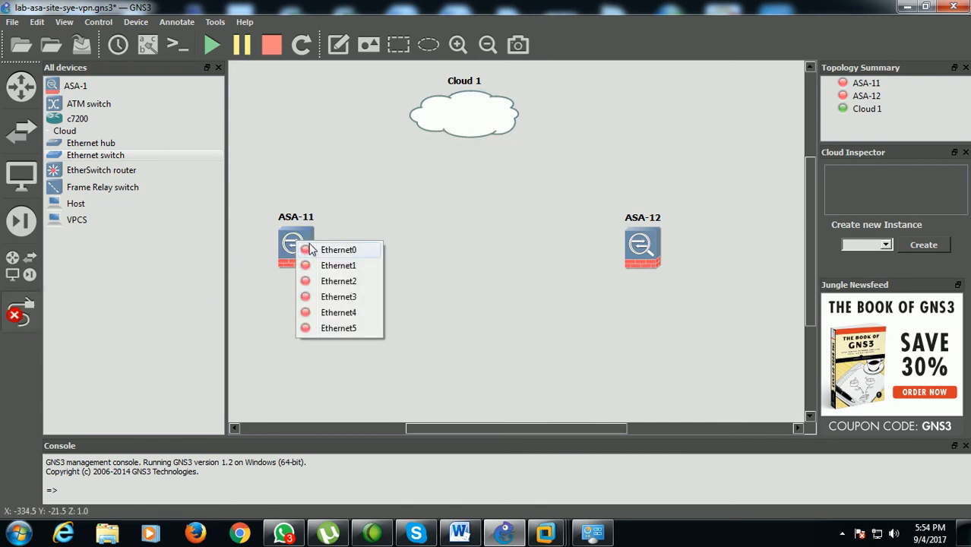
left_click(341, 283)
left_click(440, 120)
left_click(469, 135)
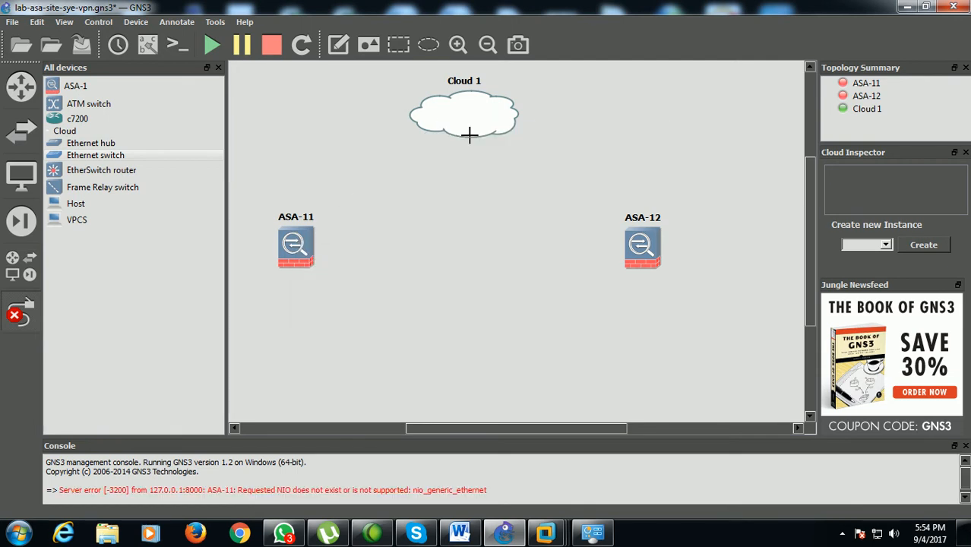
left_click(24, 312)
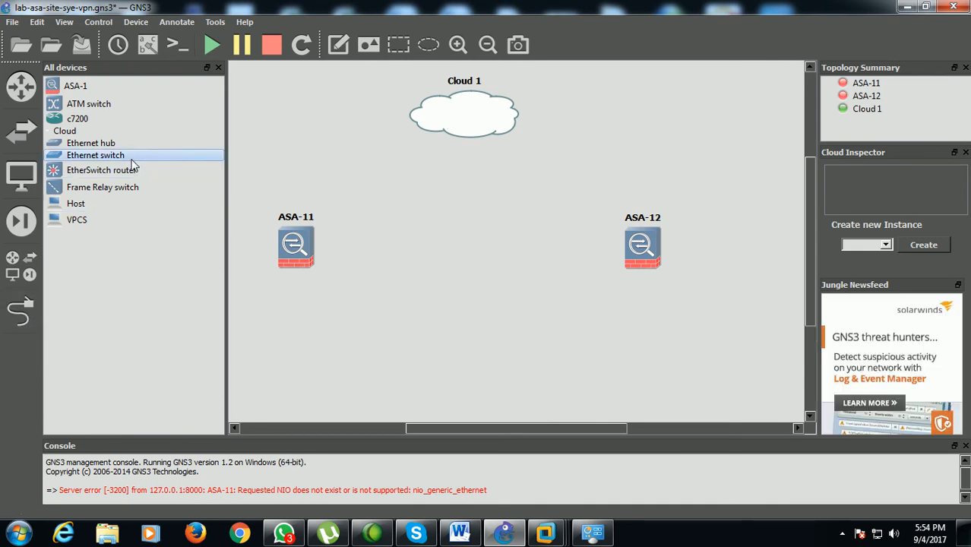
Place an Ethernet switch below Cloud 1, between the two firewalls, and link ASA-11's Ethernet0 to its port 1
left_click_drag(129, 156, 465, 199)
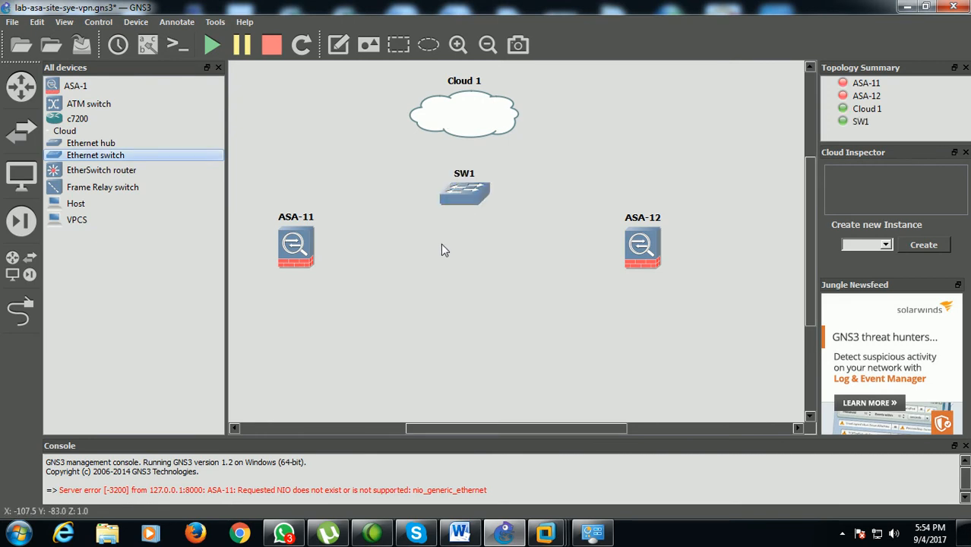
left_click(23, 311)
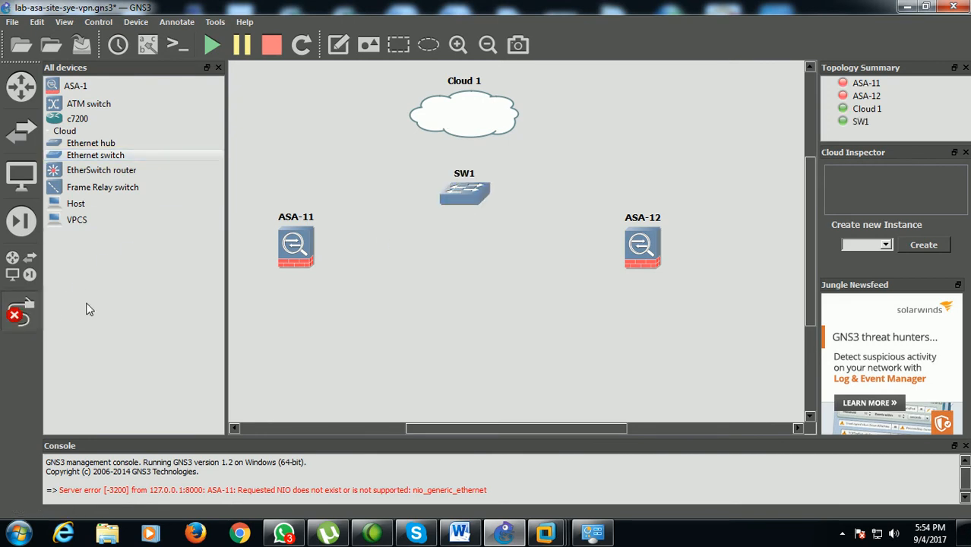
left_click(296, 243)
left_click(328, 253)
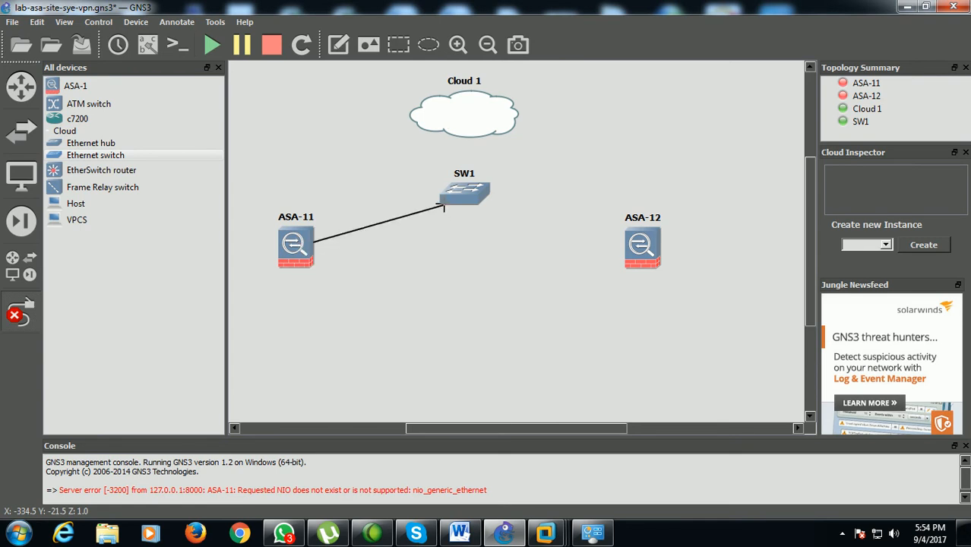
left_click(448, 201)
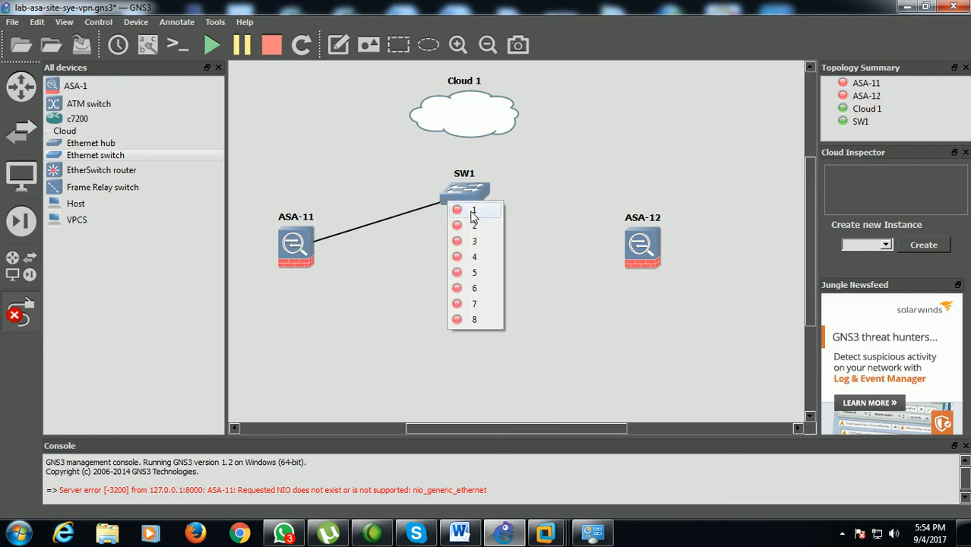
left_click(473, 212)
left_click(481, 198)
left_click(512, 219)
left_click(20, 312)
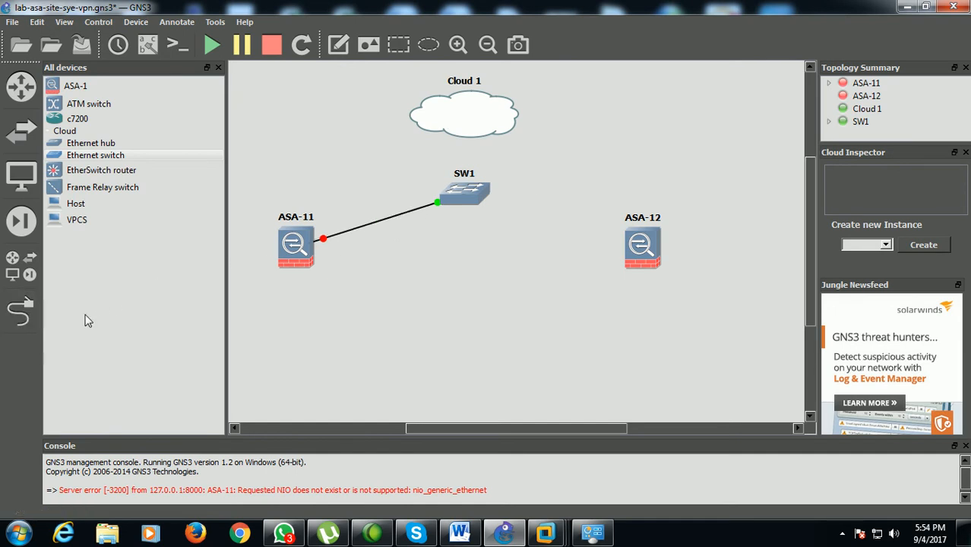
Show the interface labels and delete the link between ASA-11 and SW1
left_click(148, 44)
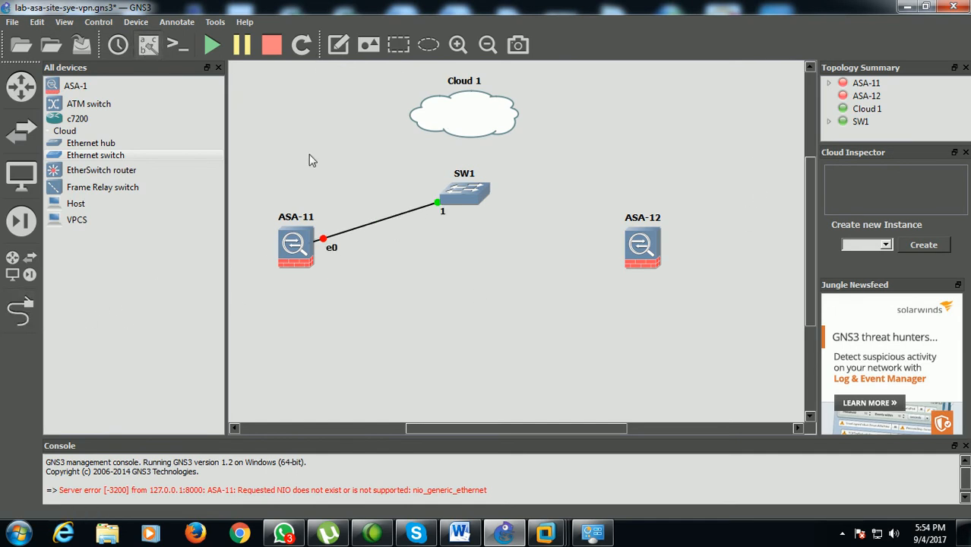
right_click(403, 213)
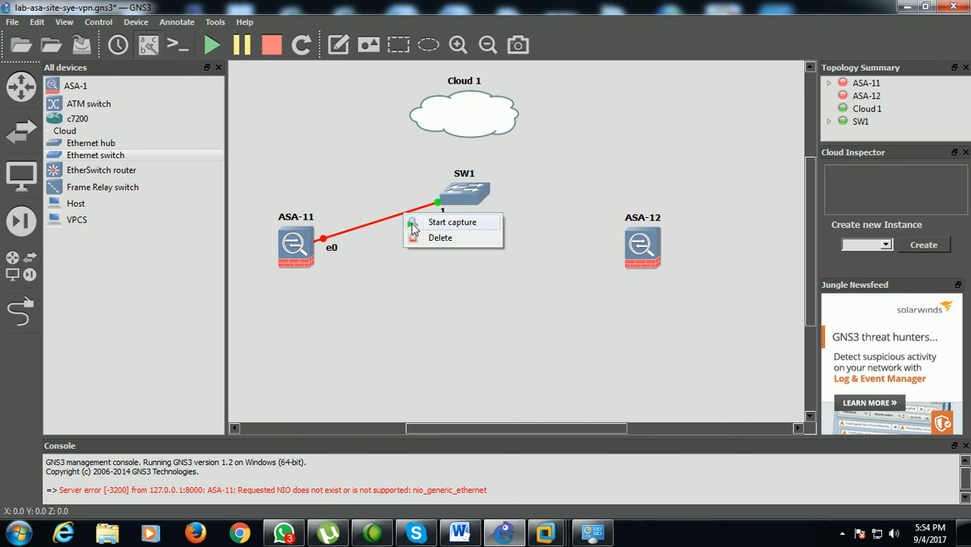
left_click(439, 237)
Link ASA-11's Ethernet2 to port 1 of switch SW1
left_click(20, 311)
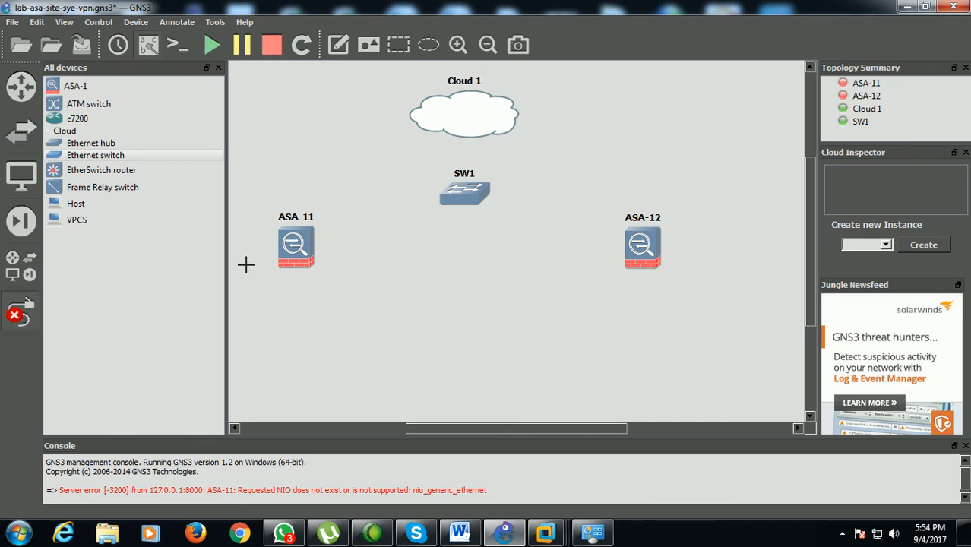
left_click(291, 253)
left_click(340, 296)
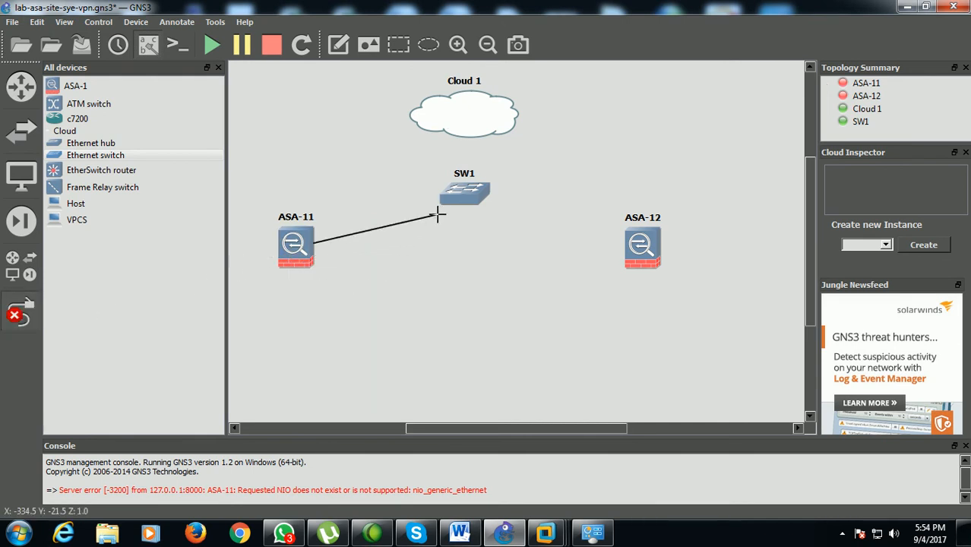
left_click(453, 201)
left_click(477, 210)
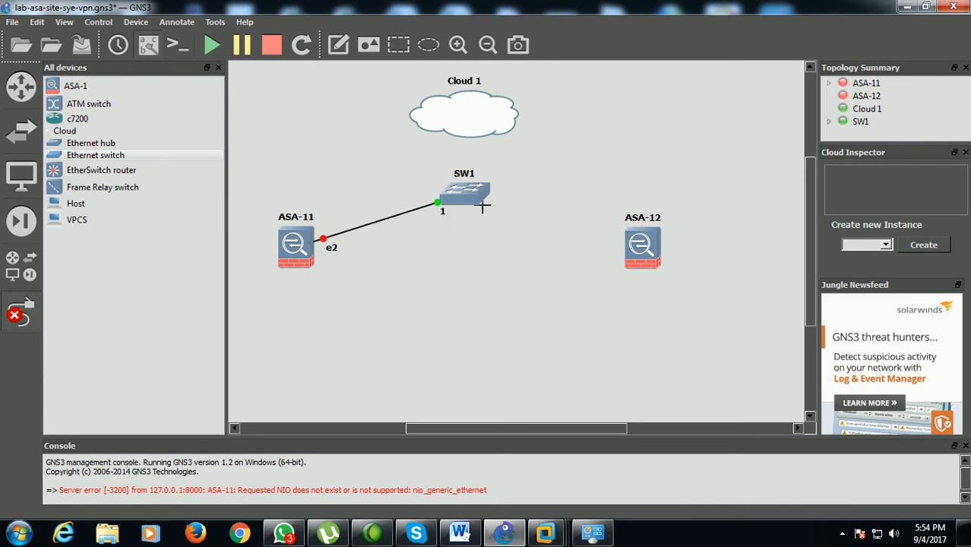
Link port 2 of switch SW1 to ASA-12's Ethernet2
left_click(484, 203)
left_click(510, 224)
left_click(640, 245)
left_click(679, 282)
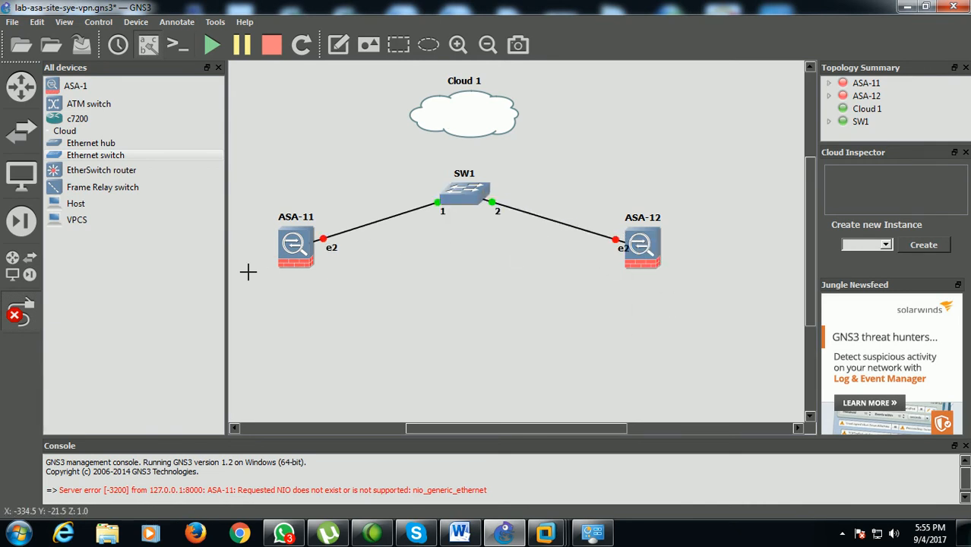
Link port 3 of switch SW1 to Cloud 1 through VMware Network Adapter VMnet2 and finish adding links
left_click(456, 196)
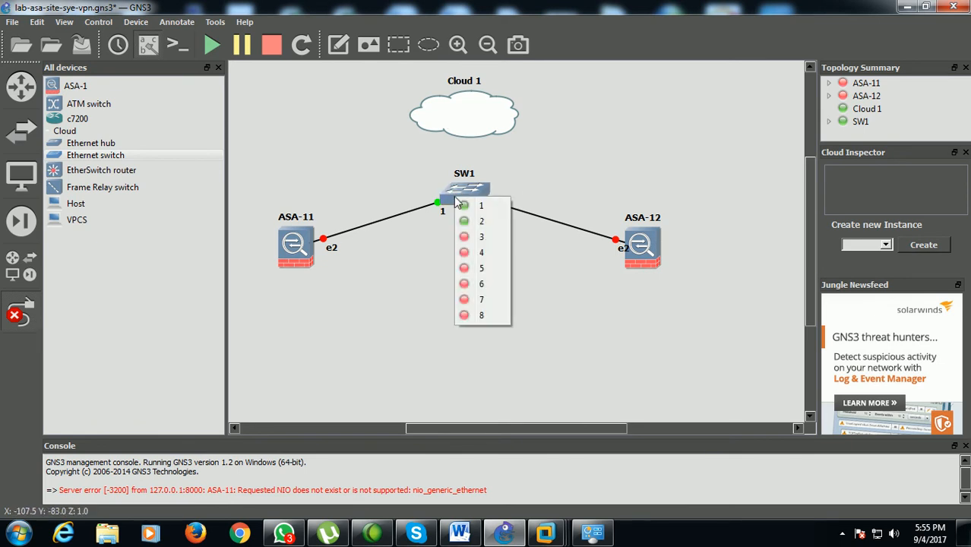
left_click(478, 236)
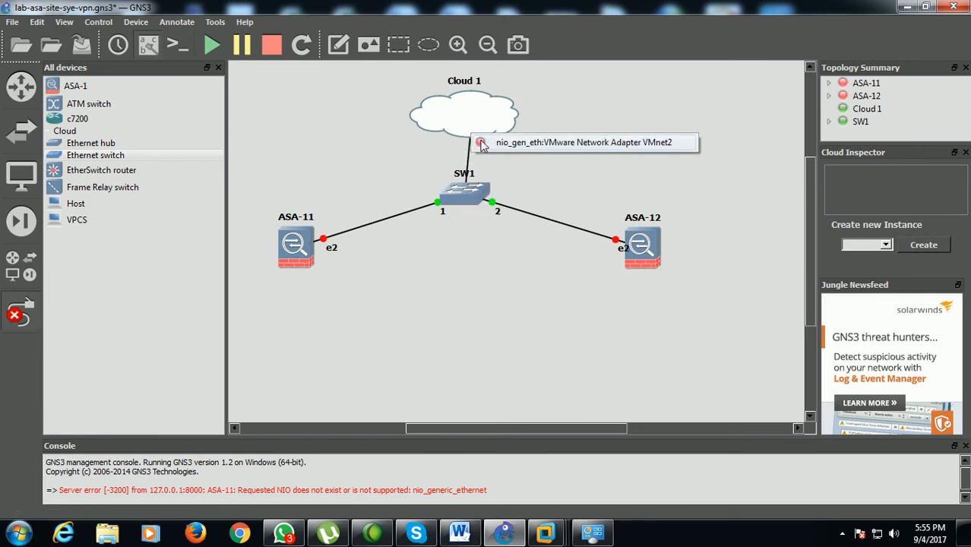
left_click(485, 143)
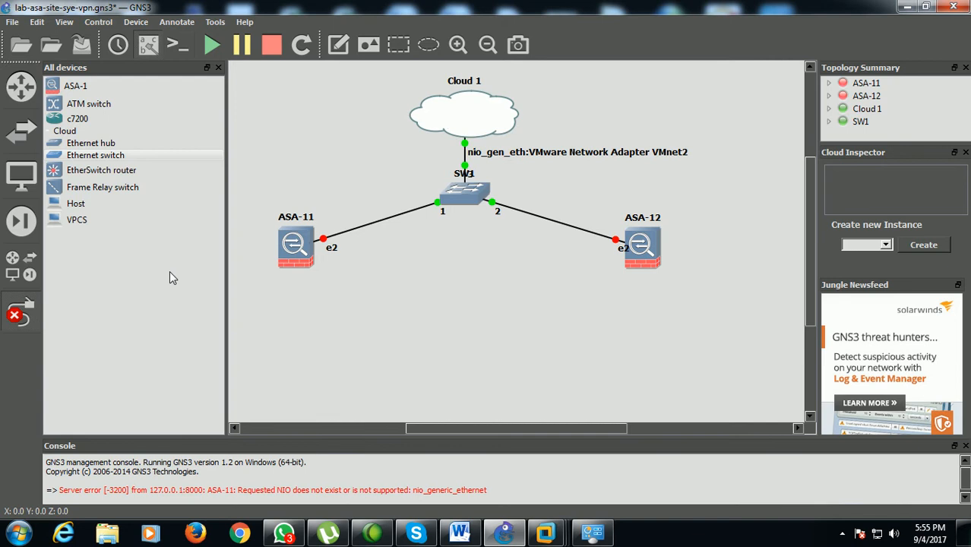
left_click(21, 312)
Shorten the cloud link's interface label to VMnet2 and move it beside Cloud 1
double_click(575, 157)
left_click(650, 158)
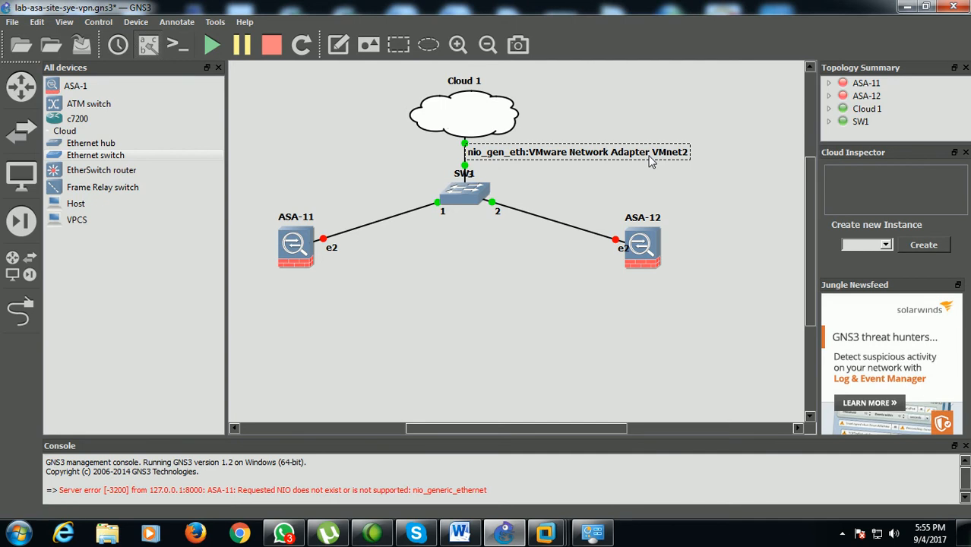
key("BackSpace")
key("BackSpace")
key("BackSpace")
key("BackSpace")
key("BackSpace")
key("BackSpace")
key("BackSpace")
key("BackSpace")
key("BackSpace")
key("BackSpace")
key("BackSpace")
key("BackSpace")
key("BackSpace")
key("BackSpace")
key("BackSpace")
key("BackSpace")
key("BackSpace")
key("BackSpace")
key("BackSpace")
key("BackSpace")
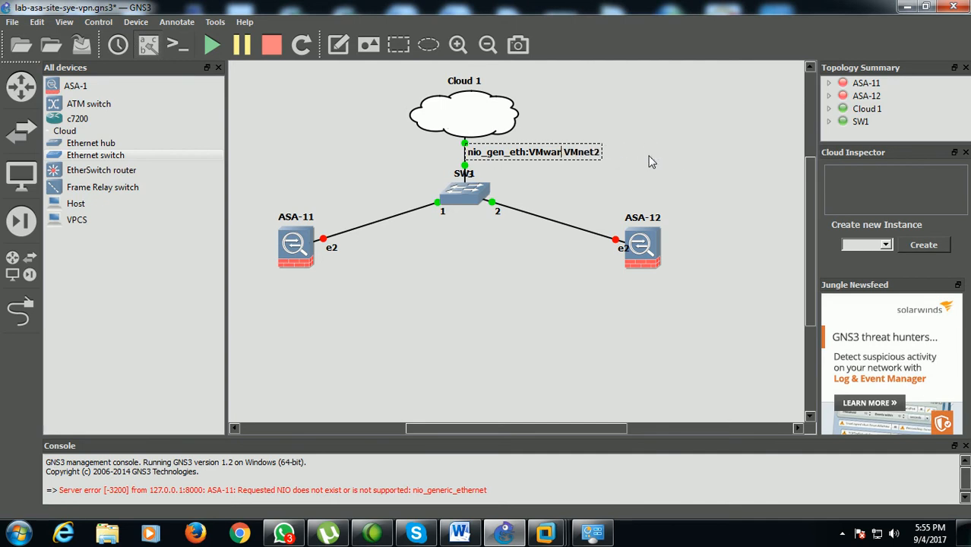
left_click(650, 160)
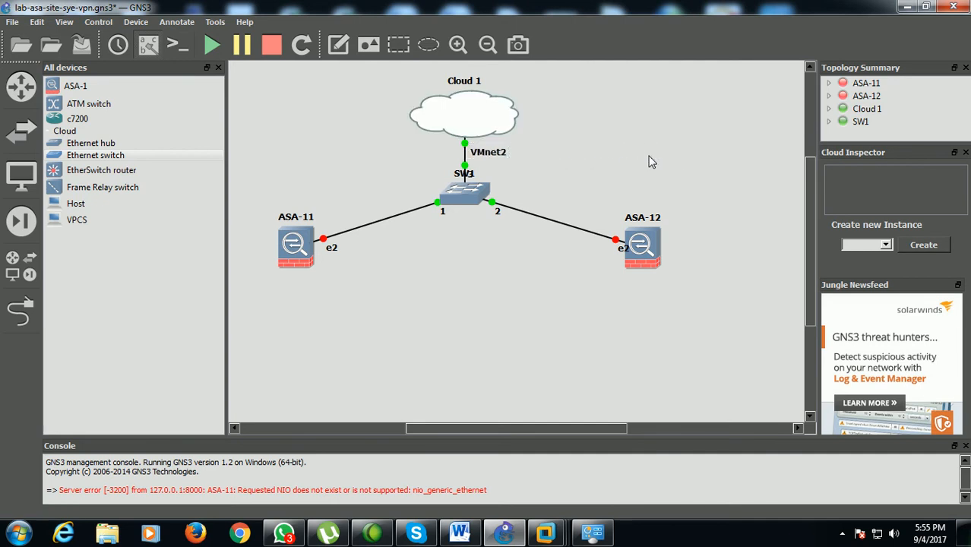
left_click_drag(487, 156, 552, 131)
Switch to Network Connections, check the IPv4 address in VMware Network Adapter VMnet2's connection details, and close the window
left_click(592, 532)
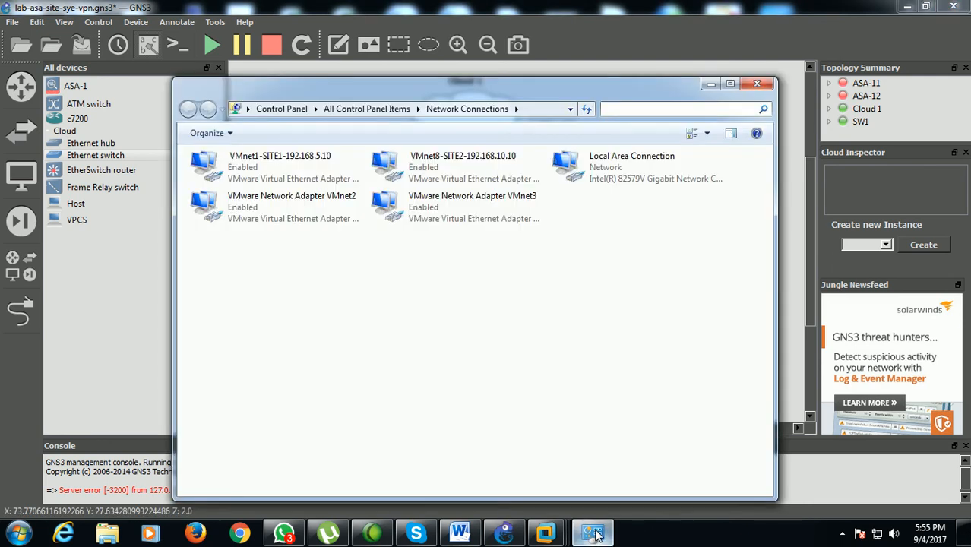
right_click(294, 216)
left_click(257, 236)
left_click(390, 262)
left_click(500, 251)
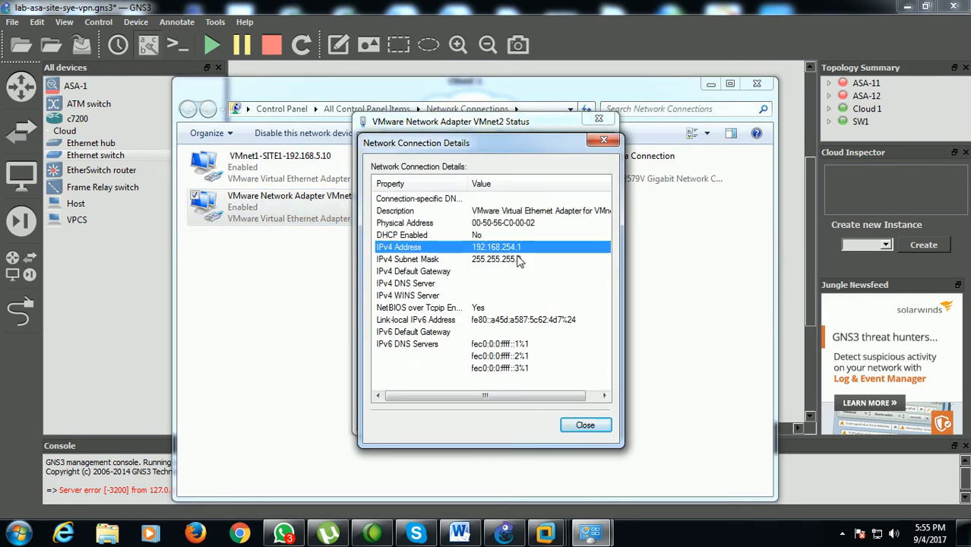
left_click(568, 427)
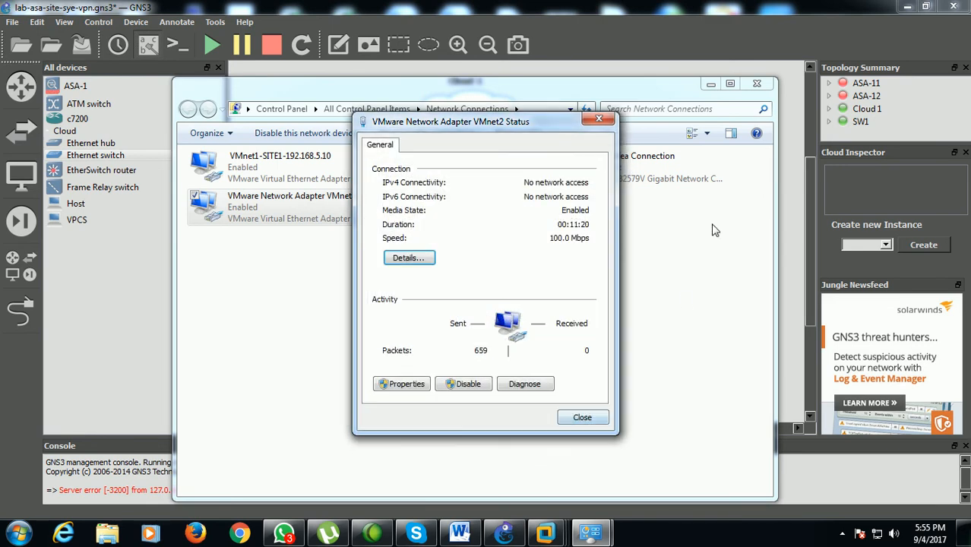
left_click(577, 417)
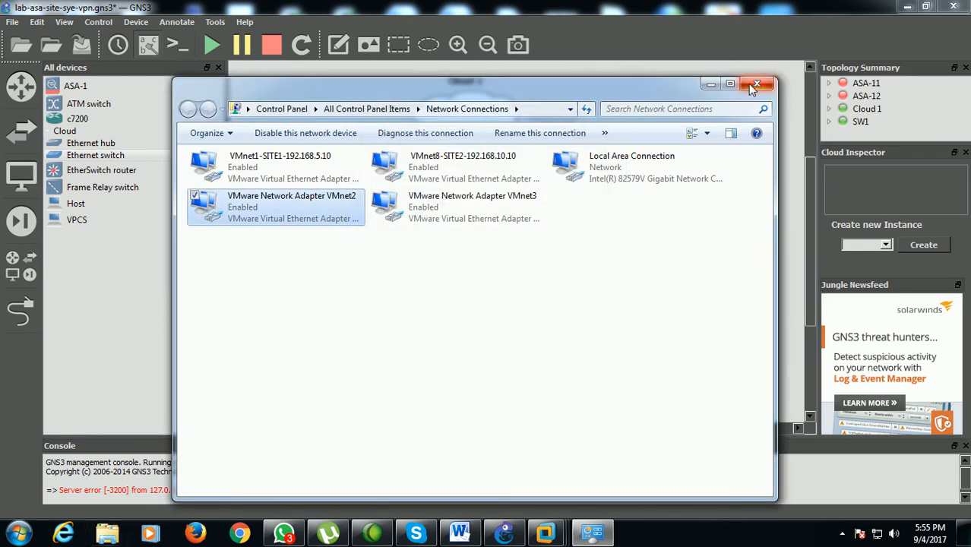
left_click(757, 84)
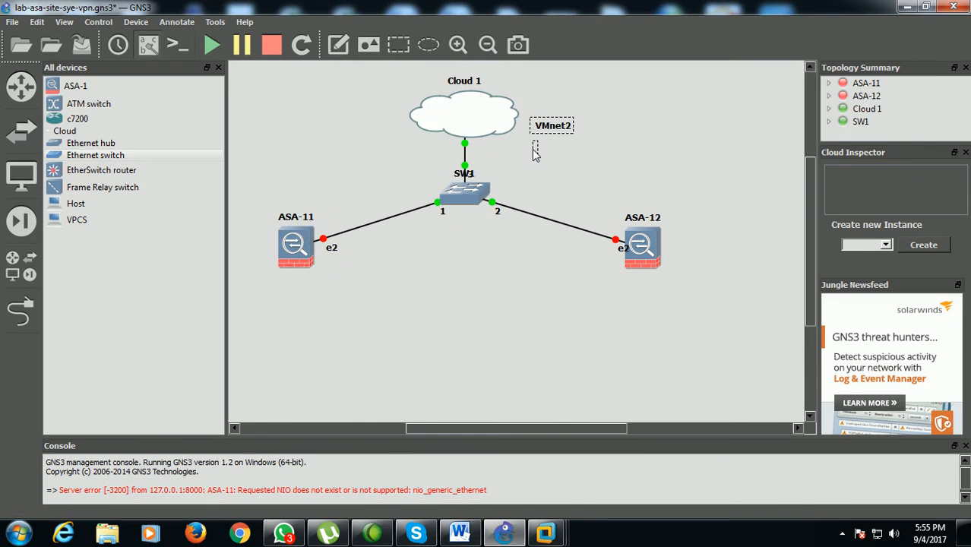
Add the note 192.168.254.1 above the VMnet2 label and move ASA-12's e2 label clear of the firewall icon
type("192.168.254.1")
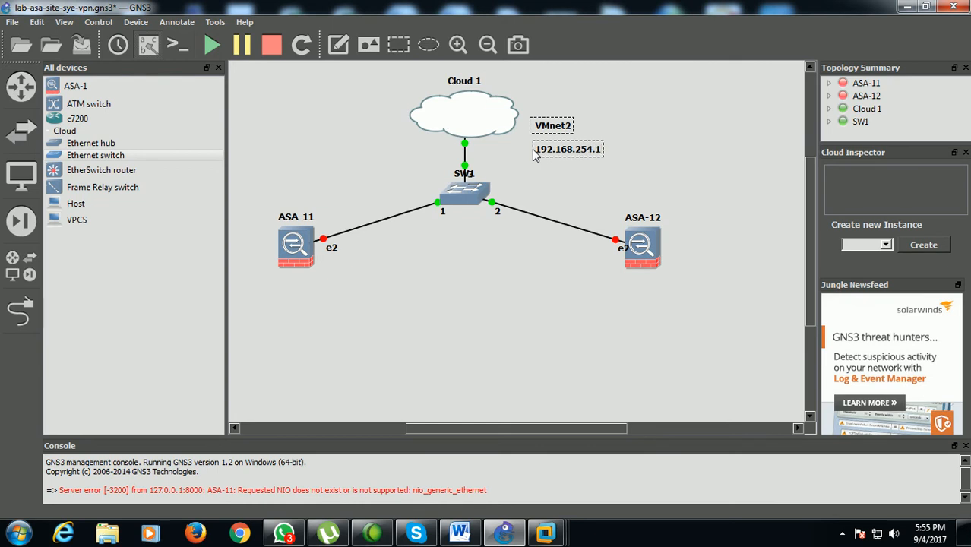
left_click(548, 192)
left_click_drag(559, 152, 551, 107)
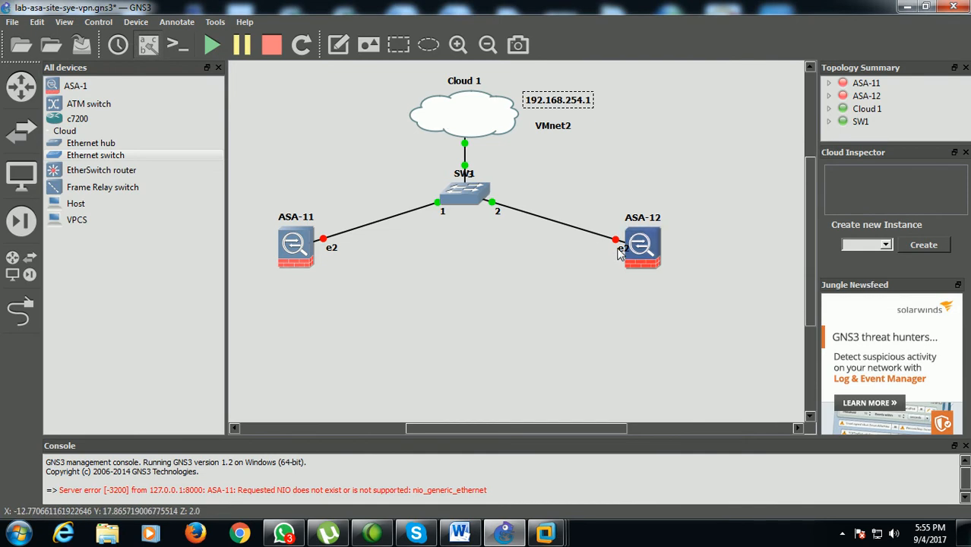
left_click_drag(620, 252, 604, 250)
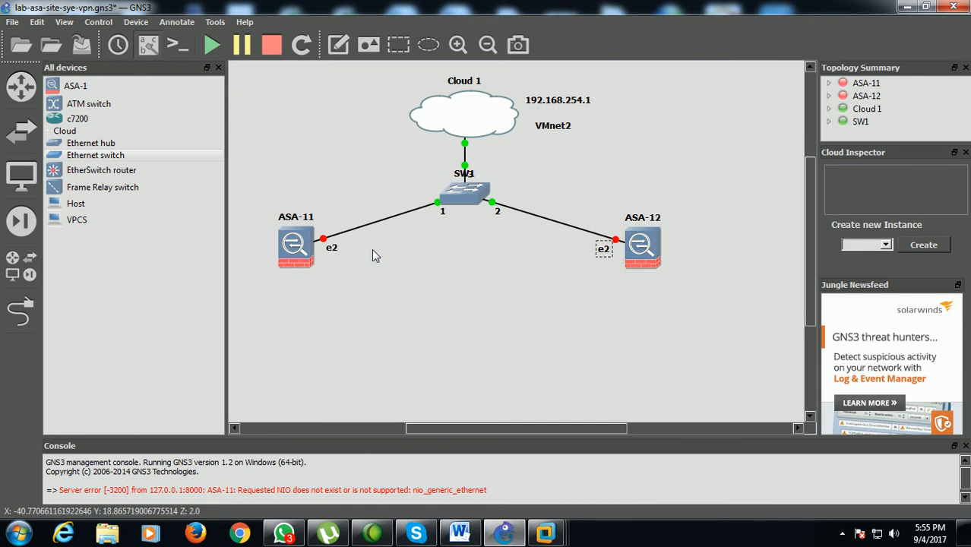
Add the note 192.168.254.3 next to ASA-11's link to the switch
left_click(340, 53)
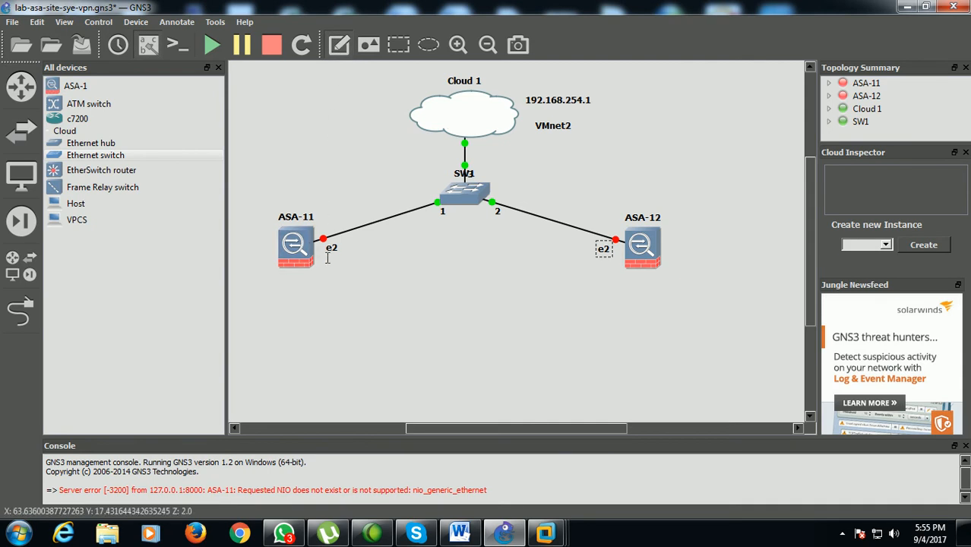
left_click(332, 218)
type("192.168.254.3")
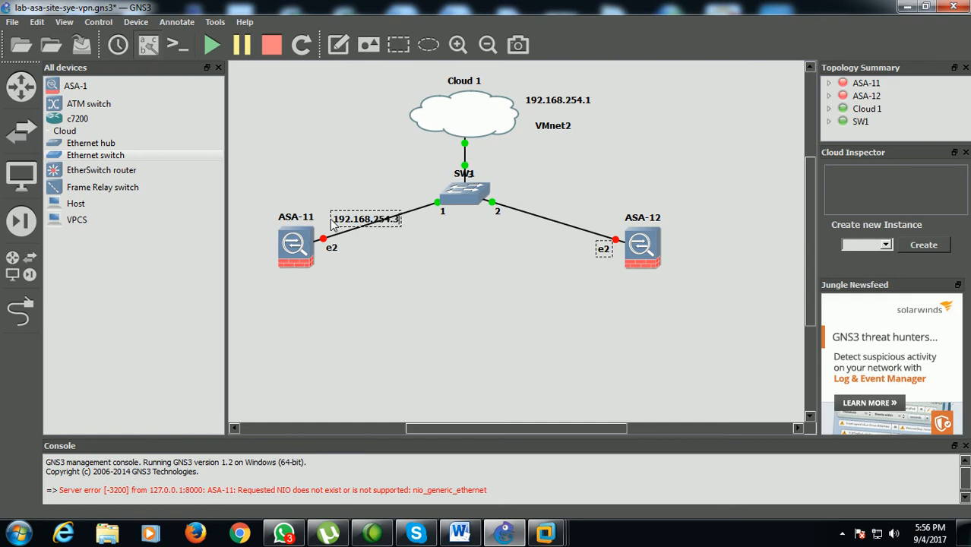
Move the 192.168.254.3 note above ASA-11's switch link and add the note 192.168.254.4 beside ASA-12's switch link
left_click(385, 257)
left_click_drag(357, 223, 336, 205)
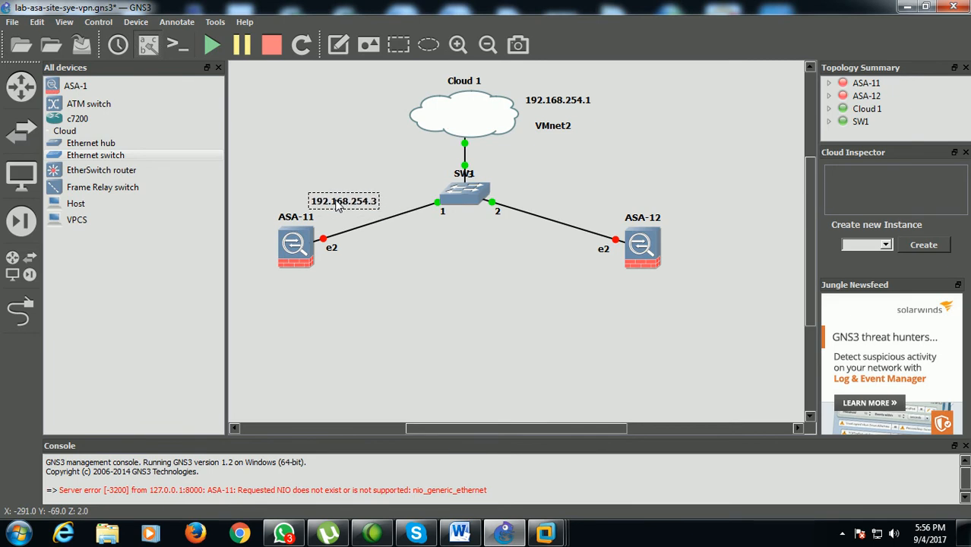
left_click(338, 44)
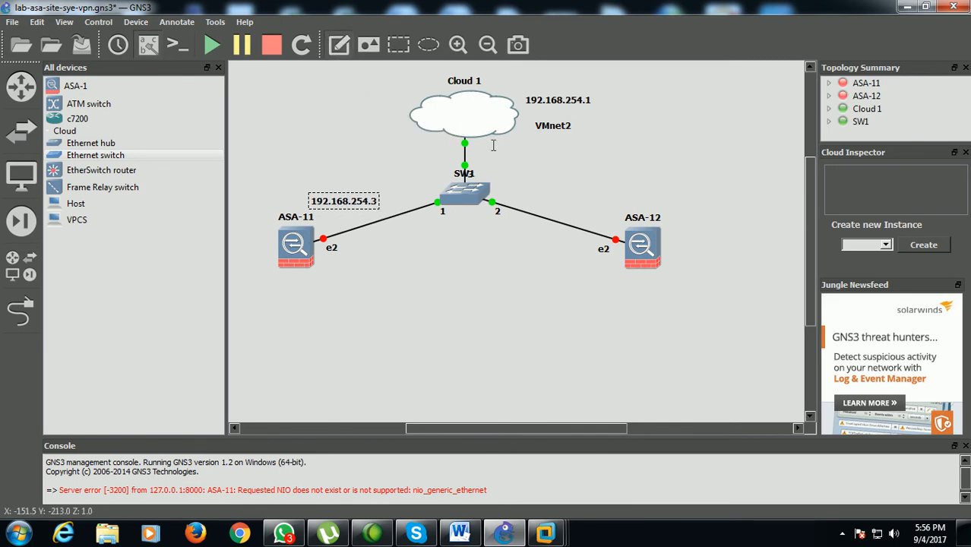
left_click(581, 209)
type("192.168")
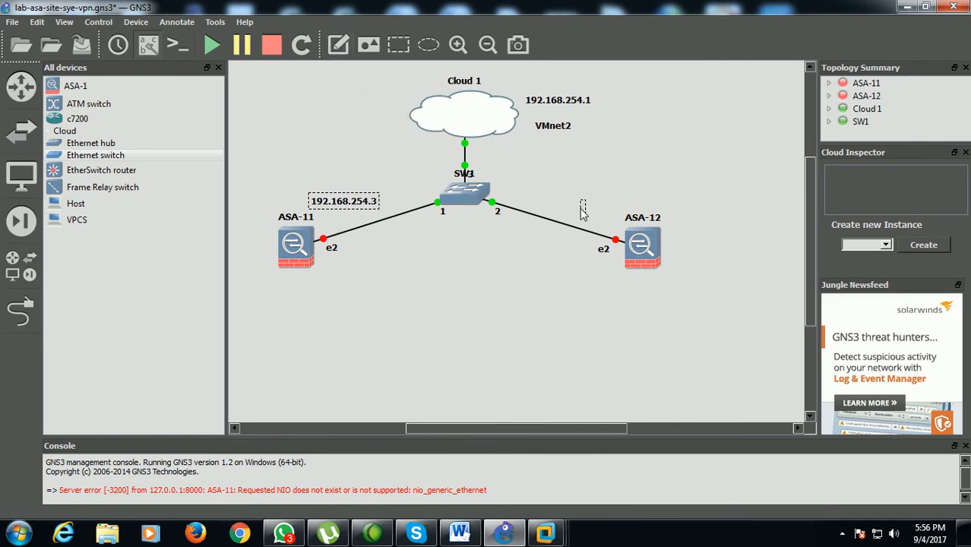
type(".254.4")
left_click(570, 278)
left_click_drag(595, 217, 574, 224)
left_click(554, 308)
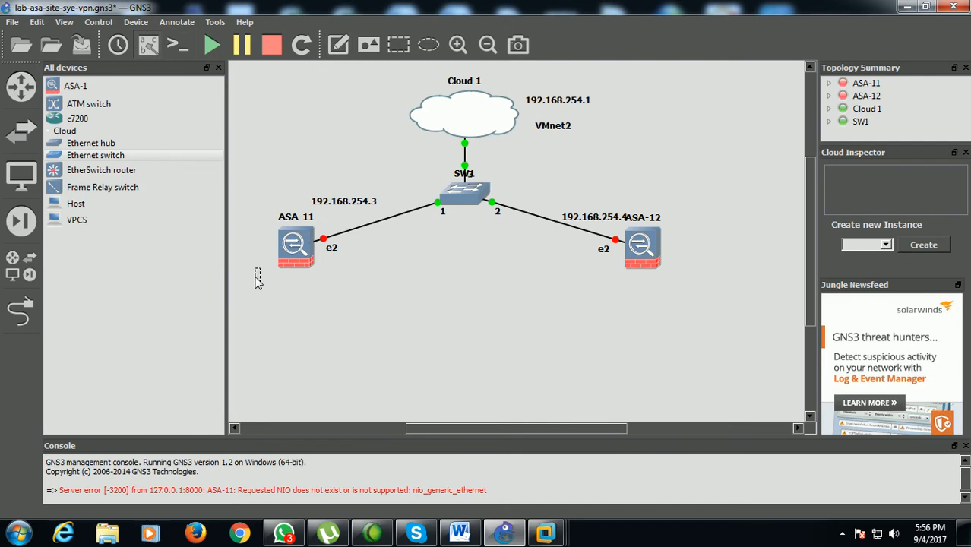
Add the note SITE1 below ASA-11 and SITE2 below ASA-12, and shift both slightly downward
type("SITE1")
left_click(308, 284)
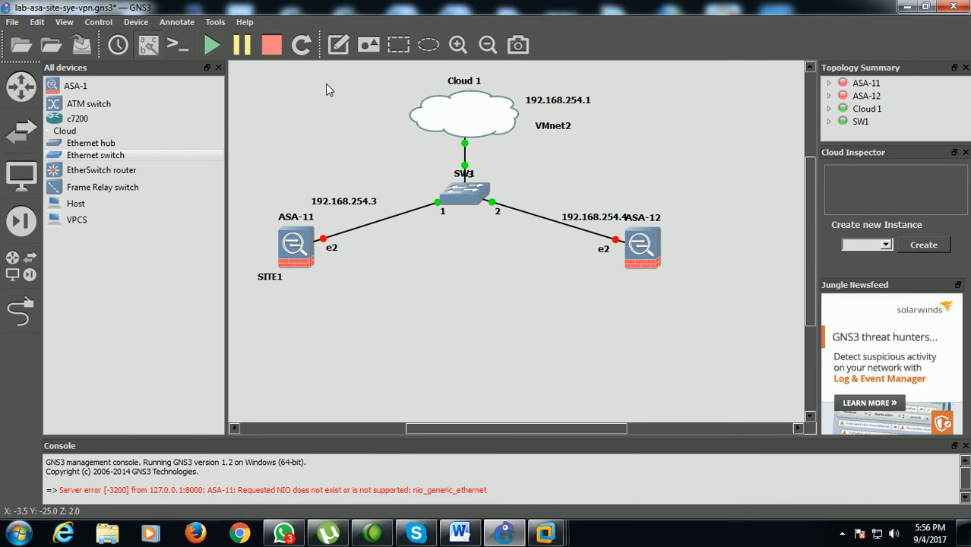
left_click(340, 46)
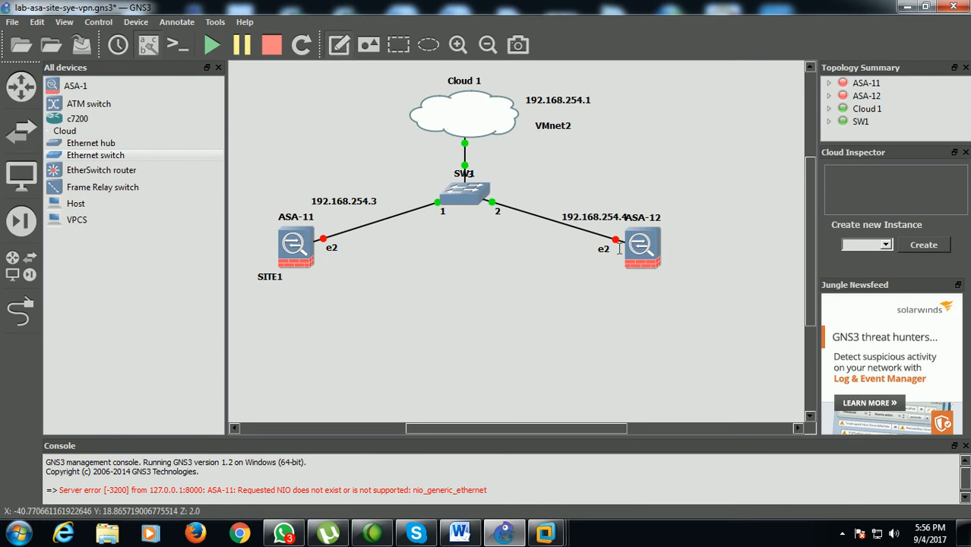
left_click(651, 278)
type("SITE2")
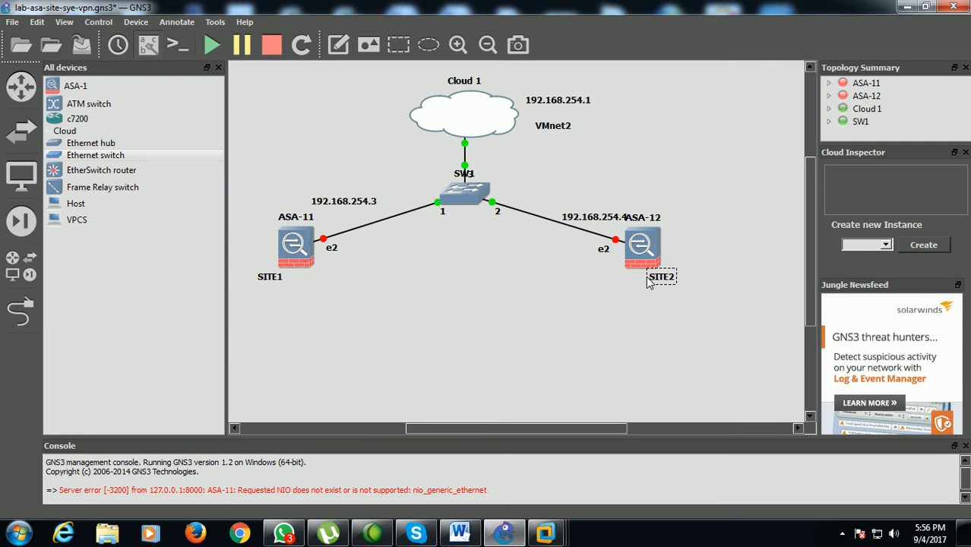
left_click(603, 332)
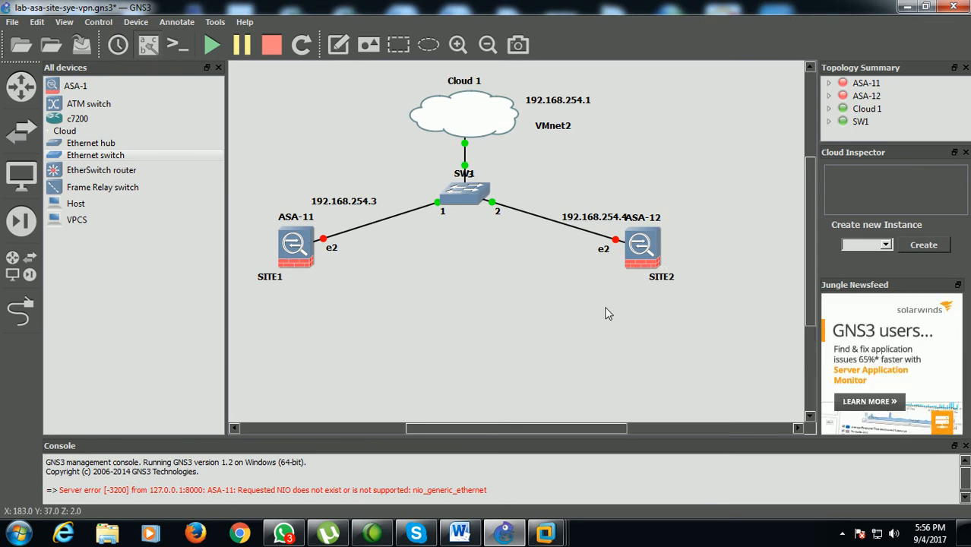
left_click_drag(652, 284, 656, 288)
left_click_drag(282, 282, 286, 286)
left_click(367, 302)
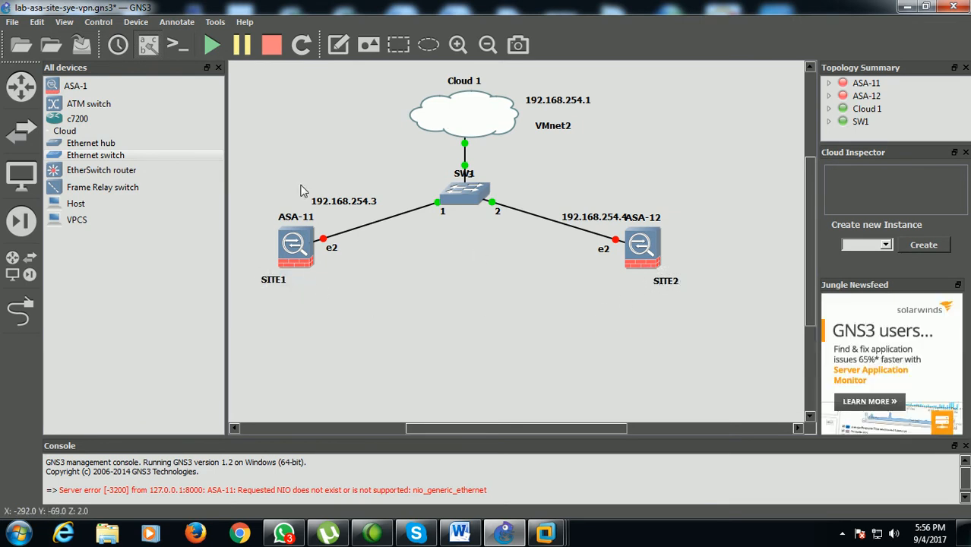
Link ASA-11's Ethernet1 directly to ASA-12's Ethernet1
left_click(23, 311)
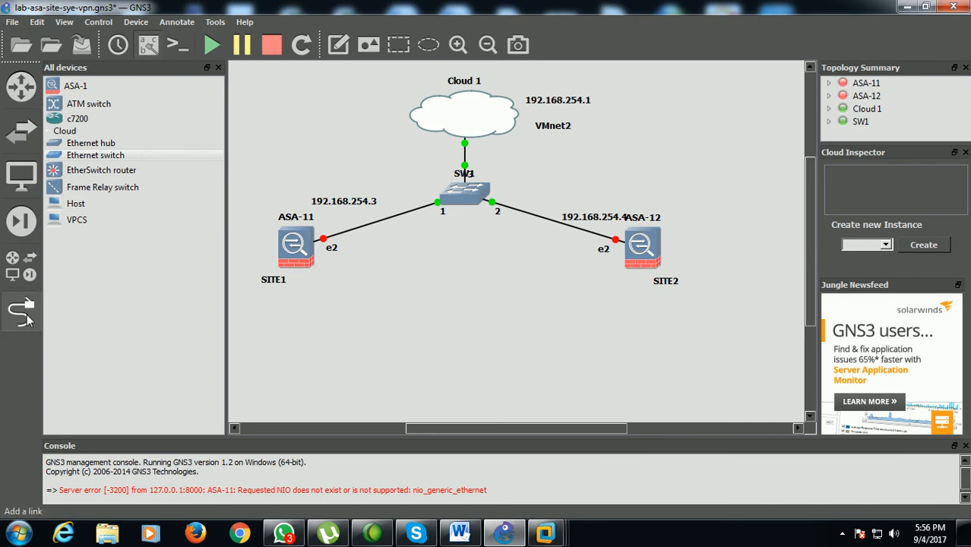
left_click(303, 263)
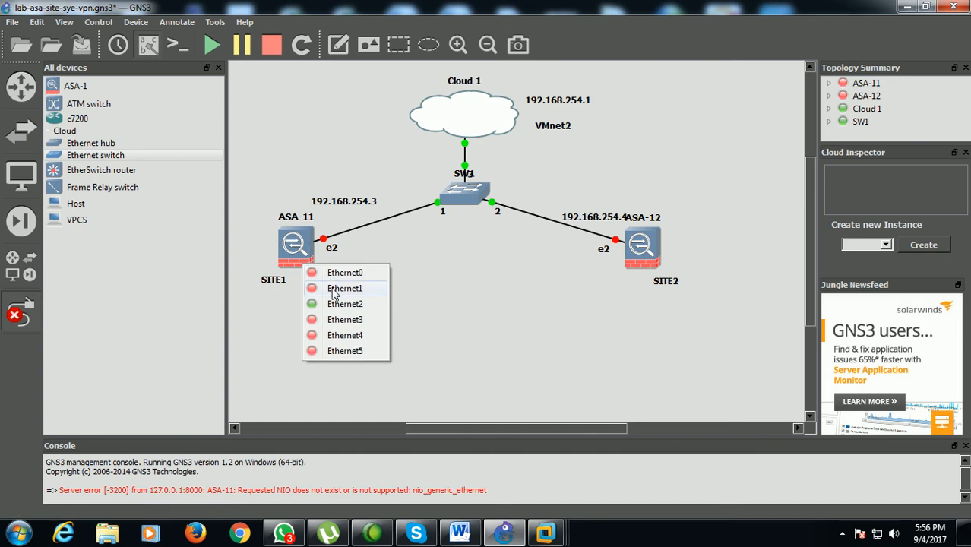
left_click(332, 290)
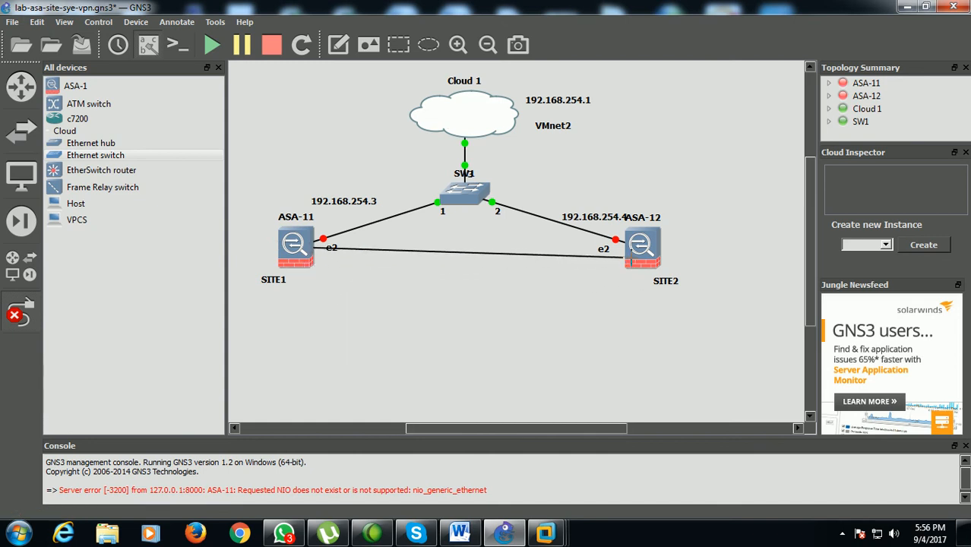
left_click(632, 262)
left_click(652, 284)
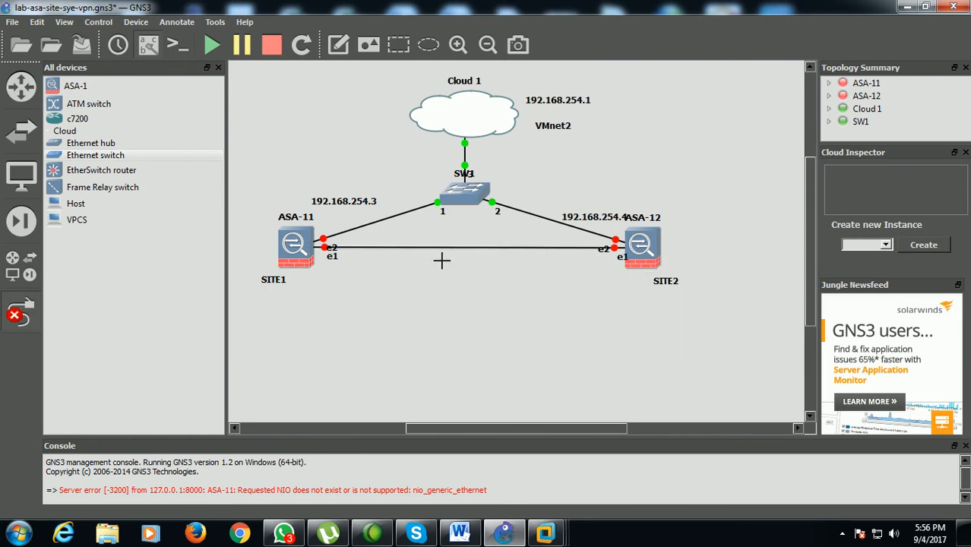
left_click(20, 311)
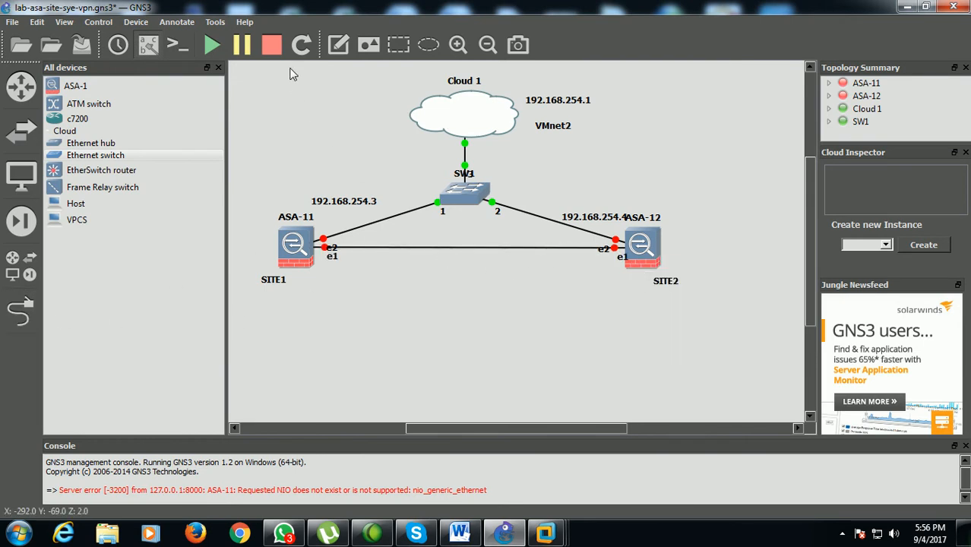
left_click(333, 55)
left_click(21, 312)
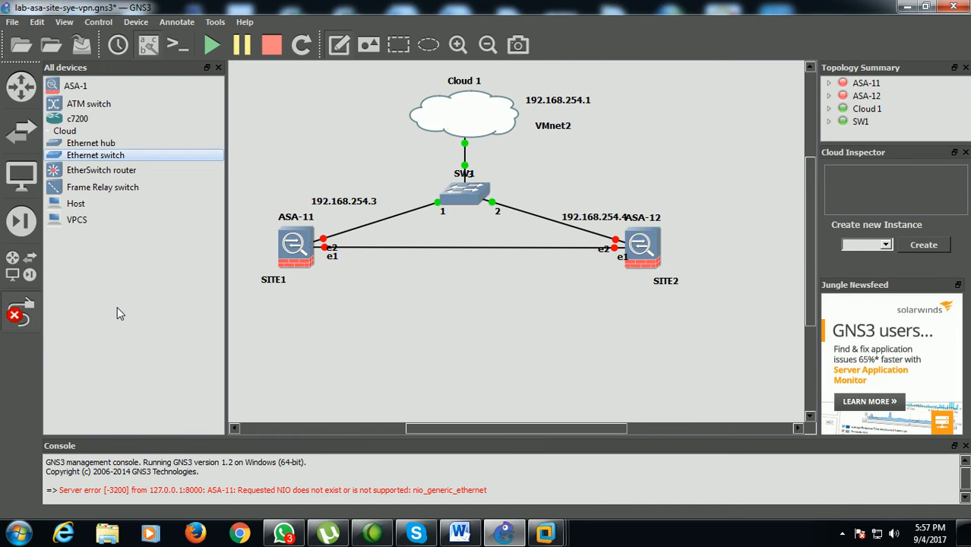
left_click(300, 89)
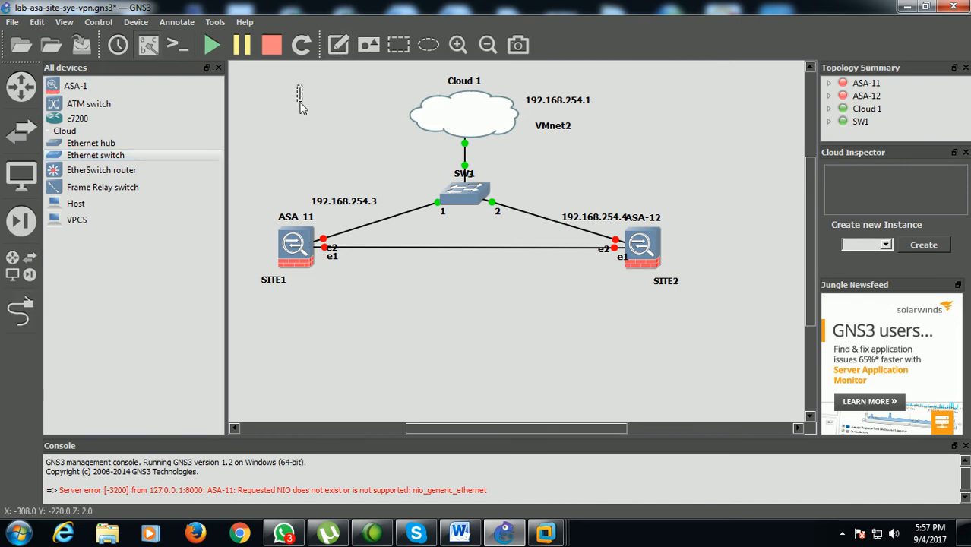
Rearrange the interface labels at both firewalls so that e2 sits above and e1 below the direct link
left_click(331, 259)
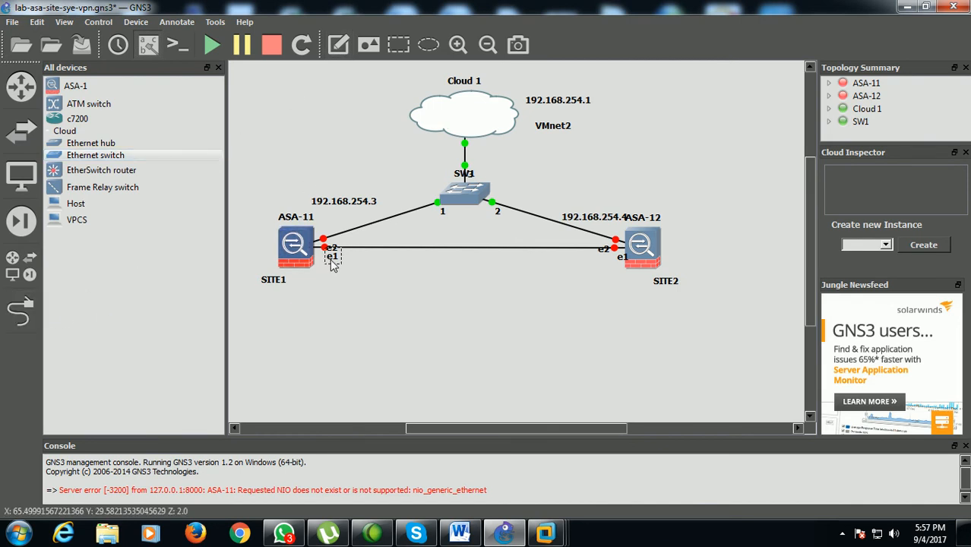
left_click_drag(330, 260, 335, 266)
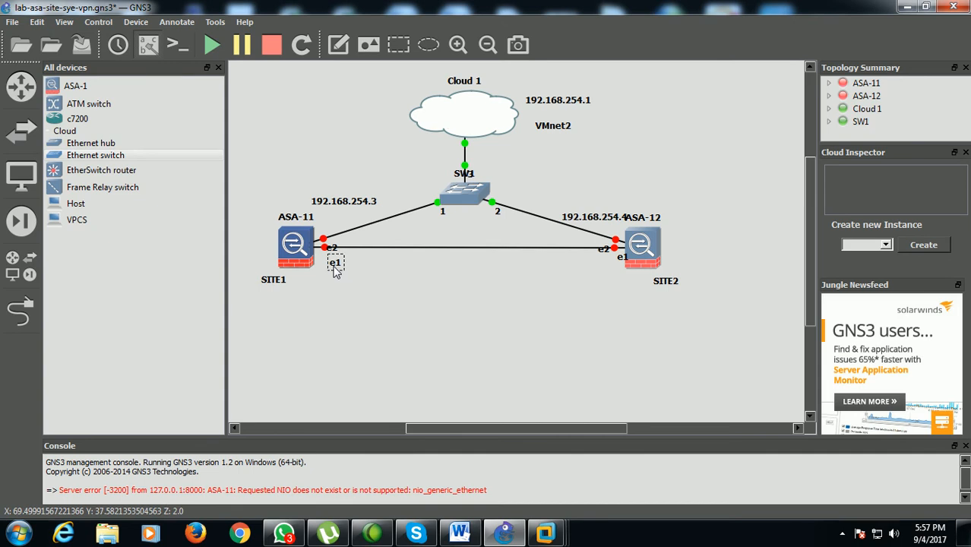
mouse_move(333, 249)
left_mouse_down()
mouse_move(333, 236)
mouse_move(334, 258)
left_mouse_up()
mouse_move(603, 250)
left_mouse_down()
mouse_move(611, 229)
mouse_move(615, 264)
mouse_move(606, 260)
left_mouse_up()
left_click(384, 118)
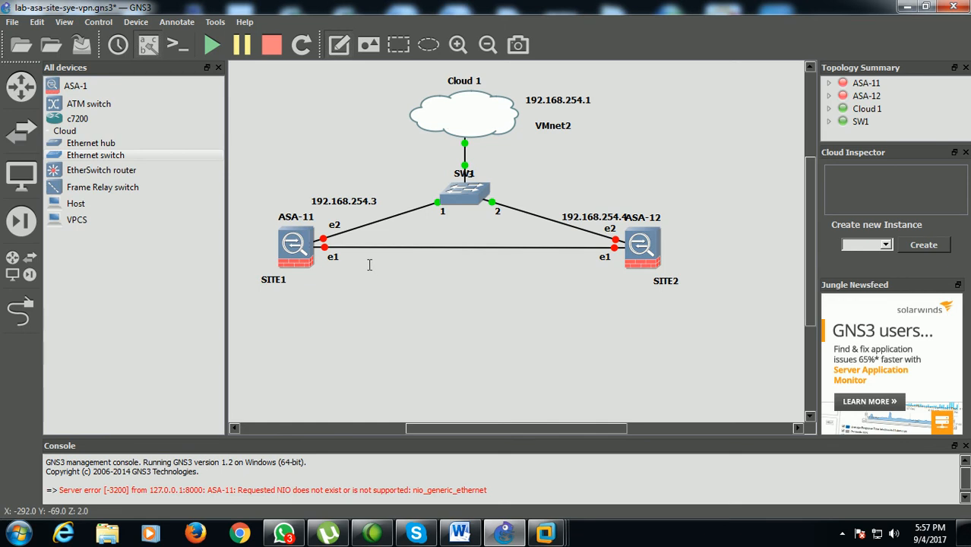
Add the note 100.100.100.1/8 beside ASA-11's e1 label, below the direct link
type("100.100.1100")
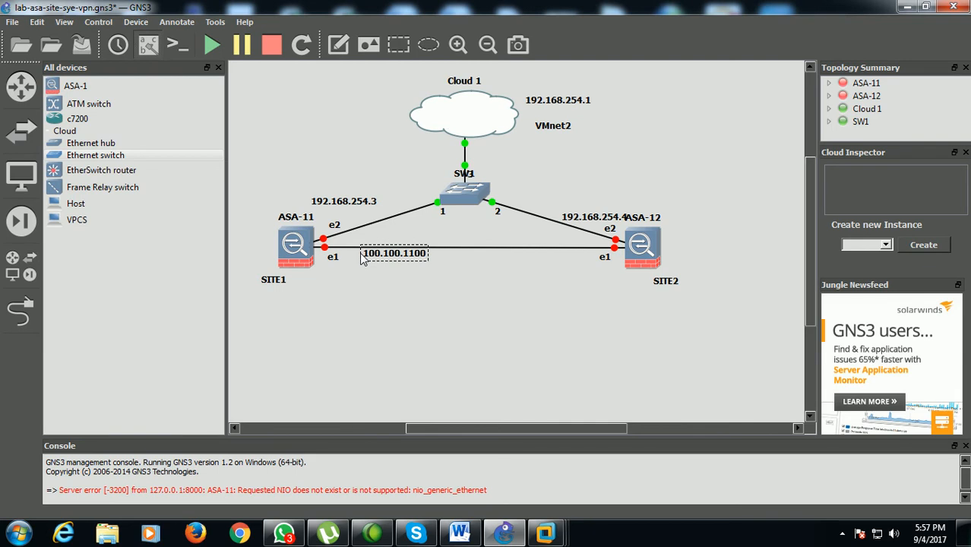
key("BackSpace")
key("BackSpace")
key("BackSpace")
type("00.1/8")
left_click_drag(398, 256, 381, 261)
Add the note 100.100.100.28 beside ASA-12's e1 label, below the direct link
left_click(338, 44)
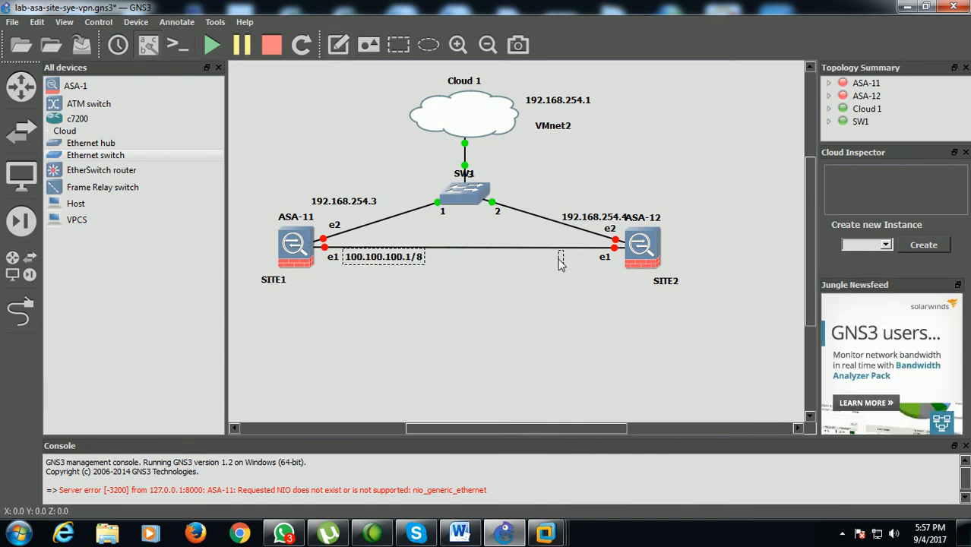
type("100.10")
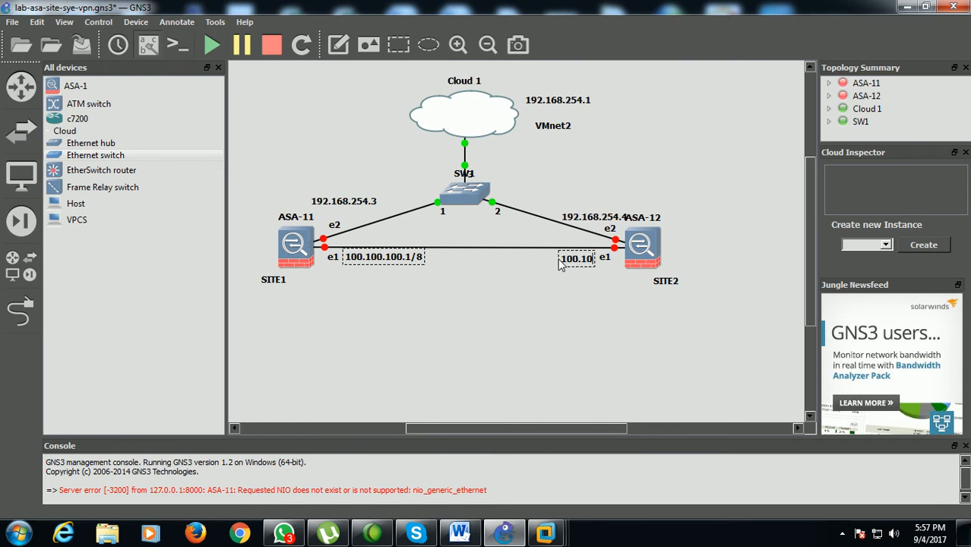
type("0.100.2/8")
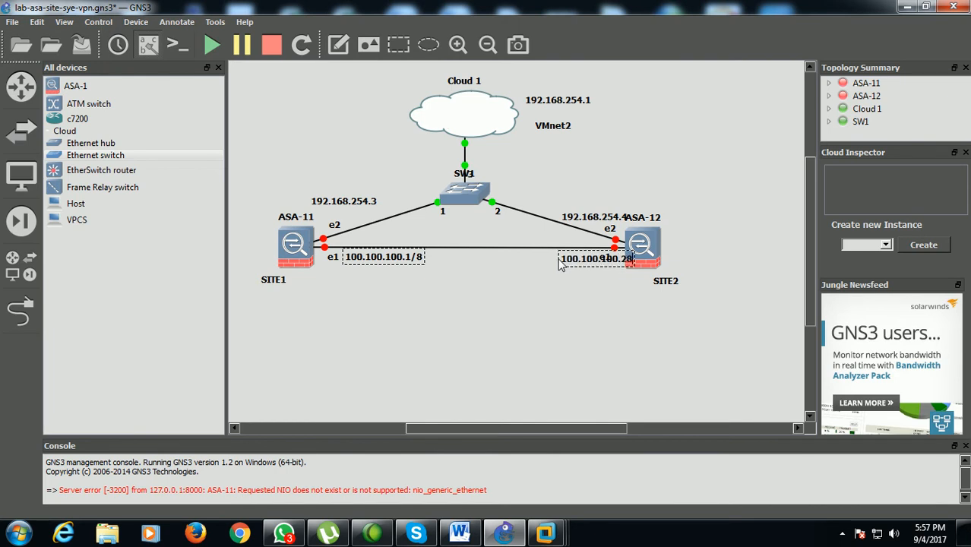
left_click_drag(570, 261, 524, 257)
left_click(519, 298)
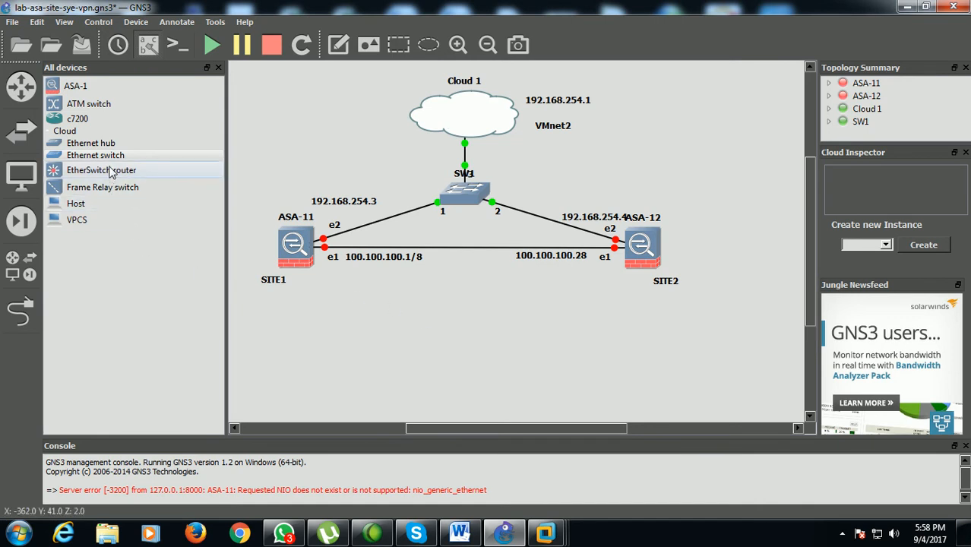
Place an Ethernet switch and a Host below each of the two firewalls
left_click_drag(98, 155, 304, 326)
left_click_drag(145, 160, 642, 332)
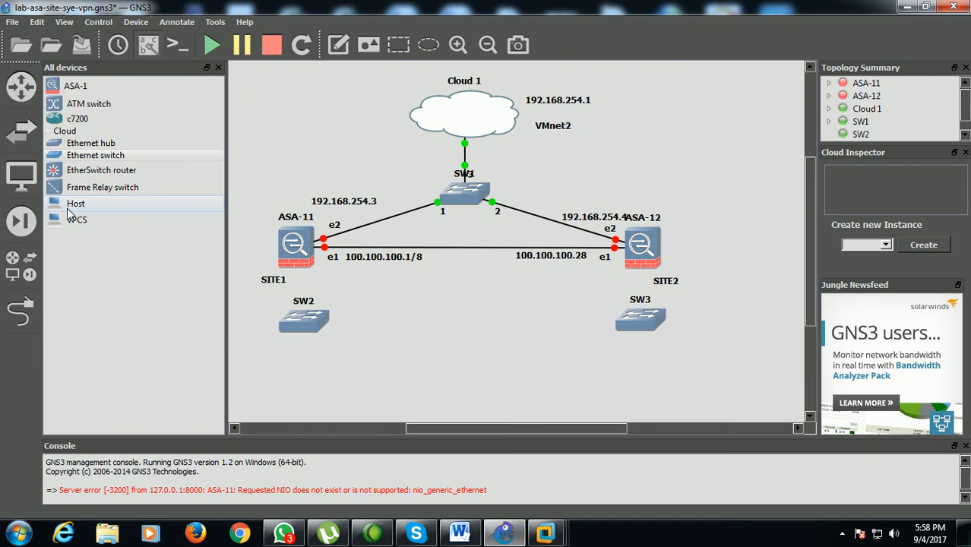
left_click_drag(68, 213, 310, 389)
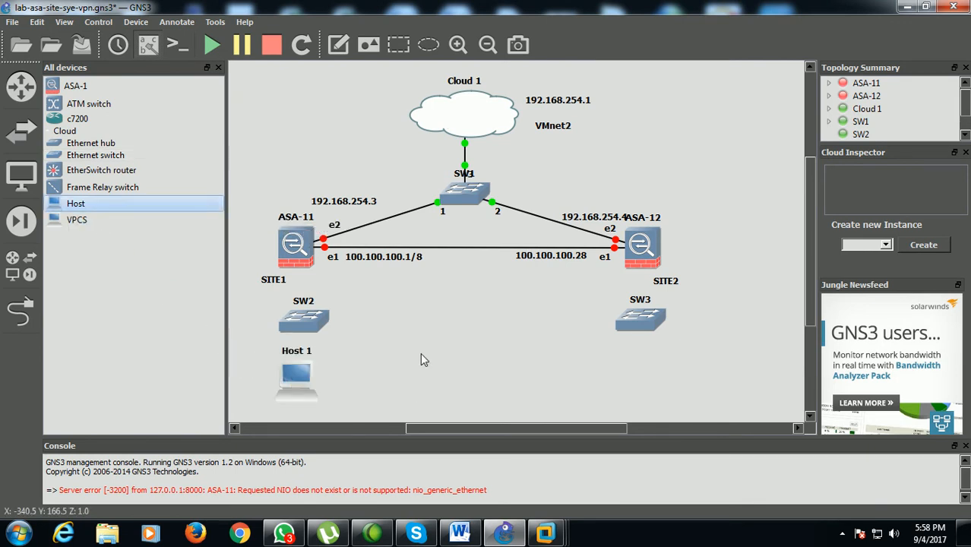
left_click_drag(152, 204, 659, 389)
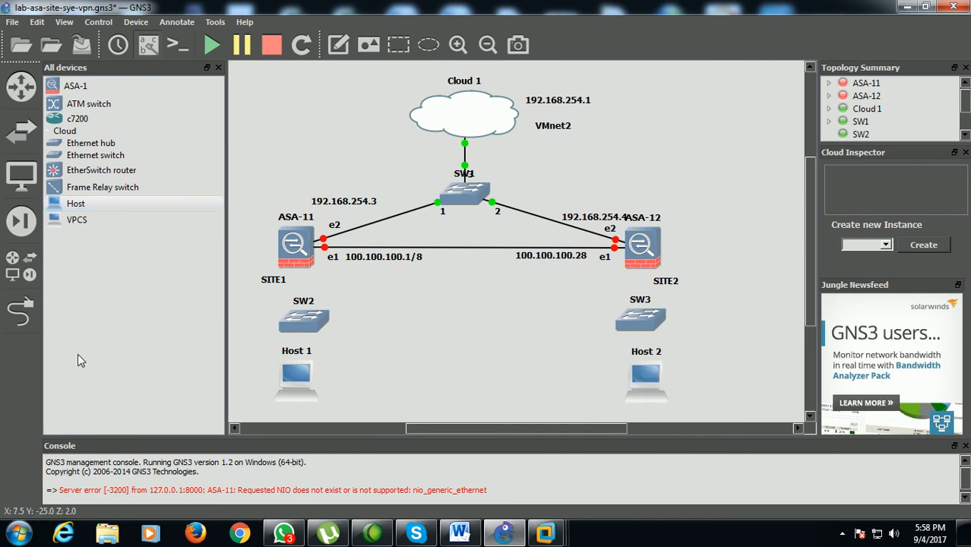
Link ASA-11's Ethernet0 to port 1 of SW2
left_click(21, 310)
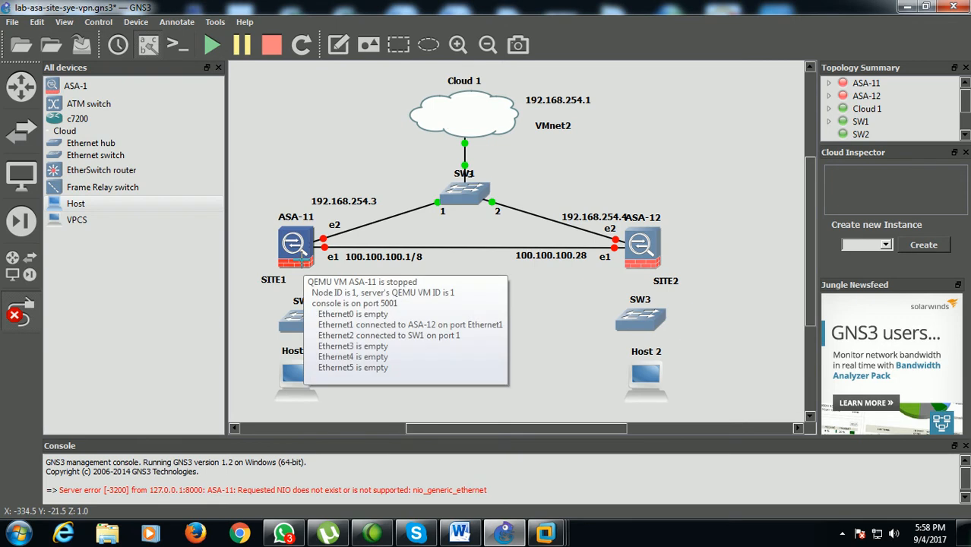
left_click(302, 263)
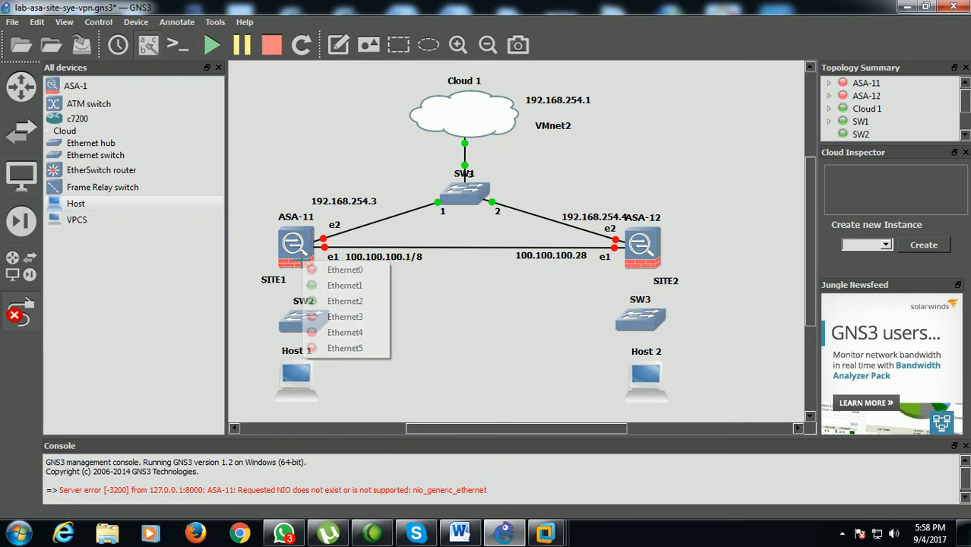
left_click(334, 271)
left_click(313, 332)
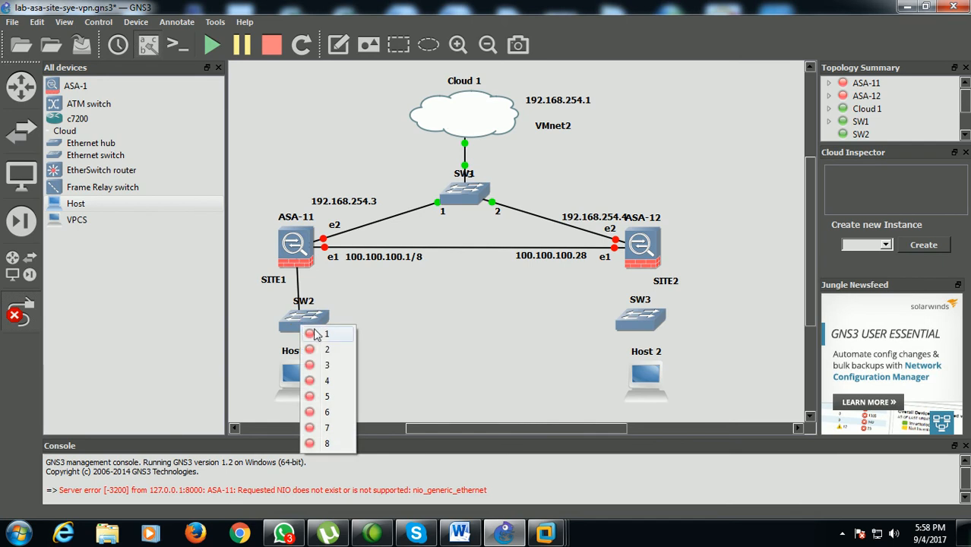
left_click(315, 334)
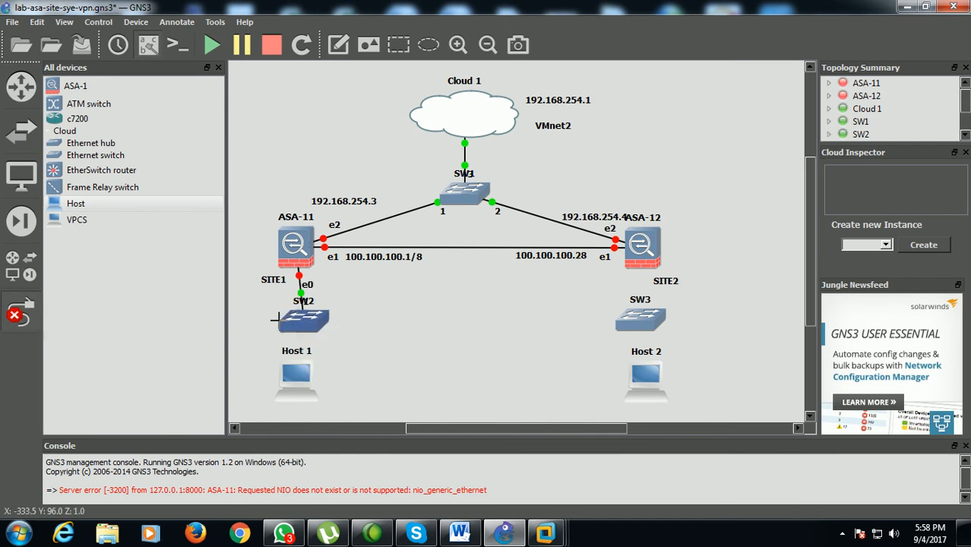
Link port 2 of SW2 to Host 1's VMnet1-SITE1-192.168.5.10 interface and move Host 1 slightly down
left_click(304, 323)
left_click(306, 355)
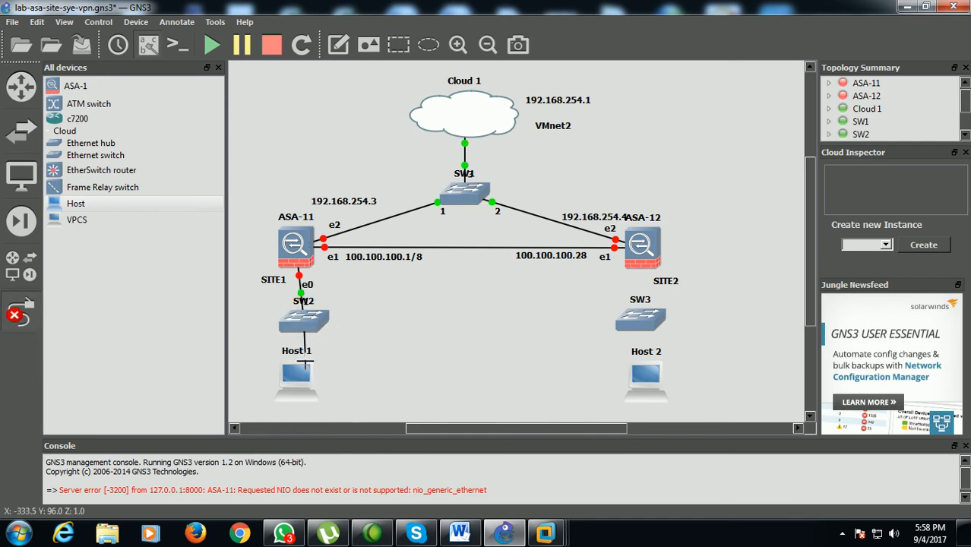
left_click(296, 385)
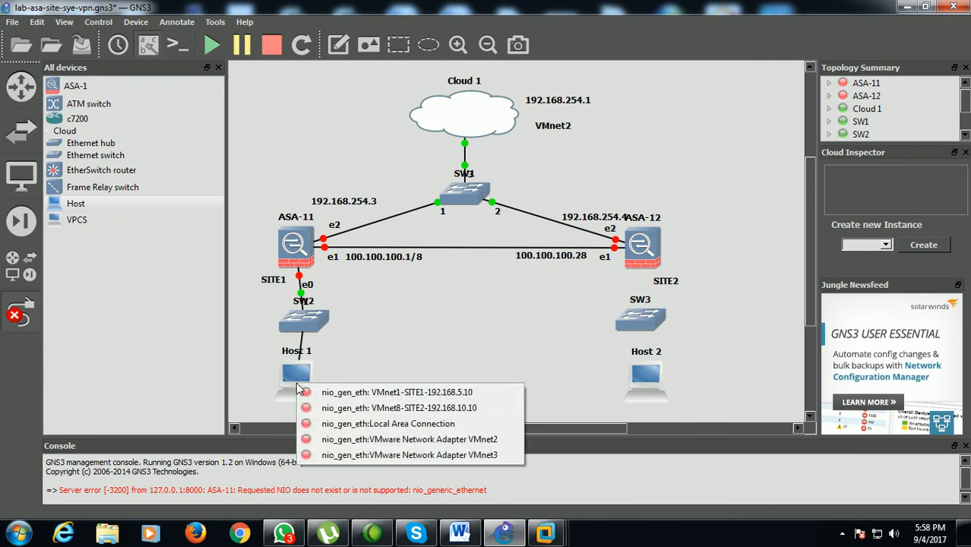
left_click(372, 392)
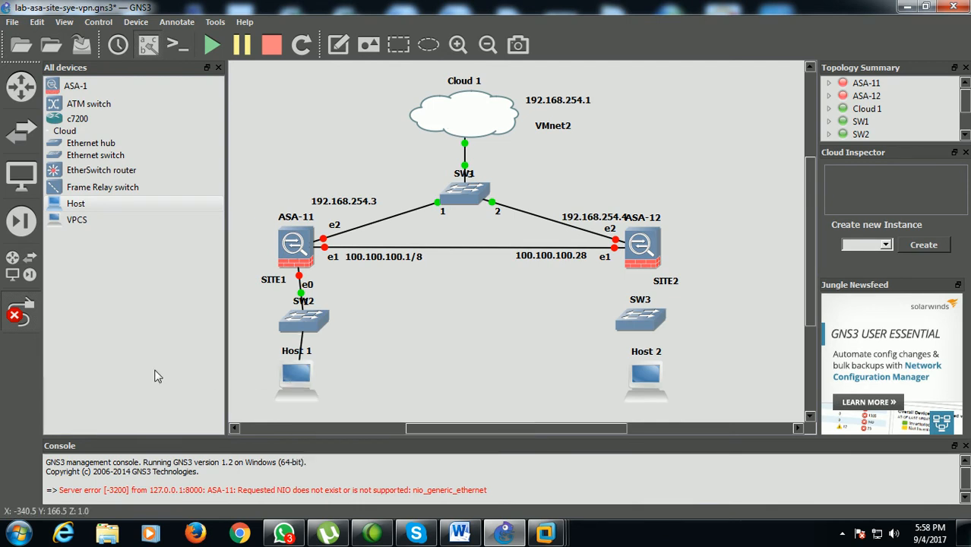
left_click_drag(285, 380, 284, 391)
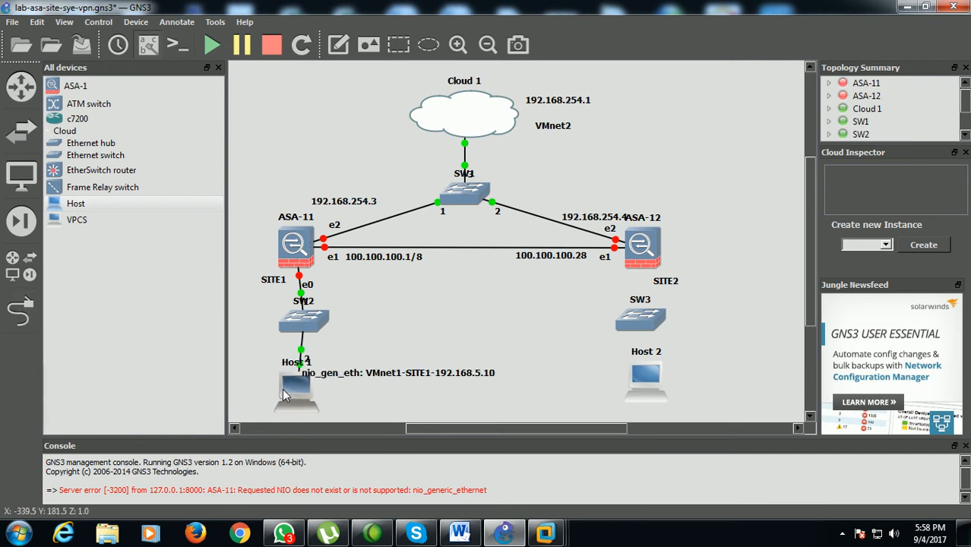
Move Host 1's VMnet1 interface label down beside the host, and link ASA-12's Ethernet0 to port 1 of SW3
left_click_drag(414, 379, 416, 408)
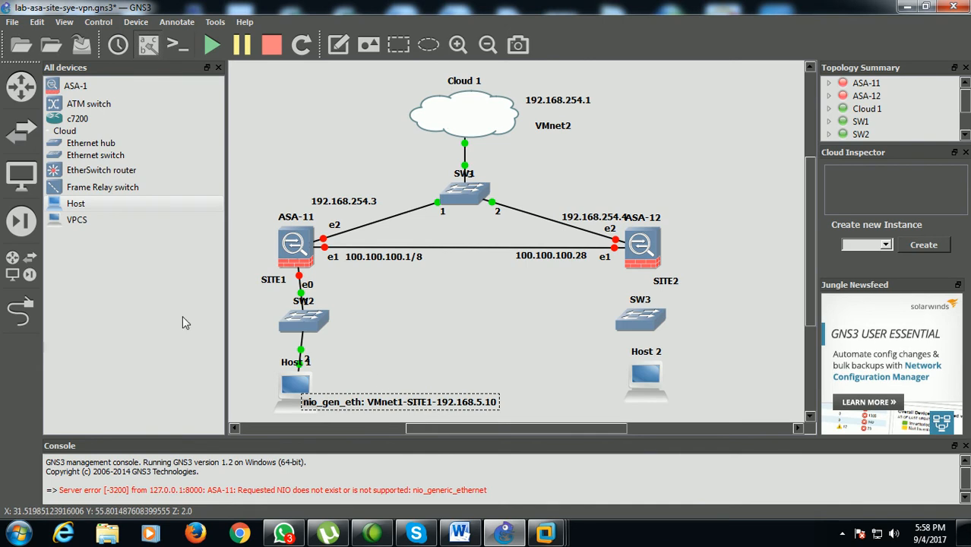
left_click(34, 313)
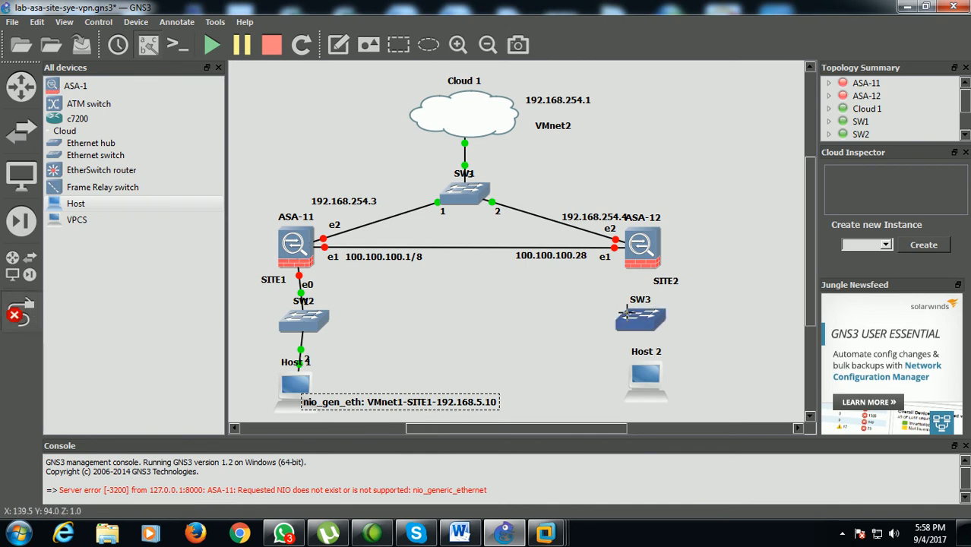
left_click(642, 265)
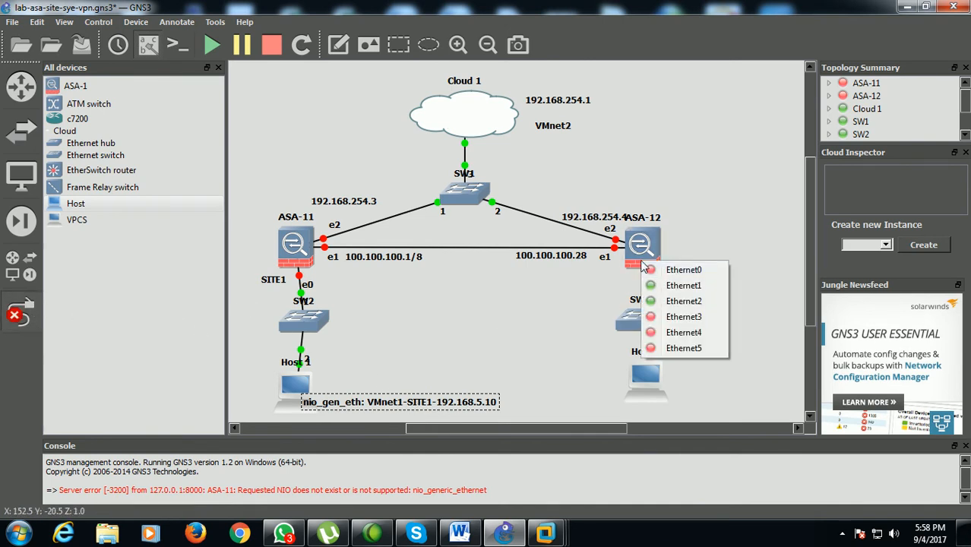
left_click(683, 270)
left_click(649, 326)
left_click(668, 335)
Link port 2 of SW3 to Host 2's VMnet8-SITE2-192.168.10.10 interface
left_click(648, 325)
left_click(672, 349)
left_click(658, 371)
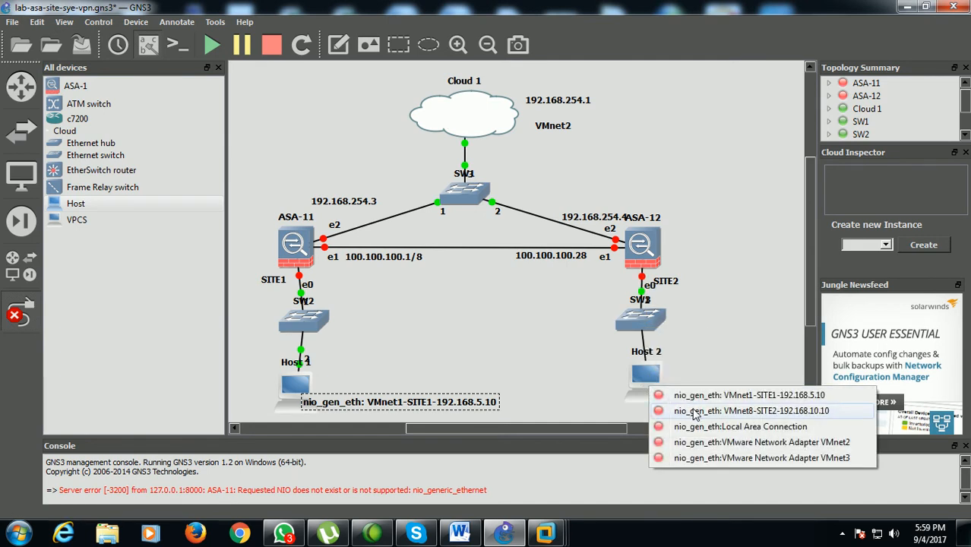
left_click(693, 411)
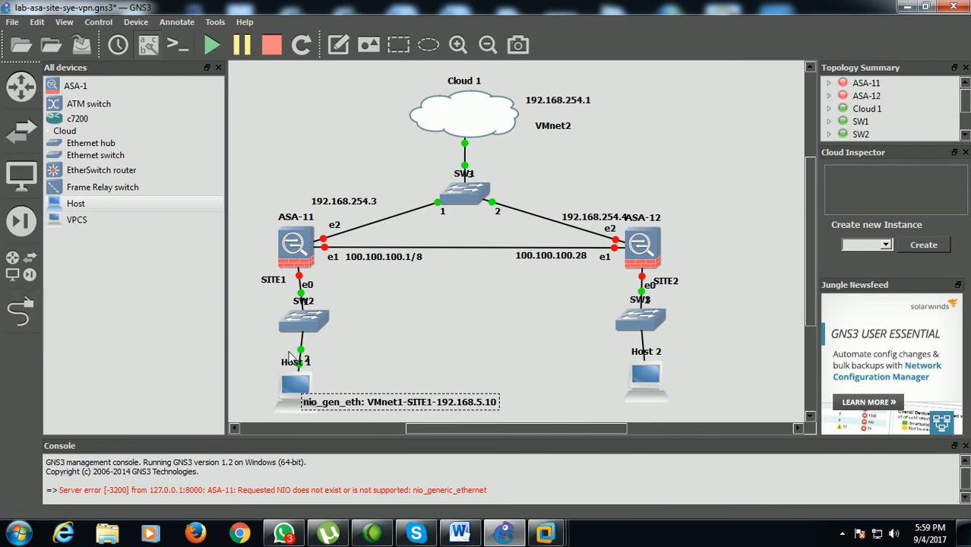
Align Host 2 directly below SW3 and close the device list to widen the workspace
mouse_move(633, 396)
left_mouse_down()
mouse_move(630, 381)
mouse_move(630, 397)
left_mouse_up()
left_click_drag(587, 427, 593, 428)
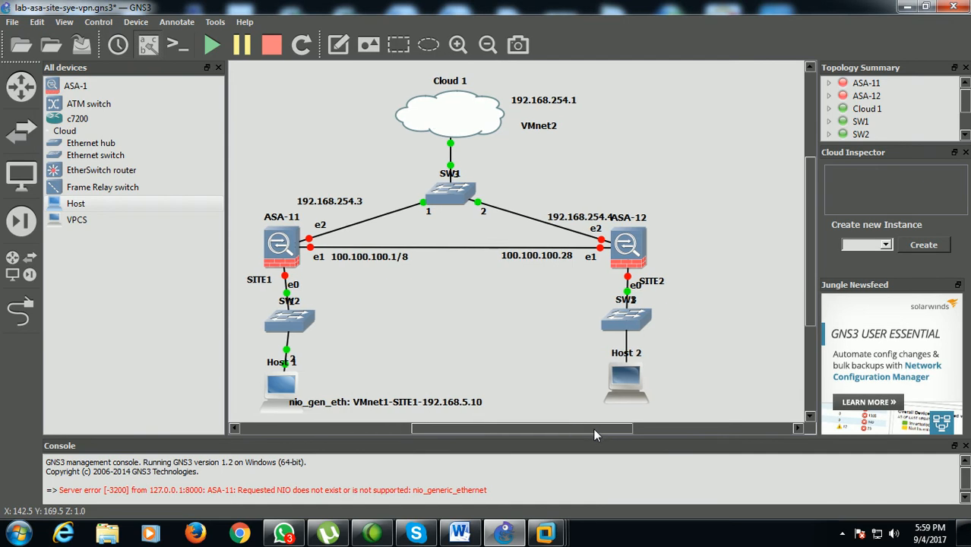
left_click(218, 67)
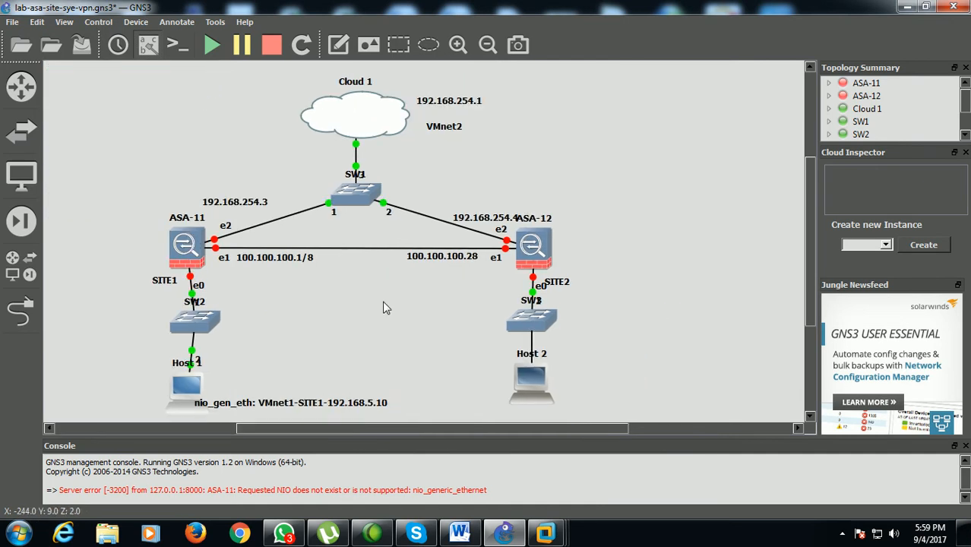
left_click(149, 53)
left_click(149, 53)
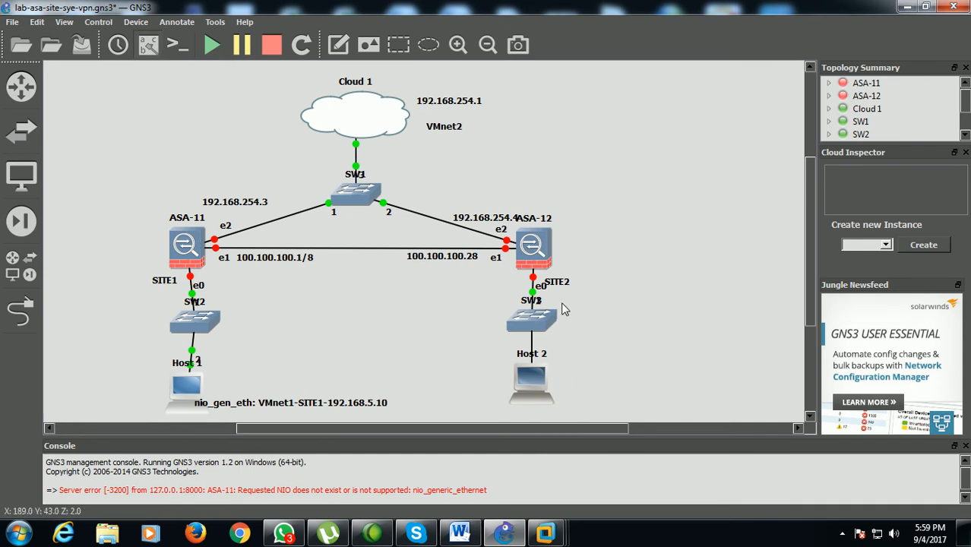
Add the note "VMNET8 :192.168.10.20" beside Host 2
left_click(338, 44)
left_click(563, 377)
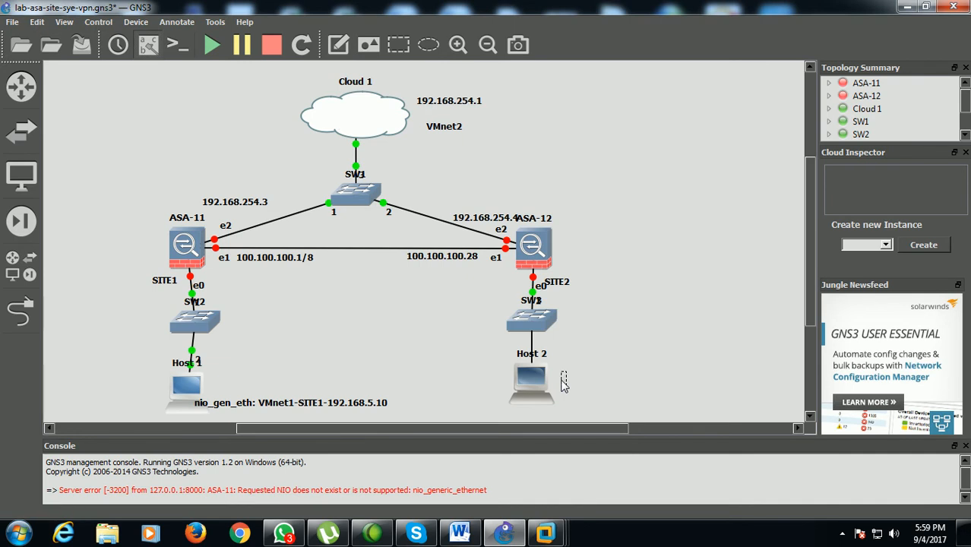
type("VMNET8")
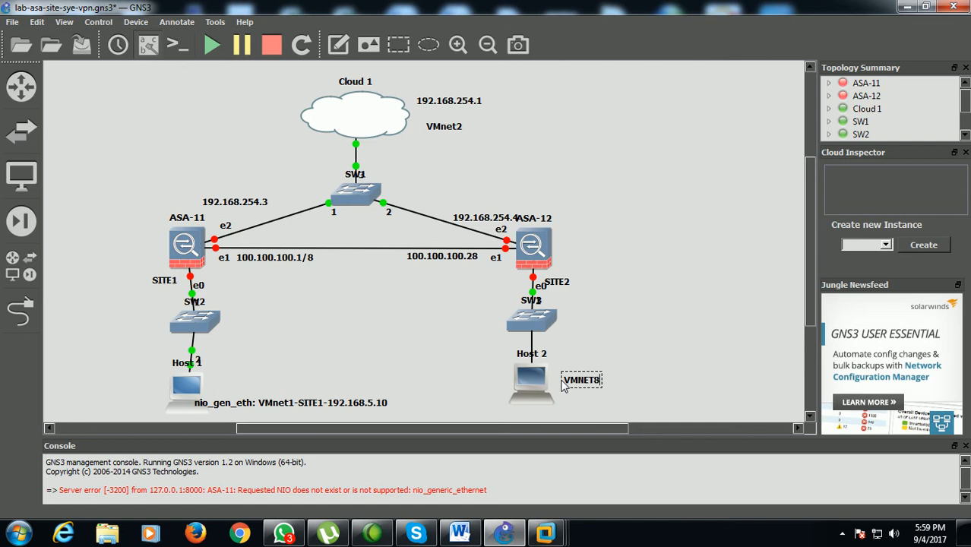
type(" :192.168.10.")
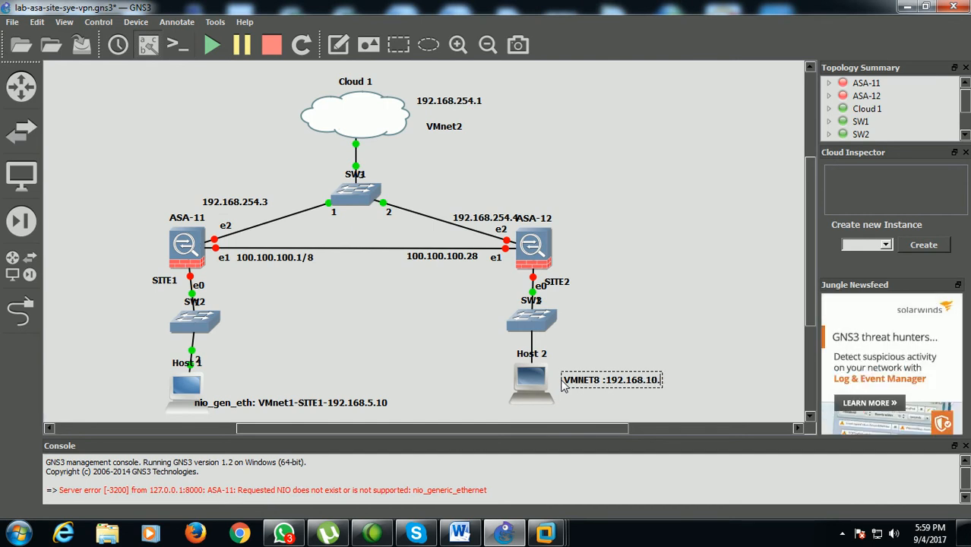
type("20")
left_click(315, 348)
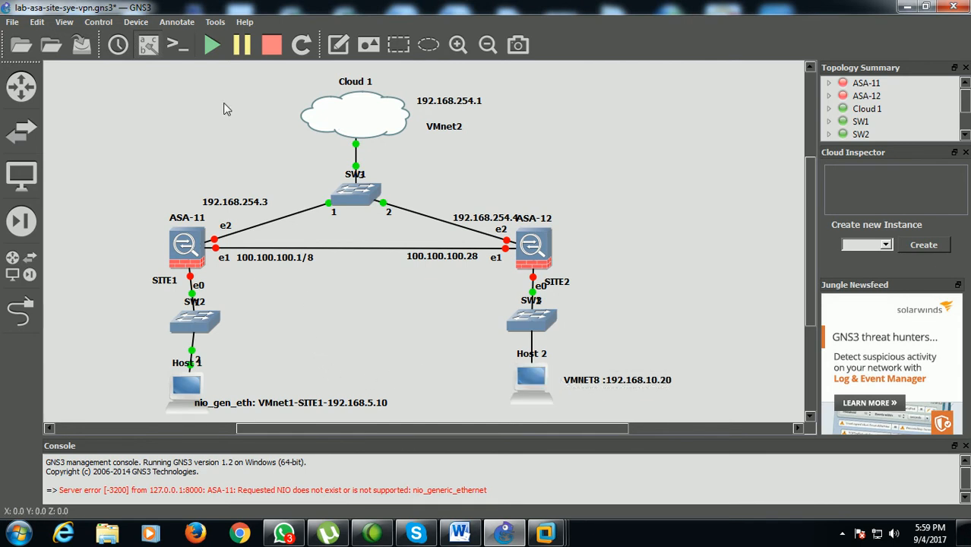
Add the note 192.168.5.1 beside ASA-11's e0 label, above SW2
left_click(216, 295)
type("1")
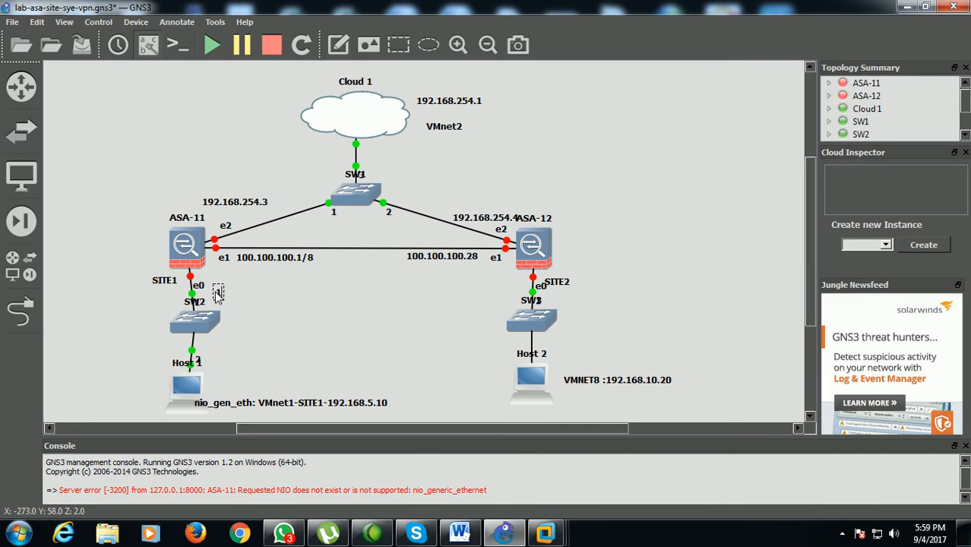
type("92.168.")
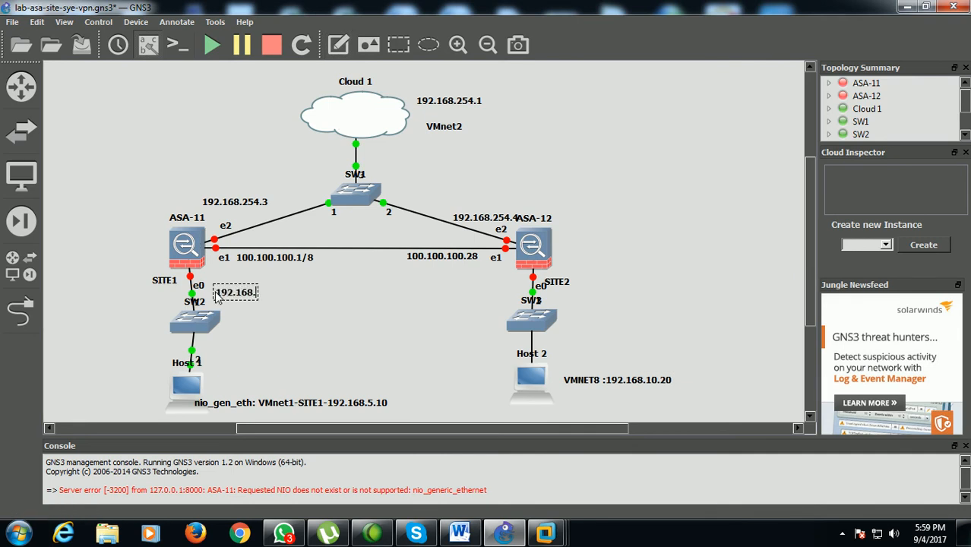
type("5.1")
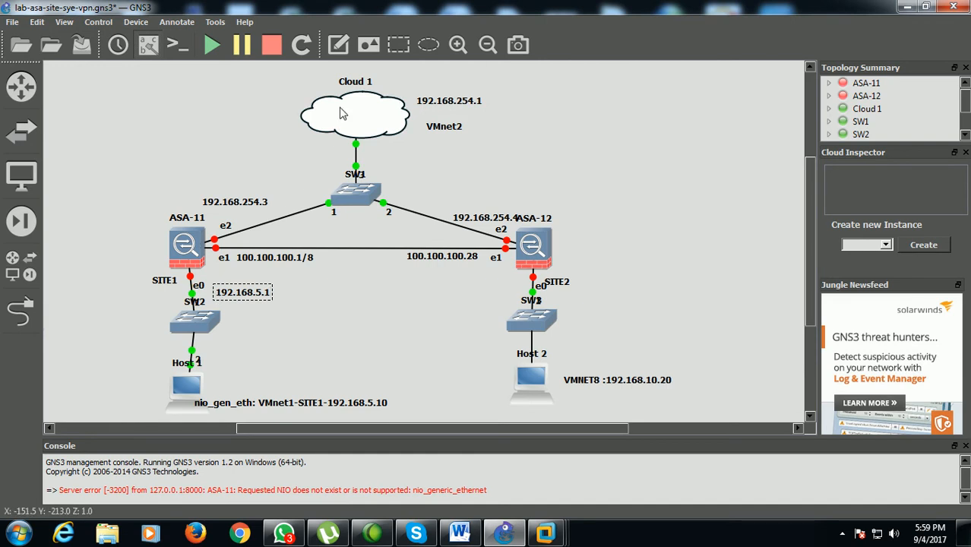
Add the note 192.168.10.1 beside ASA-12's e0 label and shift it slightly clear of the SITE2 note
left_click(338, 44)
left_click(554, 293)
type("192.")
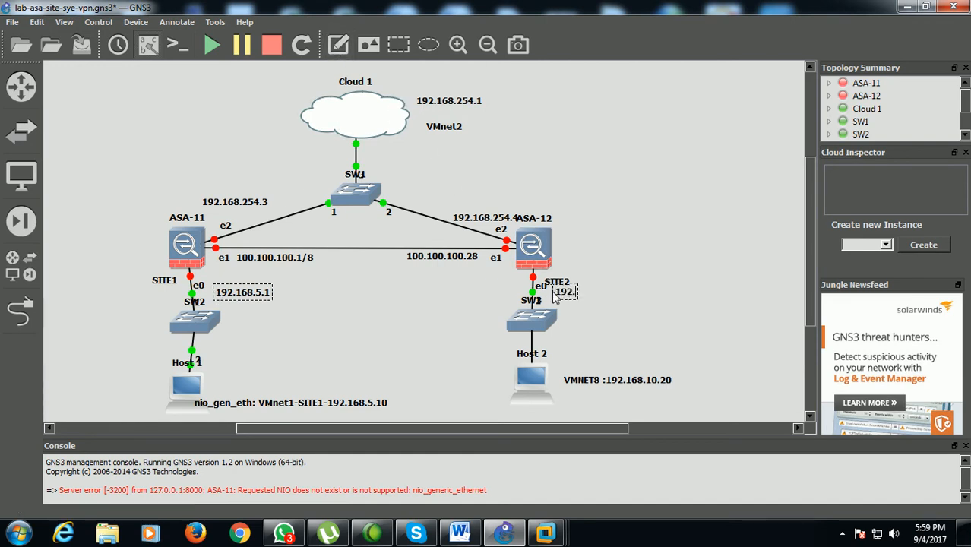
type("168.10.1")
left_click(576, 328)
left_click_drag(597, 302, 604, 309)
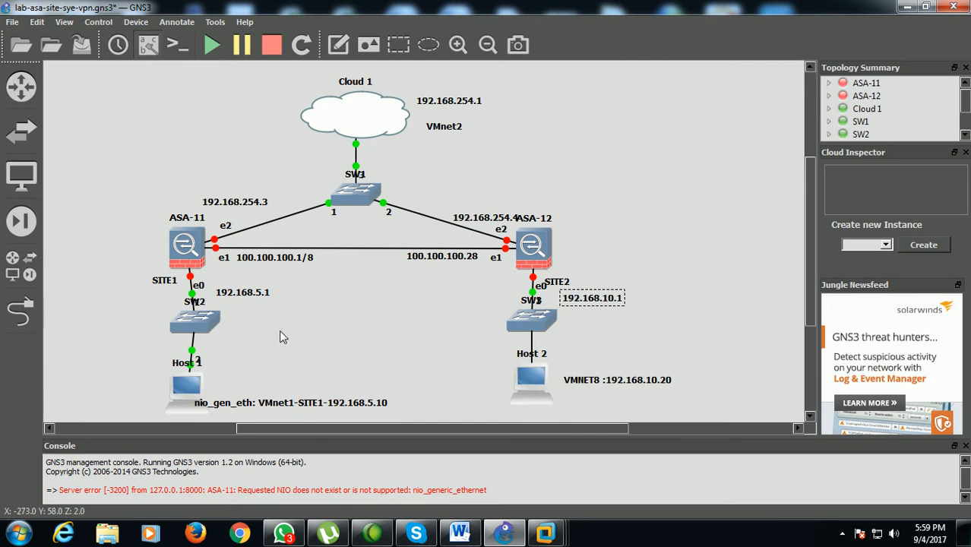
left_click(608, 207)
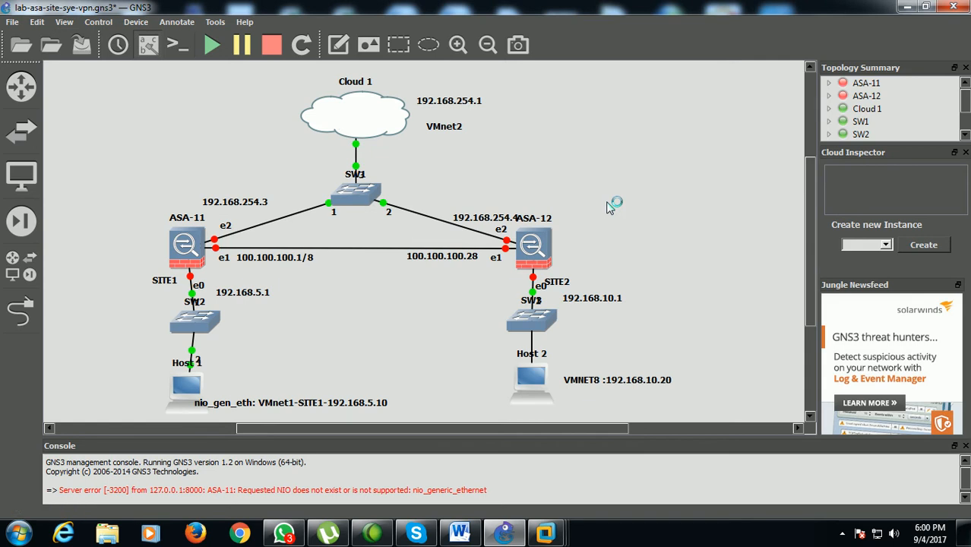
Shorten Host 1's interface label to VMnet1-SITE1-192.168.5.10 and place it clear of the host icon
double_click(321, 409)
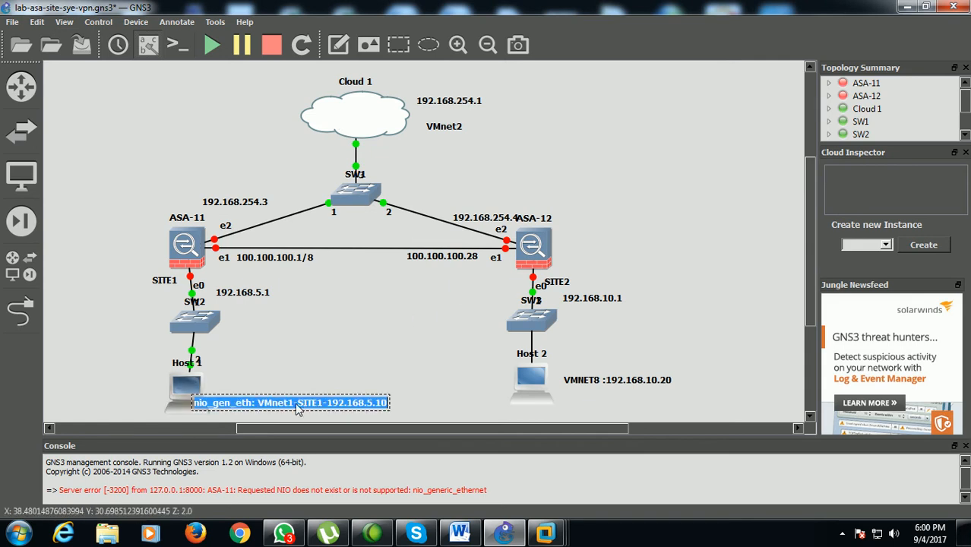
left_click(294, 409)
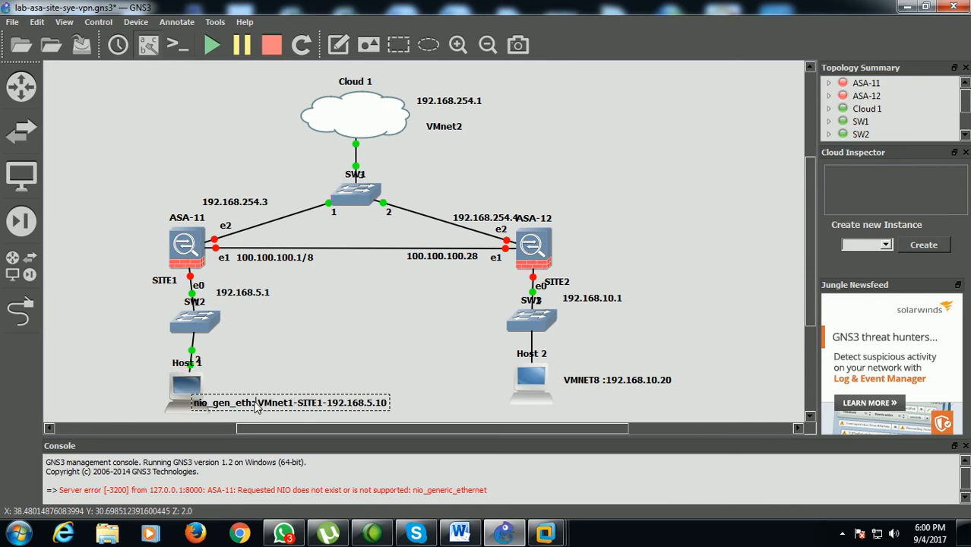
key("BackSpace")
key("BackSpace")
key("BackSpace")
key("BackSpace")
key("BackSpace")
key("BackSpace")
key("BackSpace")
key("BackSpace")
key("BackSpace")
key("BackSpace")
key("BackSpace")
key("BackSpace")
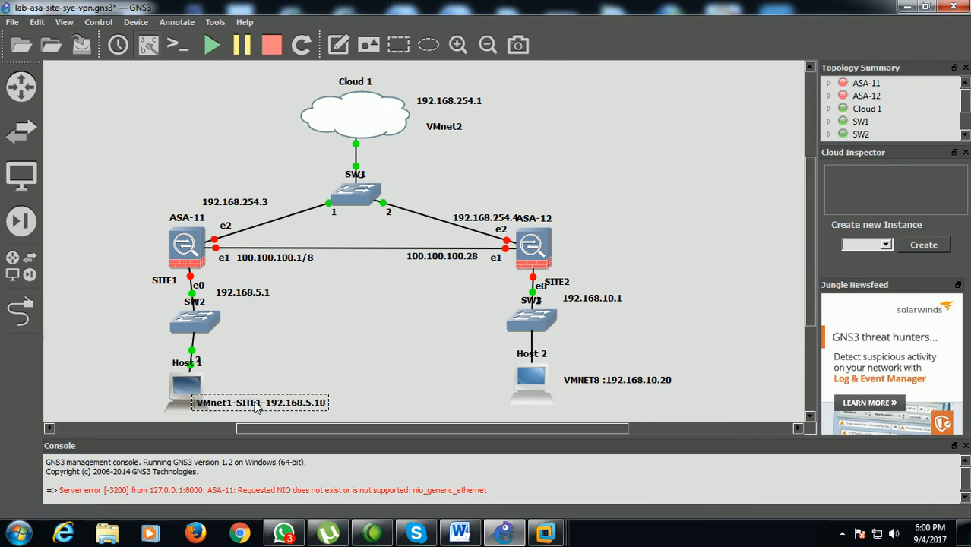
left_click(299, 358)
left_click_drag(291, 405, 316, 395)
left_click(361, 324)
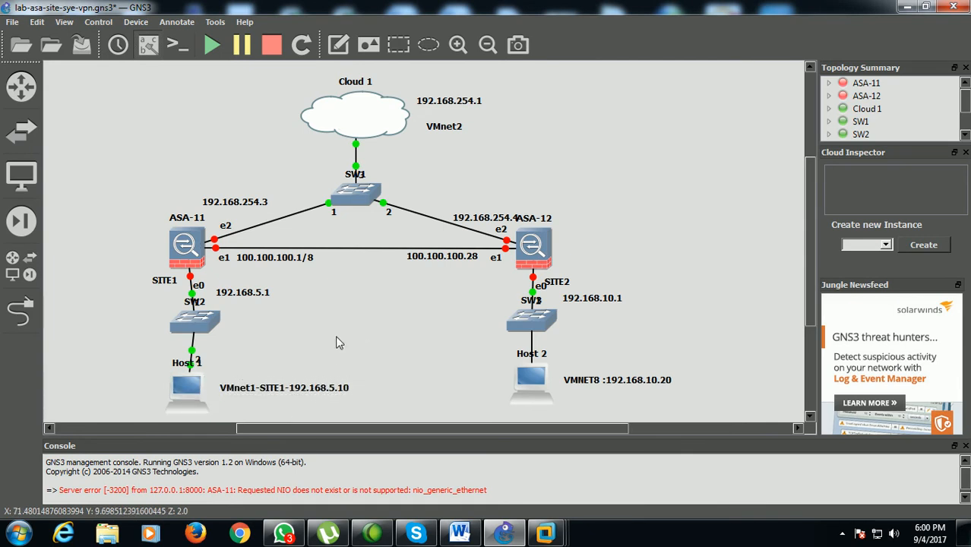
Start ASA-11 and open its console
right_click(184, 260)
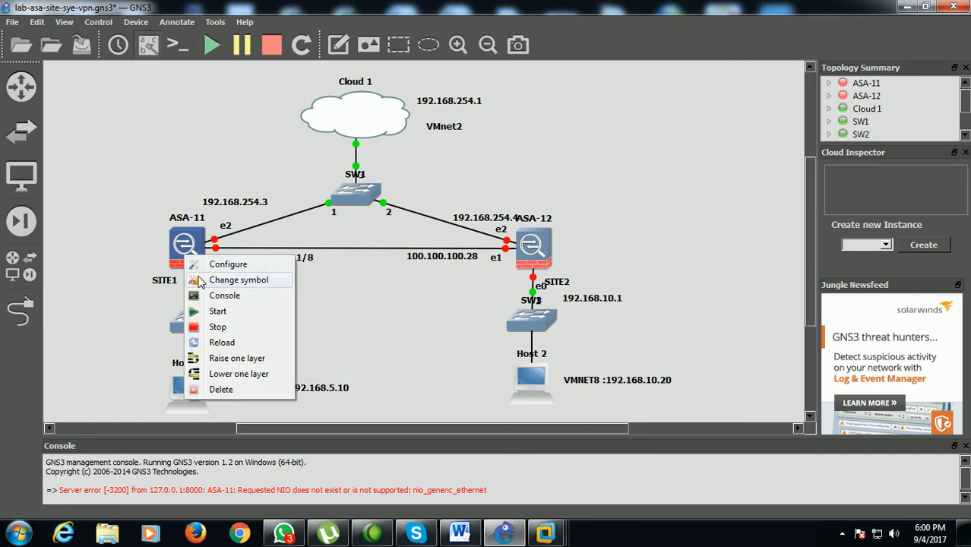
left_click(213, 311)
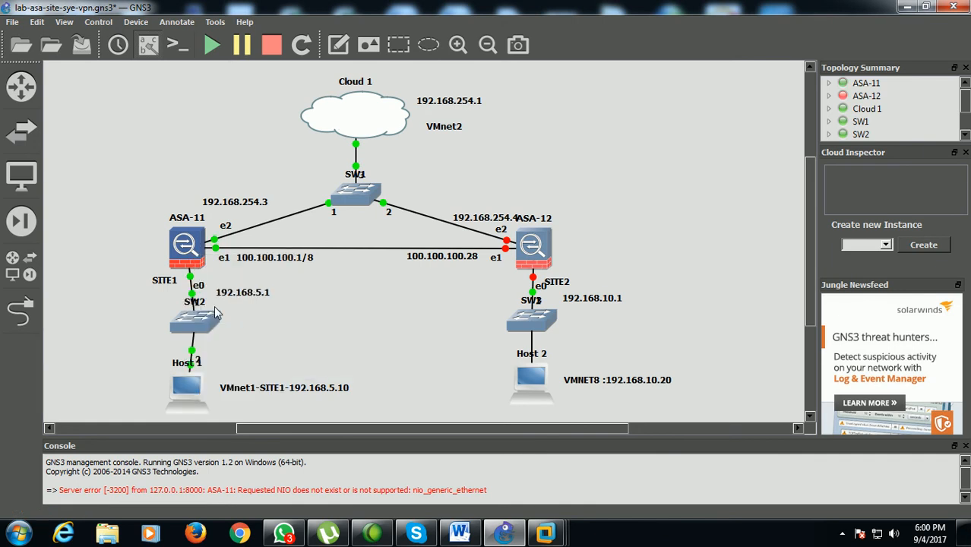
right_click(190, 258)
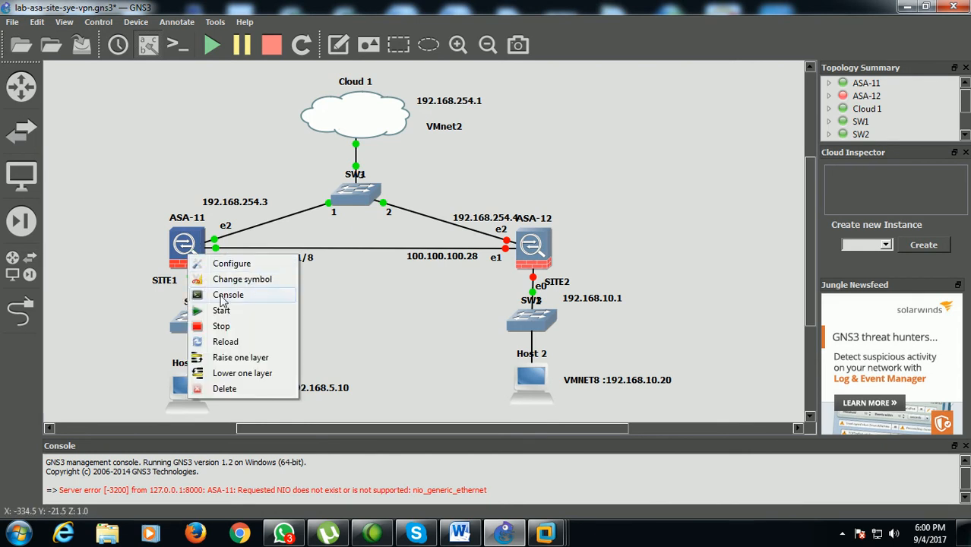
left_click(221, 295)
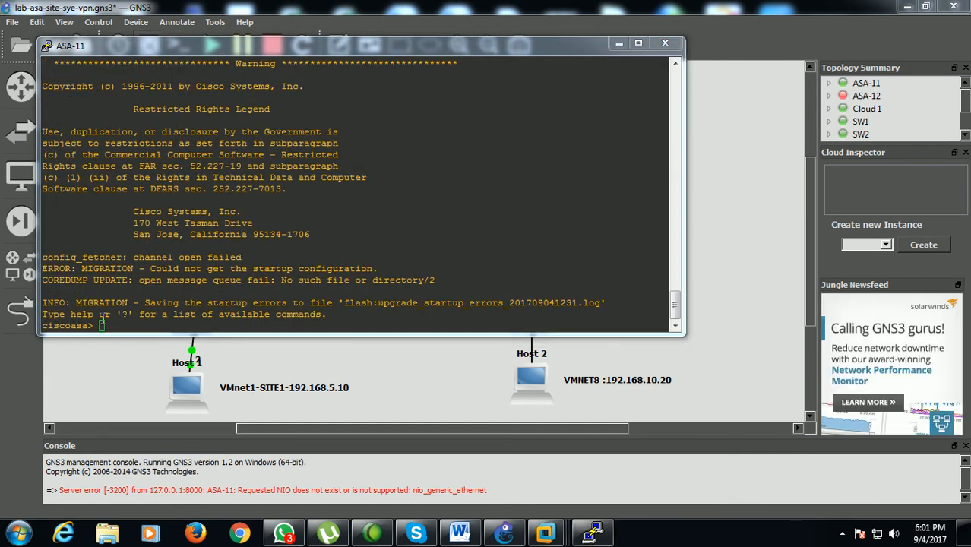
Enter privileged mode on ASA-11 and start global configuration with conf t
left_click(104, 325)
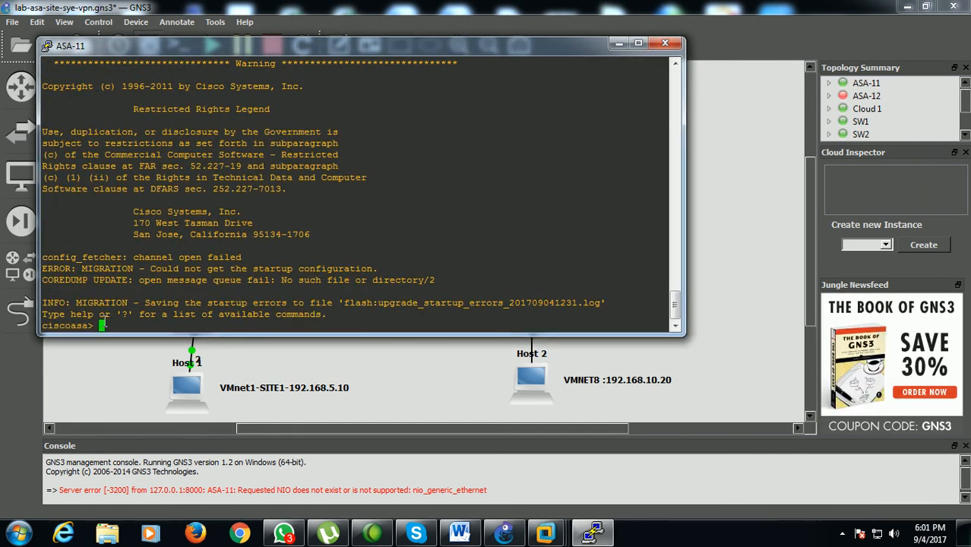
type("EN")
key("Return")
key("Return")
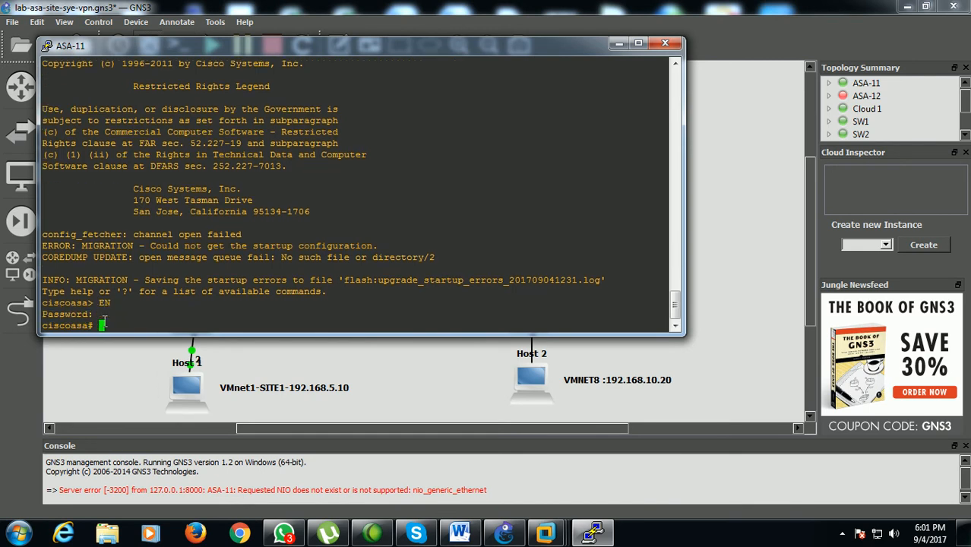
type("conf t")
key("Return")
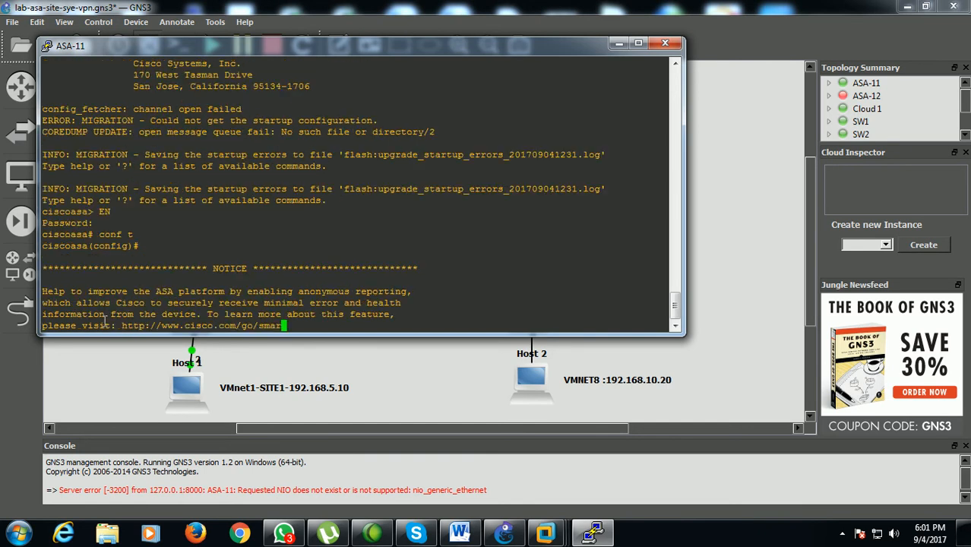
Answer no to enabling anonymous error reporting on ASA-11
type("no")
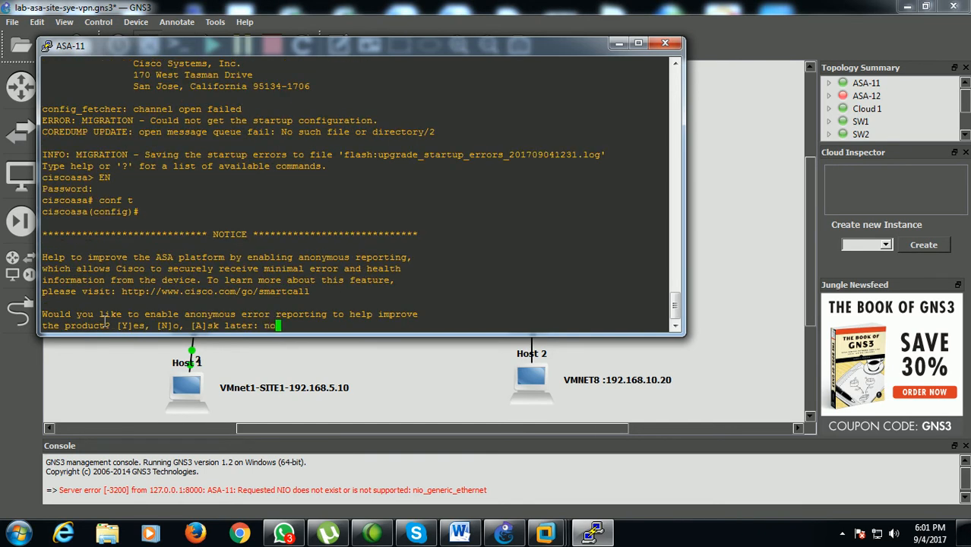
key("Return")
key("Return")
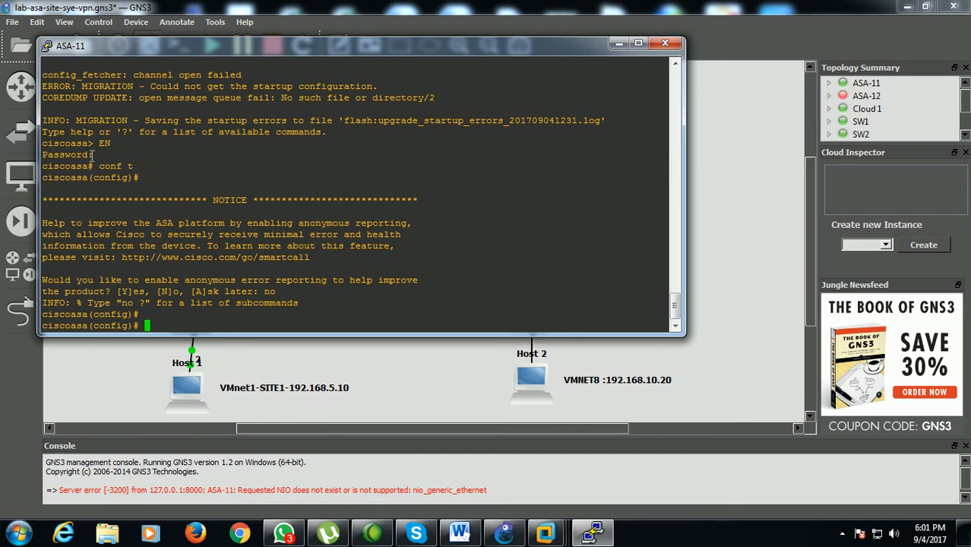
Set ASA-11's hostname to SITE1
left_click_drag(93, 154, 125, 155)
left_click(164, 325)
type("hostname SITE1")
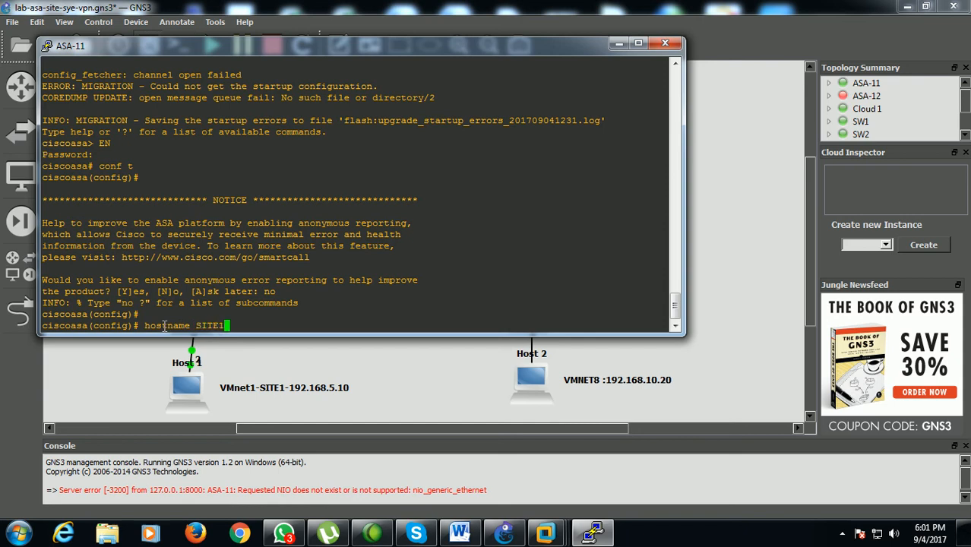
key("Return")
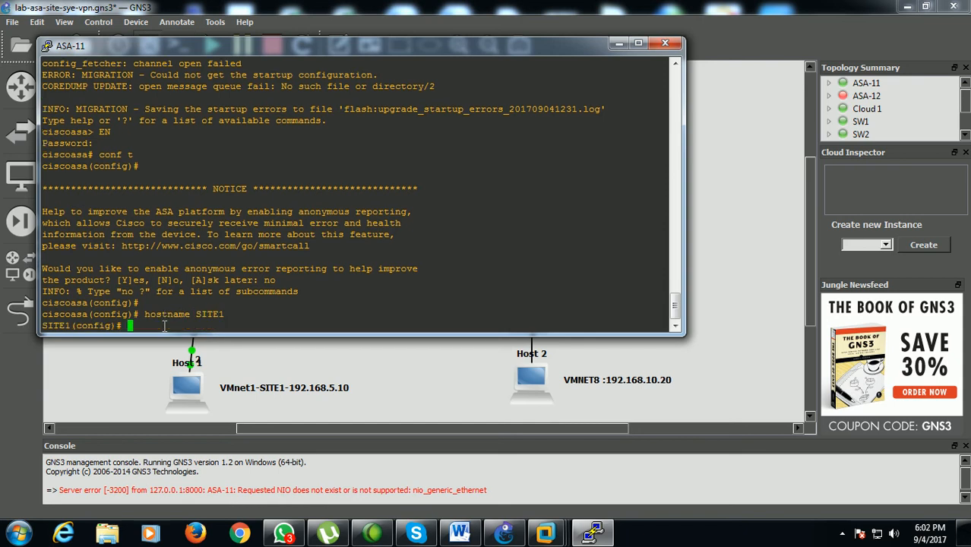
List the IP status of ASA-11's interfaces with sh int ip bri and compare the interface names with the topology's links
left_click_drag(313, 45, 356, 311)
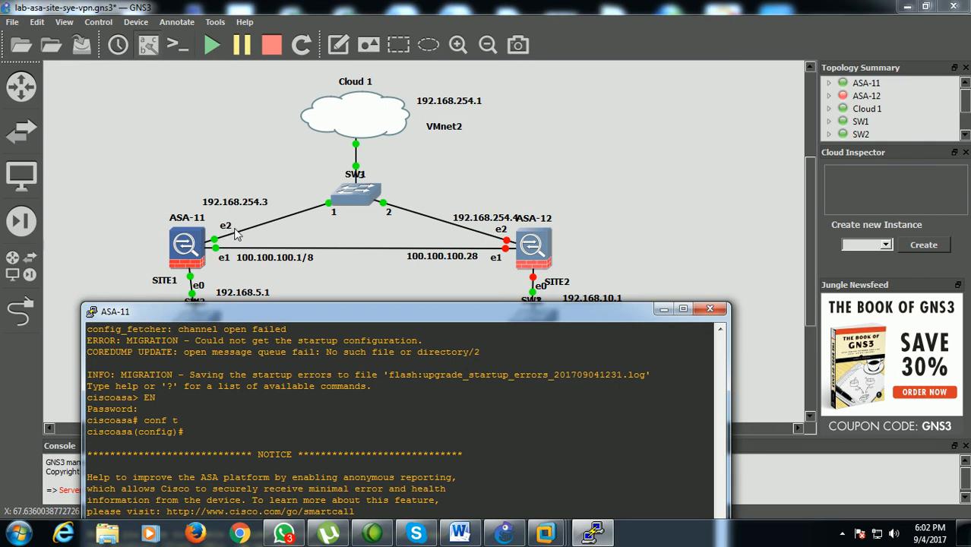
left_click_drag(282, 310, 368, 91)
type("s")
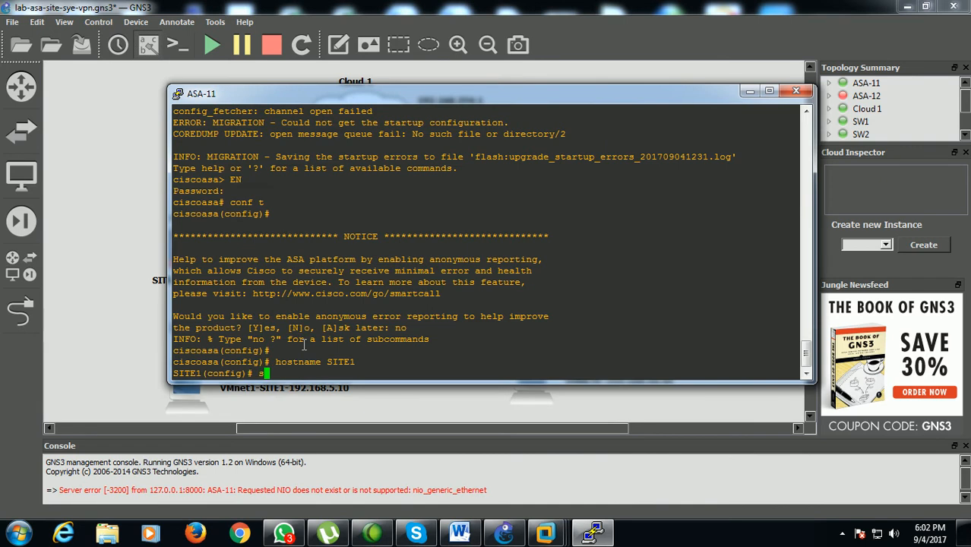
type("h int ip bri")
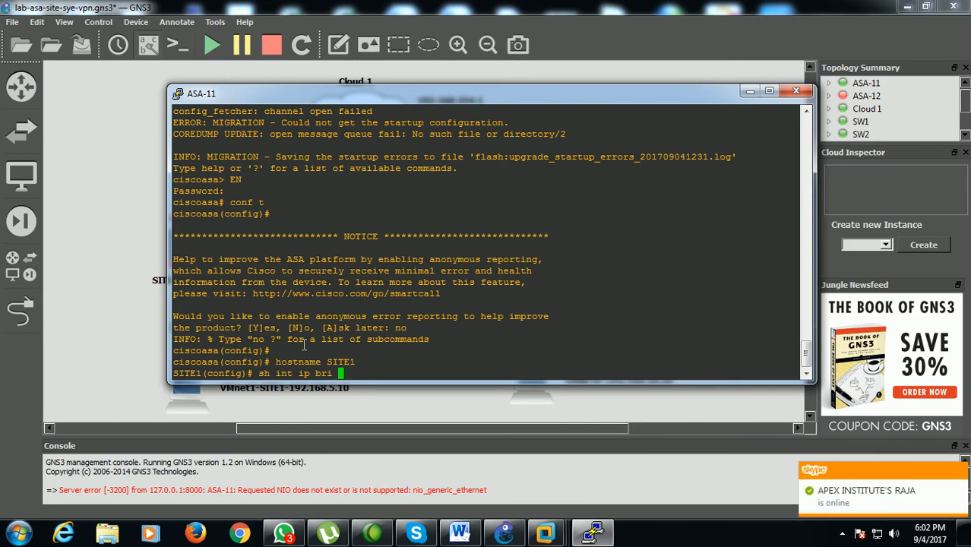
key("Return")
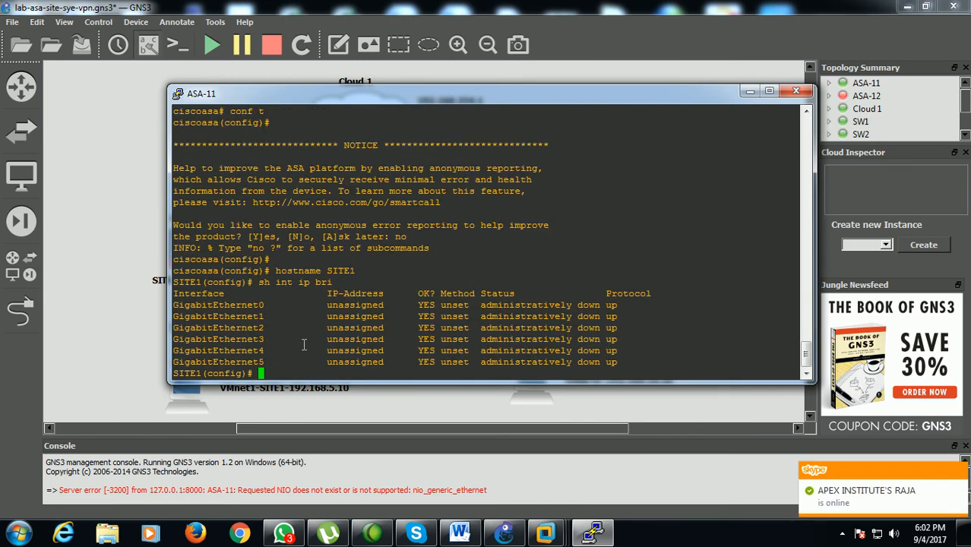
left_click_drag(186, 304, 257, 306)
left_click_drag(342, 99, 331, 247)
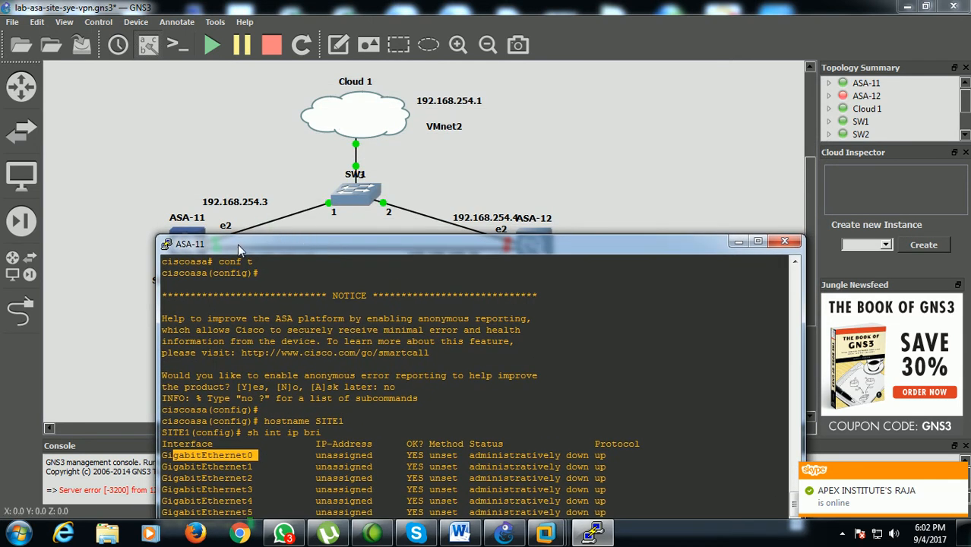
left_click_drag(238, 245, 344, 201)
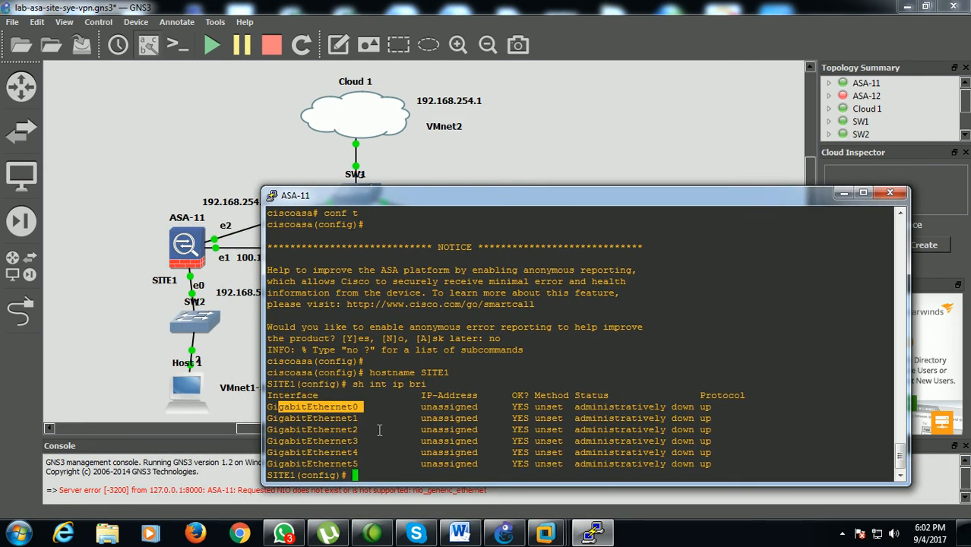
left_click(347, 418)
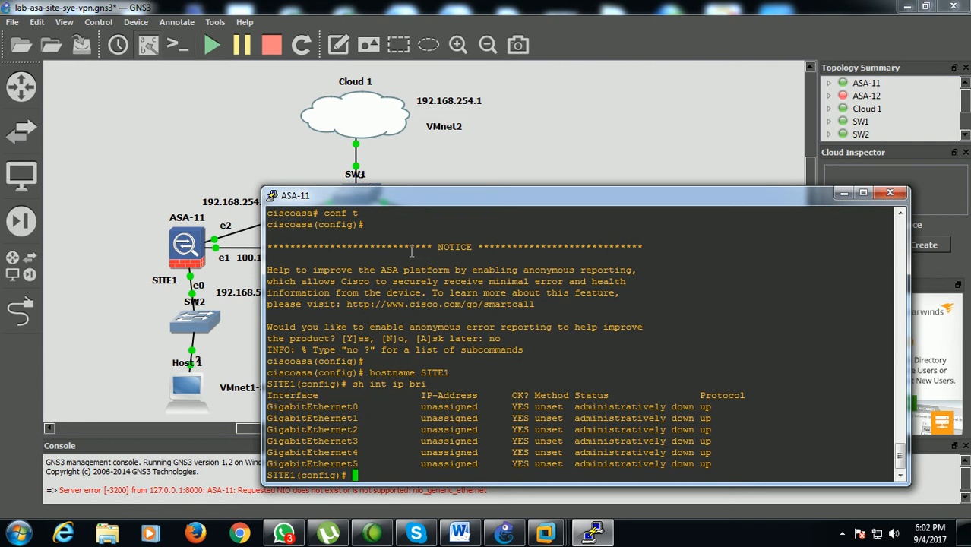
Assign IP address 192.168.254.3 with mask 255.255.255.0 to interface g2 on ASA-11
left_click_drag(416, 200, 475, 251)
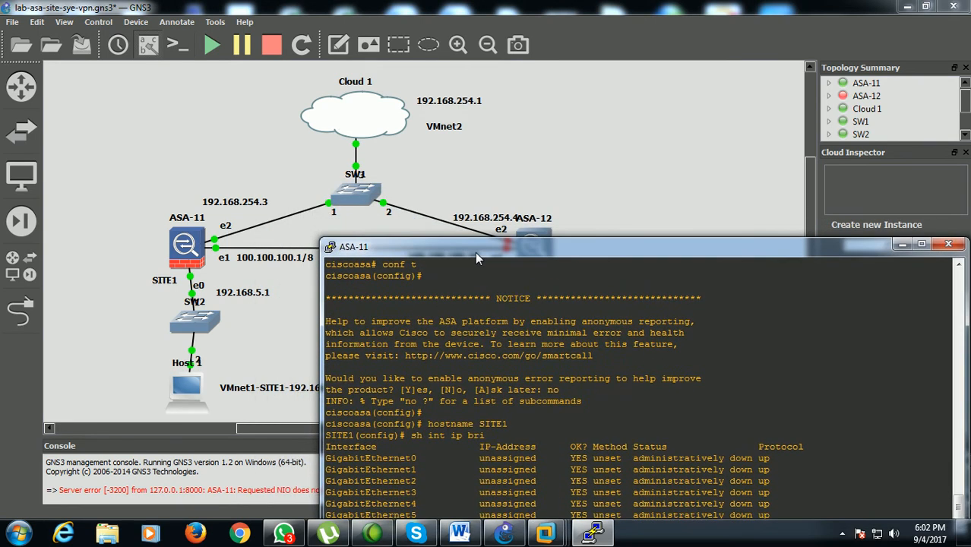
left_click_drag(441, 243, 397, 119)
type("int g2")
key("Return")
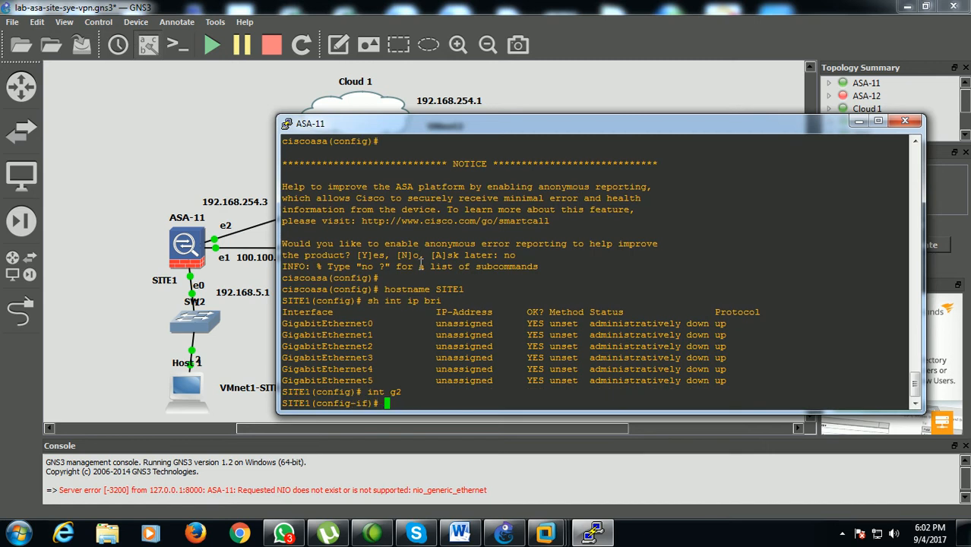
type("ip add 192.168.254.3  255.255.255.0")
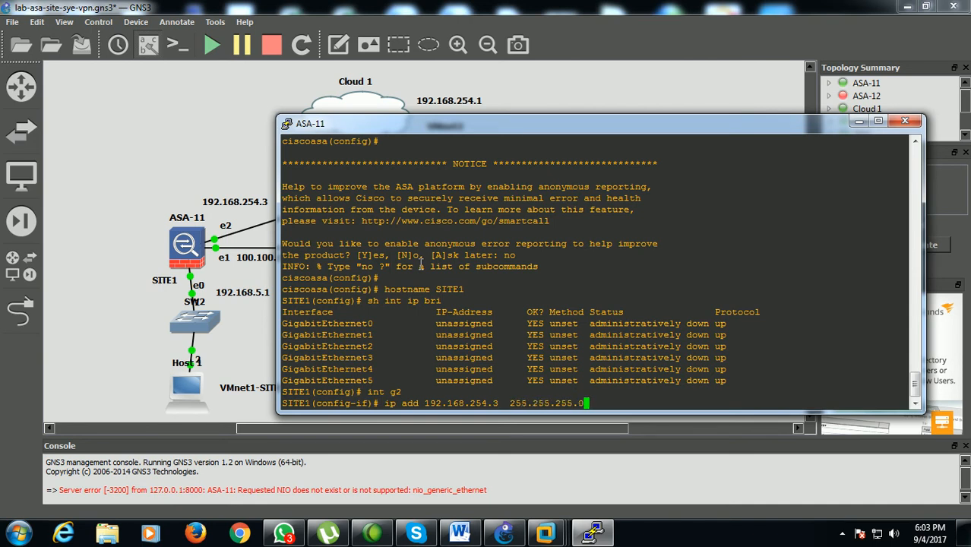
key("Return")
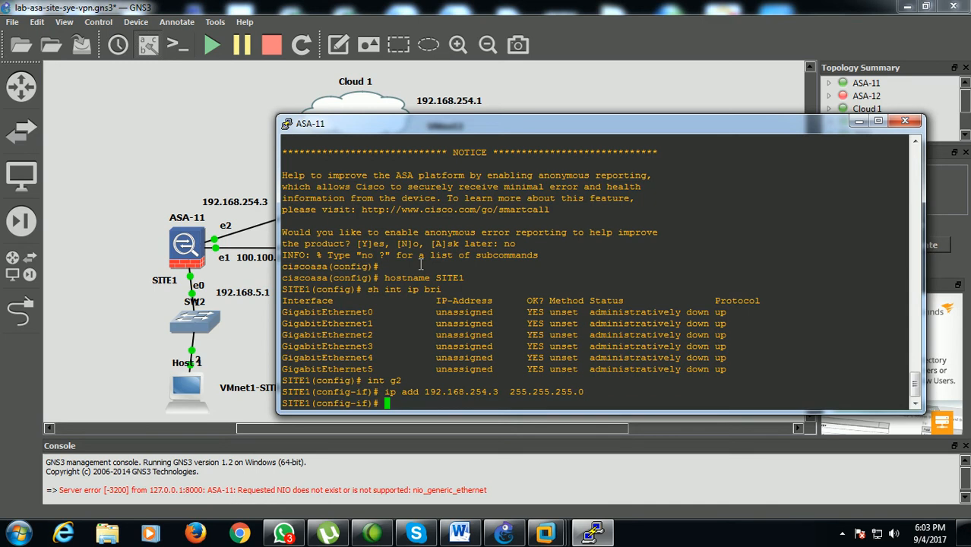
Enable interface g2 on ASA-11 with no sh and name it mgmt with nameif
type("no sh")
key("Return")
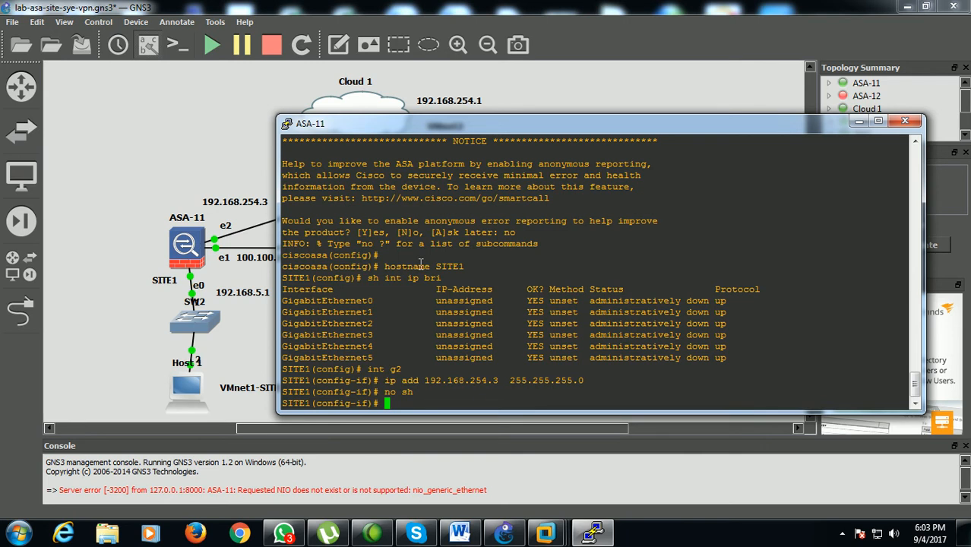
type("nameif mgmt")
key("Return")
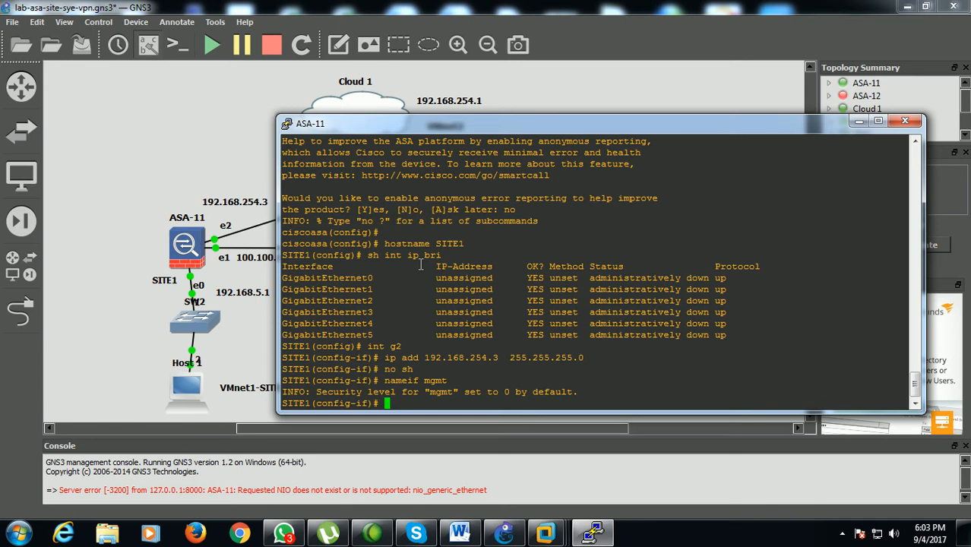
Ping the cloud address 192.168.254.1 from ASA-11 and check the replies
type("ping 192.168.254.1")
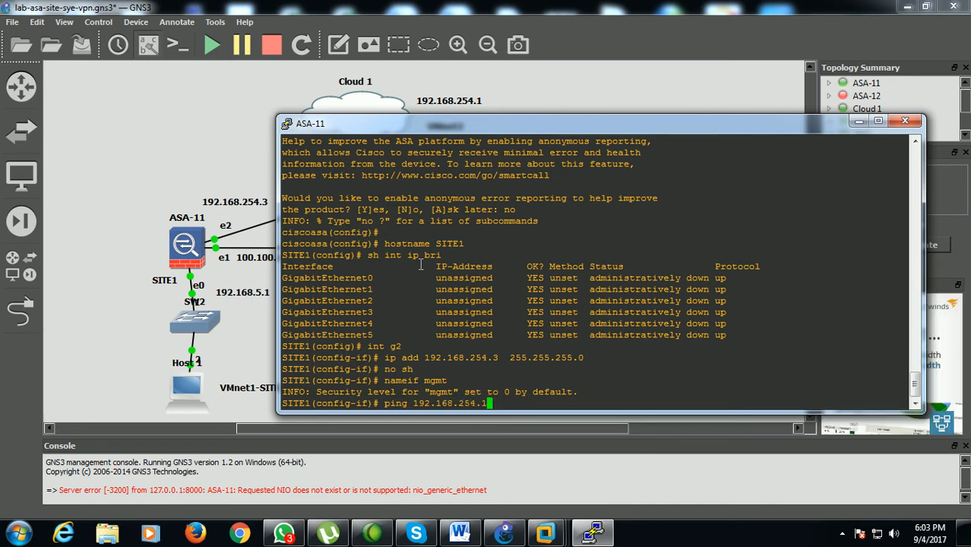
key("Return")
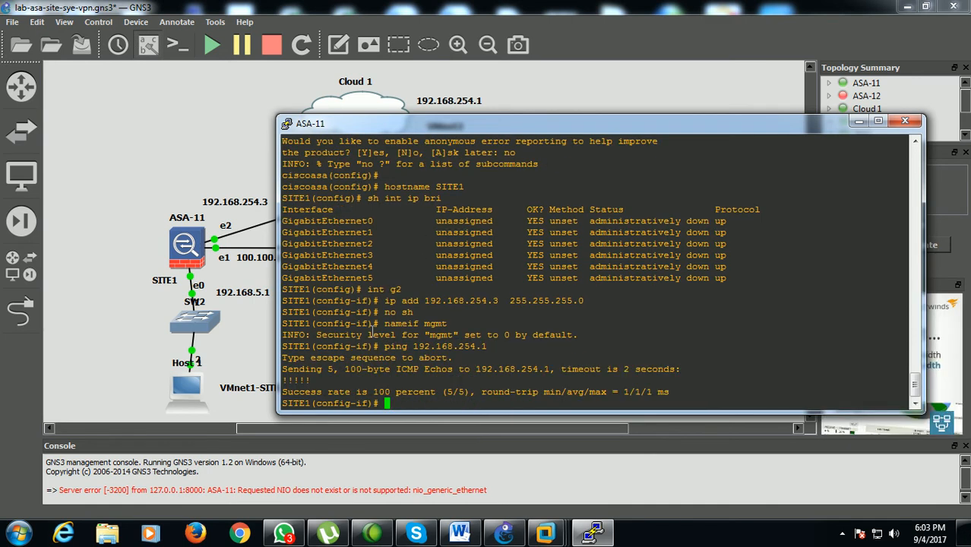
left_click_drag(287, 380, 363, 386)
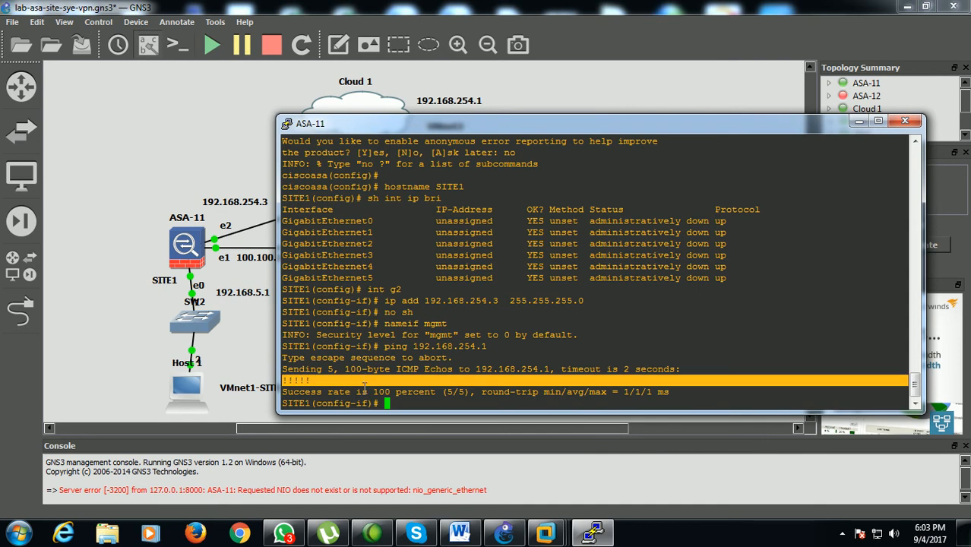
left_click(400, 405)
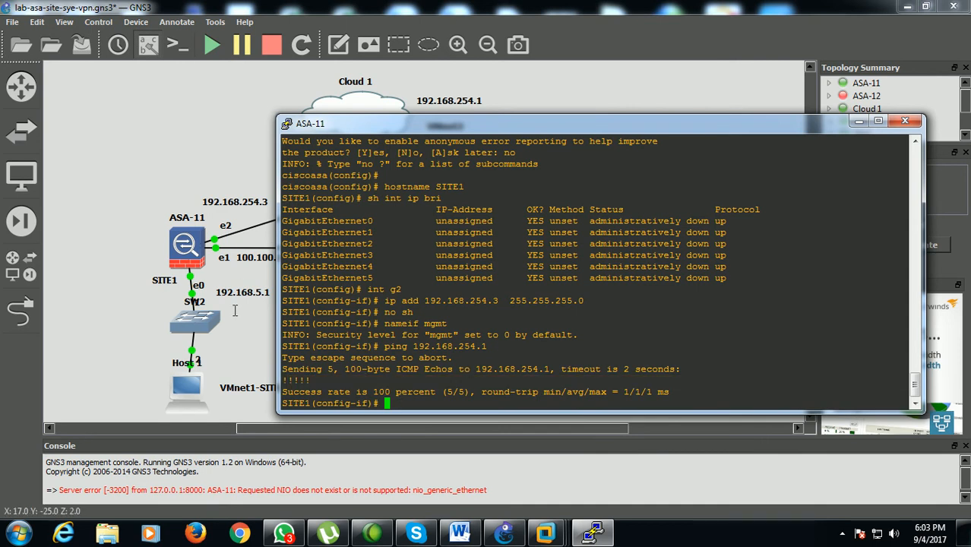
left_click_drag(431, 133, 426, 202)
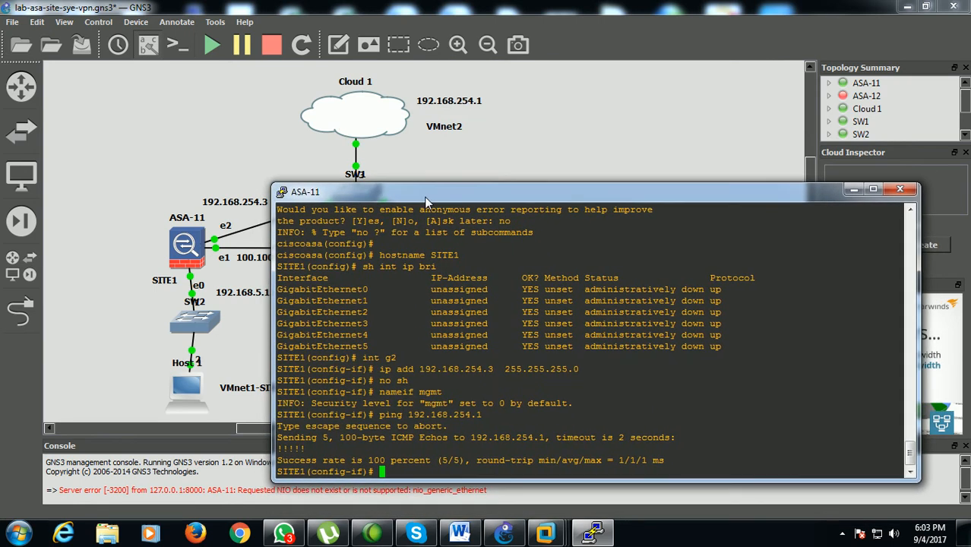
left_click_drag(426, 203, 427, 201)
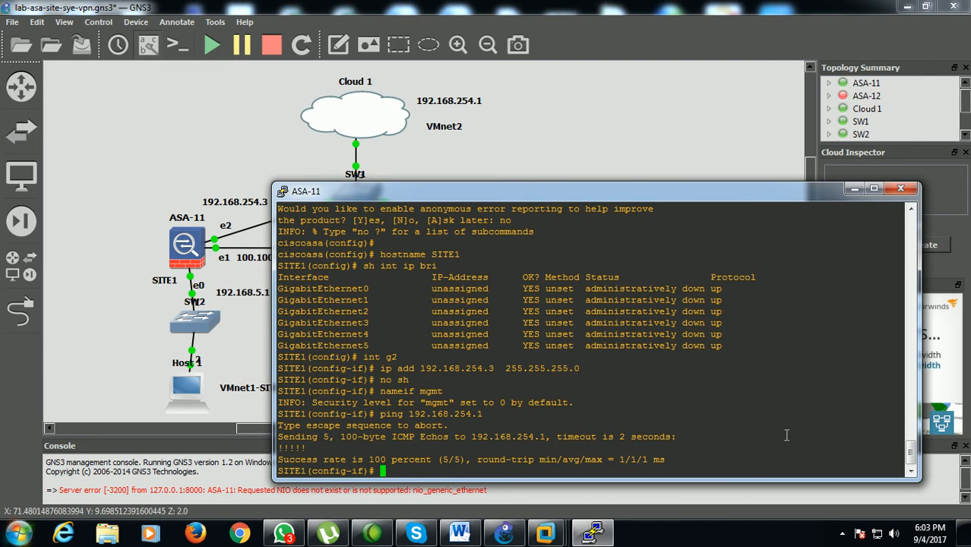
Switch to the Word document and add the lines "TFTP SERVER" and "Asdm file" below the VM2:SITE2 prerequisite
left_click(777, 541)
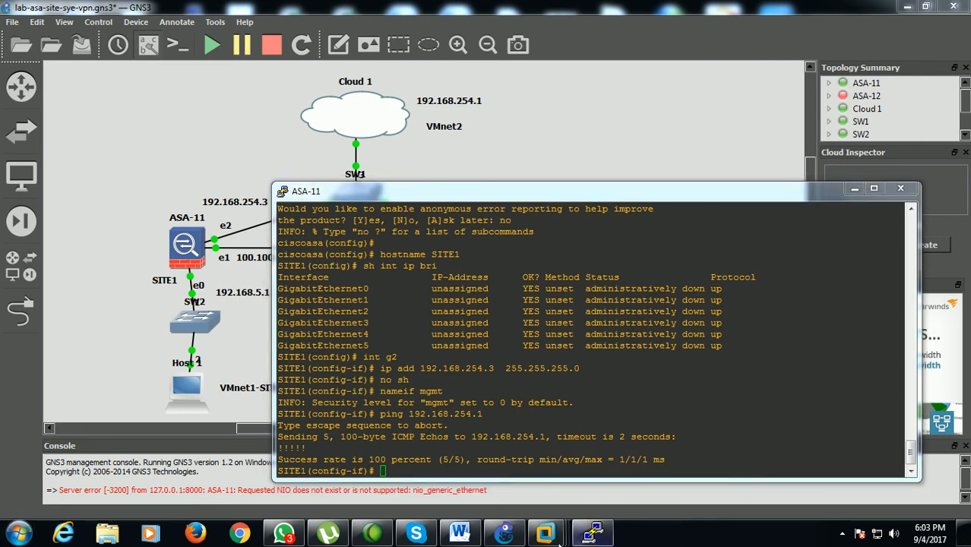
left_click(459, 533)
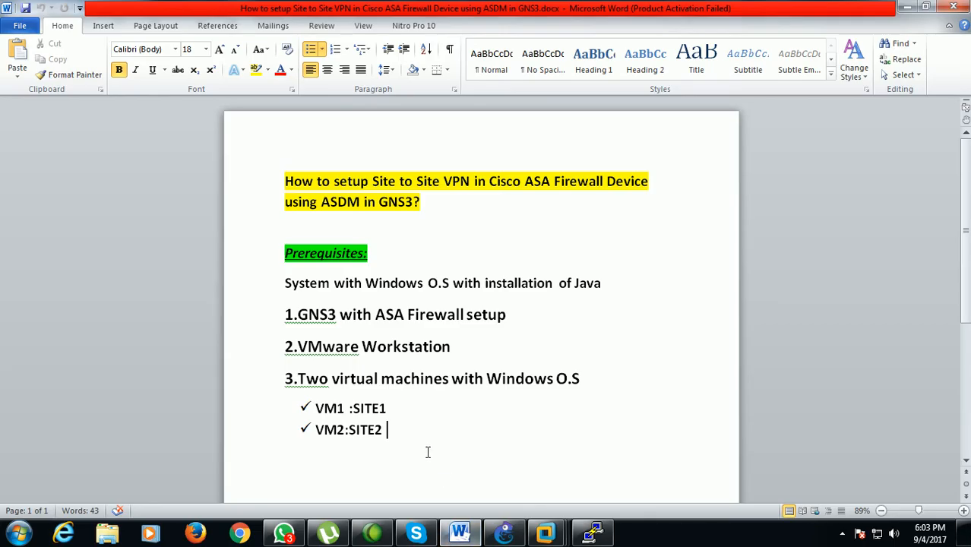
left_click(427, 452)
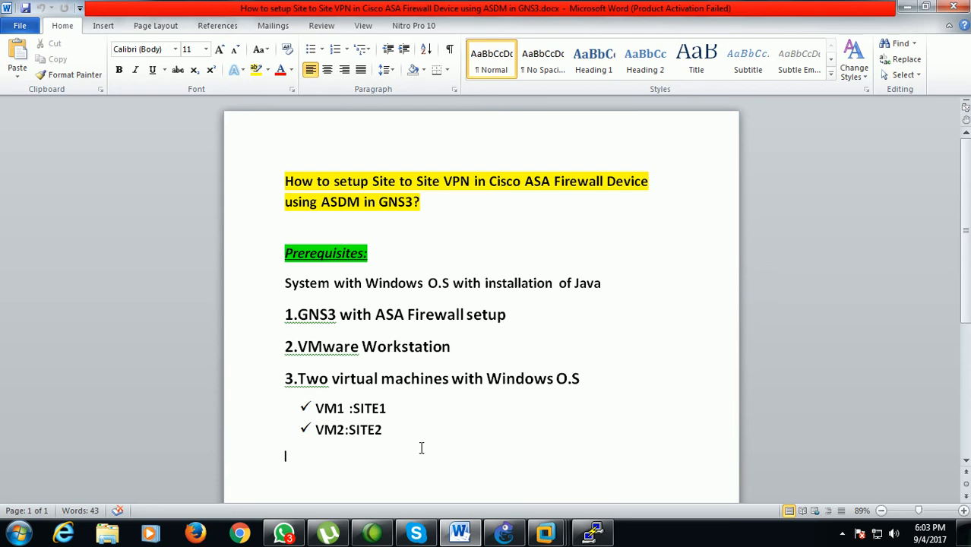
type("TFTP SERVER")
key("Return")
type("Asdm ")
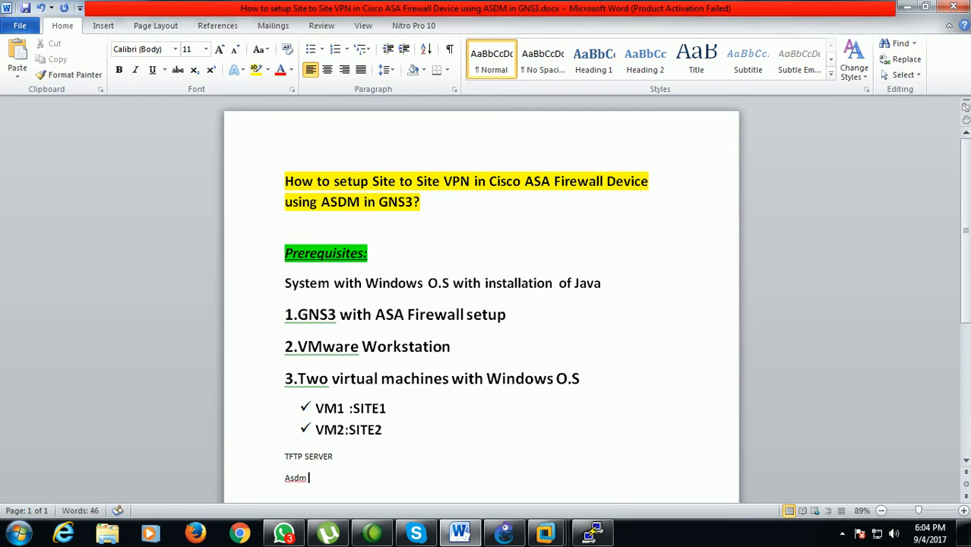
type("file")
Start TFTP Server Manager, check for the asdm-711.bin file in its root folder, and leave it running minimized
left_click(26, 535)
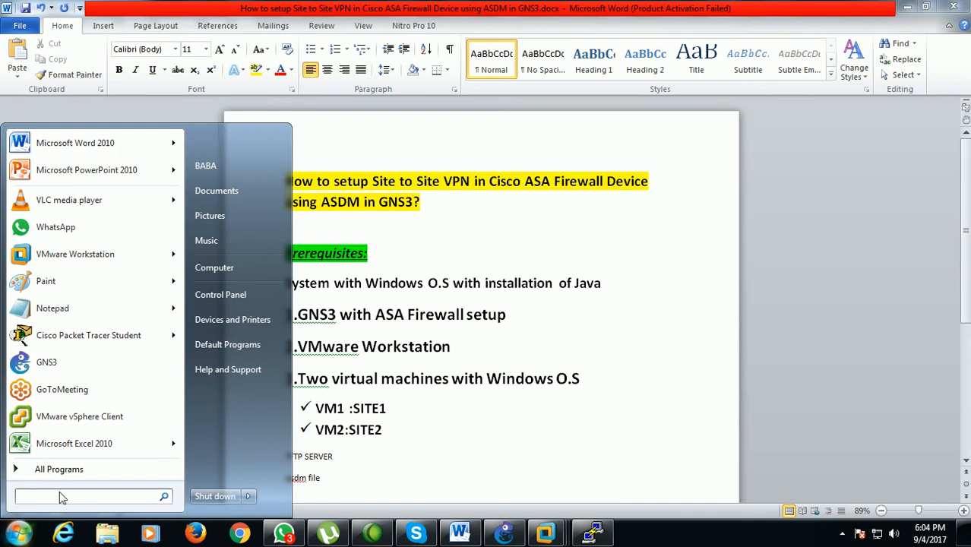
type("tft")
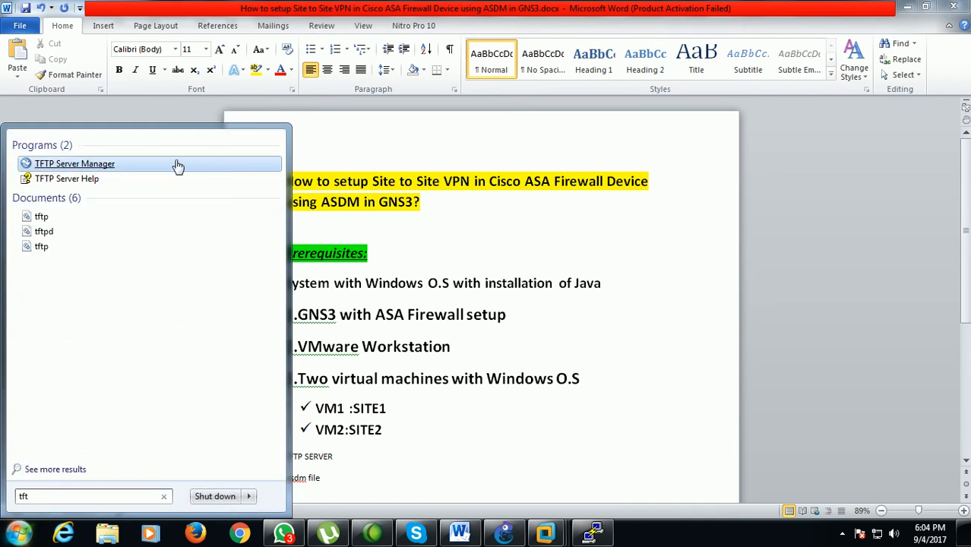
left_click(178, 165)
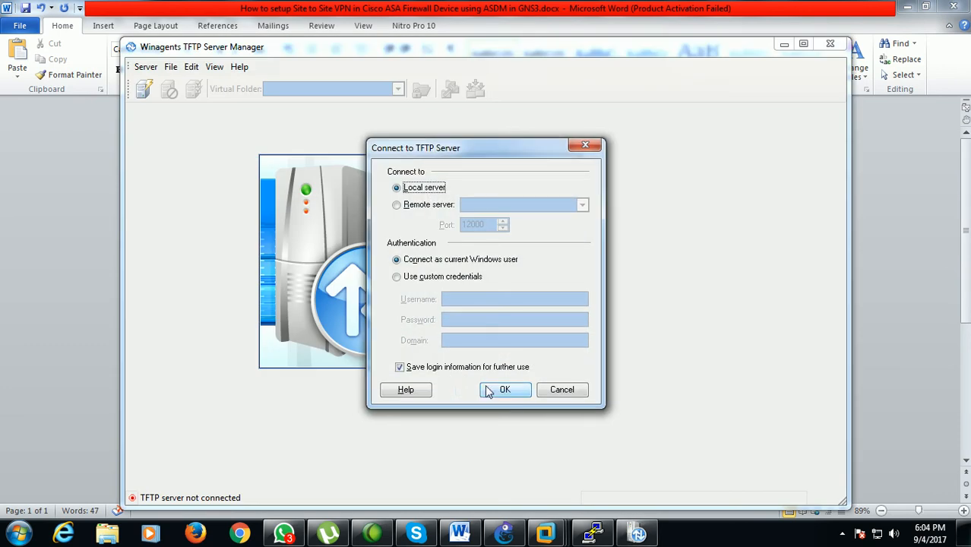
left_click(489, 392)
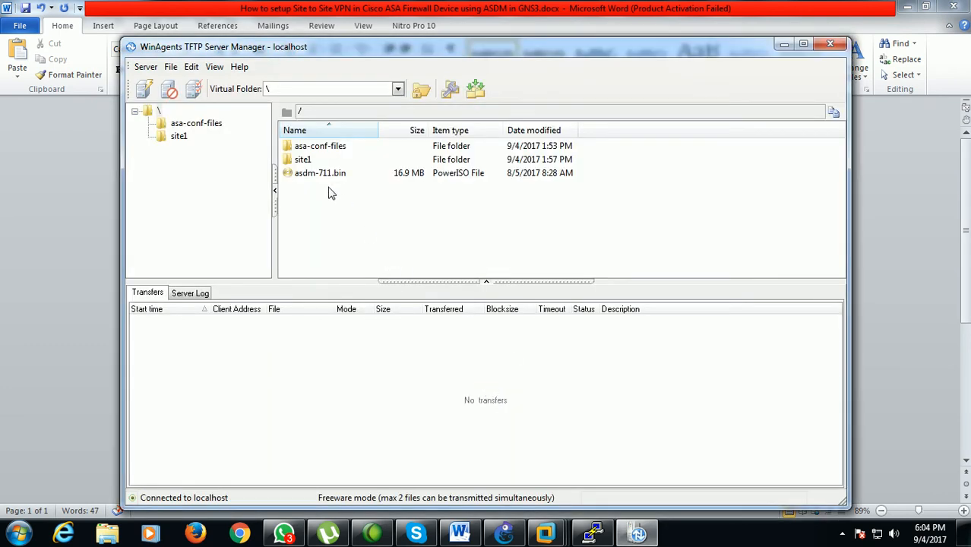
left_click(310, 175)
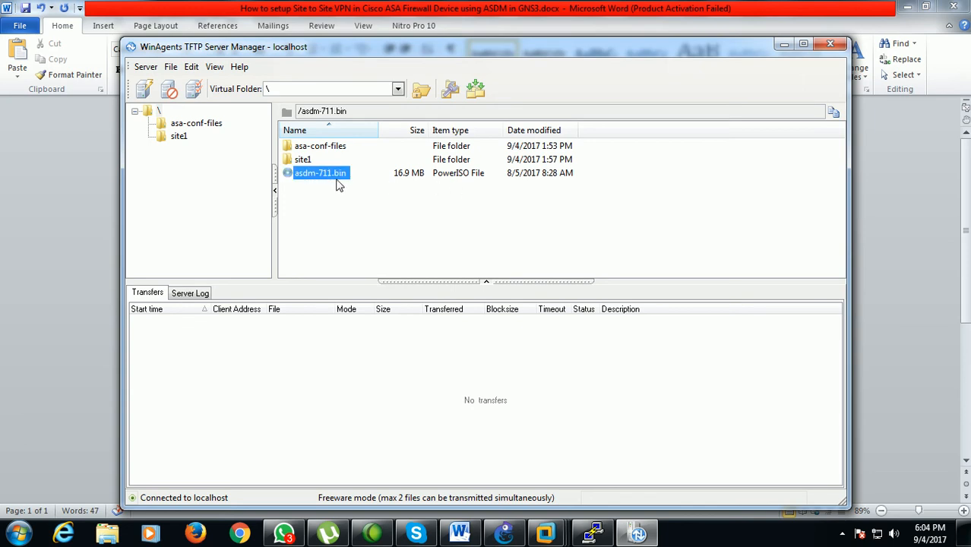
left_click(783, 45)
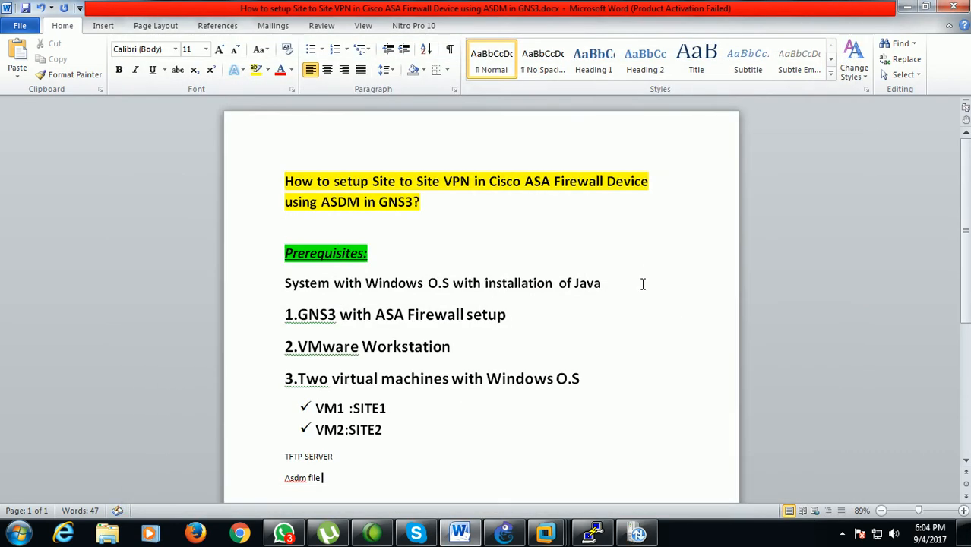
left_click(637, 532)
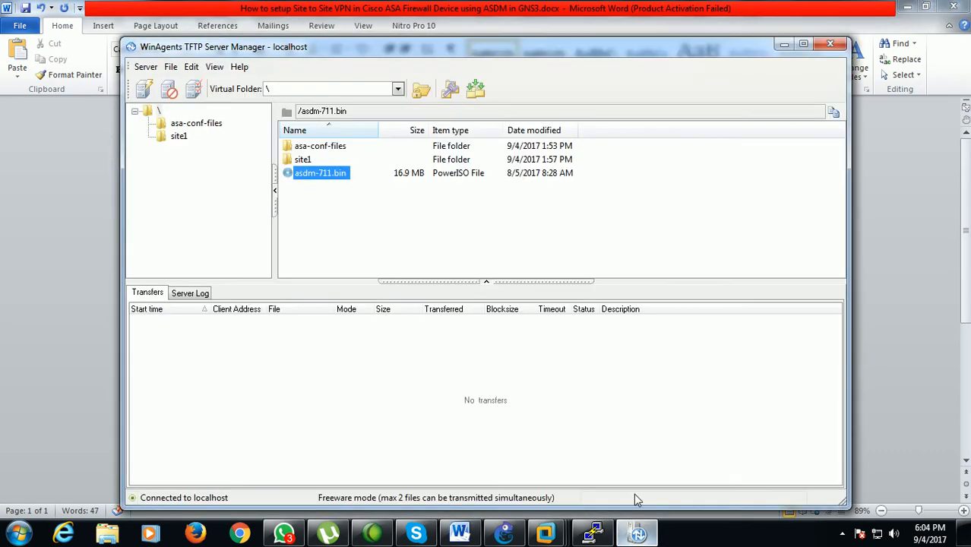
left_click(784, 45)
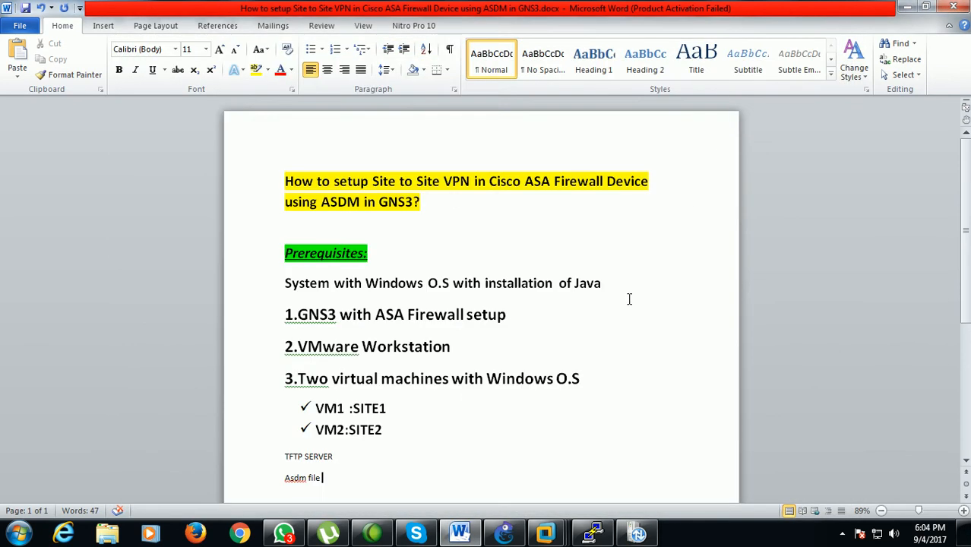
Return to the ASA-11 console, leave interface configuration mode, and run copy tftp: flash: from the privileged prompt
left_click(591, 533)
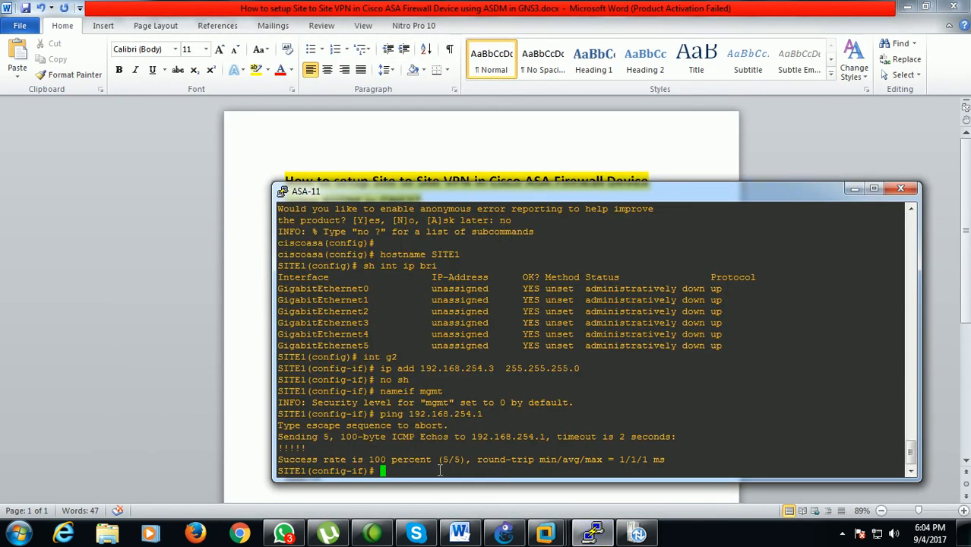
key("ctrl+z")
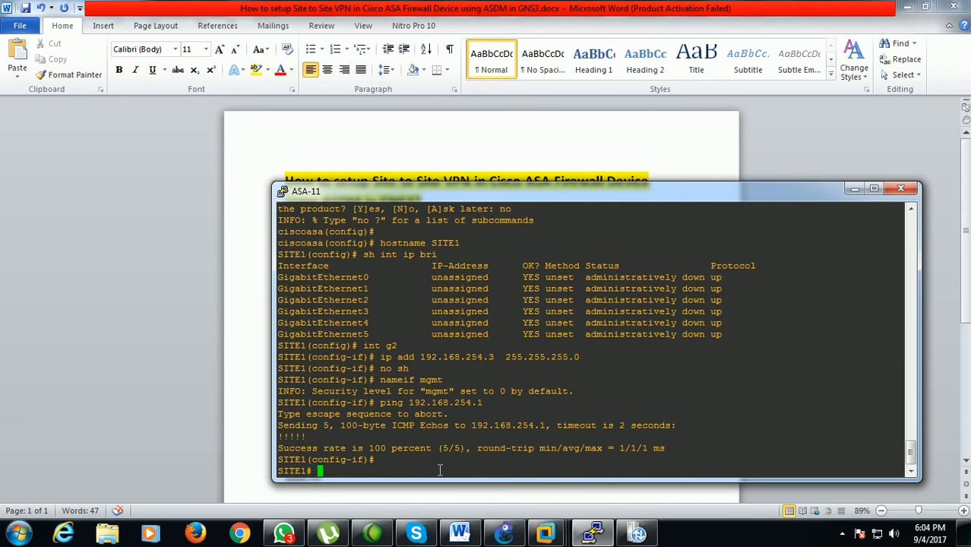
type("copy tf")
key("Tab")
type("flas")
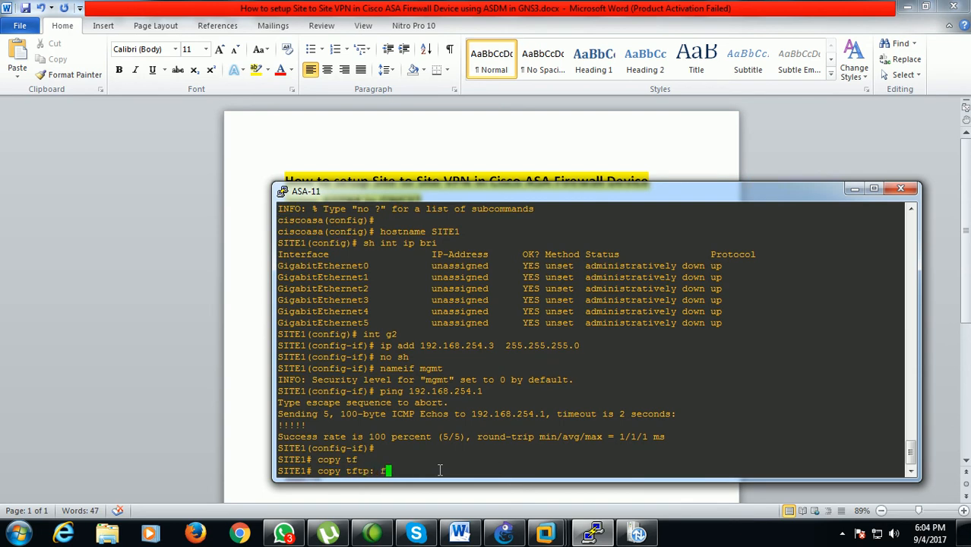
key("Tab")
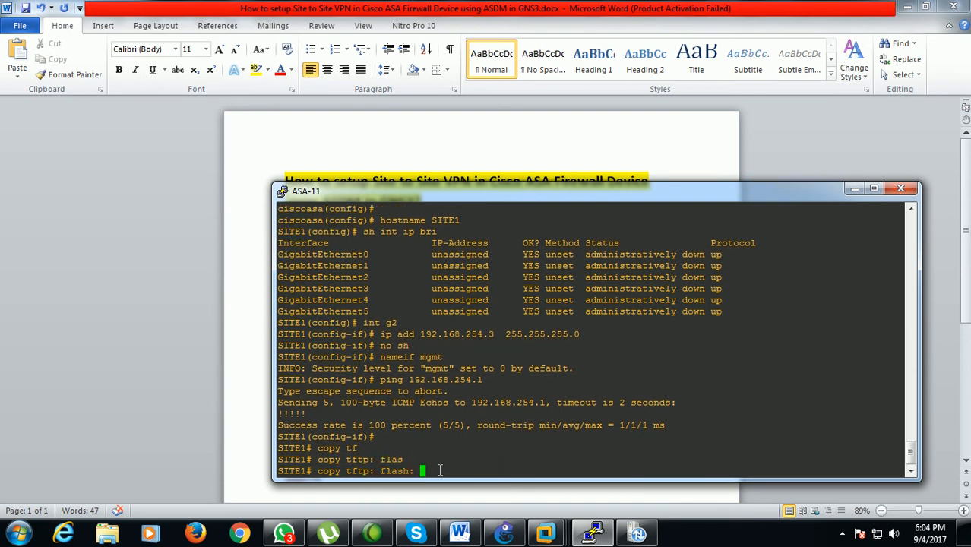
key("Return")
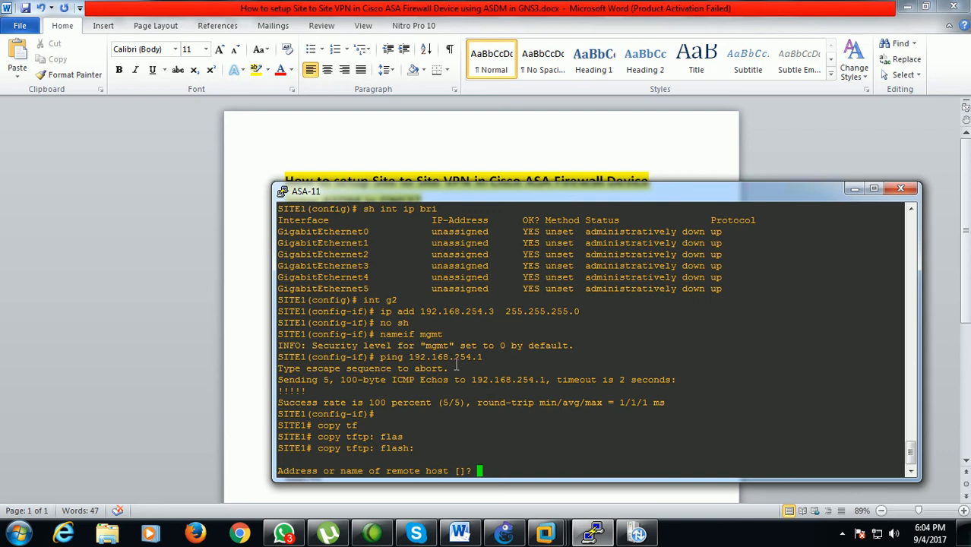
Enter the cloud address 192.168.254.1 as the remote host for the TFTP copy
left_click_drag(411, 356, 480, 356)
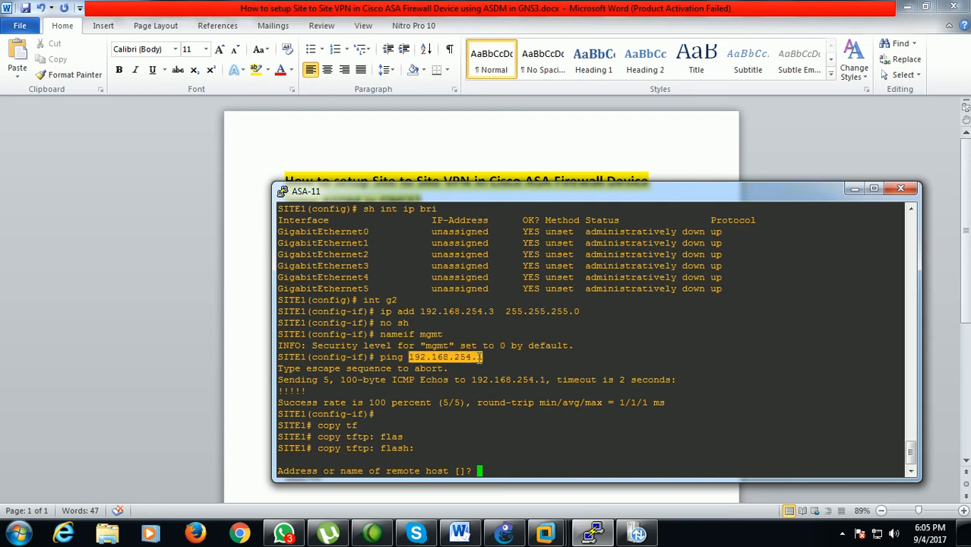
left_click(481, 474)
type("192.168.254.1")
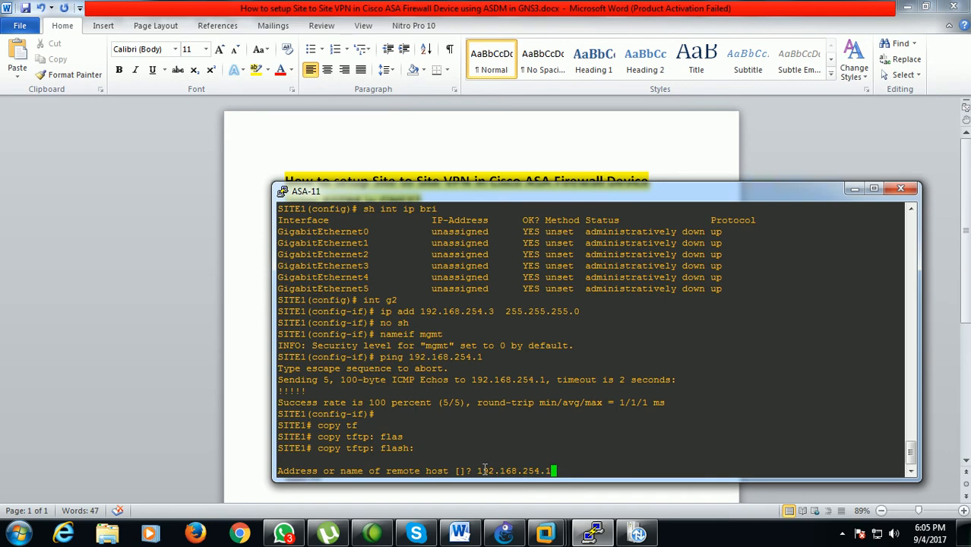
key("Return")
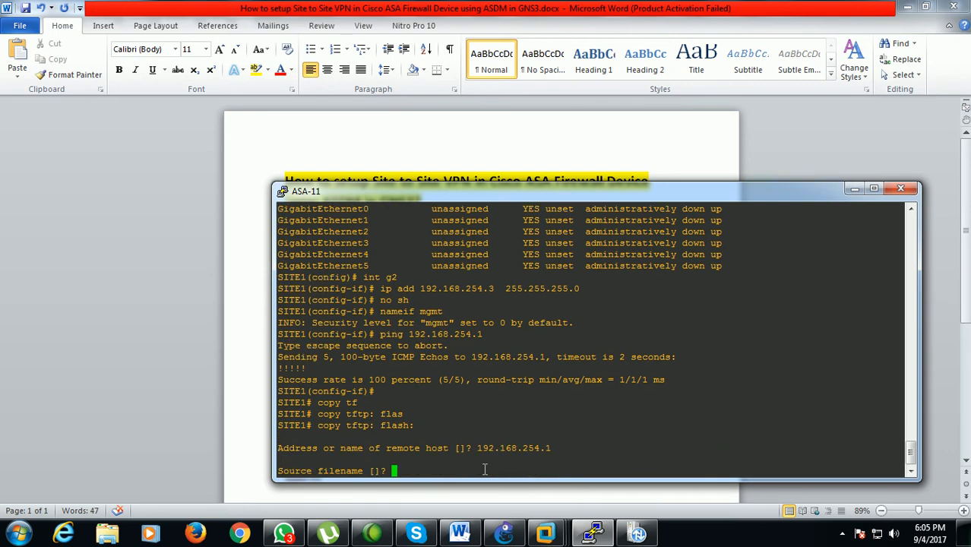
Check the image name in TFTP Server Manager, enter asdm-711.bin as the source filename, and accept the default destination filename
left_click(637, 534)
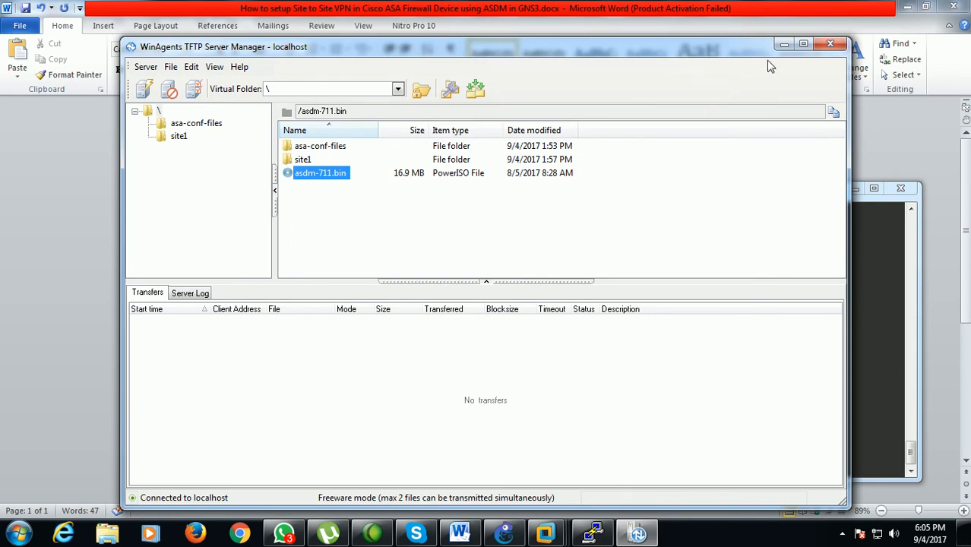
left_click(784, 44)
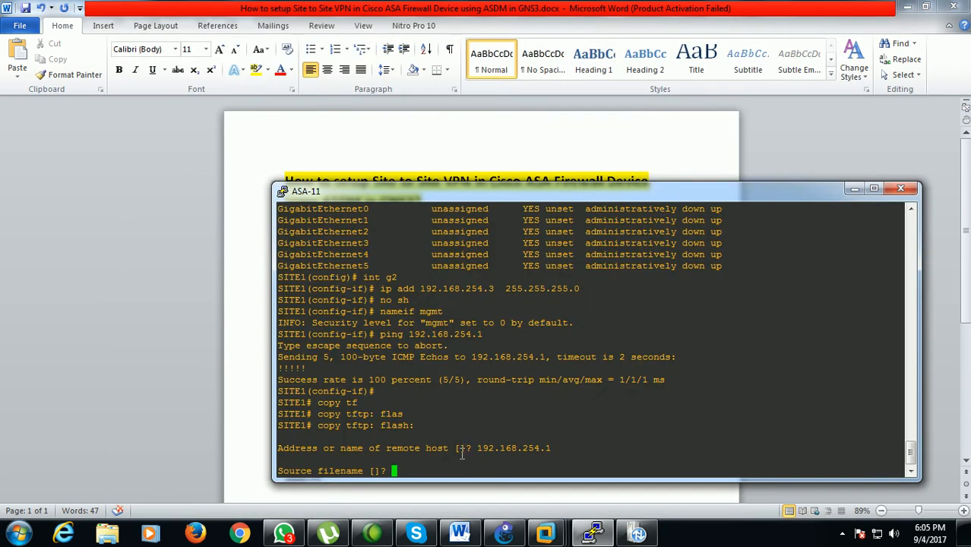
type("asdm-711.bin")
key("Return")
key("Return")
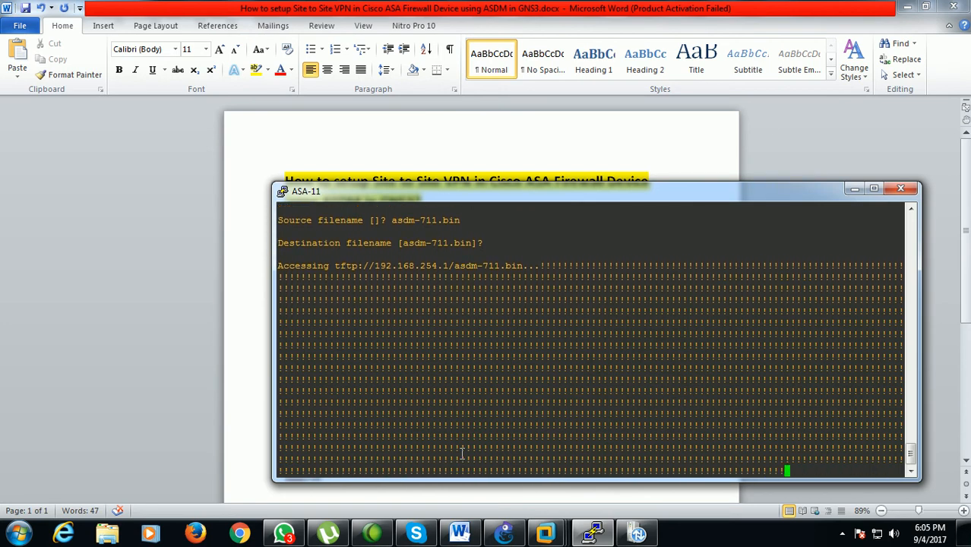
Switch to GNS3, move the 192.168.254.4 label clear of the ASA-12 name, and start the ASA-12 firewall
left_click(505, 532)
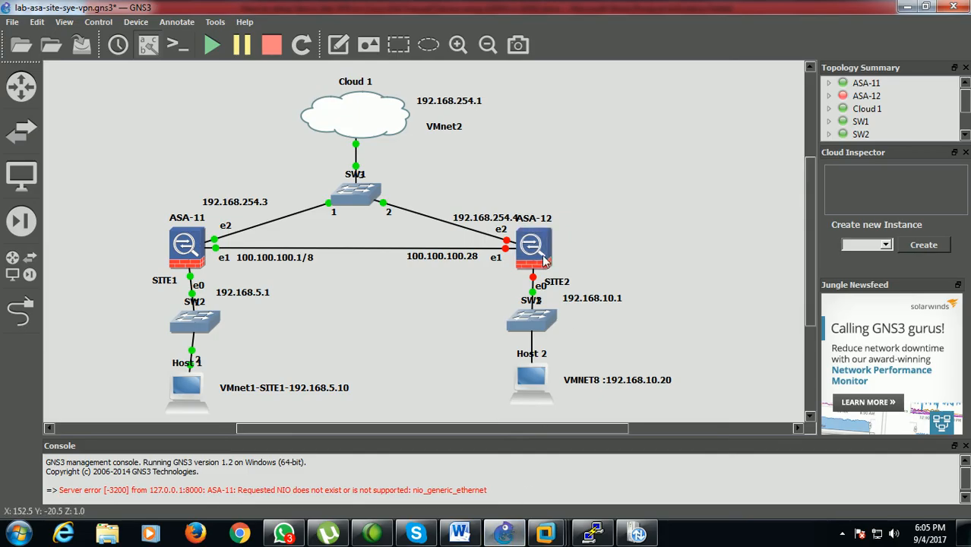
left_click_drag(508, 218, 494, 208)
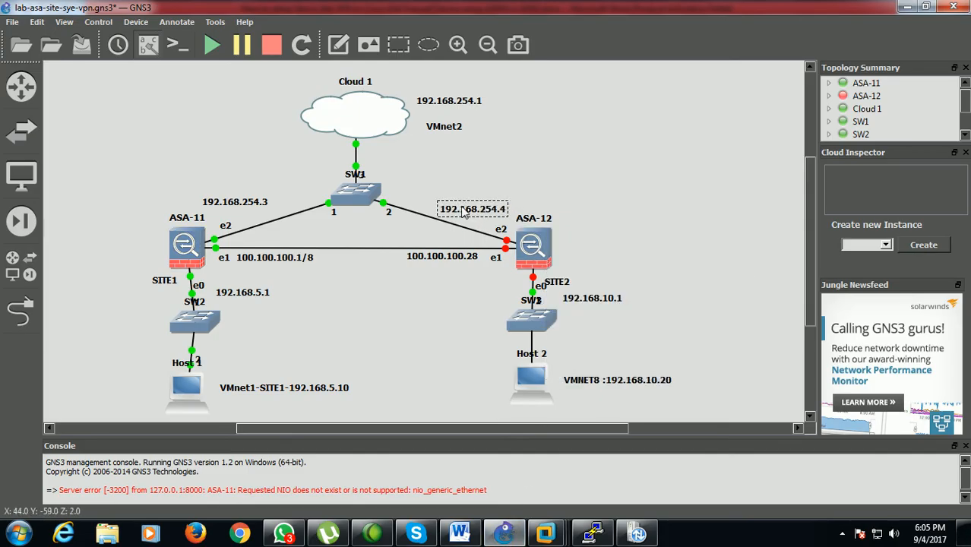
right_click(525, 240)
left_click(556, 301)
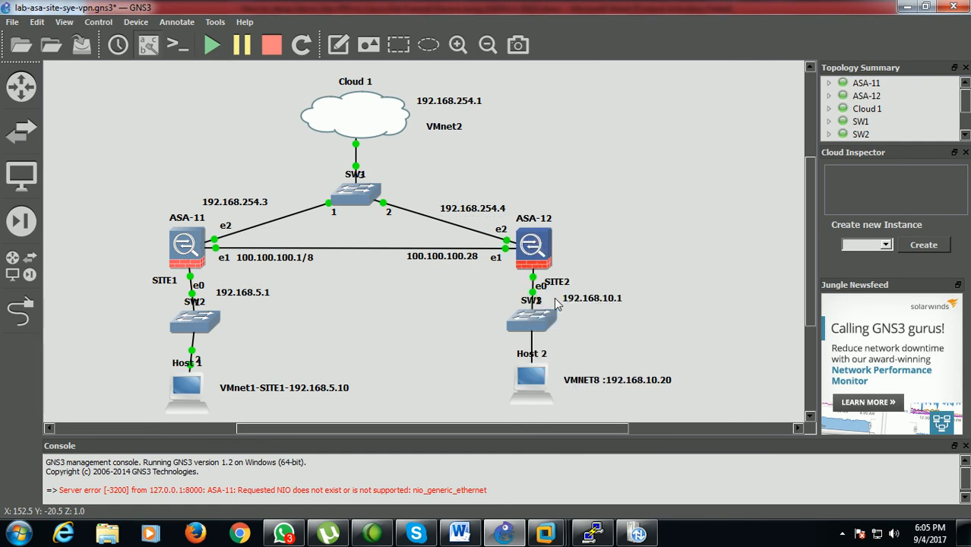
Open the ASA-12 console and bring the ASA-11 console back to the front to check the file transfer
right_click(536, 261)
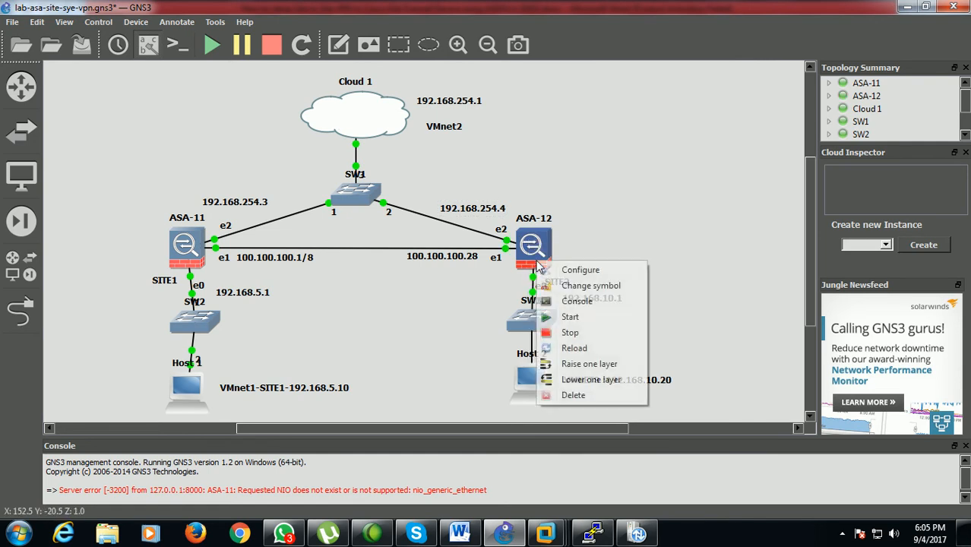
left_click(577, 301)
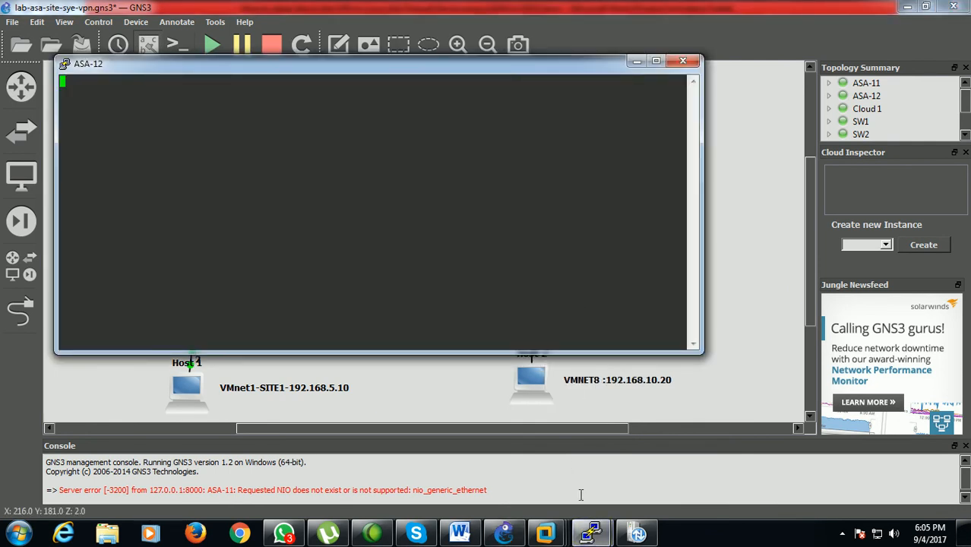
mouse_move(591, 534)
left_click(525, 456)
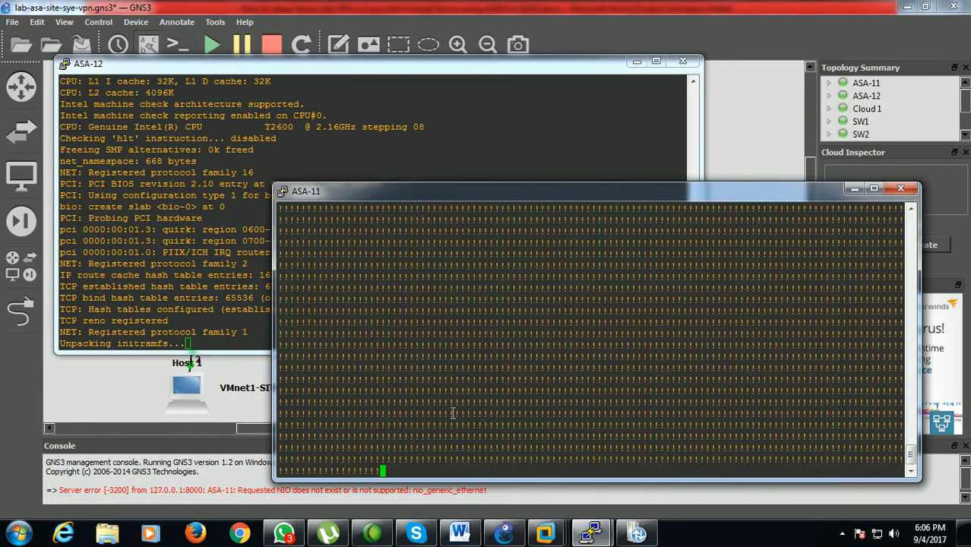
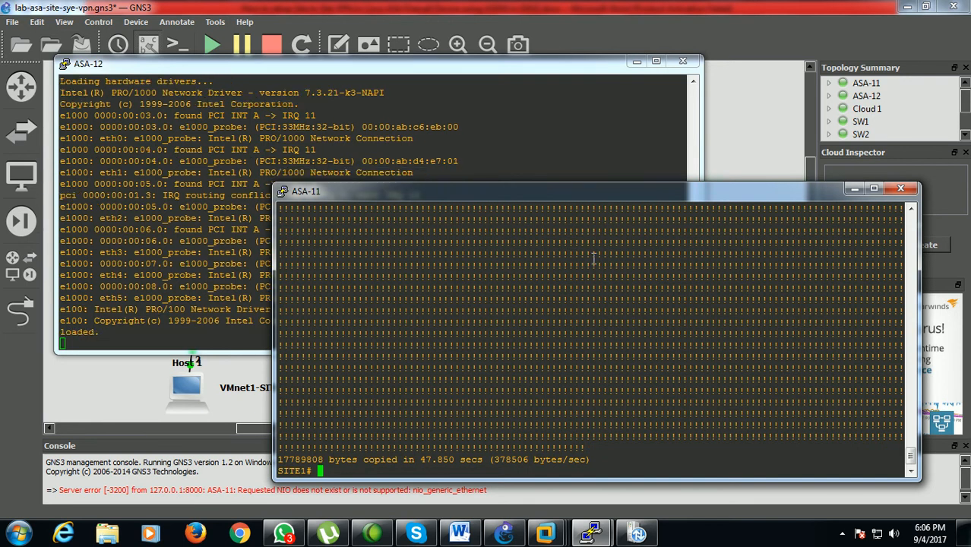
Put the ASA-12 console away and list the flash contents on ASA-11 to check for asdm-711.bin
left_click_drag(635, 67, 638, 69)
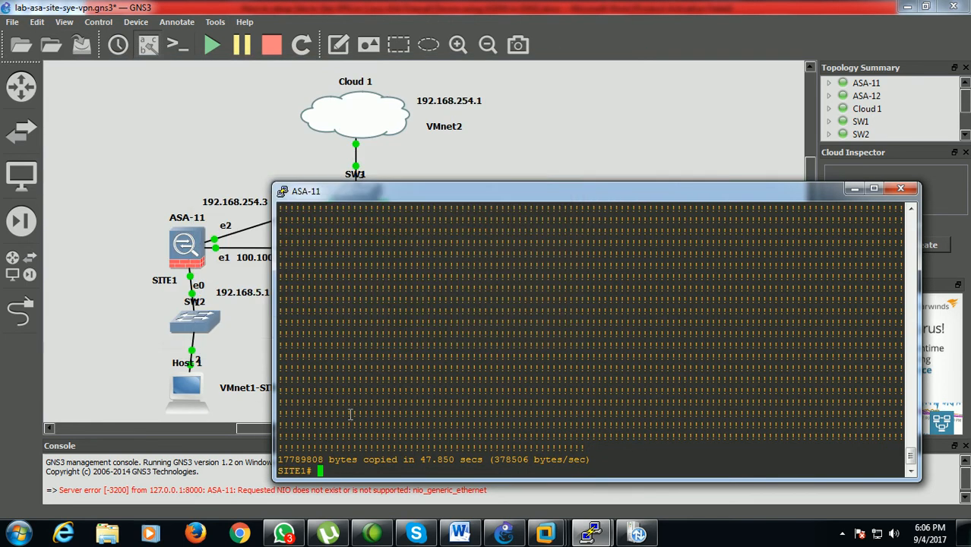
type("sj")
key("BackSpace")
key("BackSpace")
type("h")
key("BackSpace")
key("BackSpace")
type("sh fla")
key("Tab")
key("Return")
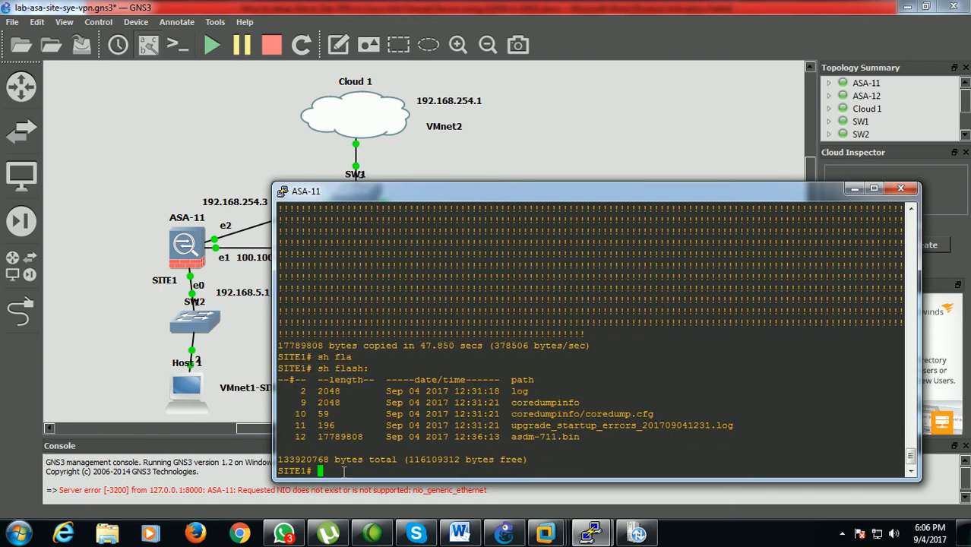
left_click_drag(510, 439, 580, 436)
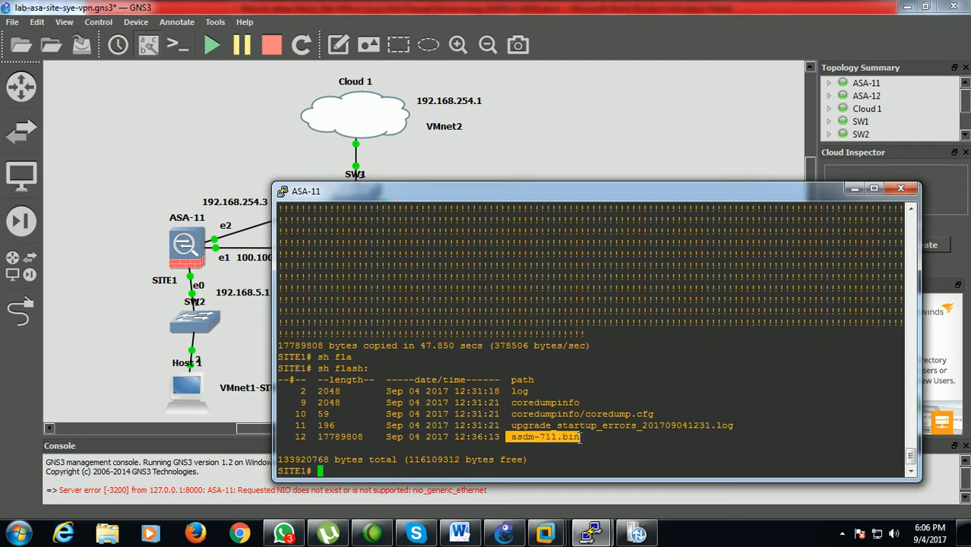
left_click(447, 473)
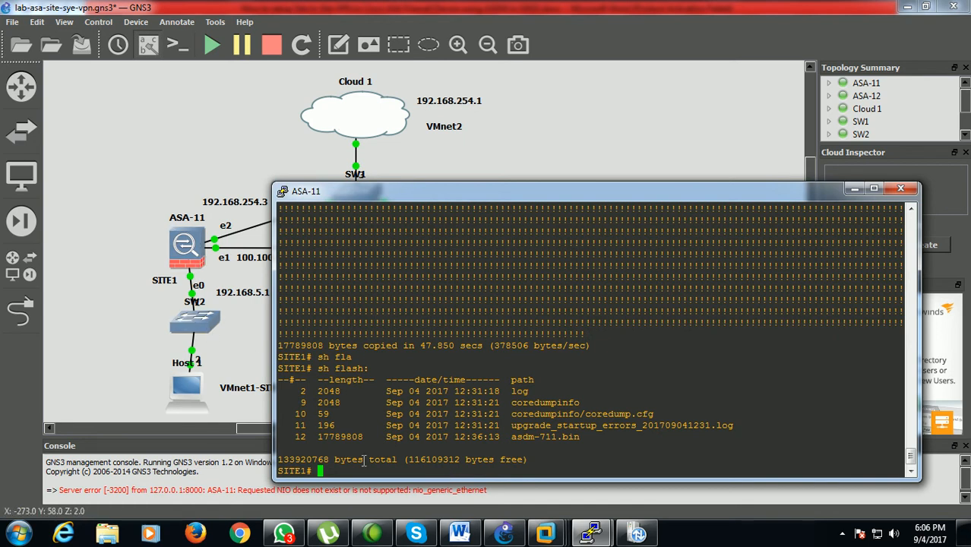
Enter global configuration mode on ASA-11 and enable the HTTP server
type("conf ")
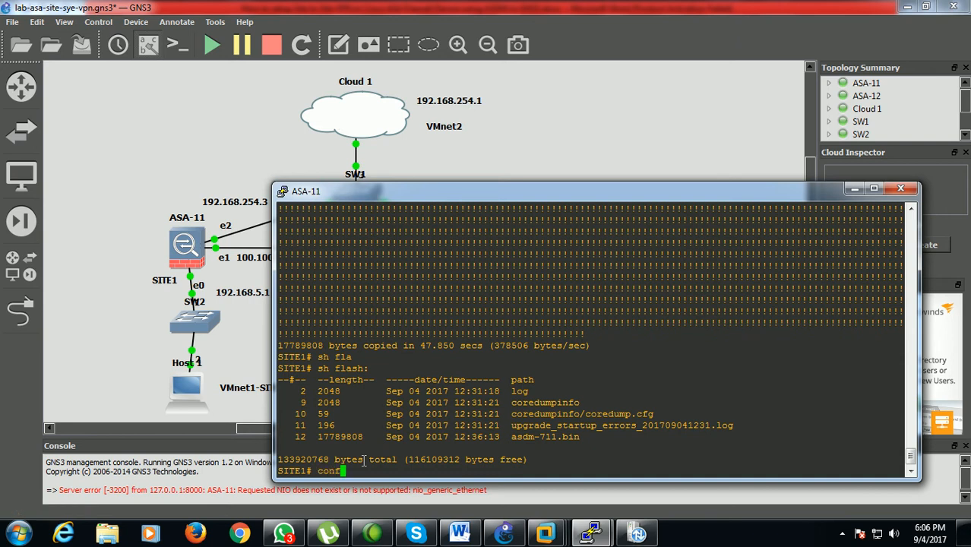
type("t")
key("Return")
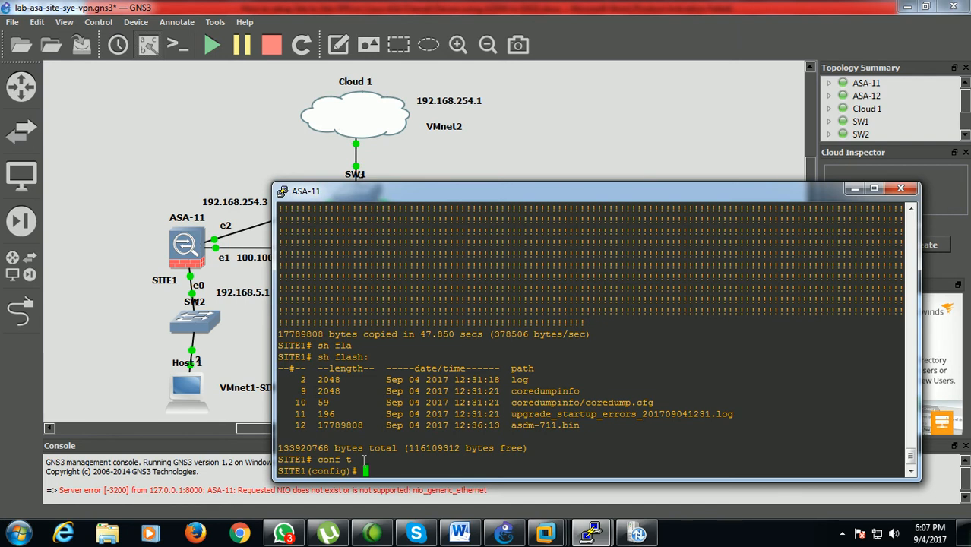
type("http server ena")
key("Tab")
key("Return")
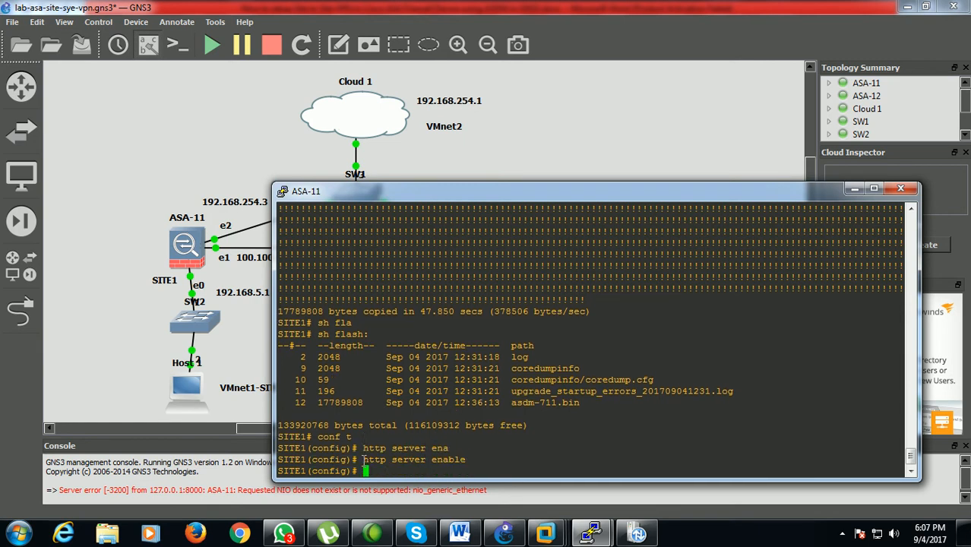
Permit HTTP management access from network 192.168.254.0 255.255.255.0 on the mgmt interface, looking up the available interface names
type("http 192.168.254.0")
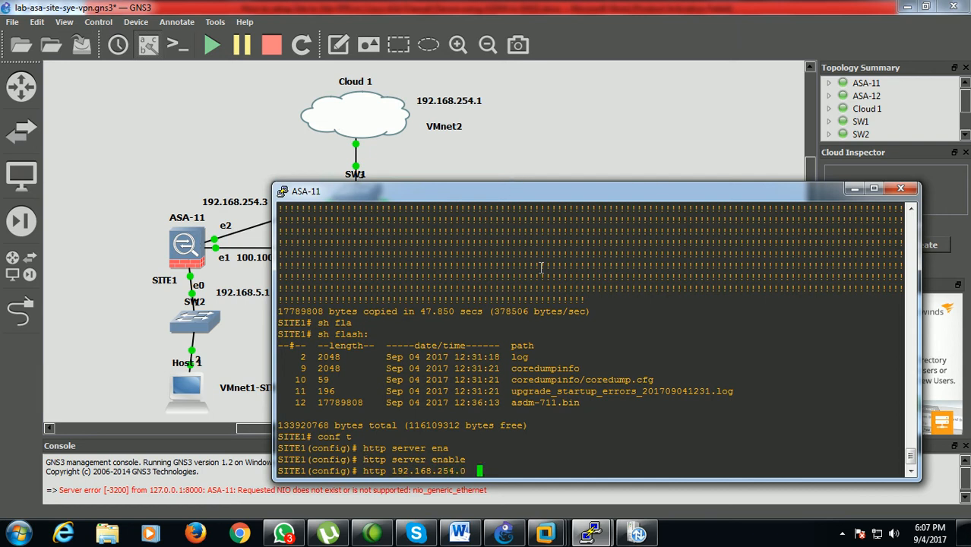
type(" 255.255.255.0 ?")
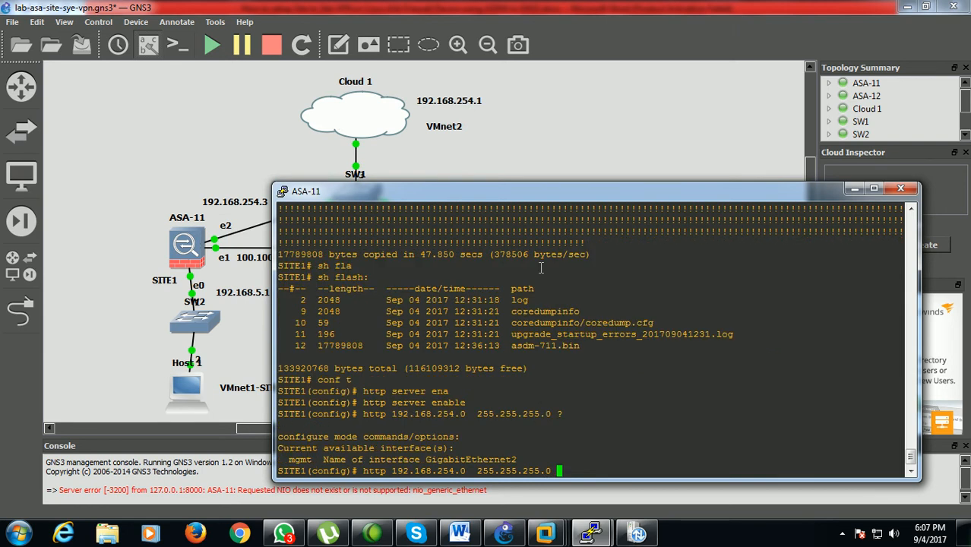
type("mgmt")
key("Return")
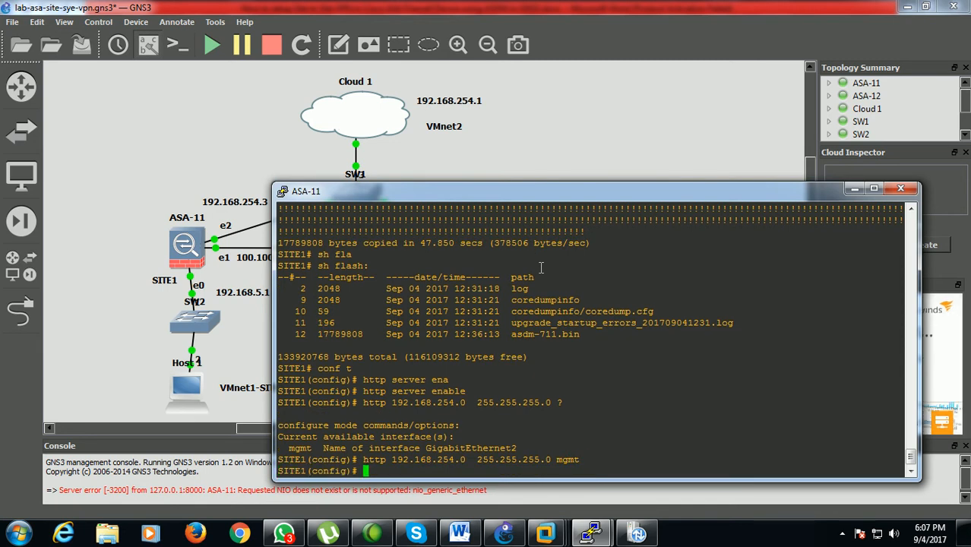
Create a local administrator account on ASA-11 with a username, the account password and privilege level 15
type("username sai passwor")
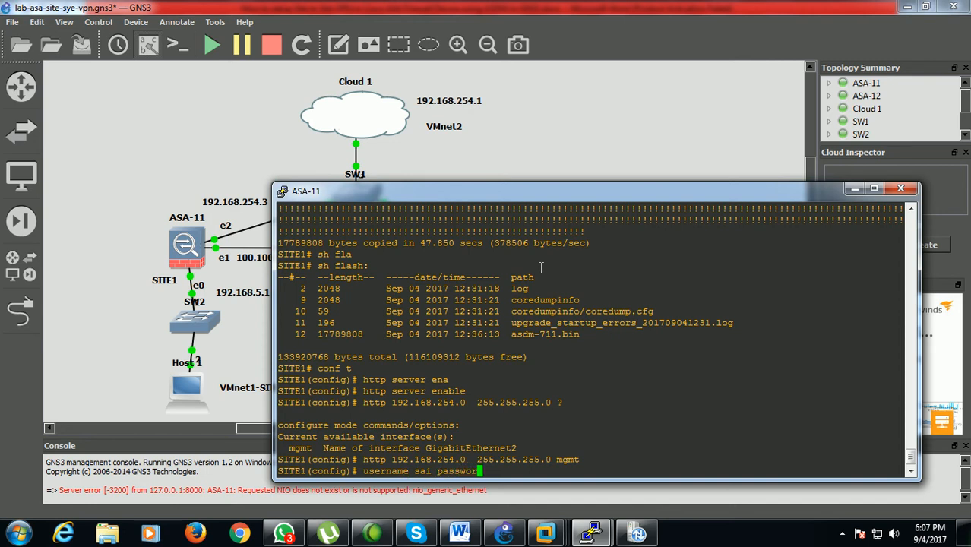
key("Tab")
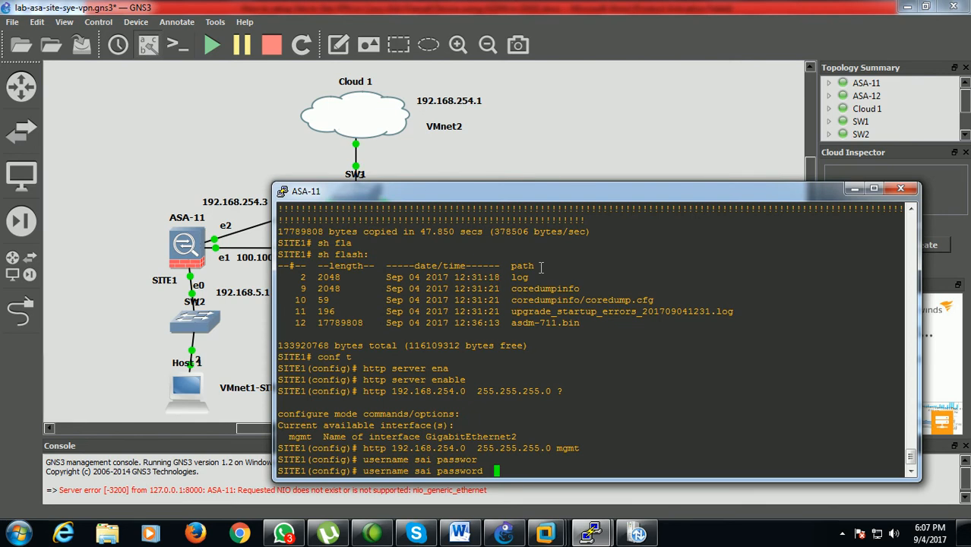
type("cisco pr")
key("Tab")
type("1")
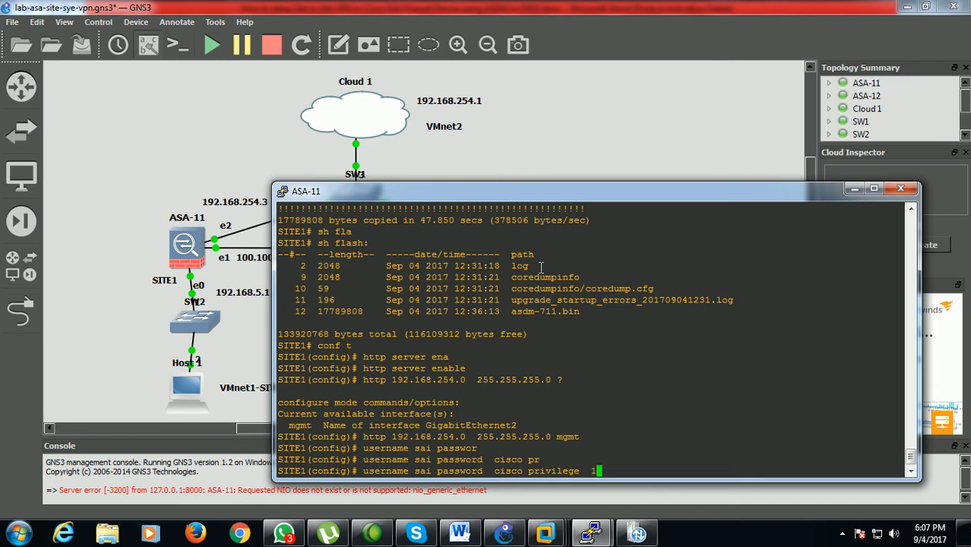
type("5")
key("Return")
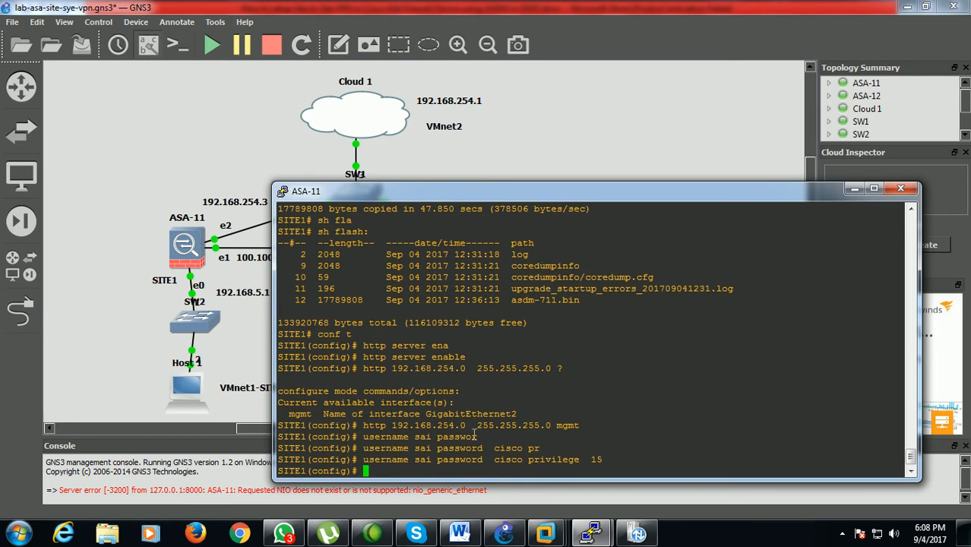
Switch to Firefox and check its version and whether it is the 32-bit build in the About information
left_click(199, 534)
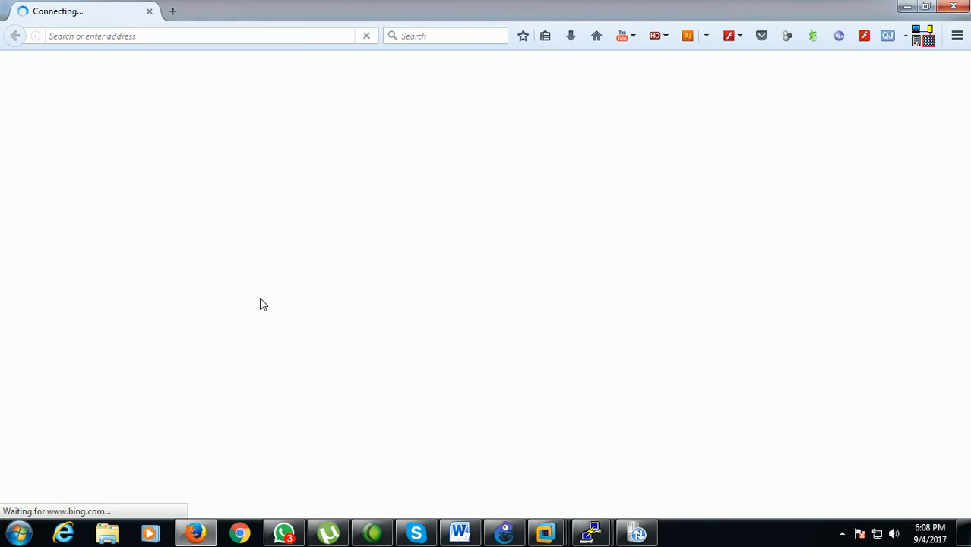
key("alt")
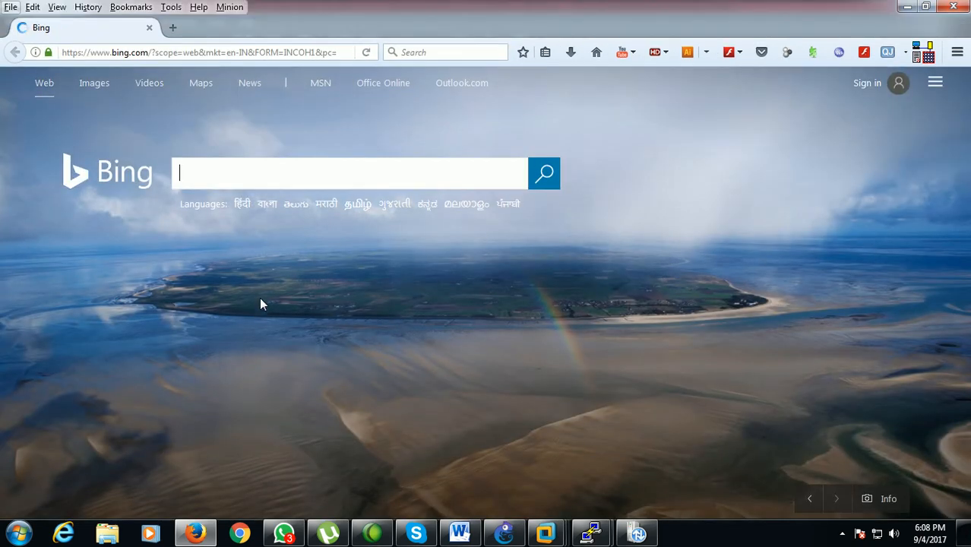
left_click(194, 10)
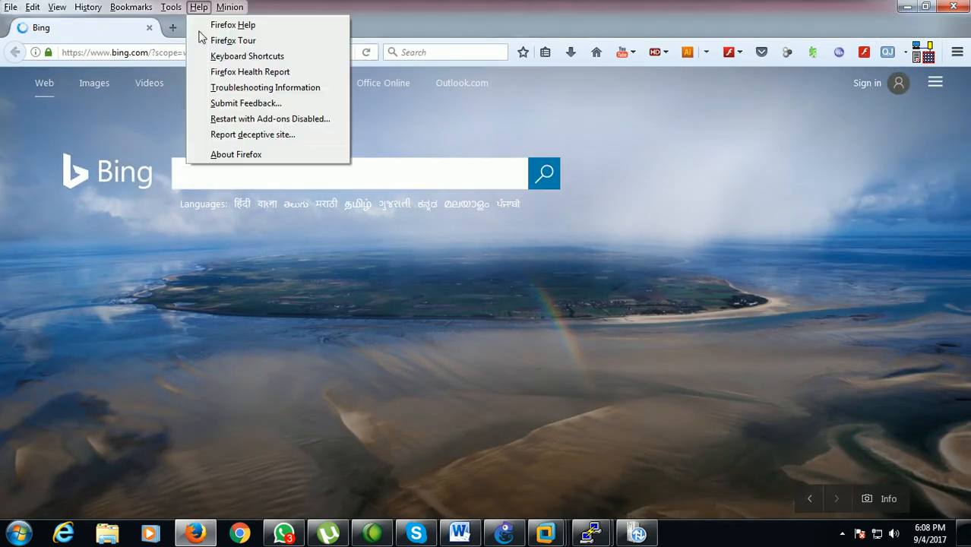
left_click(226, 156)
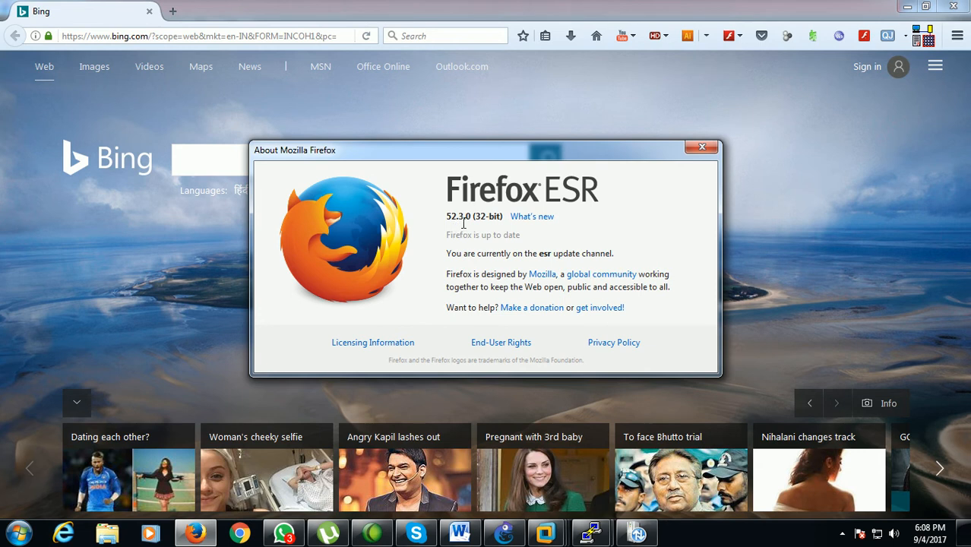
left_click_drag(476, 218, 505, 219)
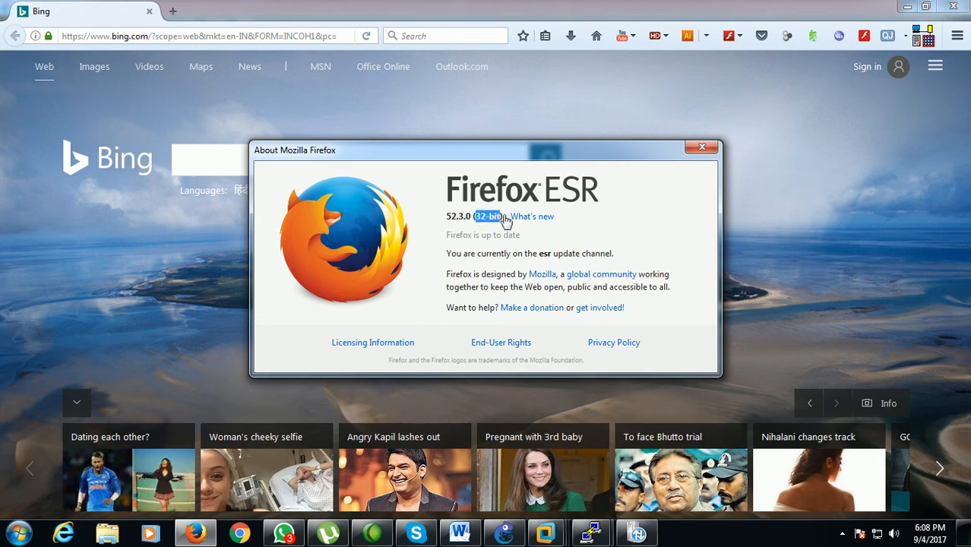
left_click(709, 152)
left_click(324, 36)
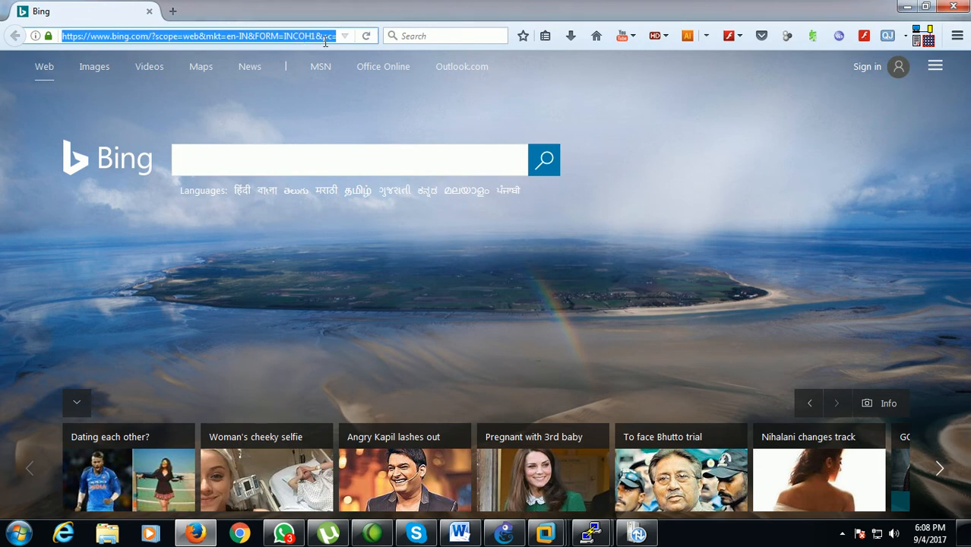
type("https")
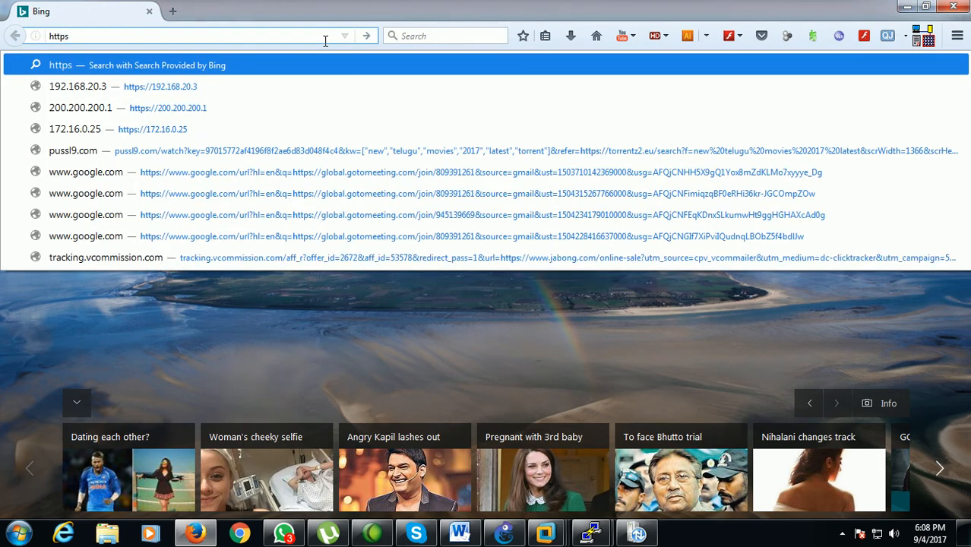
type("://")
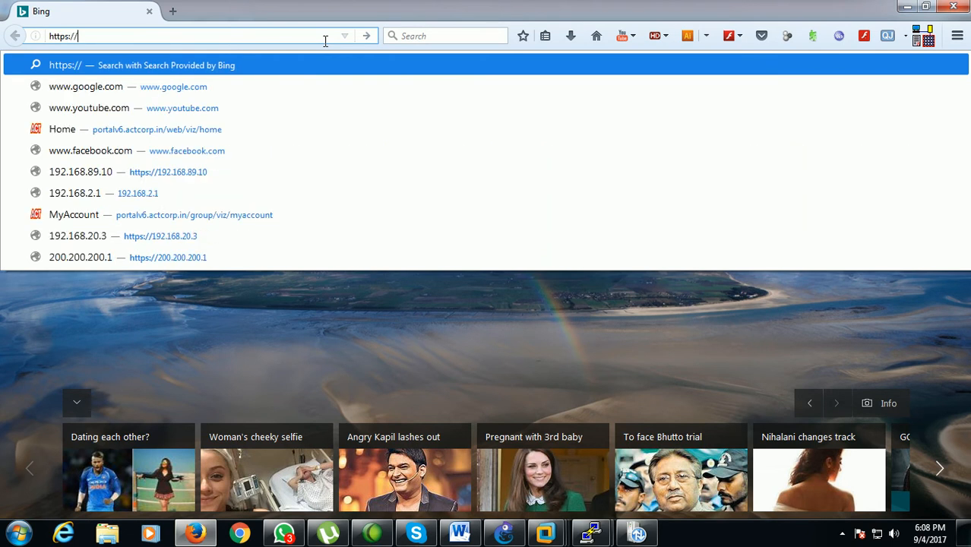
type("192.168")
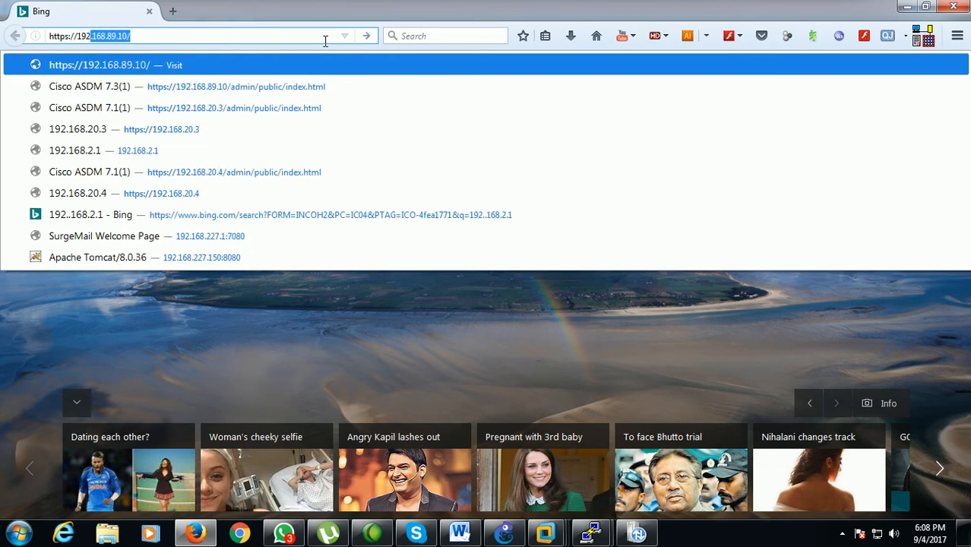
type(".25")
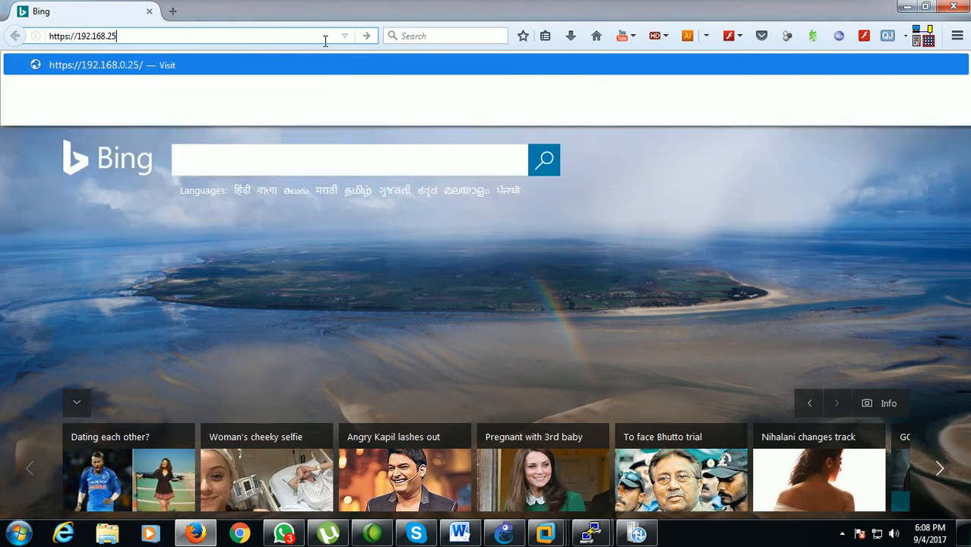
type("4")
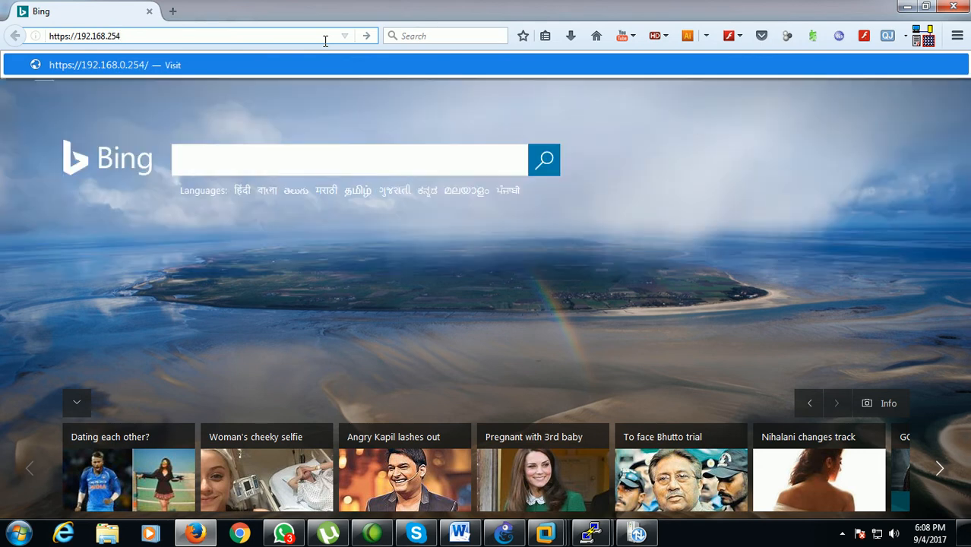
type(".3")
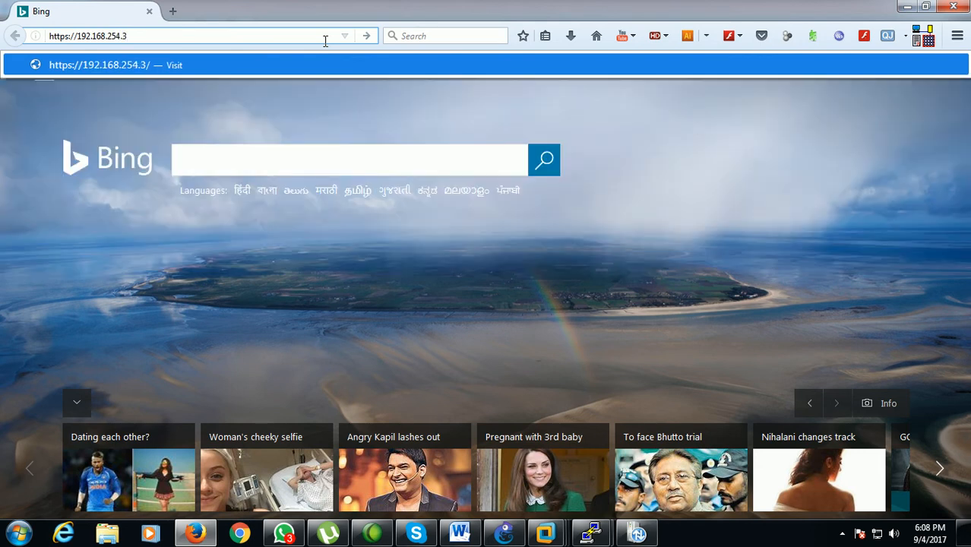
key("Return")
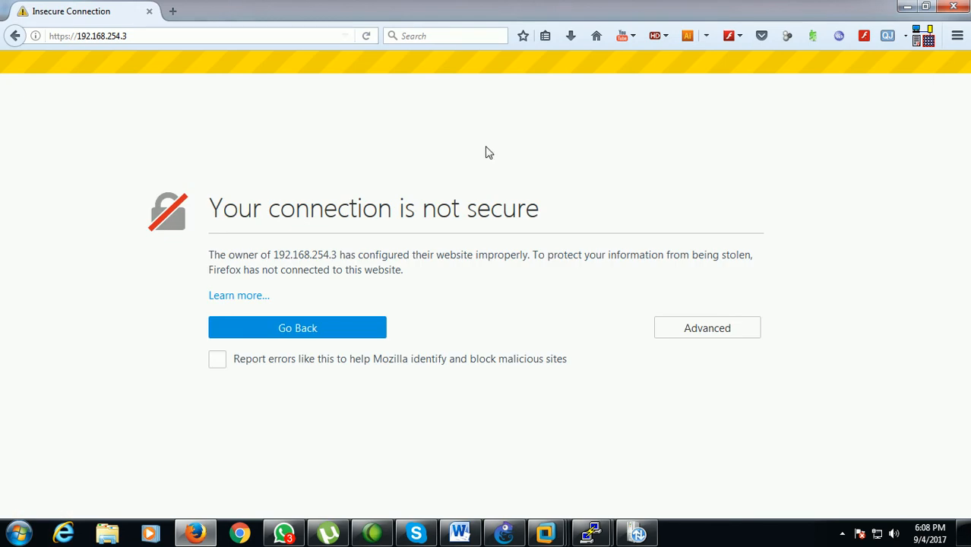
Add a permanent security exception for 192.168.254.3, and allow the Java plugin on the site with the choice remembered
left_click(702, 331)
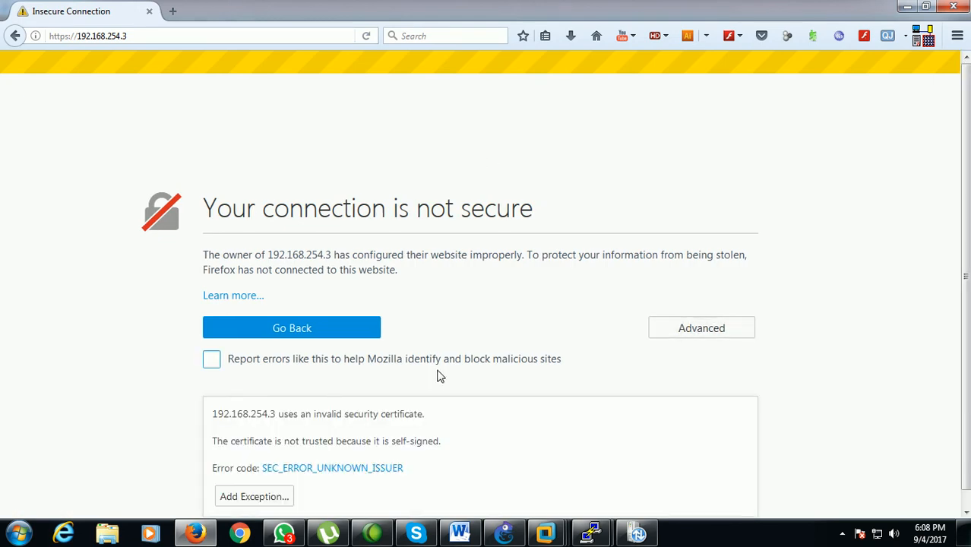
left_click(244, 503)
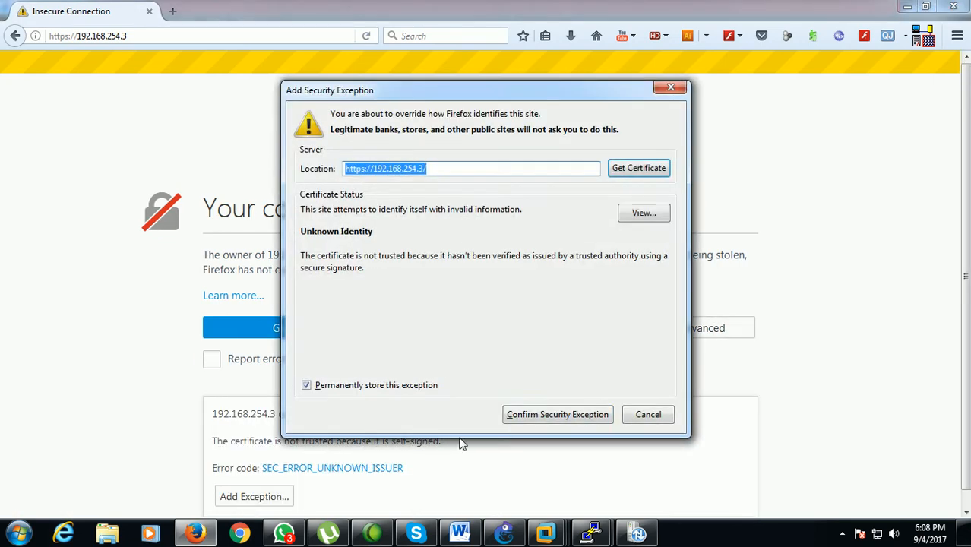
left_click(513, 418)
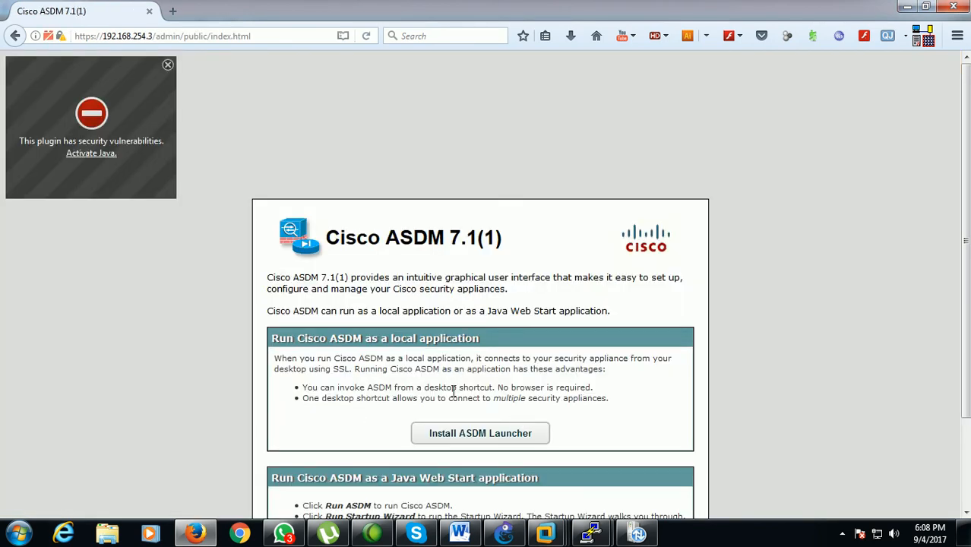
left_click(110, 155)
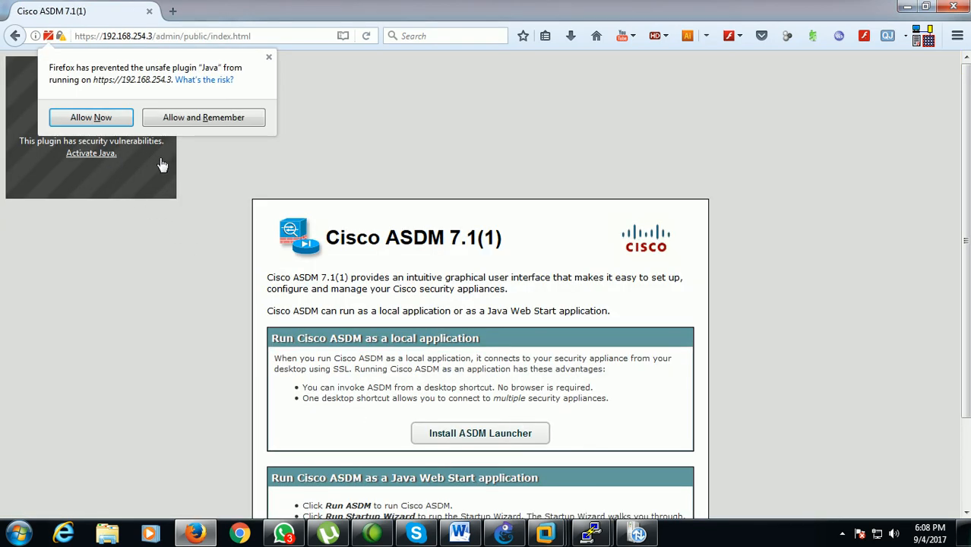
left_click(190, 122)
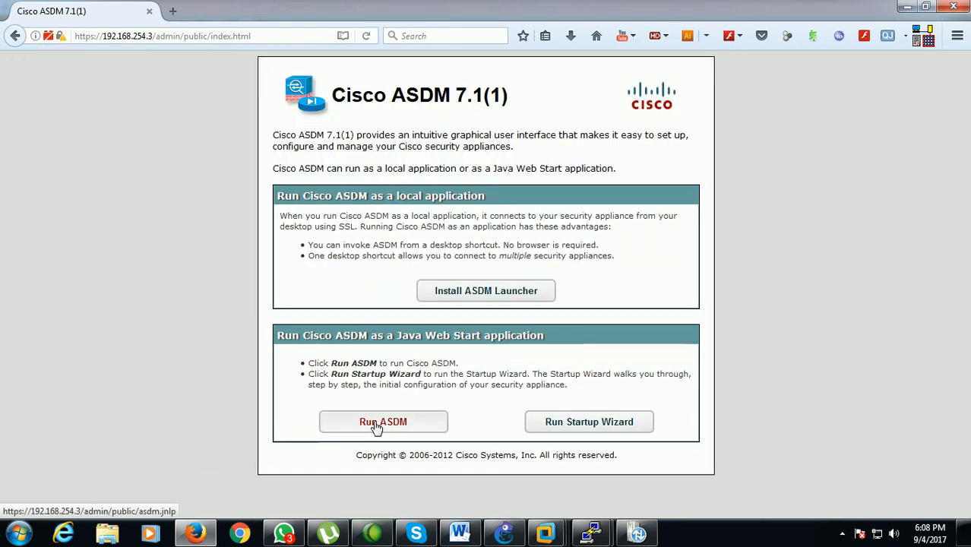
Run ASDM by opening asdm.jnlp with Java(TM) Web Start Launcher and continue past the untrusted website warning
left_click(376, 425)
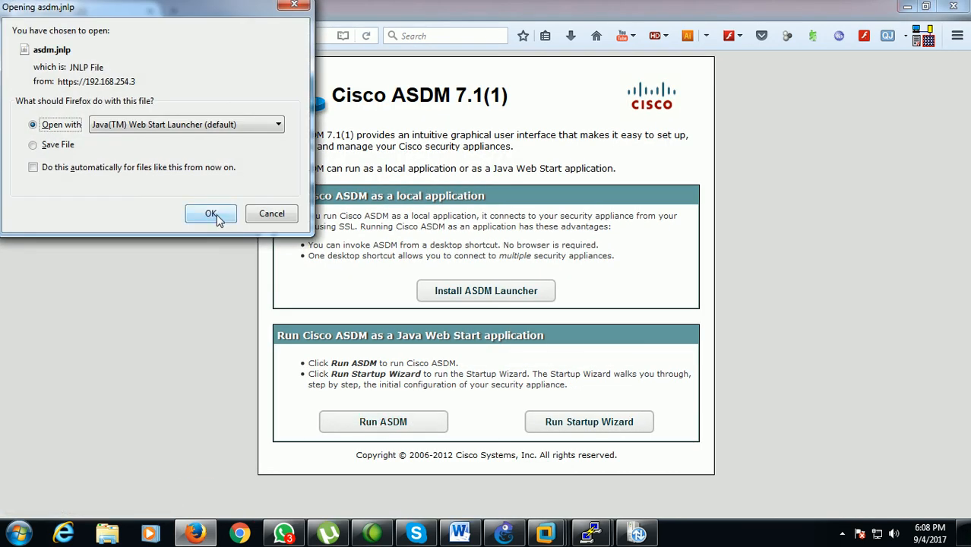
left_click(213, 215)
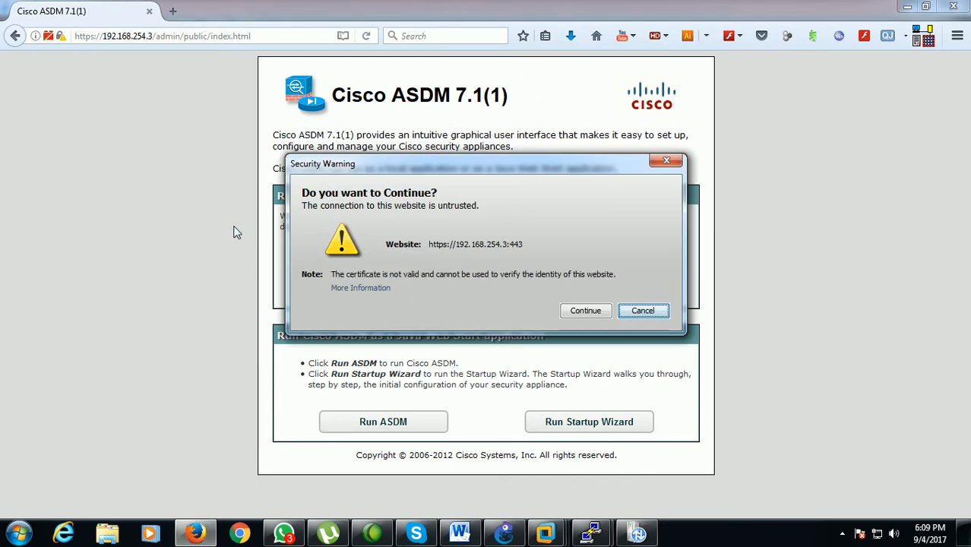
left_click(572, 310)
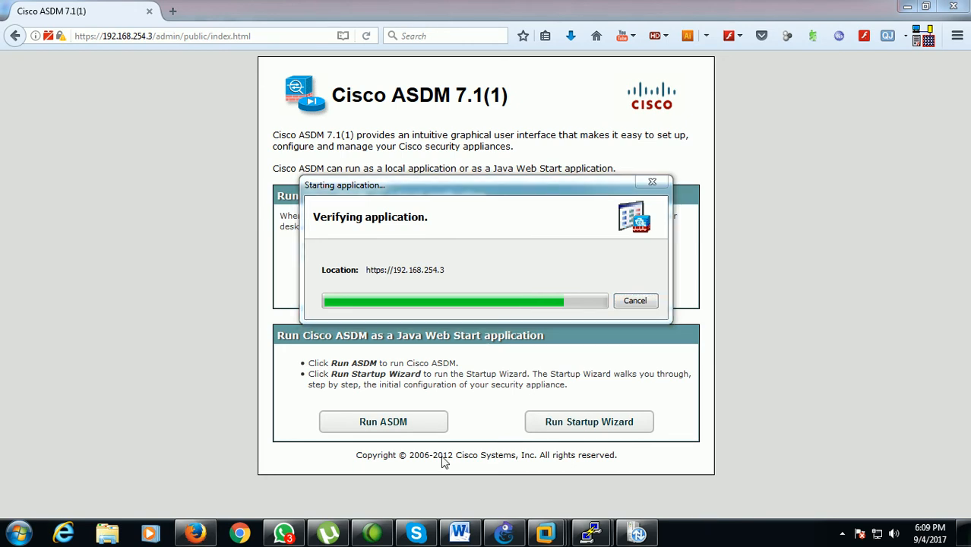
Open the Java Control Panel, dismiss the blocked application message, and open the Exception Site List from the security settings
left_click(19, 536)
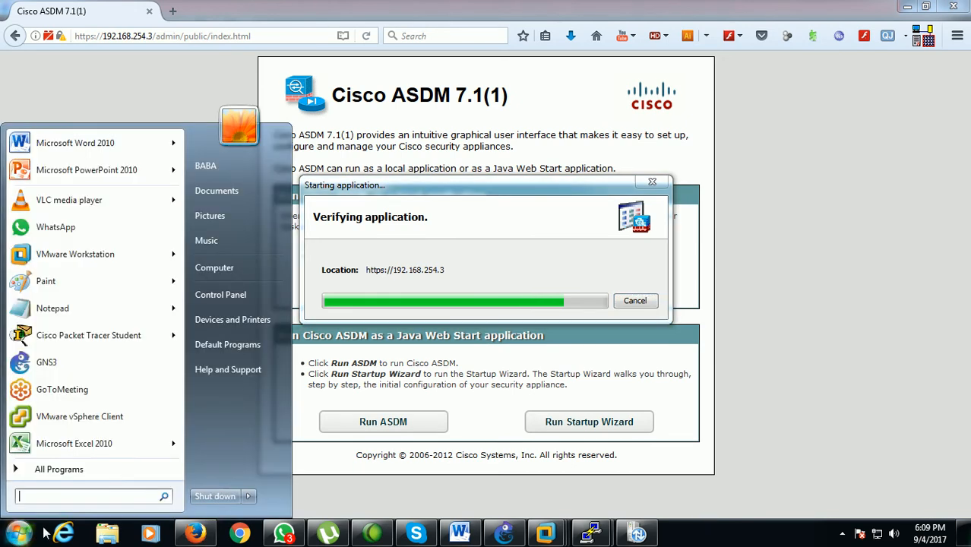
type("conf")
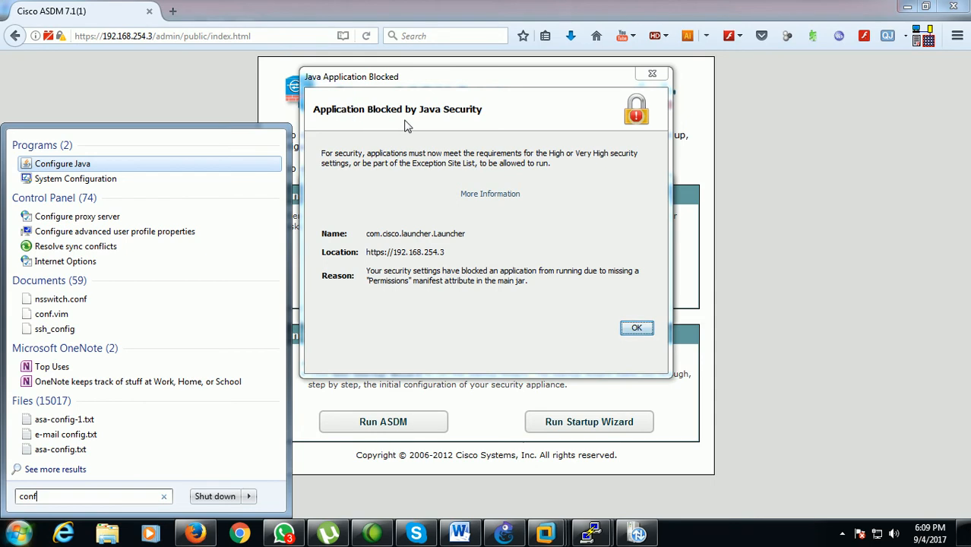
left_click(121, 165)
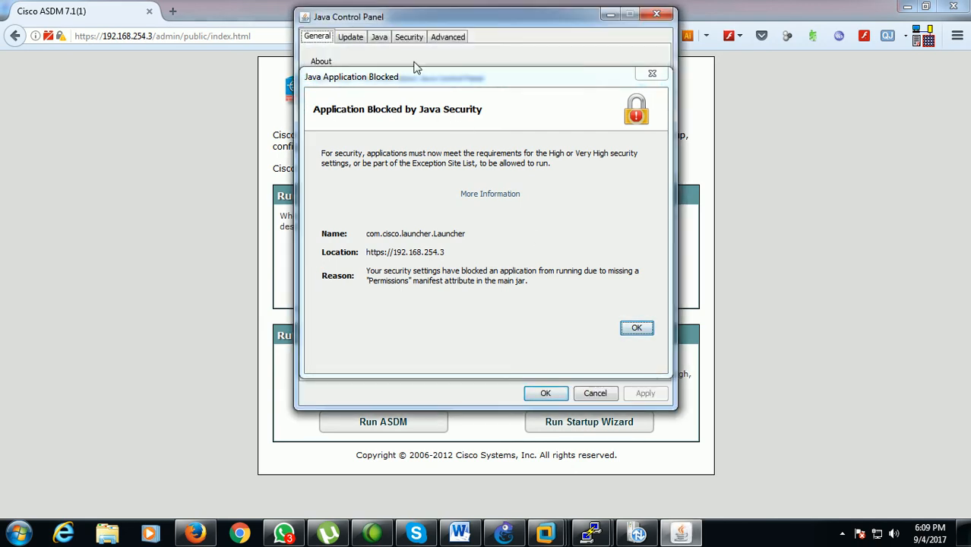
left_click(412, 38)
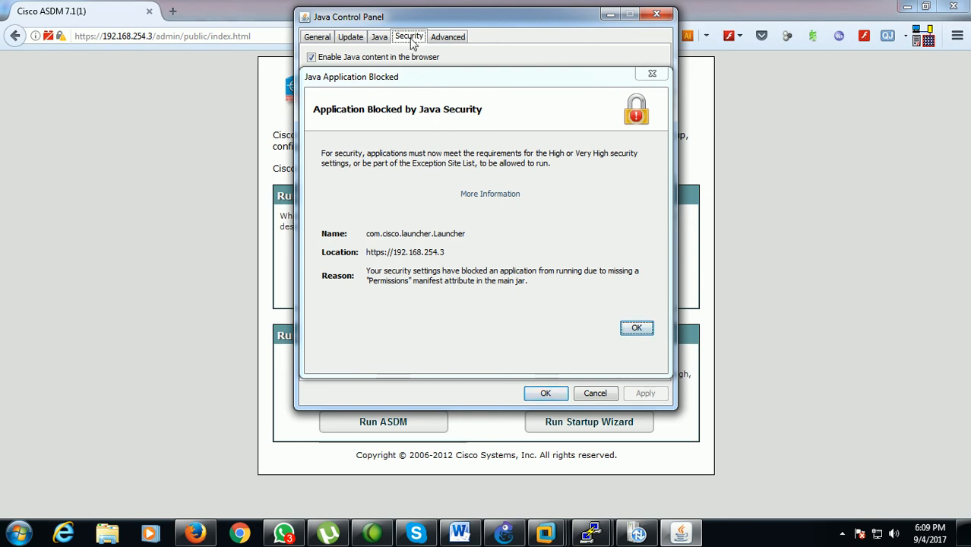
left_click(631, 328)
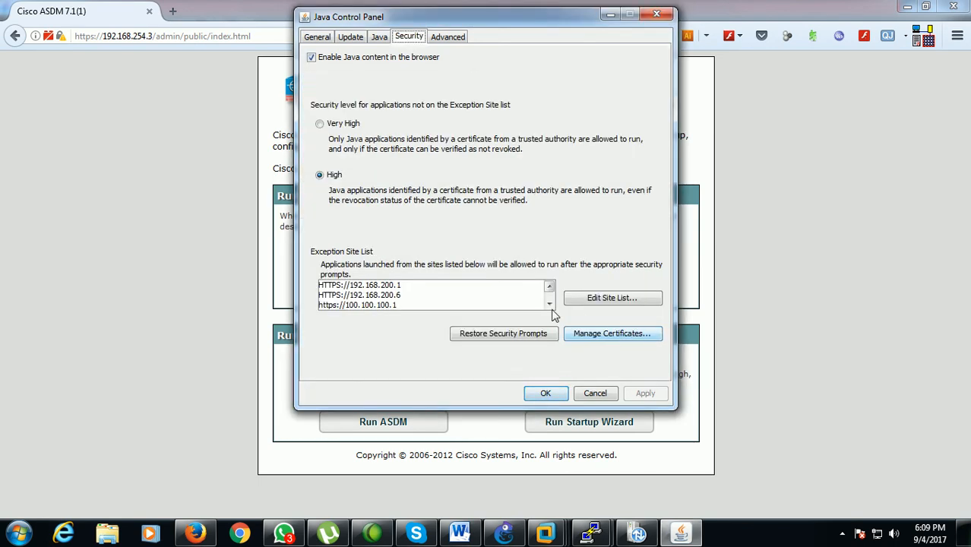
left_click(592, 303)
scroll(480, 300, "down", 3)
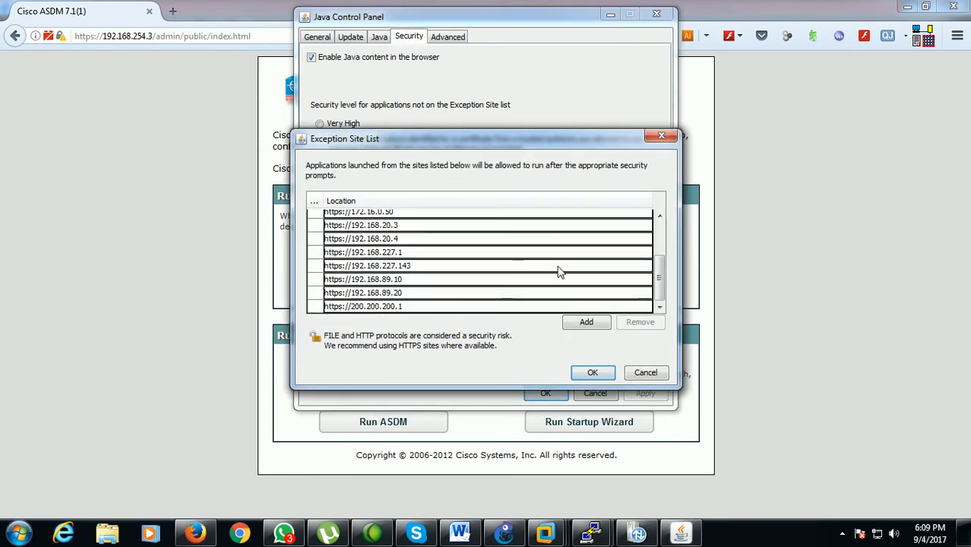
left_click(585, 322)
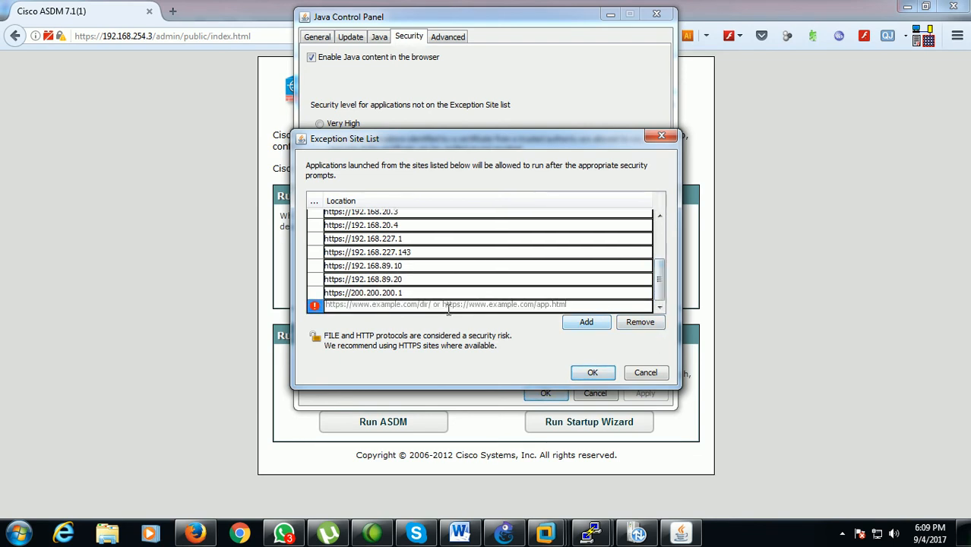
type("h")
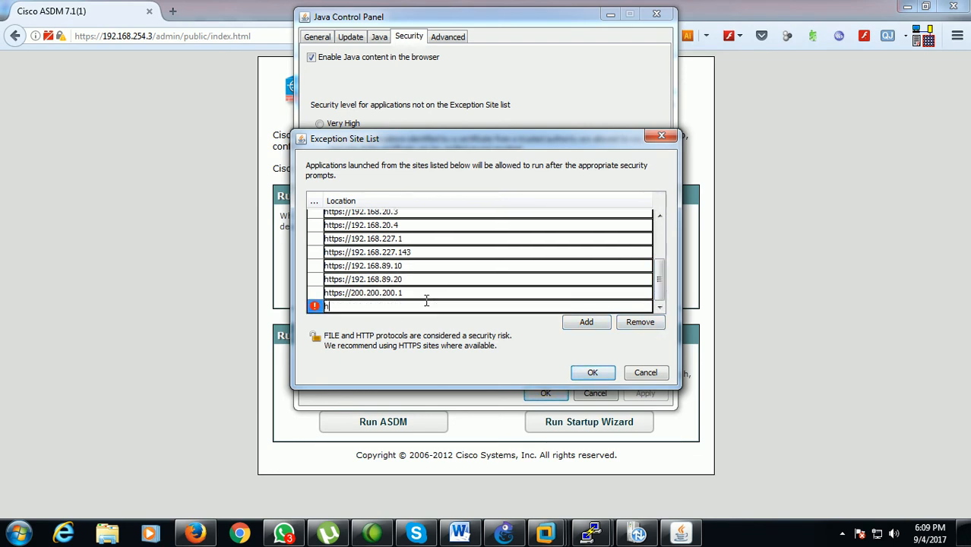
type("ttps://")
left_click(586, 323)
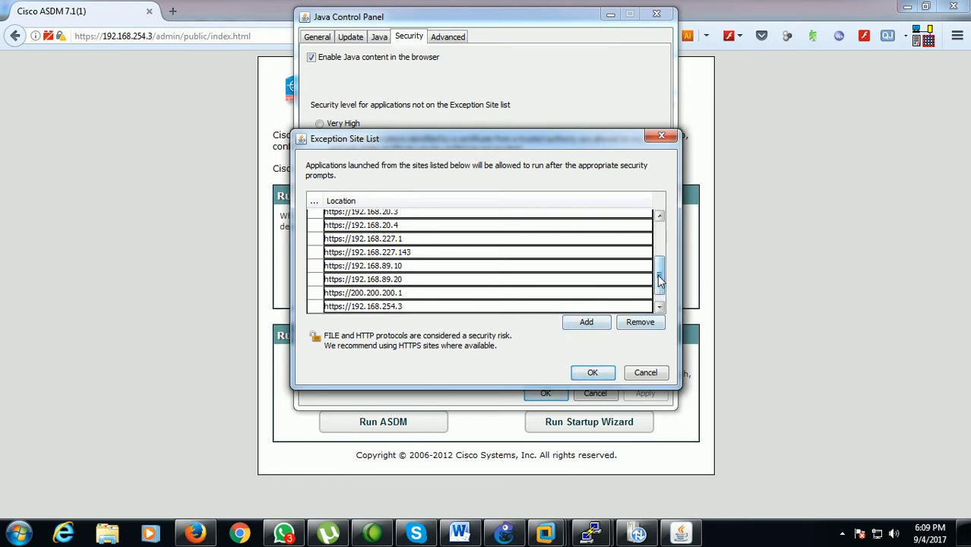
left_click_drag(660, 279, 657, 307)
left_click(478, 304)
type("https")
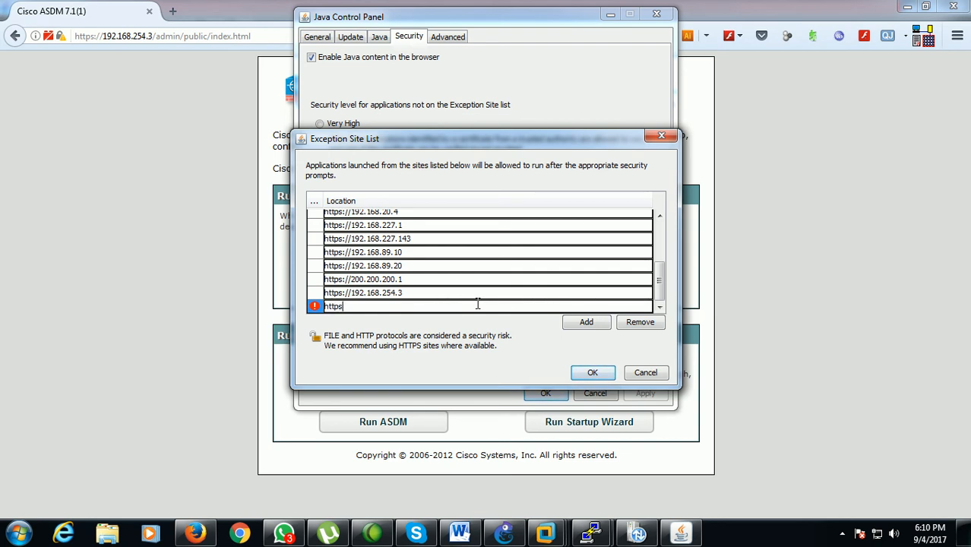
type("://192.168.254.4")
left_click(591, 372)
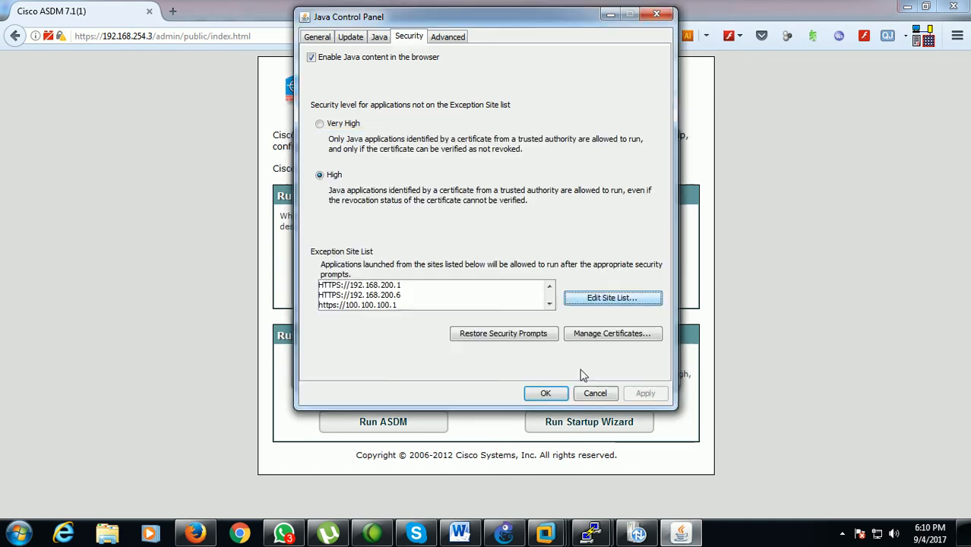
left_click(556, 392)
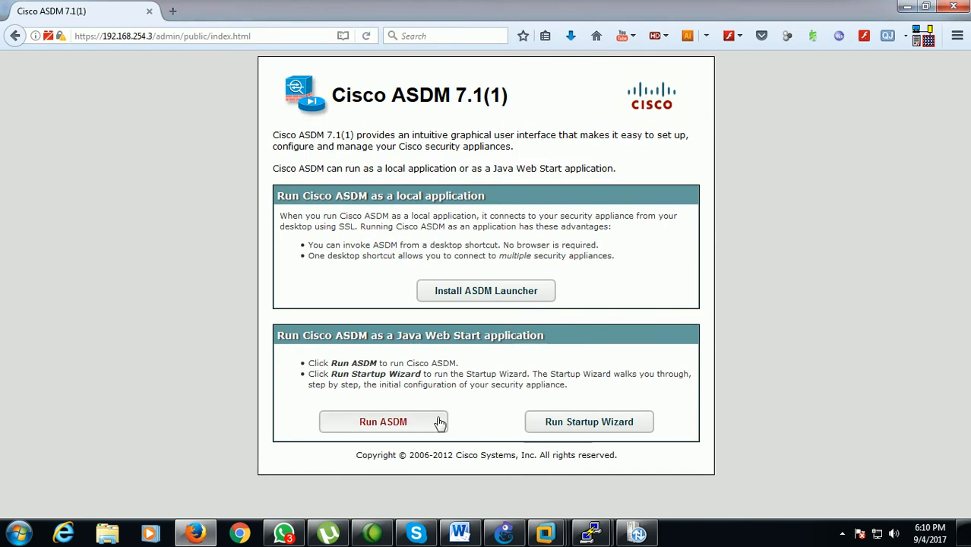
Run ASDM again past the untrusted website warning, bring up the ASA-12 console, and allow the Cisco launcher without asking again
left_click(394, 432)
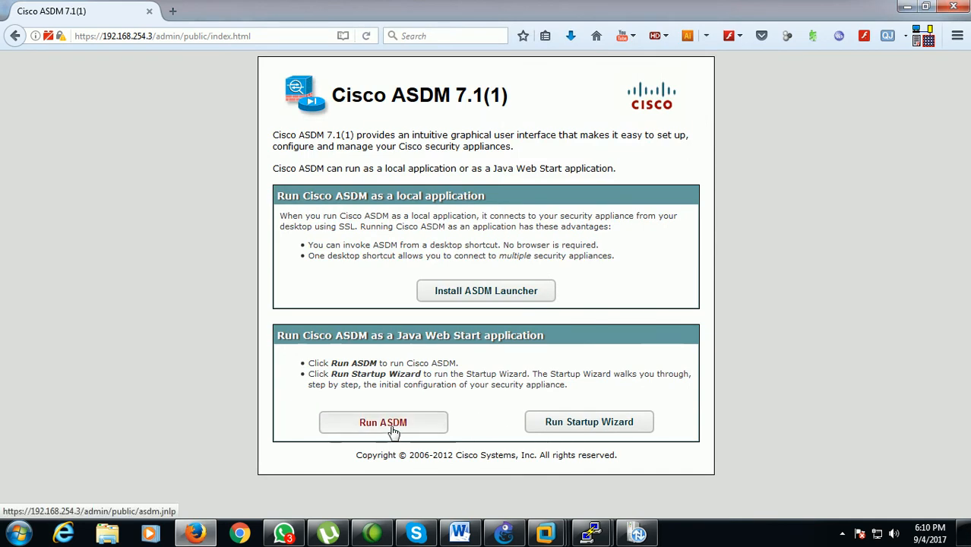
left_click(228, 215)
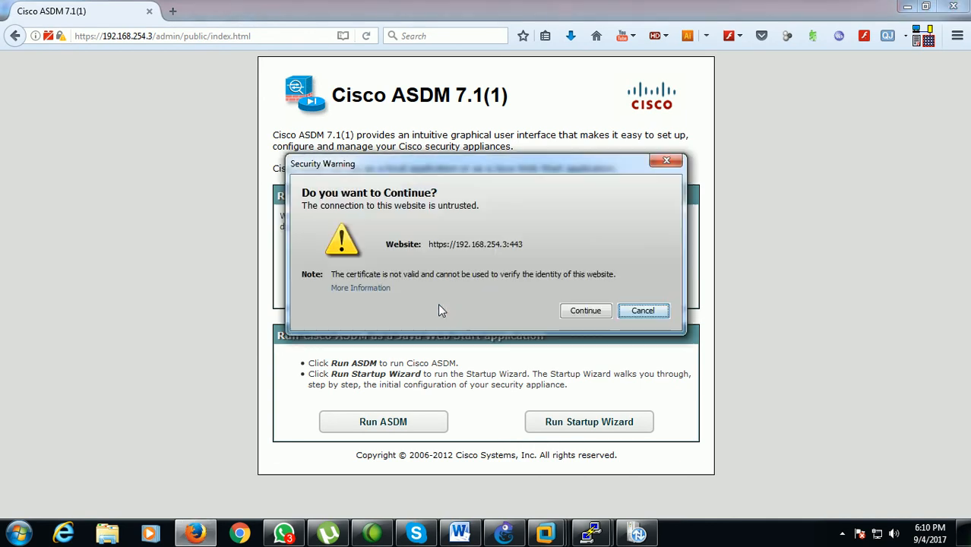
left_click(574, 310)
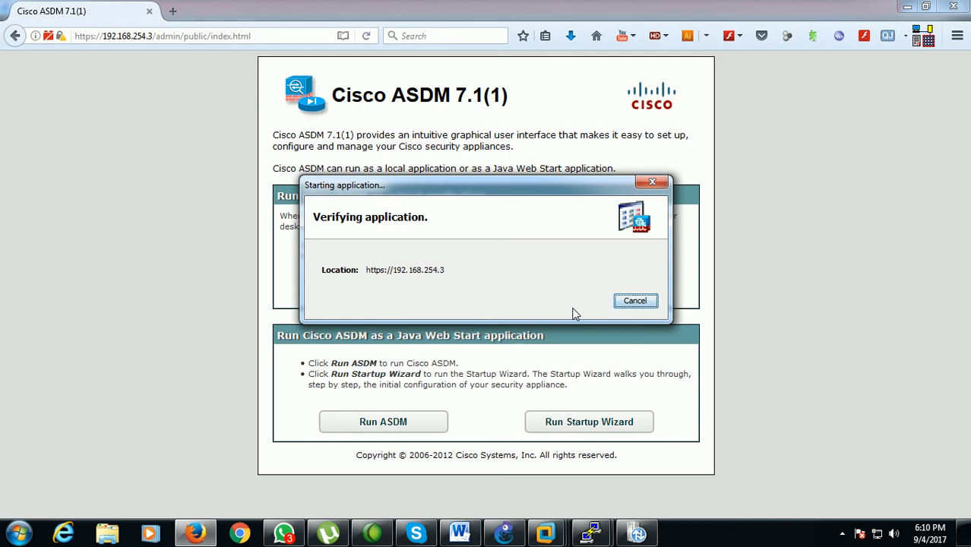
left_click(592, 533)
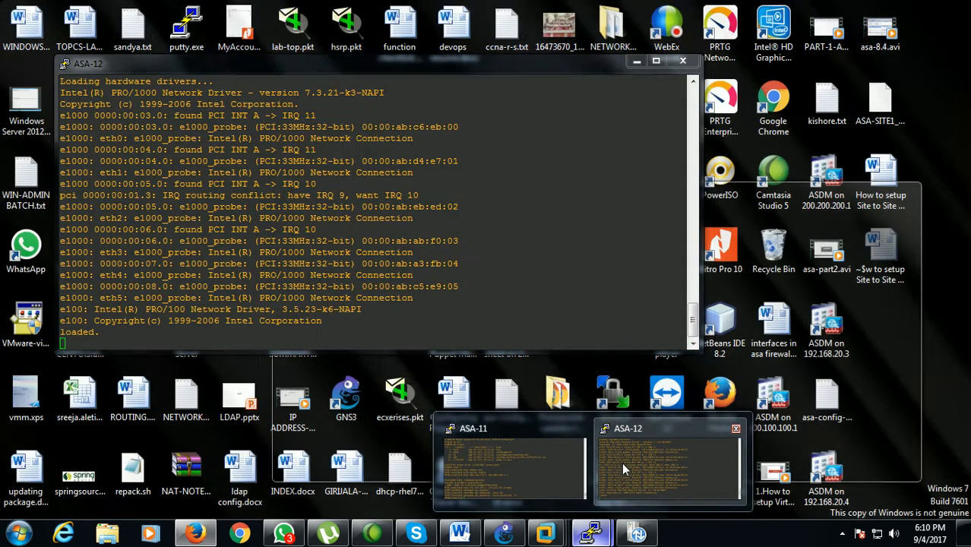
left_click(621, 462)
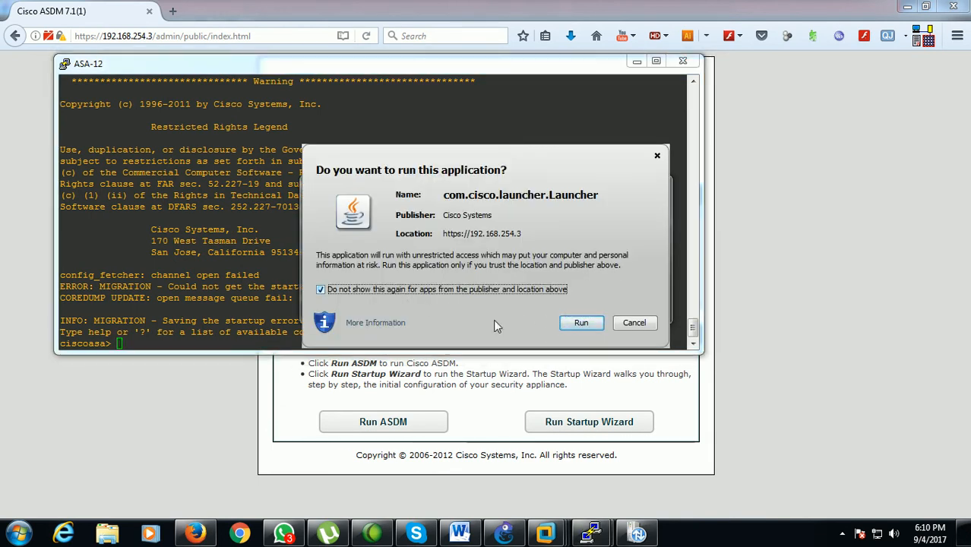
left_click(574, 324)
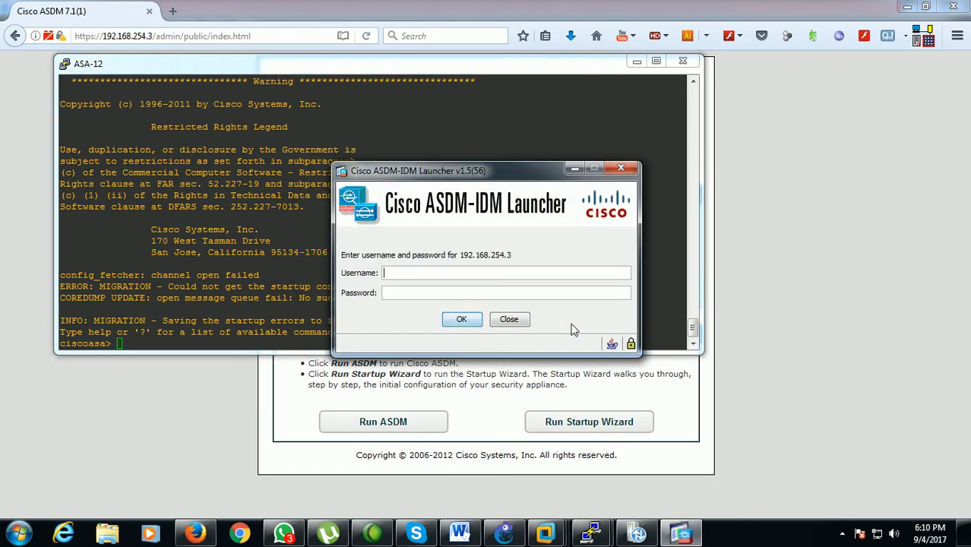
Log in to the ASDM-IDM Launcher for 192.168.254.3 with the administrator username and password
type("sai")
key("Tab")
key("Return")
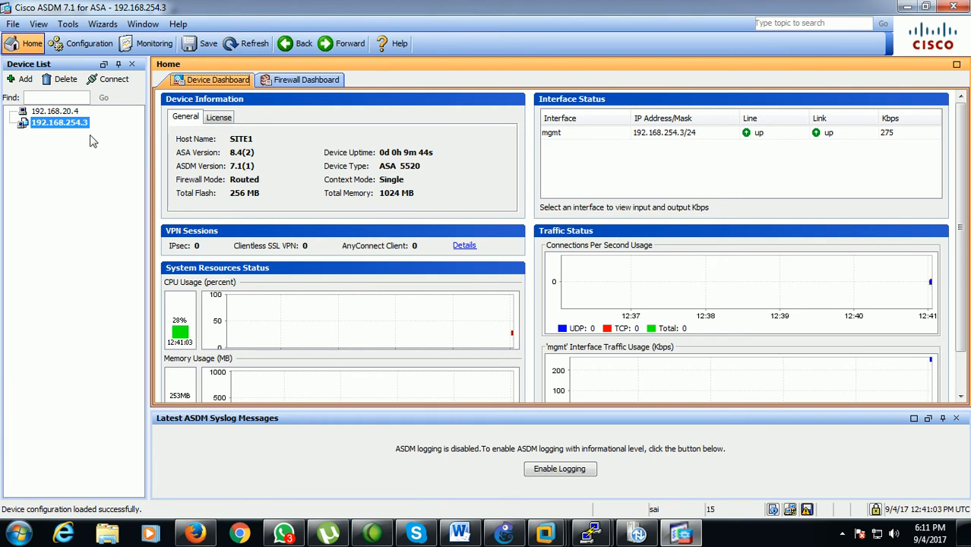
Delete the device 192.168.20.4 from the ASDM device list
left_click(64, 112)
right_click(63, 113)
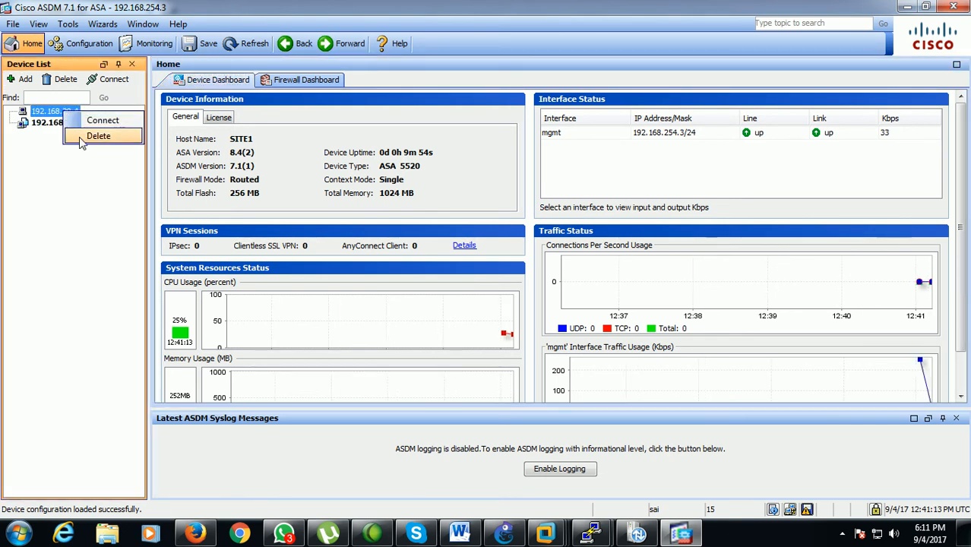
left_click(97, 136)
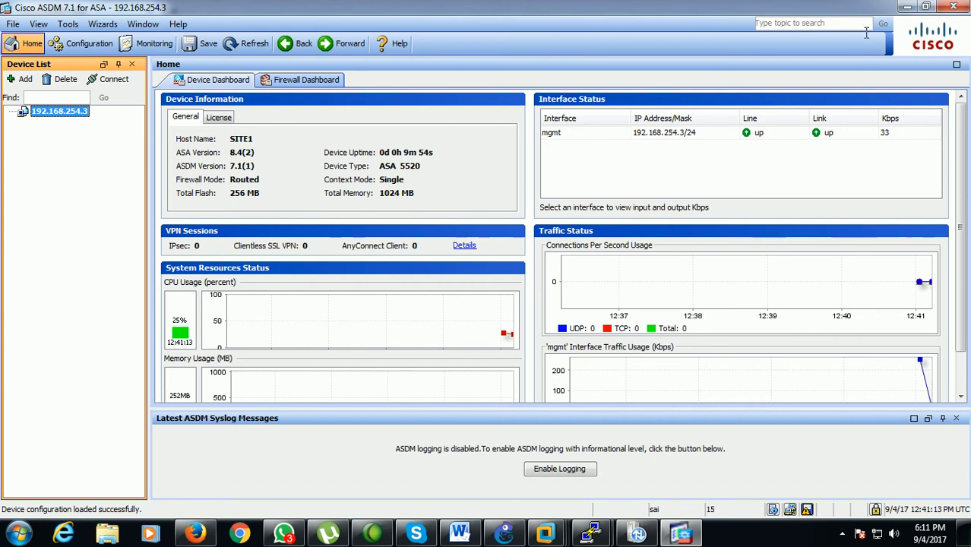
Return to the ASA-12 console and enter global configuration mode with en and conf t, leaving the enable password empty
left_click(906, 9)
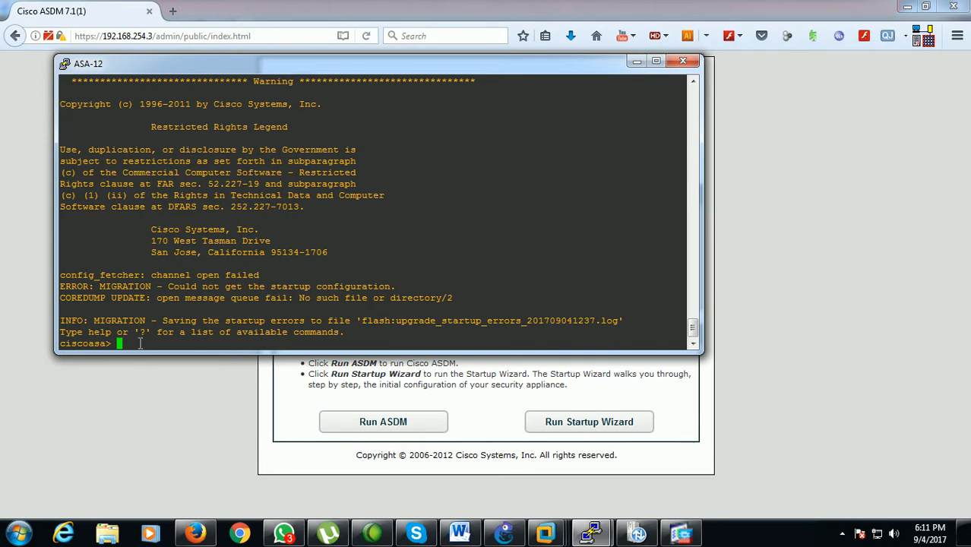
type("en")
key("Return")
key("Return")
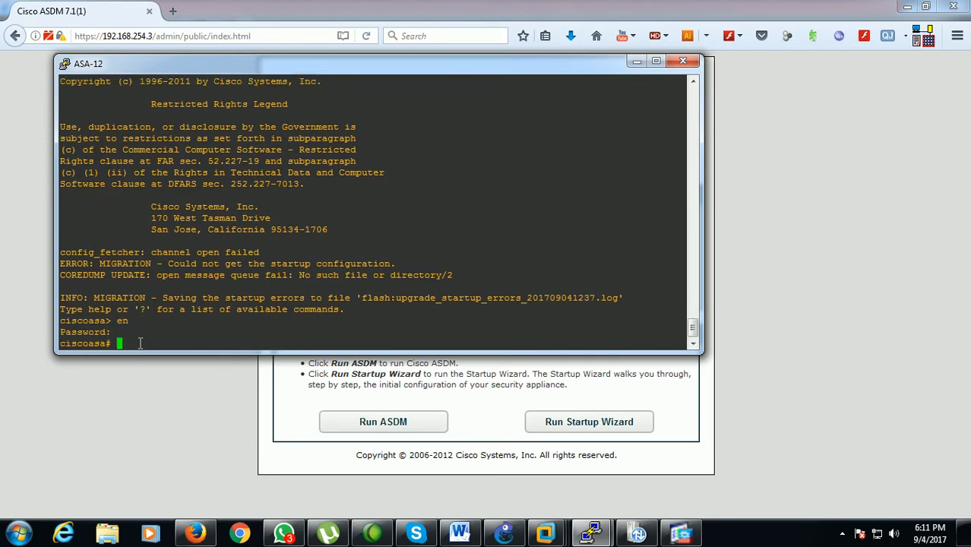
type("conf t")
key("Return")
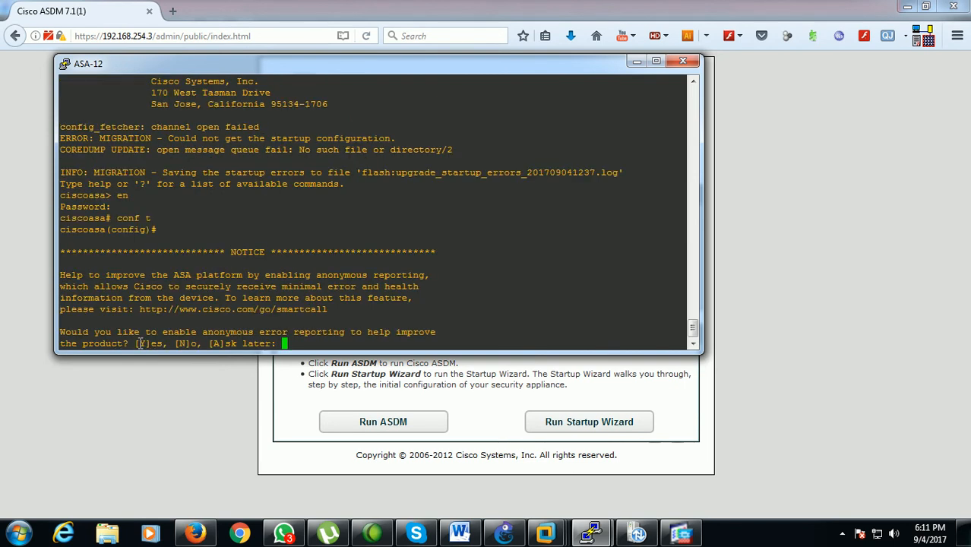
Answer no to enabling anonymous error reporting on ASA-12
type("no")
key("Return")
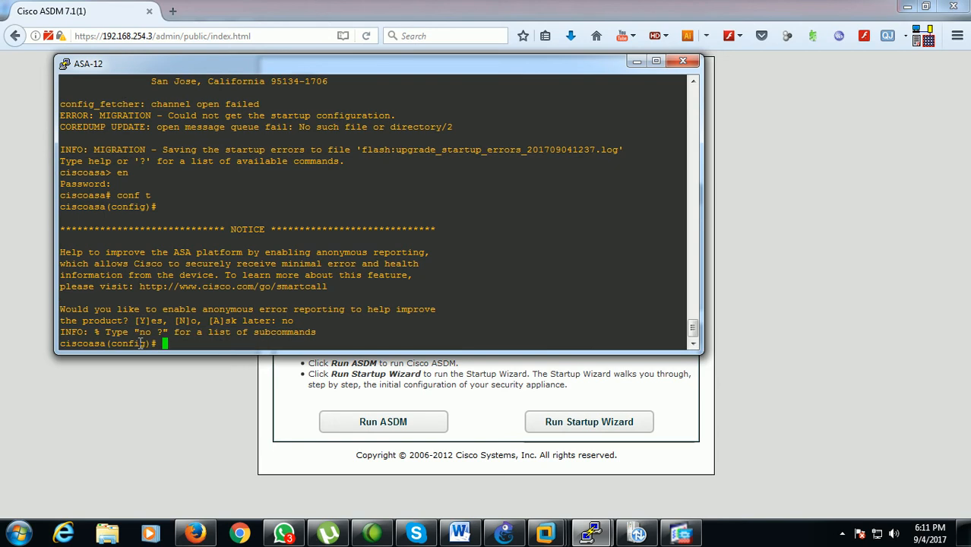
key("Return")
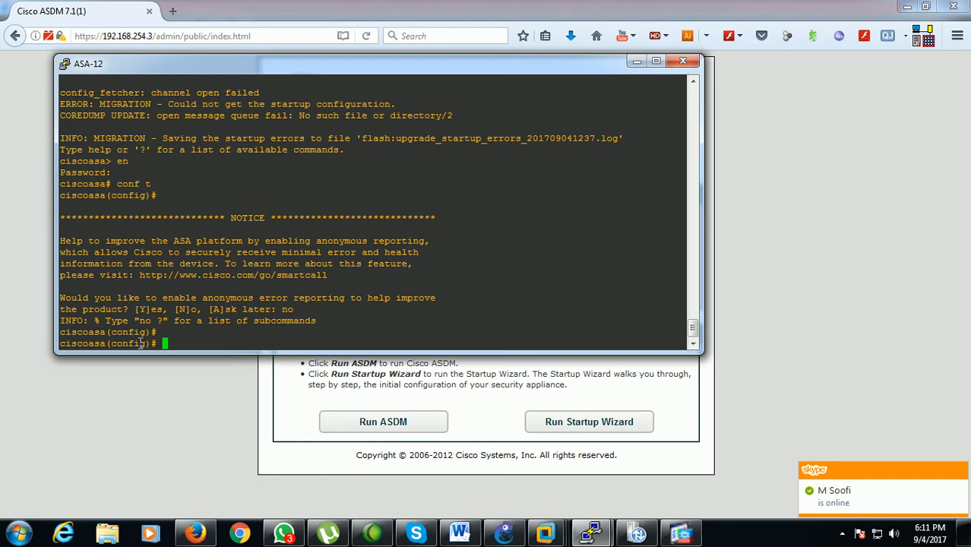
Set the ASA-12 hostname to SITE2
type("hostname ")
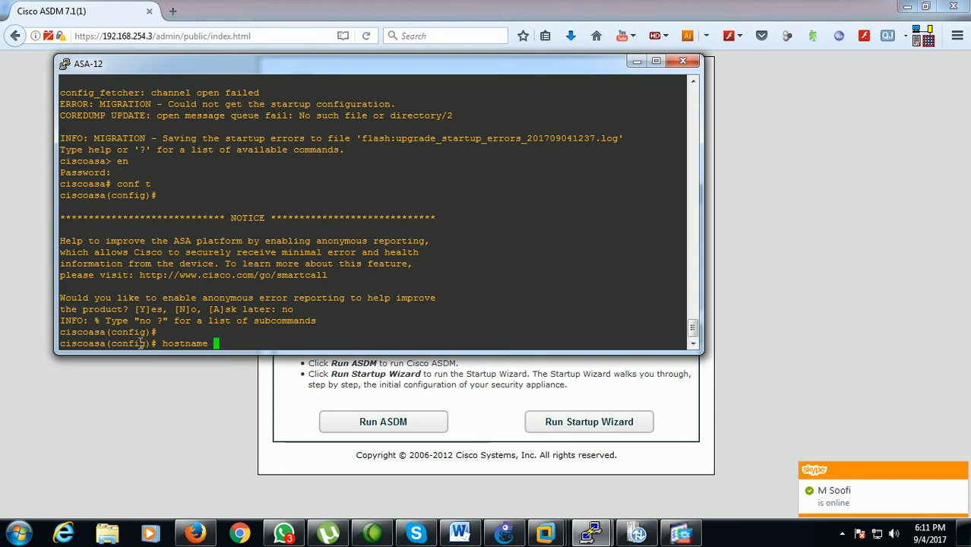
type("SI")
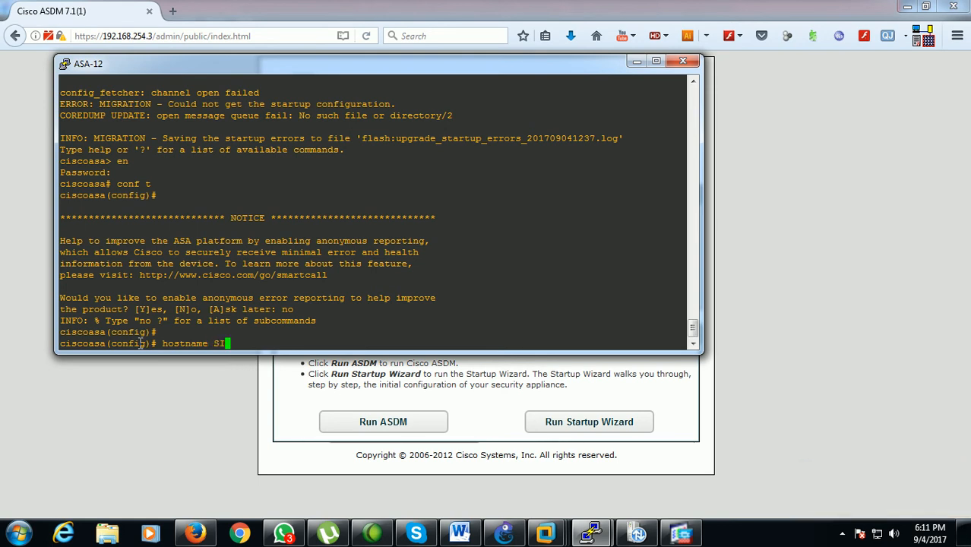
type("TE2")
key("Return")
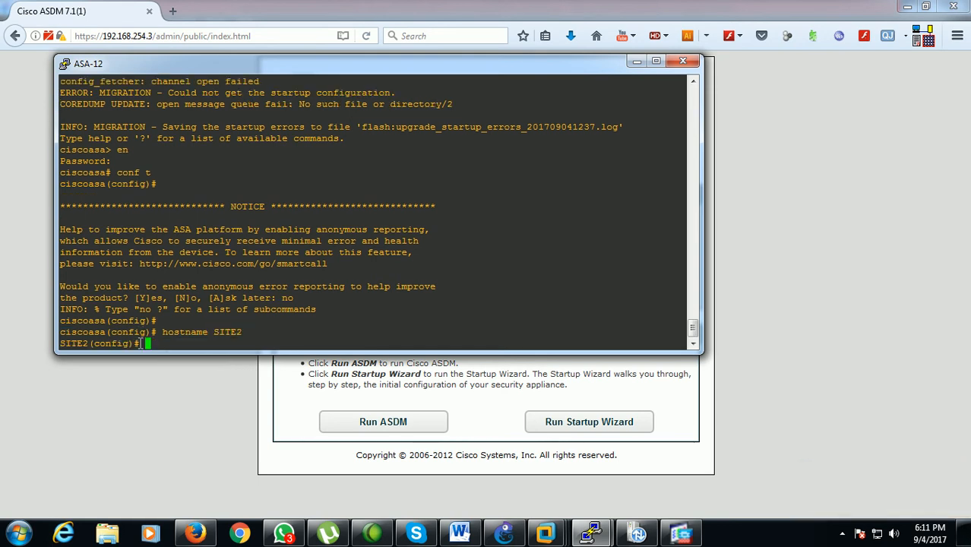
Check the ASA-12 management port in the GNS3 topology and assign interface g2 the address 192.168.254.4 255.255.255.0
type("int")
left_click(504, 531)
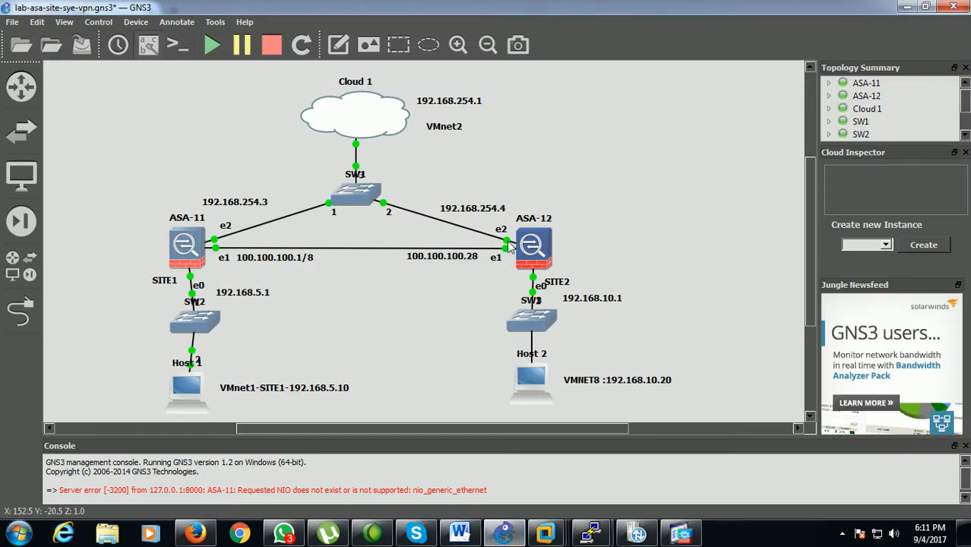
mouse_move(591, 532)
left_click(631, 487)
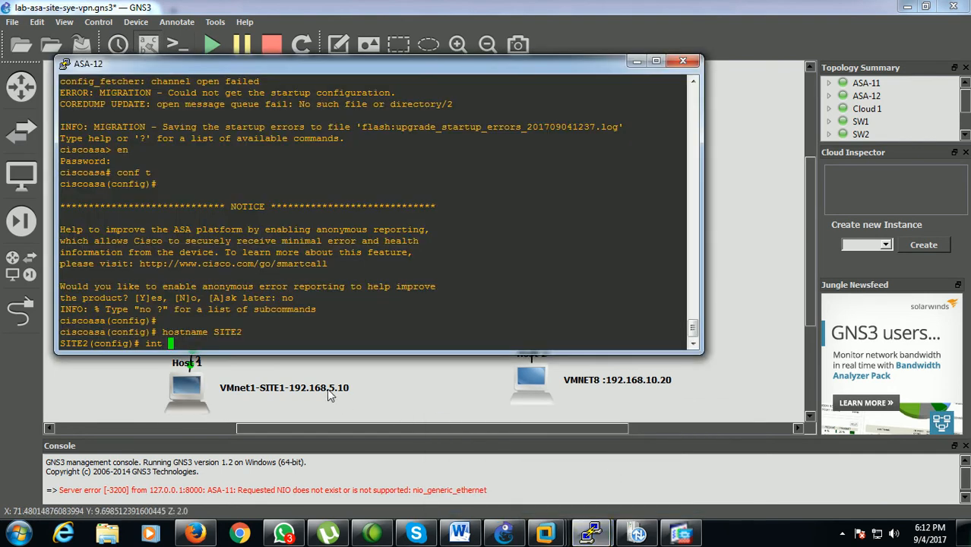
type("g2")
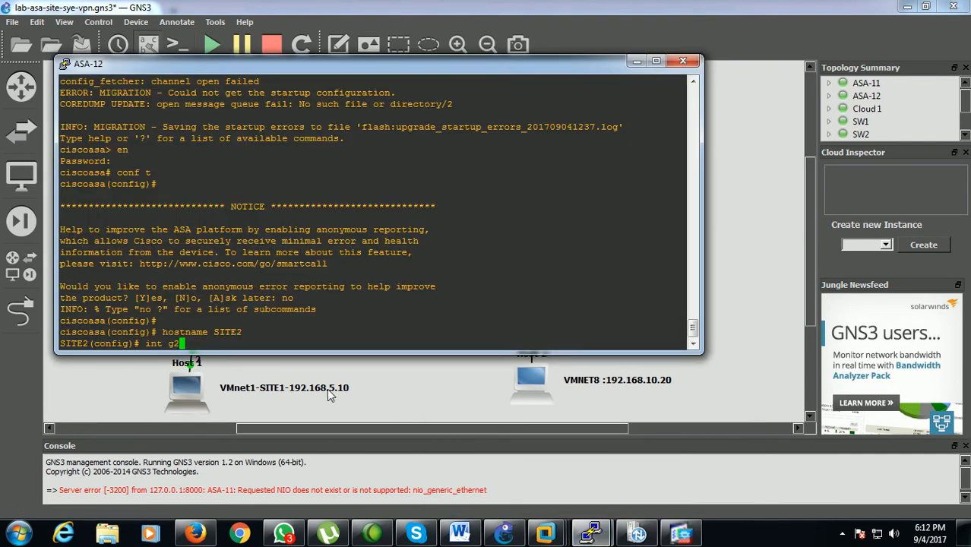
key("Return")
type("ip add ")
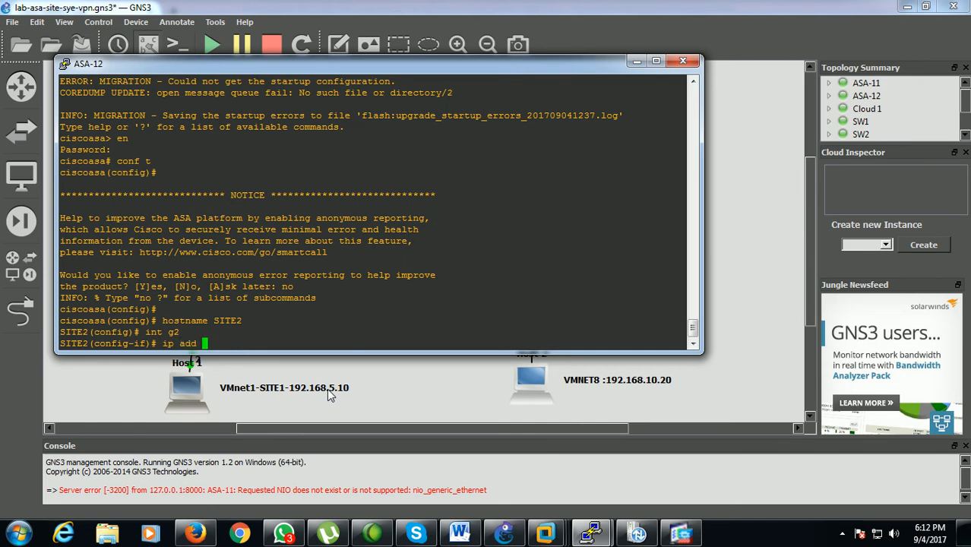
type("192.168.254.4  255.255.255.0")
key("Return")
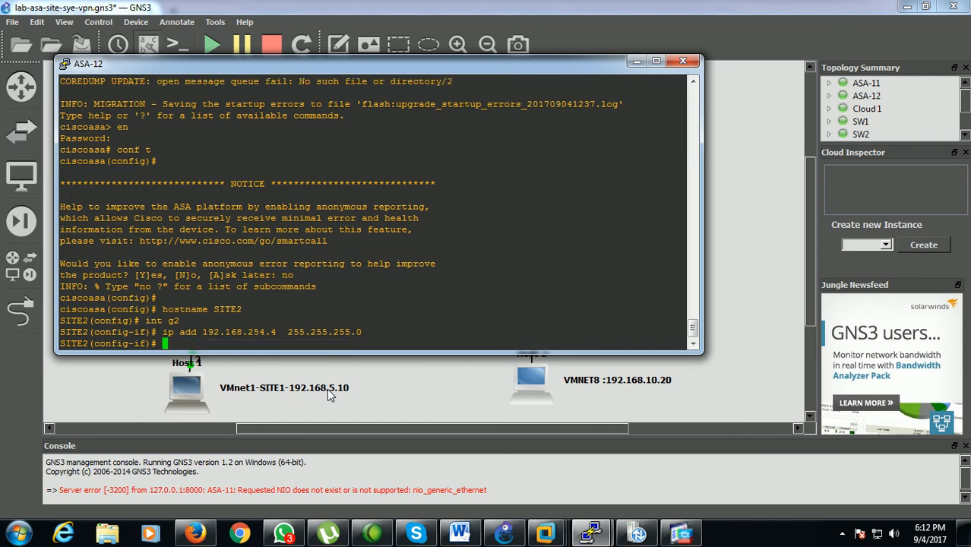
Enable interface g2 on SITE2 with the no sh command
type("no sh")
key("Return")
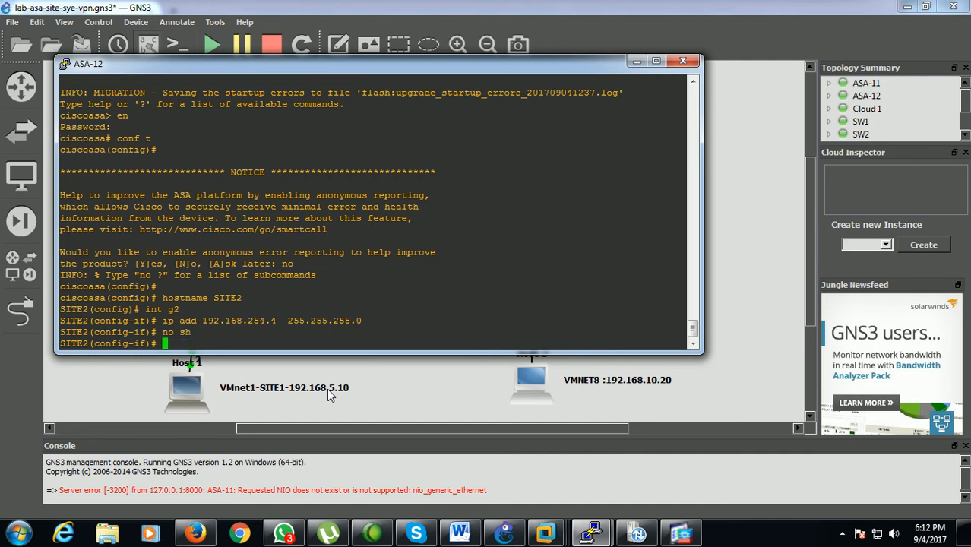
Name interface g2 on SITE2 mgmt with the nameif command
type("nameif mgmt")
key("Return")
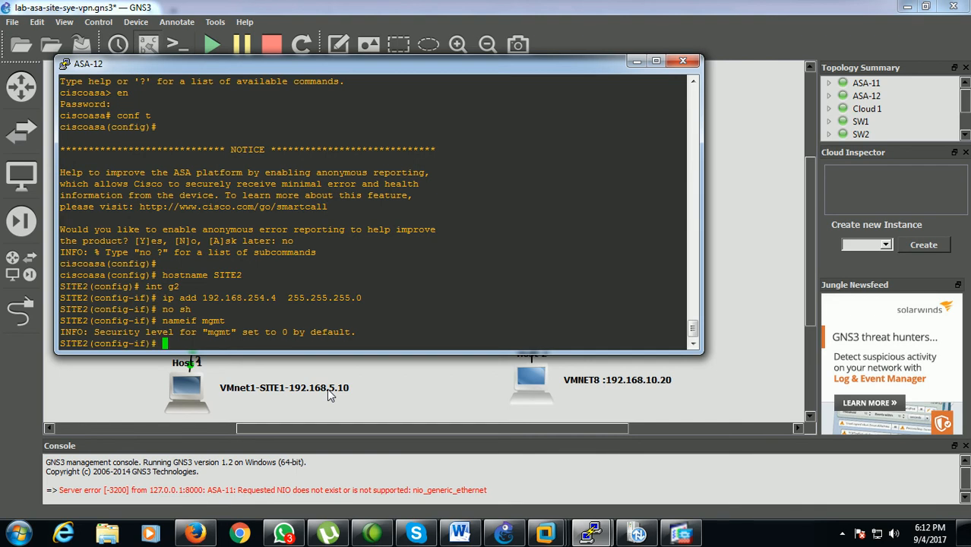
Ping 192.168.254.1 from SITE2 to test management connectivity
type("ping 192.168.254.1")
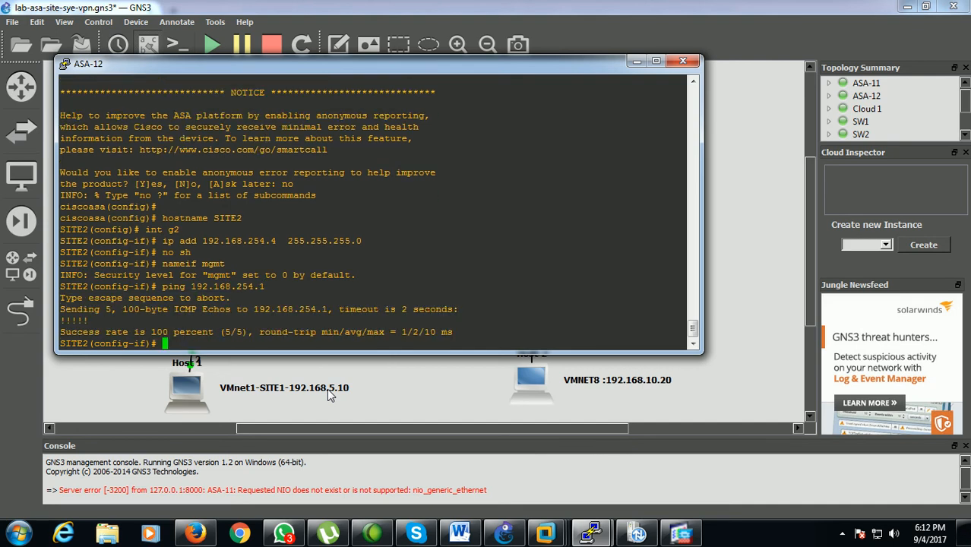
Enable the HTTP server on SITE2 with http server enable
type("http server enab")
key("Tab")
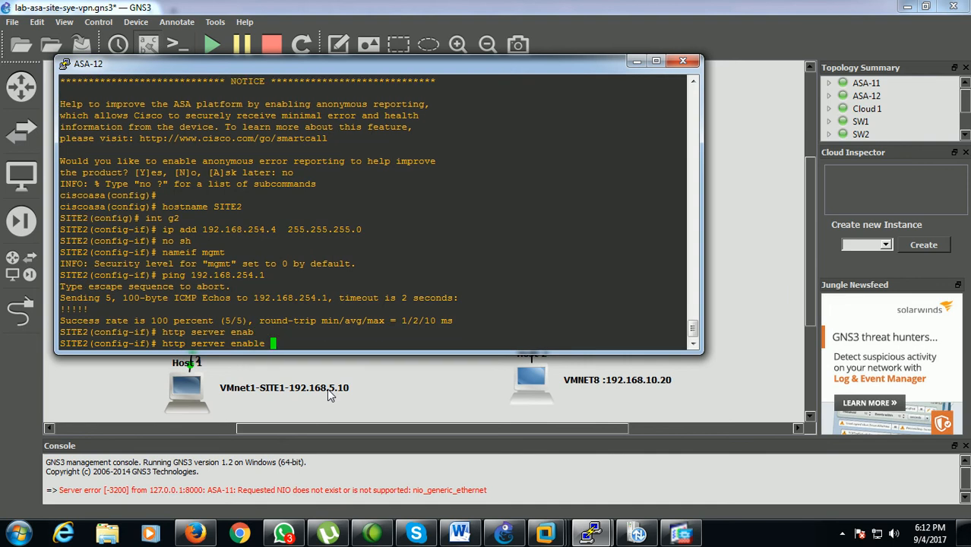
key("Return")
Allow HTTP management access to SITE2 from network 192.168.254.0 255.255.255.0 on the mgmt interface
type("htt")
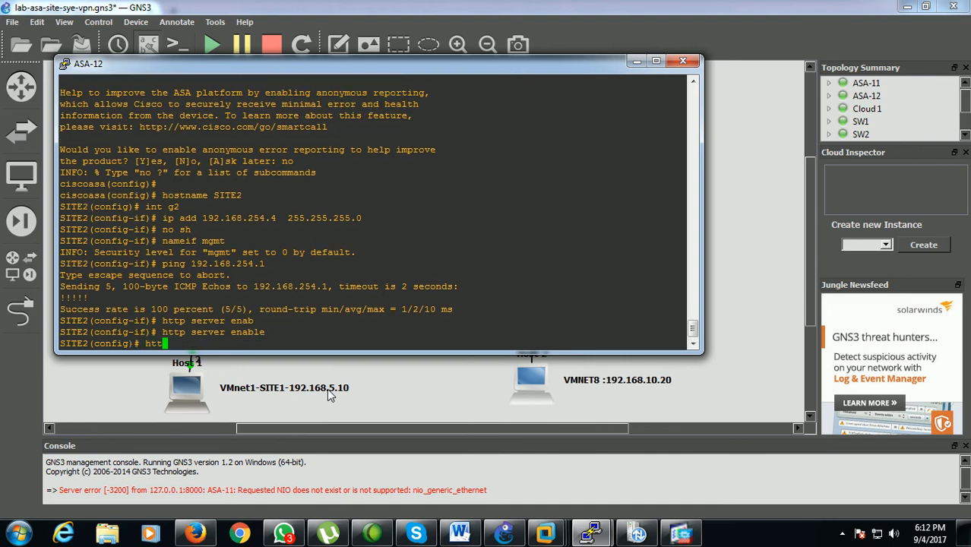
type("p 192.168.254.0 255.255.255.")
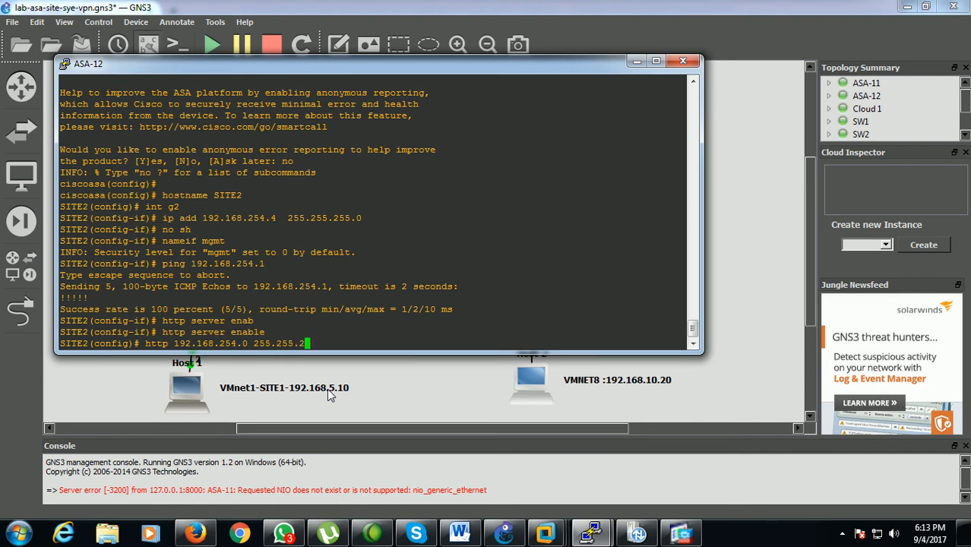
type("0 mgmt")
key("Return")
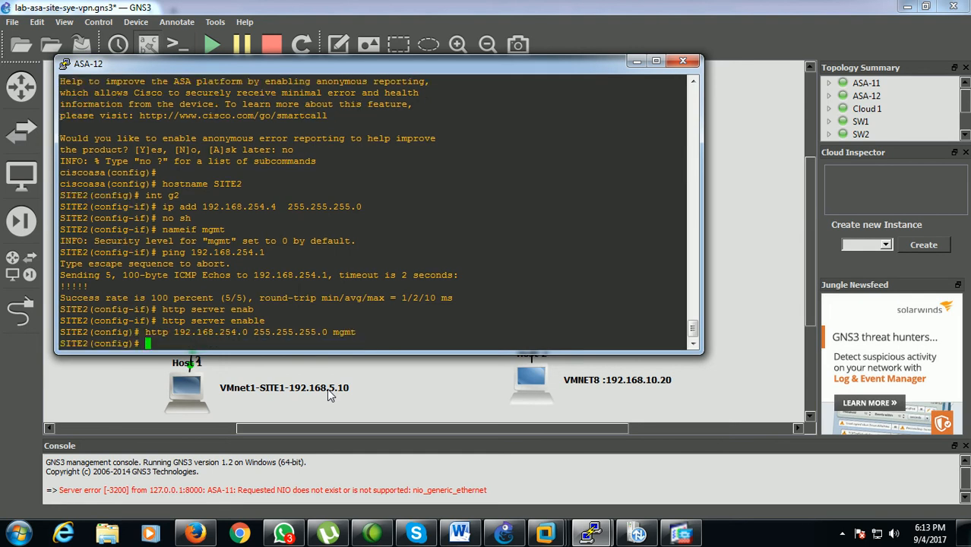
Create a local administrator account on SITE2 with its username, account password and privilege 15
type("username sai password ")
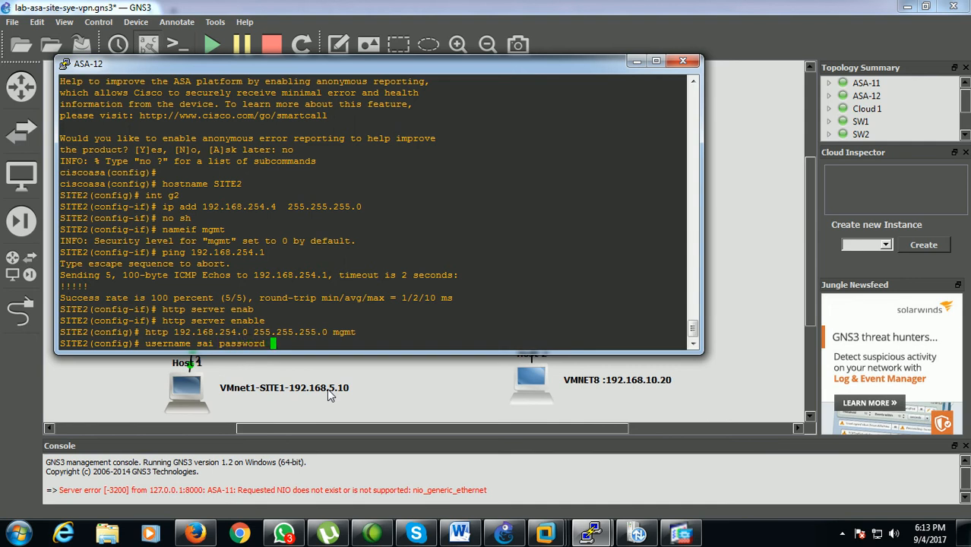
type("cisco pr")
key("Tab")
type("15")
key("Return")
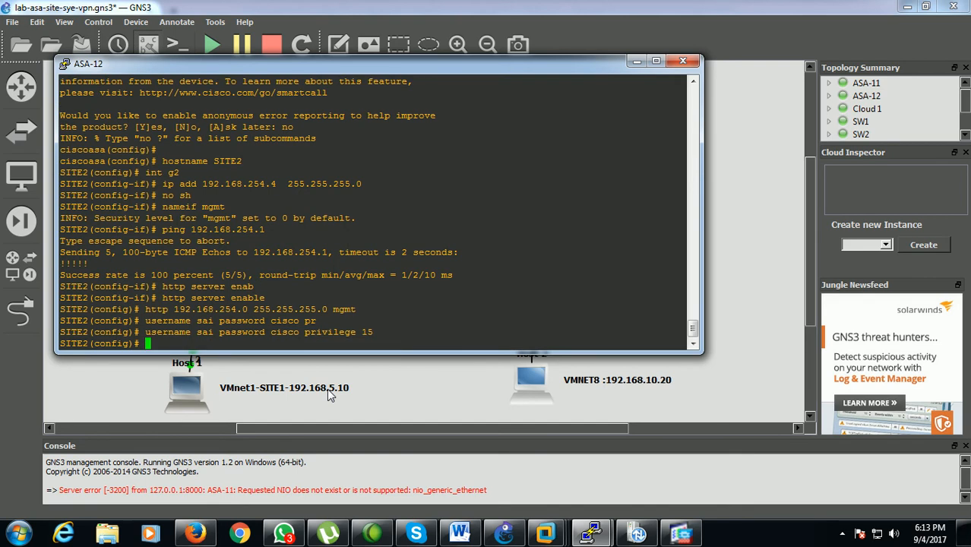
Leave configuration mode on SITE2 and start a tftp: to flash: copy from remote host 192.168.254.1
key("ctrl+z")
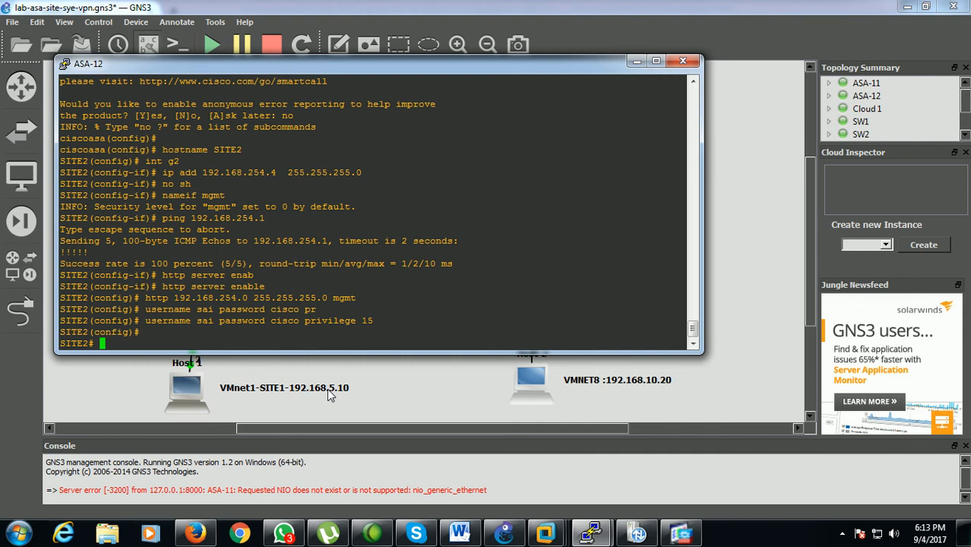
type("copy tf")
key("Tab")
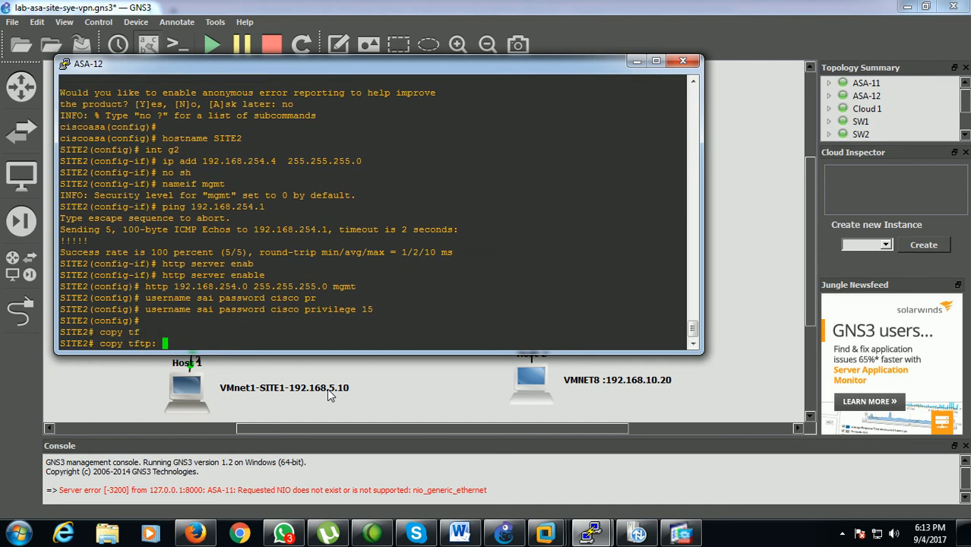
type("flas")
key("Tab")
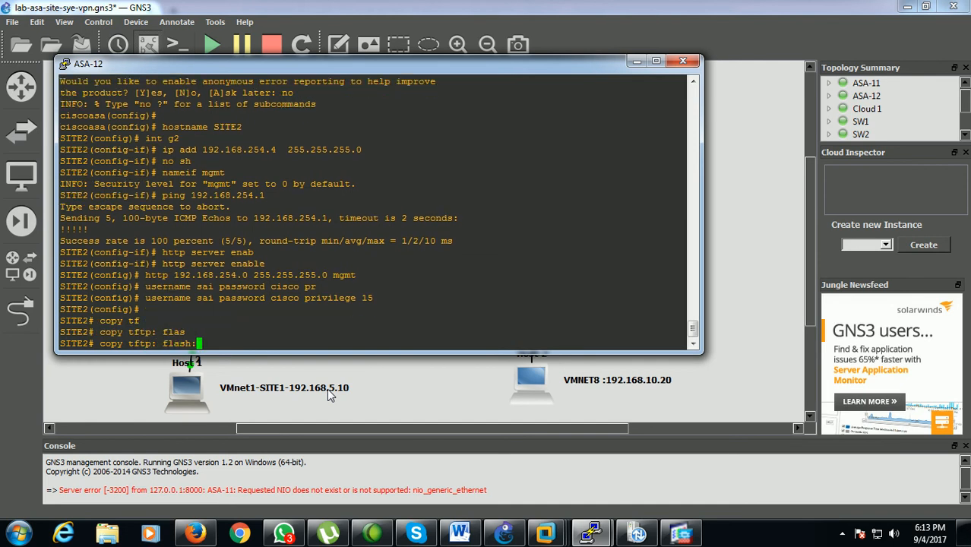
key("Return")
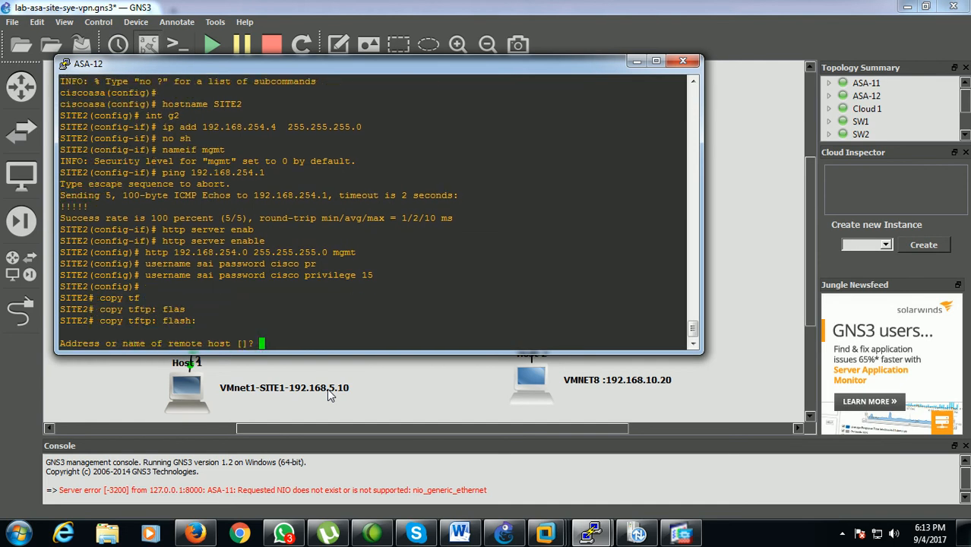
type("192.168.254.1")
key("Return")
Copy the source file asdm-711.bin to SITE2's flash, keeping the default destination filename
type("asdm.")
key("BackSpace")
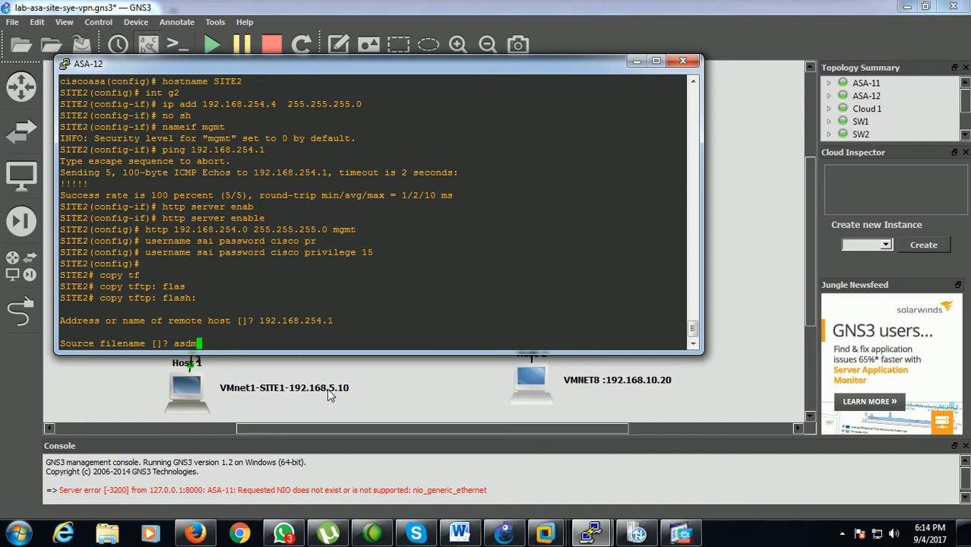
type("-711.bin")
key("Return")
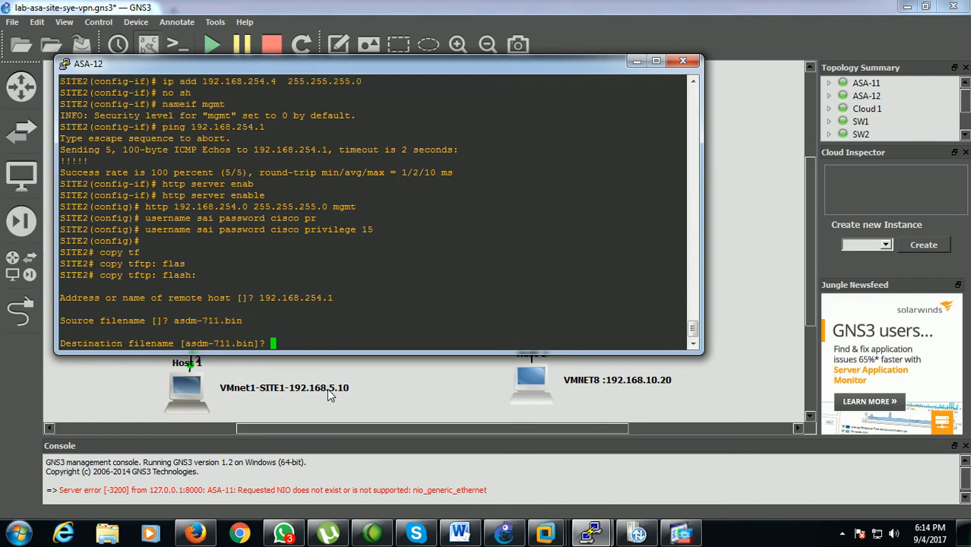
key("Return")
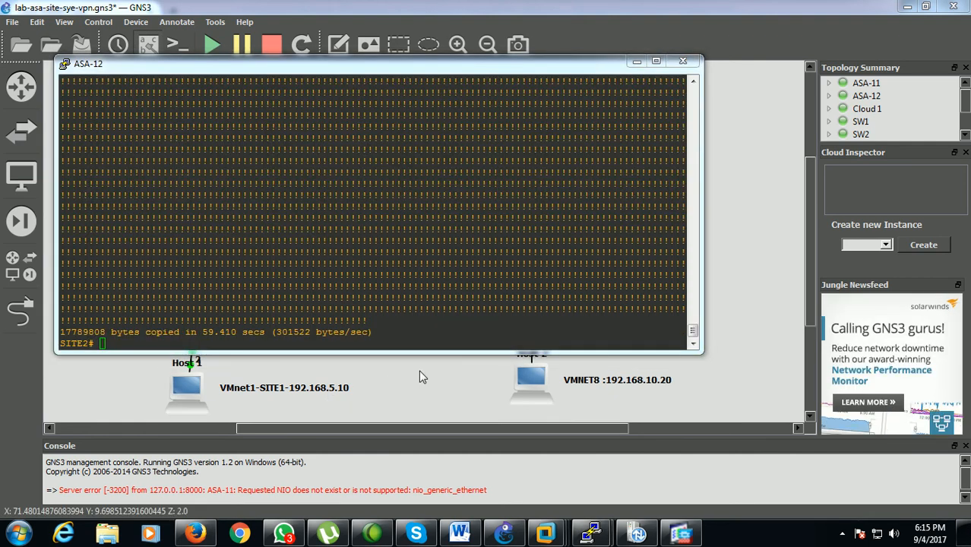
Show SITE2's brief interface IP listing and check the management address of GigabitEthernet2
left_click(212, 343)
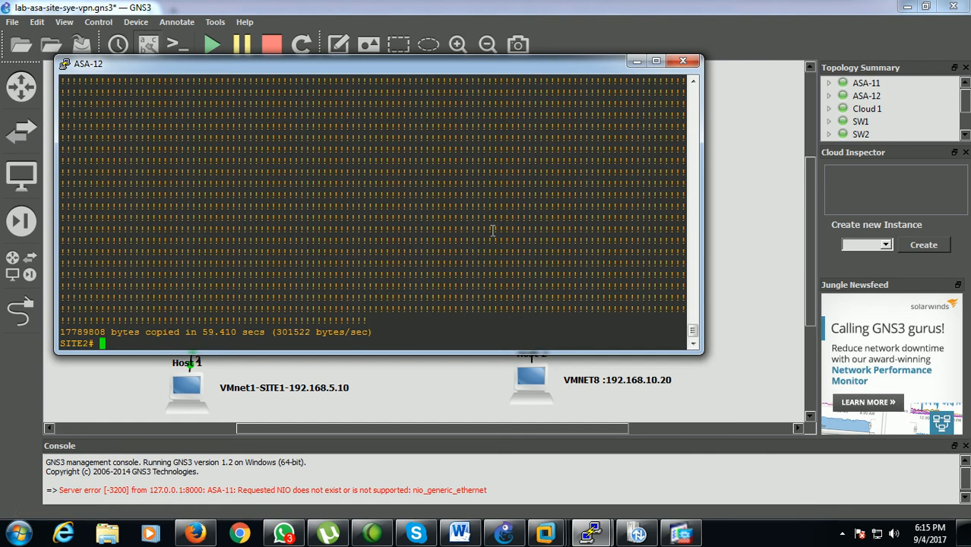
type("sh int ip bri")
key("Return")
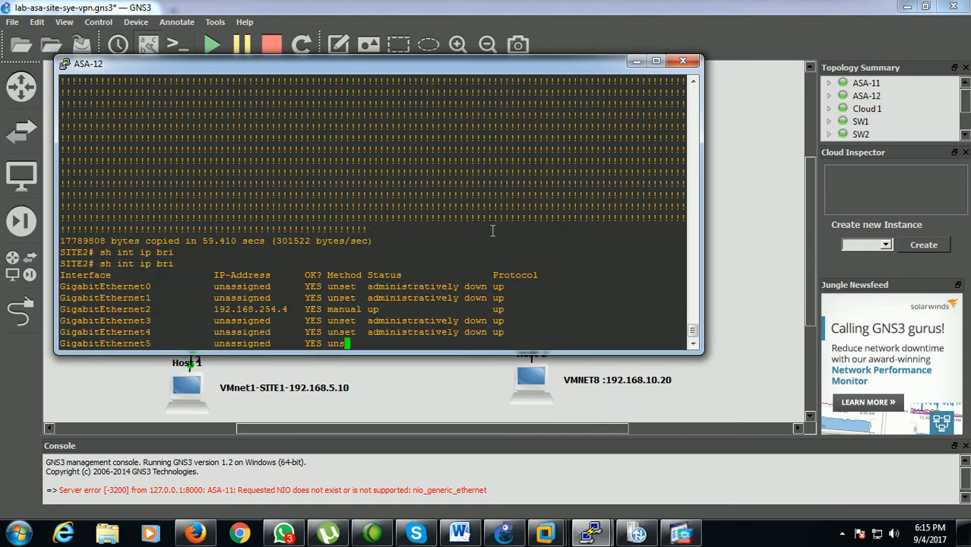
left_click_drag(210, 299, 296, 302)
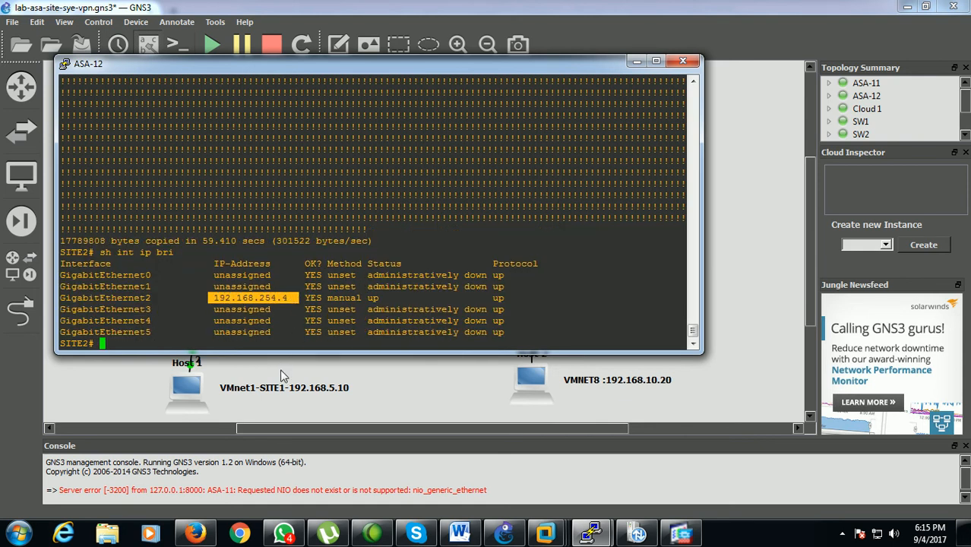
left_click(408, 405)
left_click(211, 528)
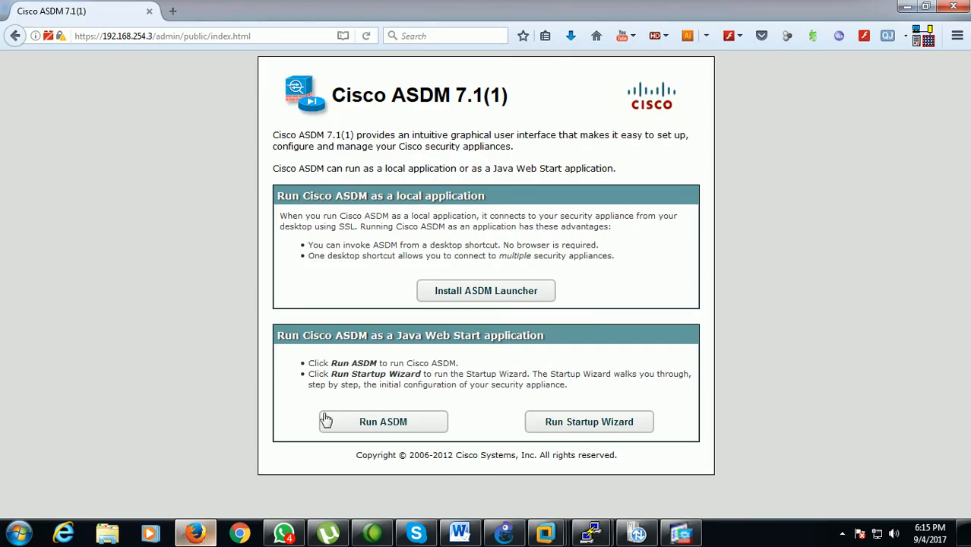
left_click(173, 11)
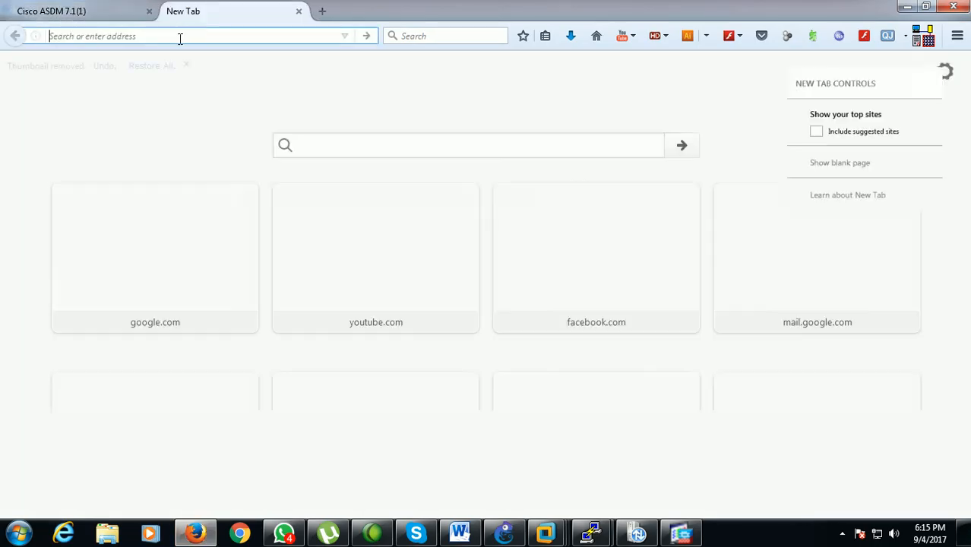
type("http")
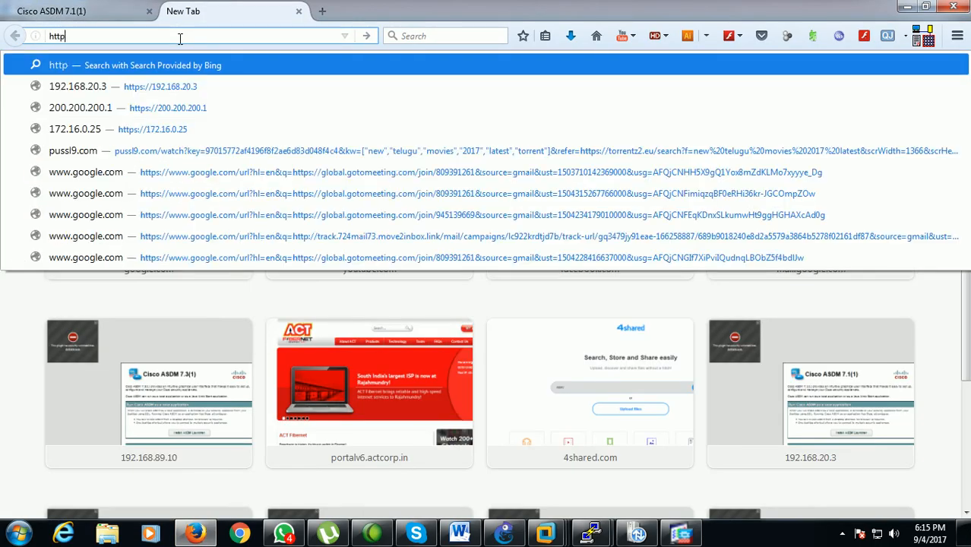
type("s://")
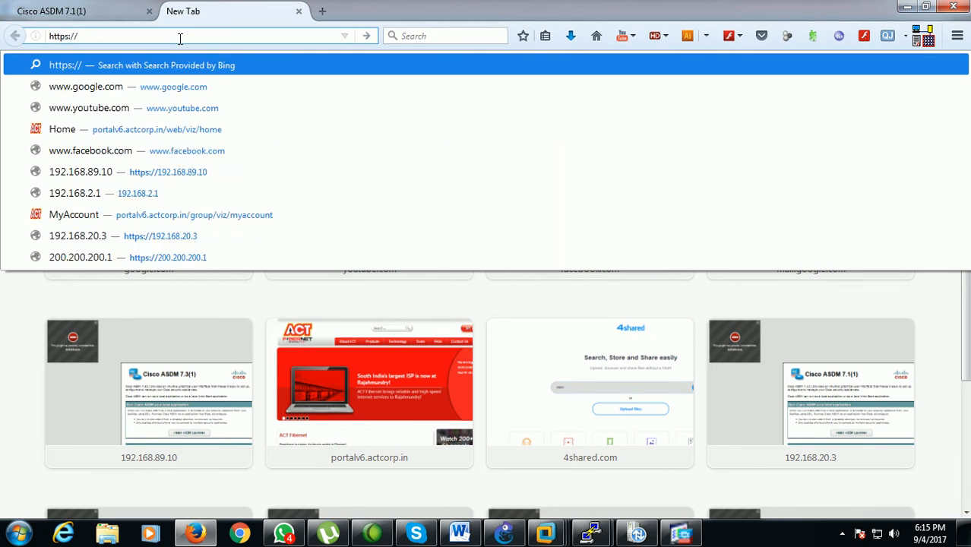
type("192.168.")
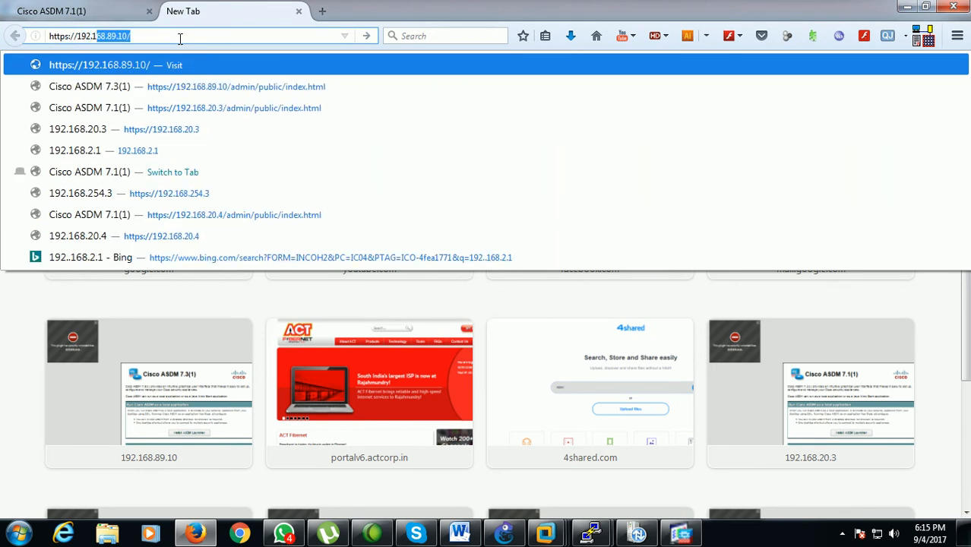
type("254.4")
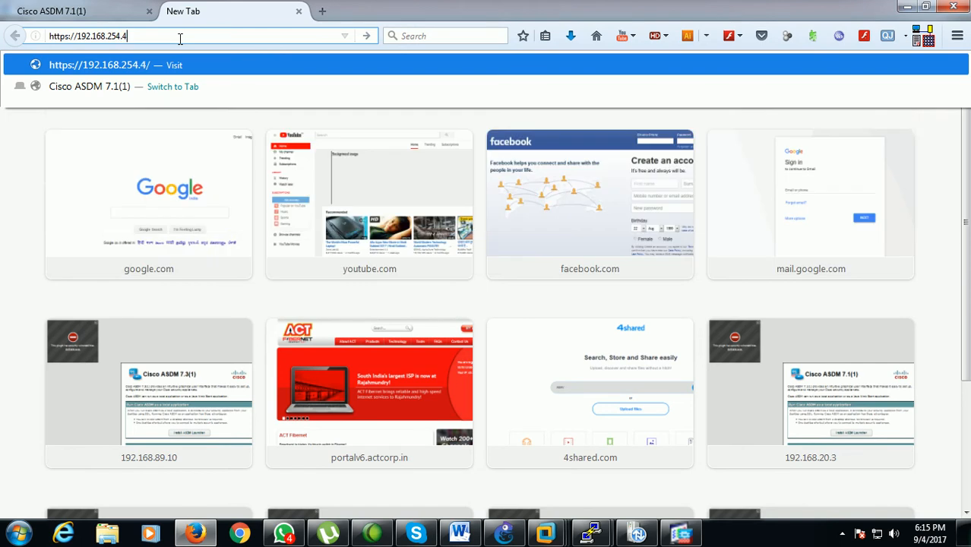
key("Return")
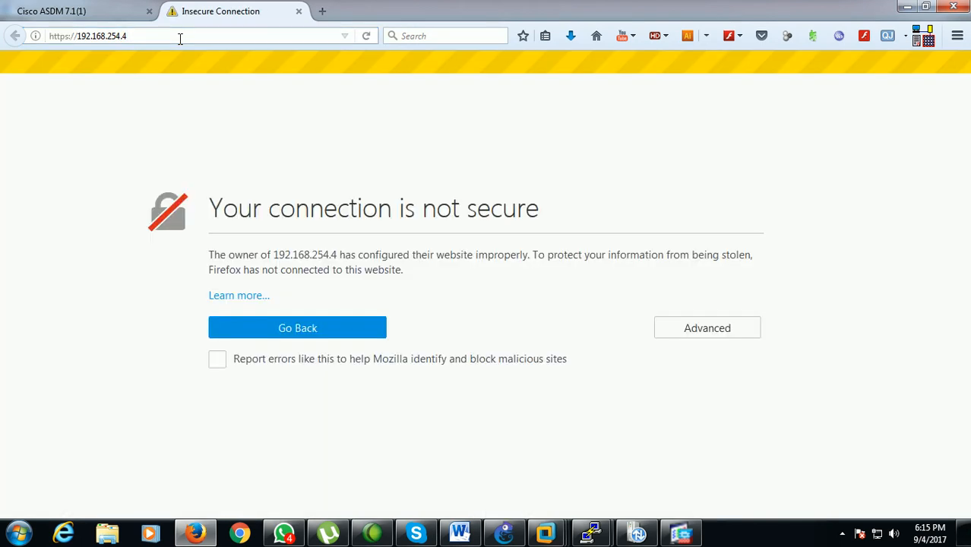
Add and confirm a security exception for the self-signed certificate of 192.168.254.4
left_click(707, 328)
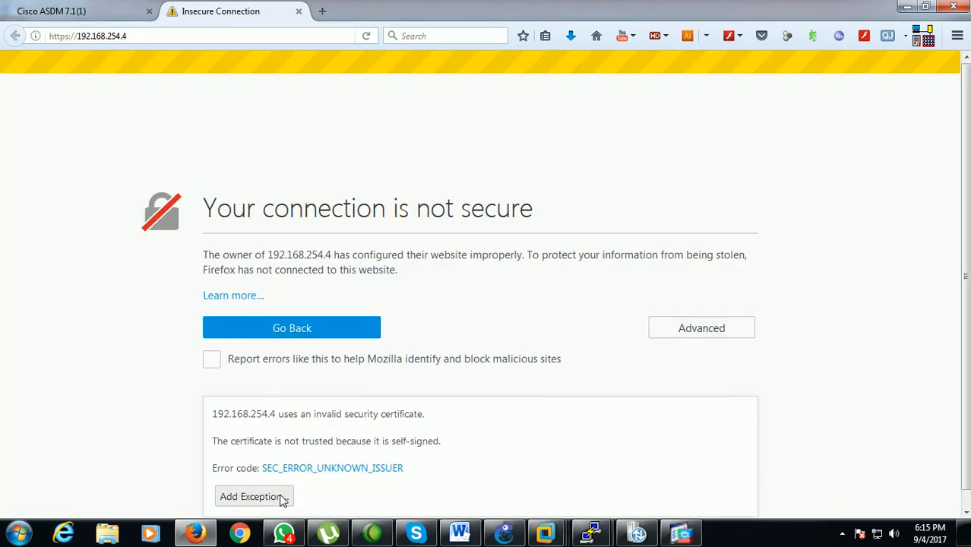
left_click(254, 497)
left_click(530, 415)
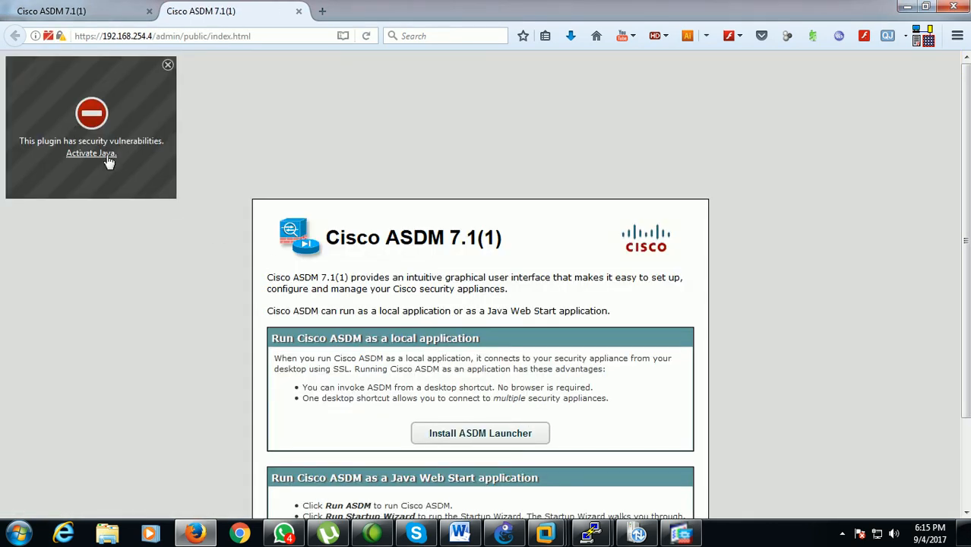
Activate Java on the ASDM page and run ASDM through Java Web Start Launcher, accepting the untrusted connection and the Cisco launcher application
left_click(108, 156)
left_click(205, 120)
left_click(397, 428)
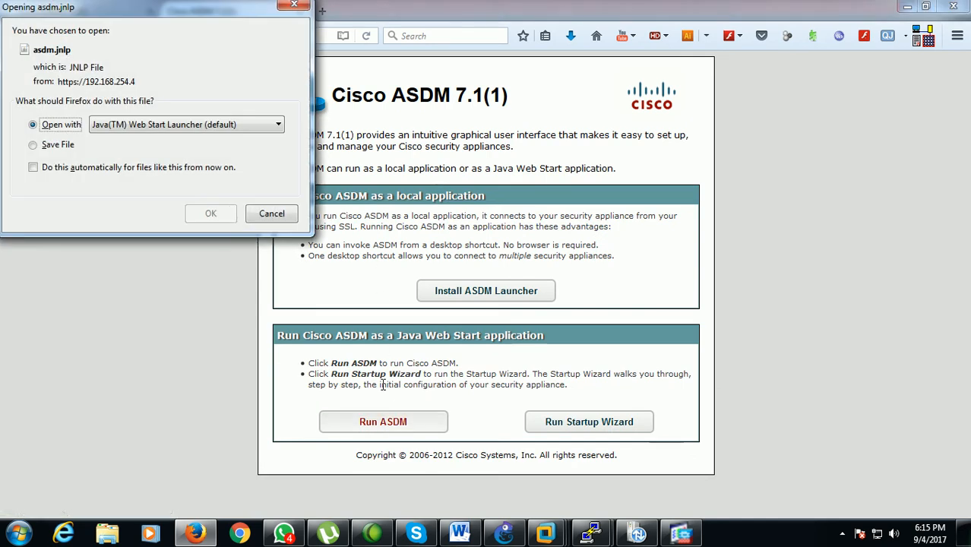
left_click(225, 212)
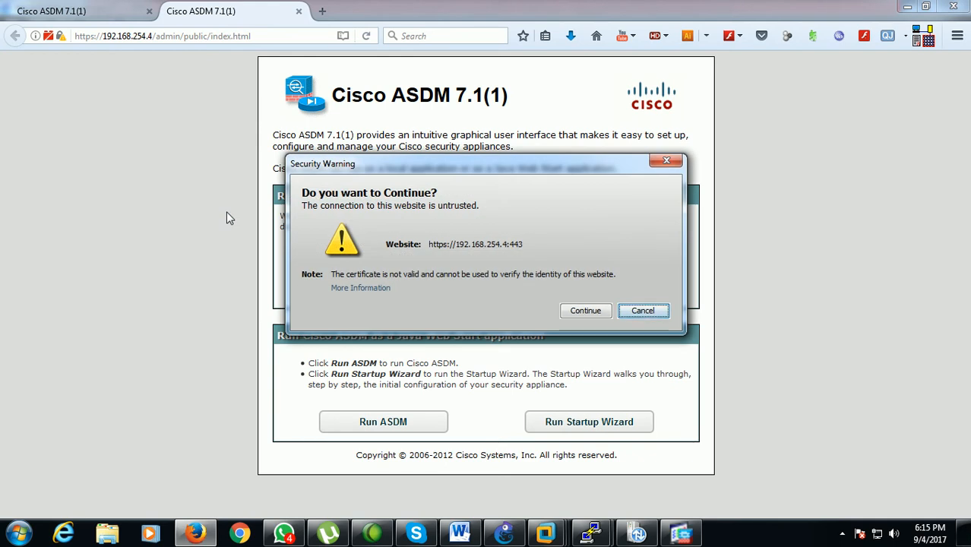
left_click(567, 311)
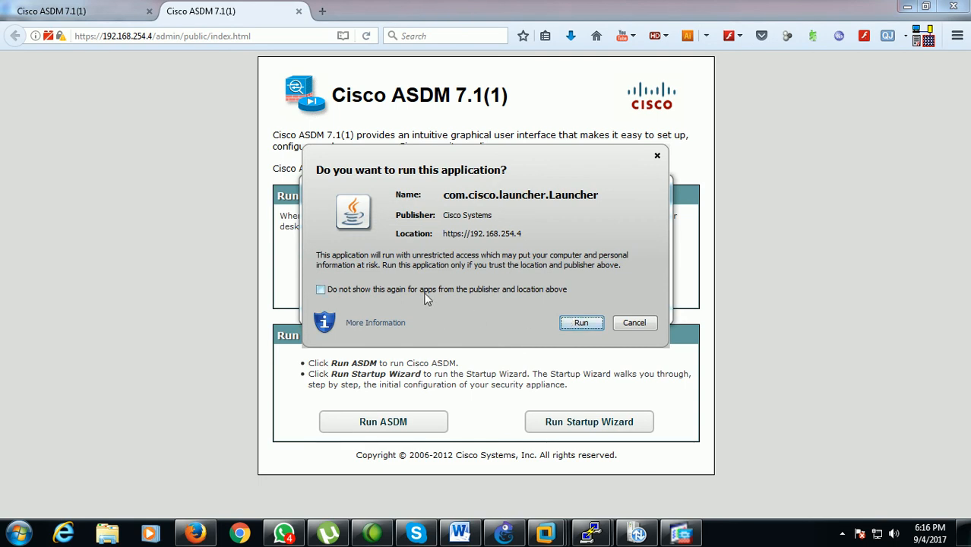
left_click(580, 326)
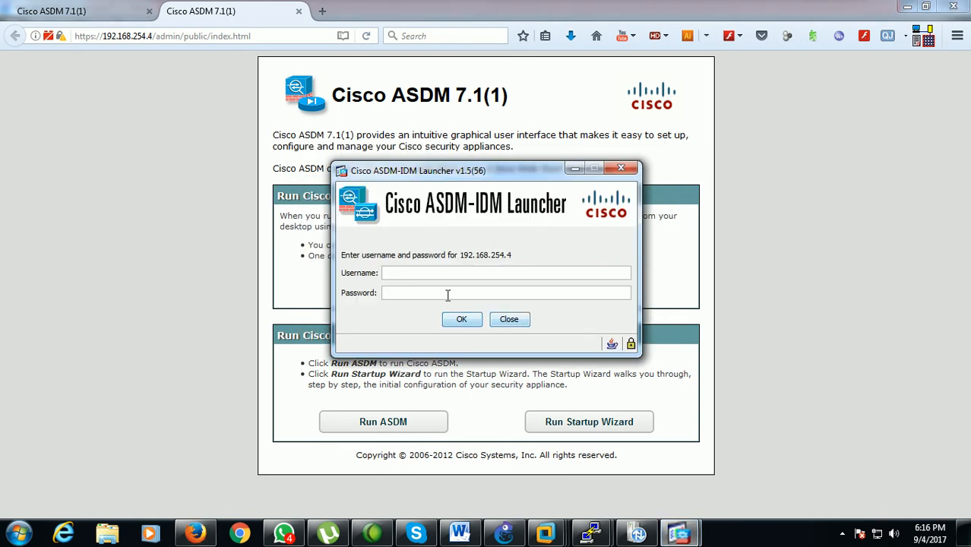
Log in to the Cisco ASDM-IDM Launcher for 192.168.254.4 with the administrator username and account password
type("sai")
key("Return")
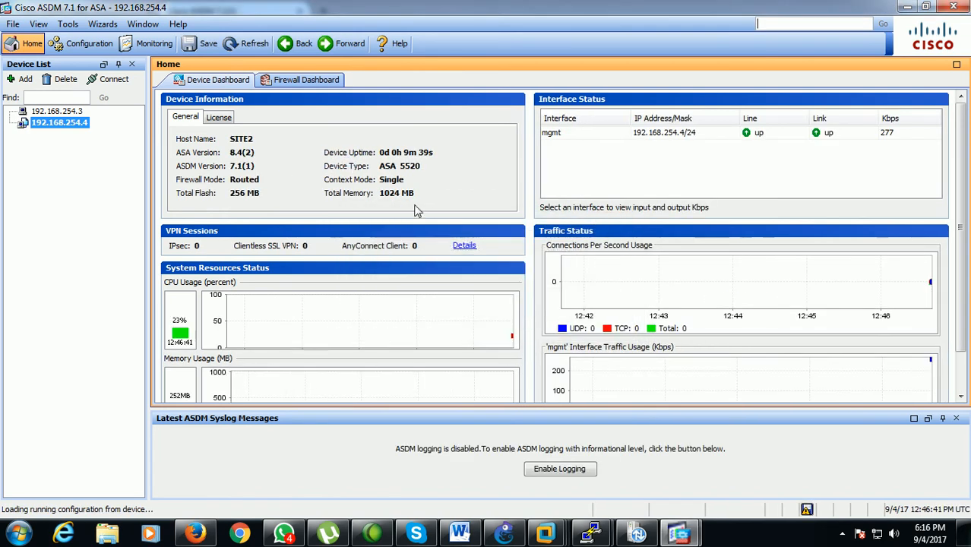
Delete 192.168.254.3 from SITE2's ASDM device list and switch to the ASDM window connected to SITE1
left_click(70, 112)
right_click(82, 114)
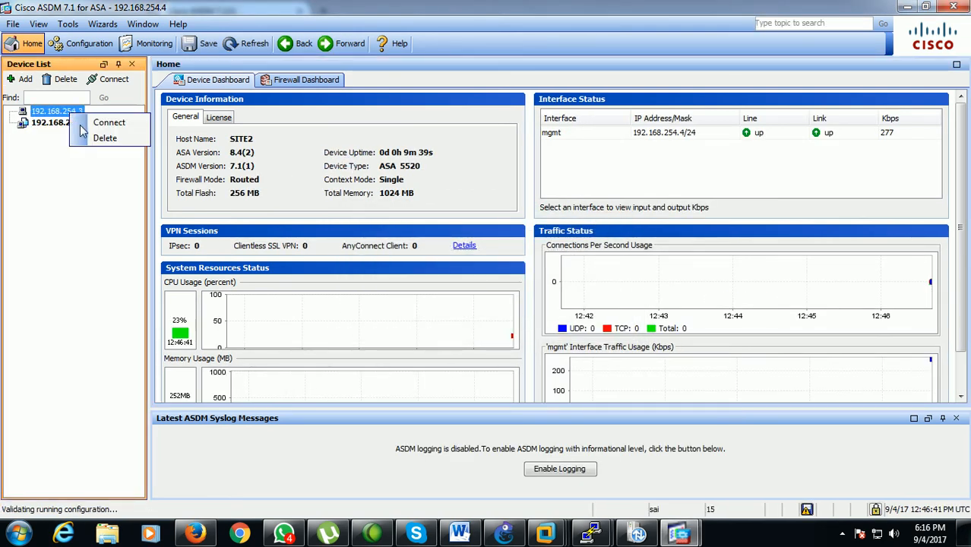
left_click(91, 137)
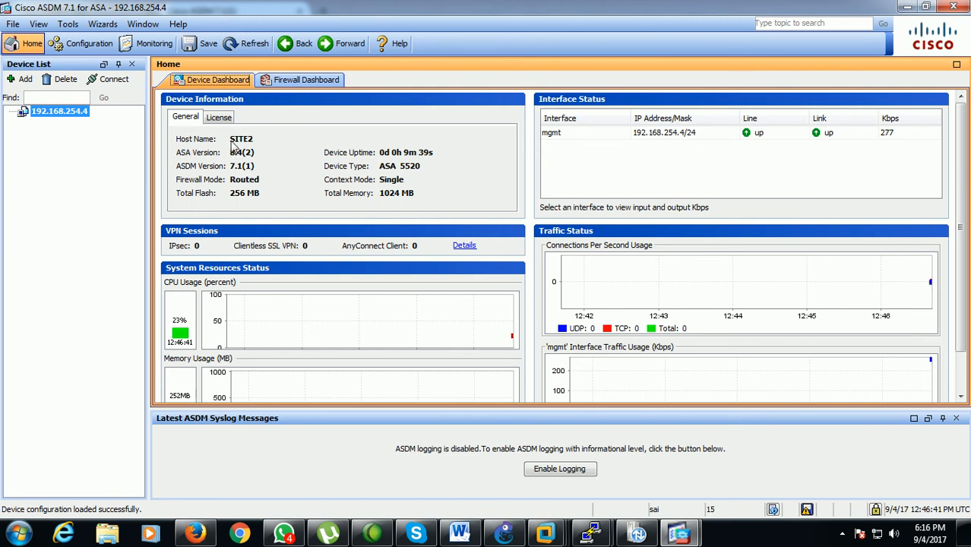
mouse_move(680, 536)
left_click(630, 487)
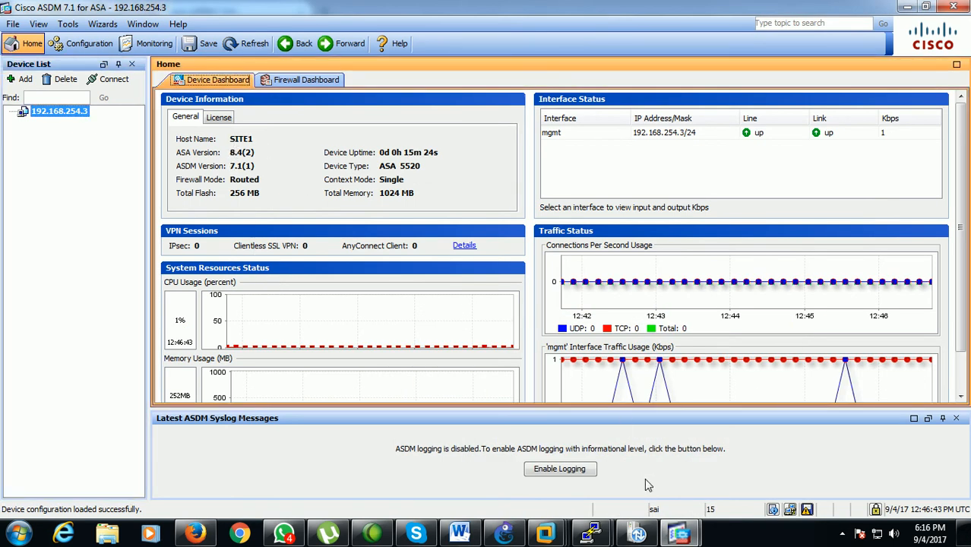
Bring up the ASDM window connected to SITE2 and view its device dashboard
mouse_move(687, 529)
left_click(760, 460)
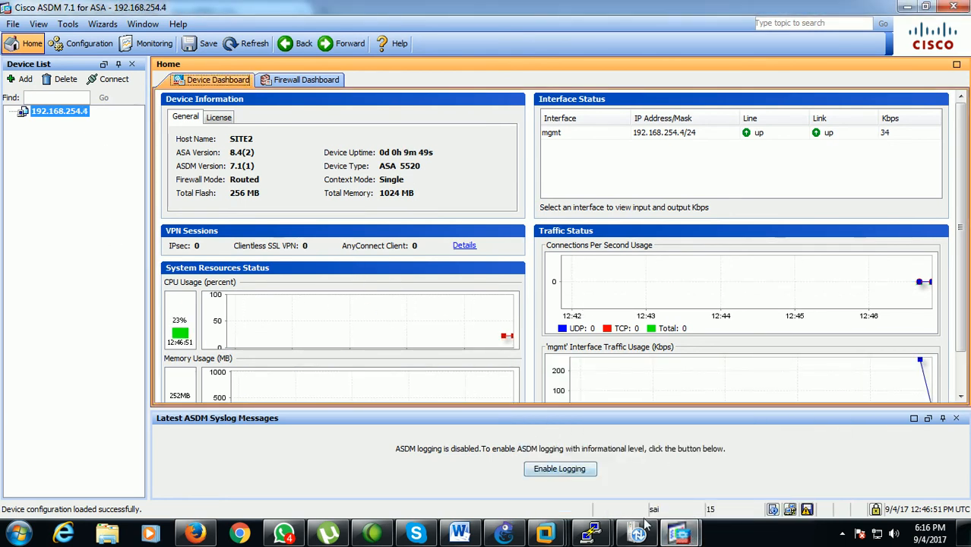
mouse_move(675, 538)
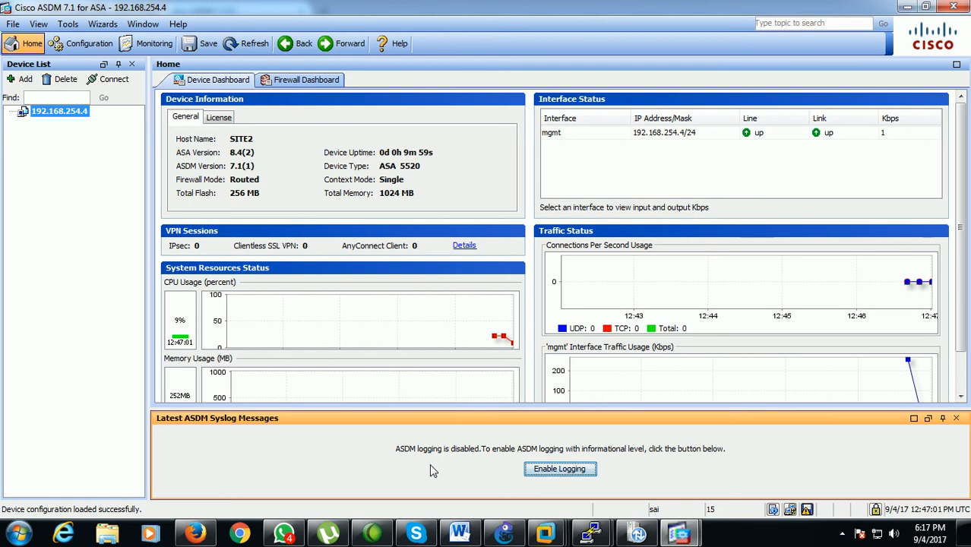
Switch to GNS3, nudge the 100.100.100.1/8 label down, and add an "outside" note above the middle of the ASA-11 to ASA-12 link
left_click(516, 535)
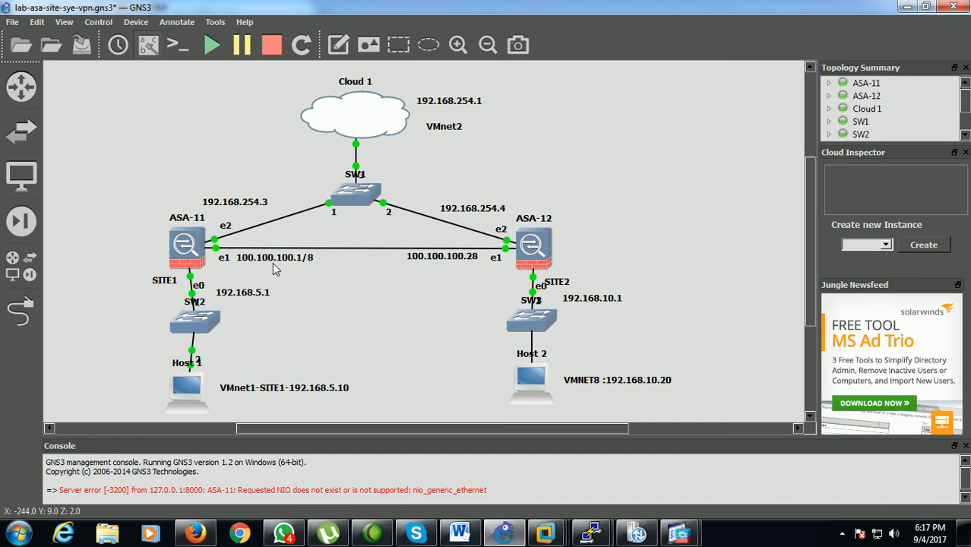
left_click_drag(256, 262, 256, 268)
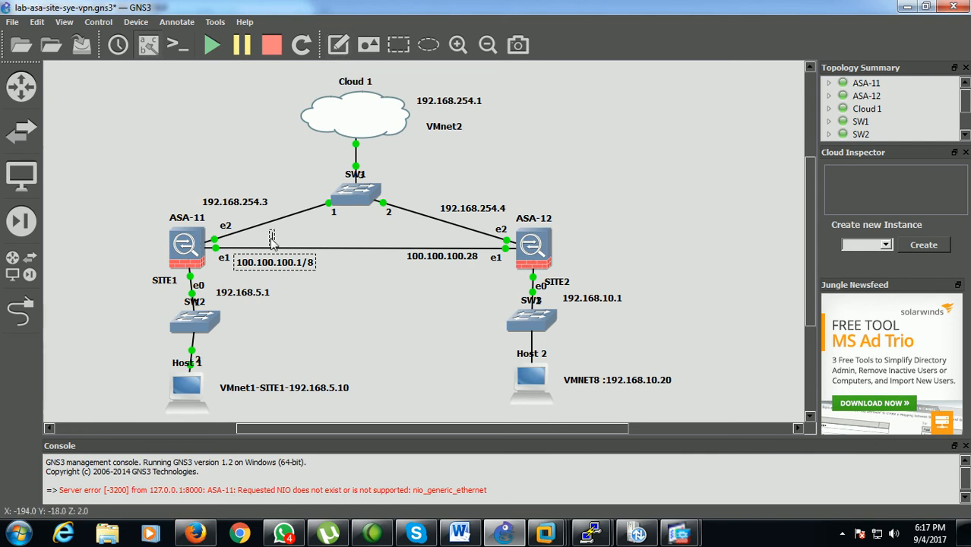
type("utside")
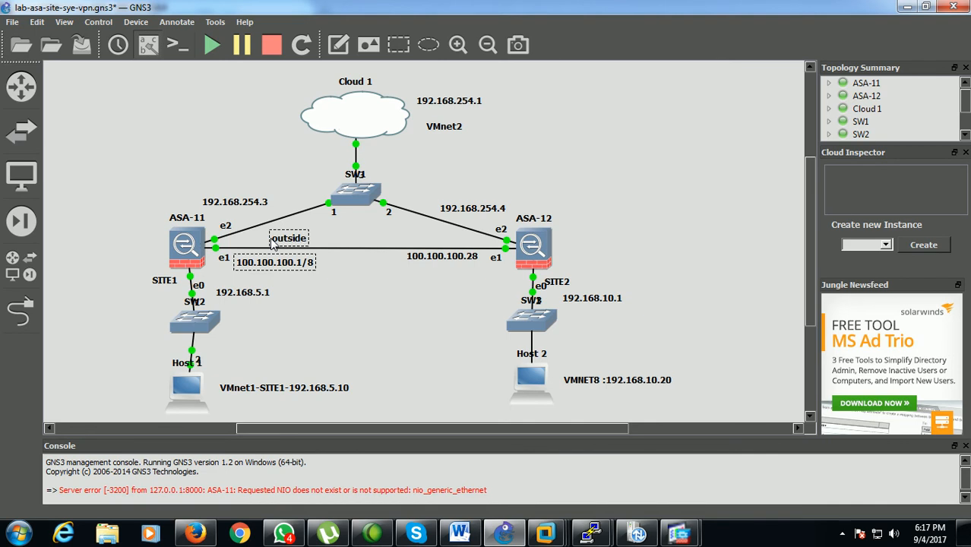
left_click(347, 284)
left_click_drag(298, 242, 369, 244)
left_click(372, 284)
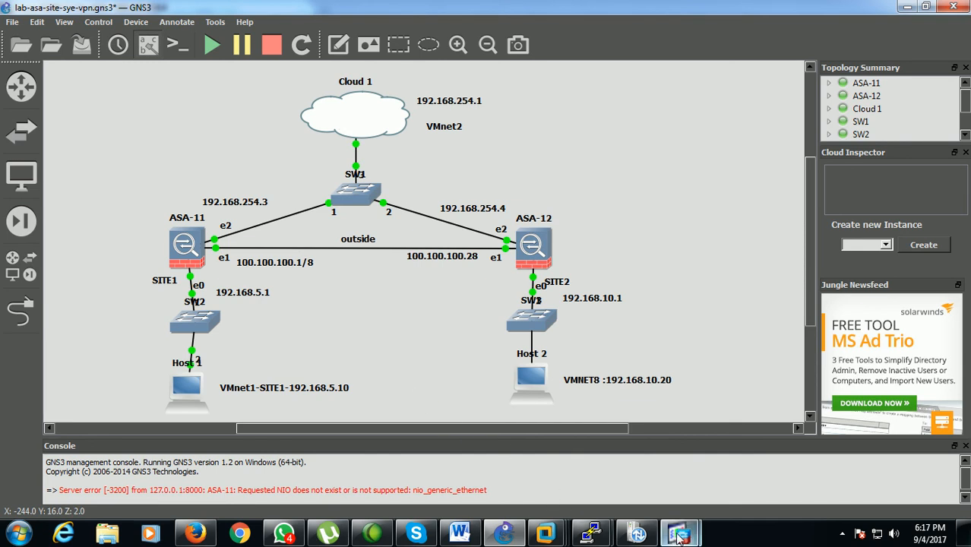
Switch to the ASDM window connected to SITE1 and open its interface configuration
mouse_move(678, 536)
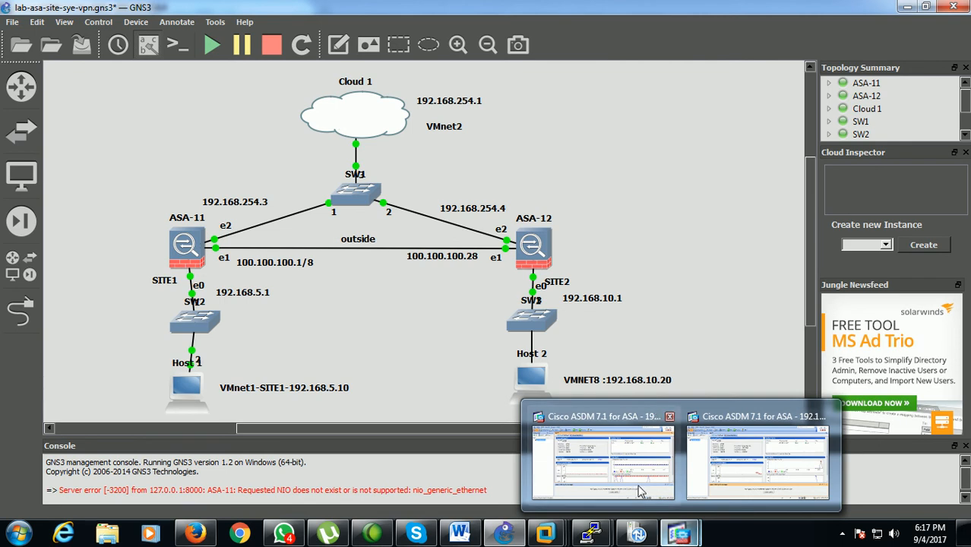
left_click(631, 473)
left_click(85, 246)
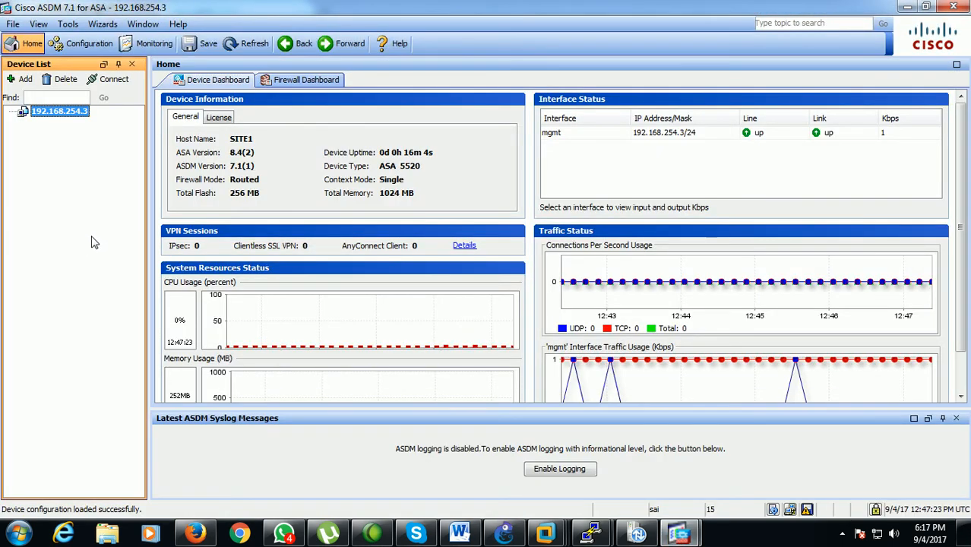
left_click(89, 44)
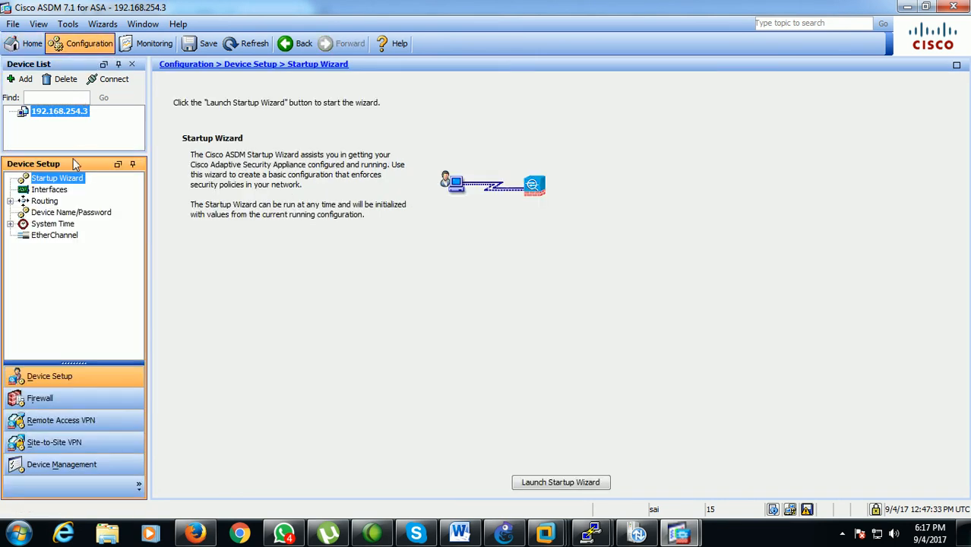
left_click(59, 191)
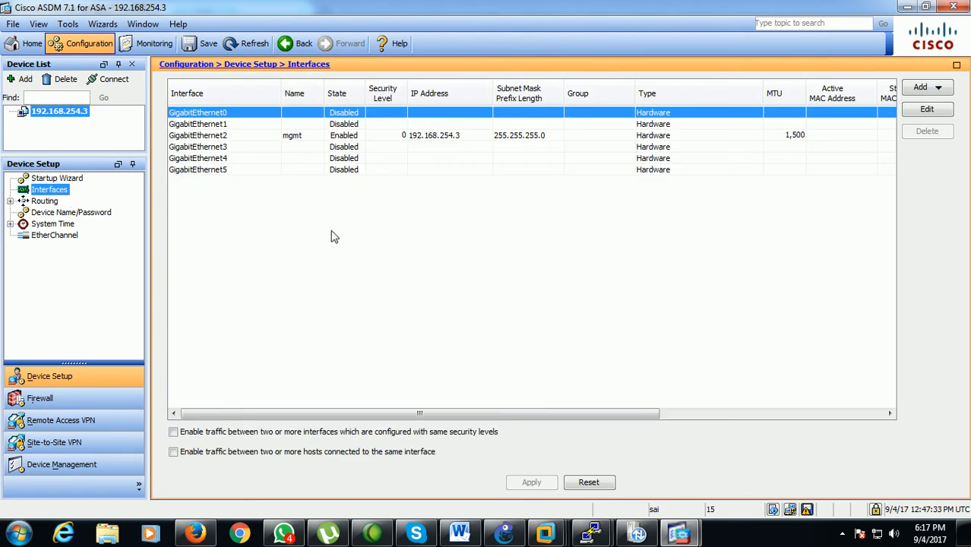
Check ASA-11's e1 link in GNS3 and configure SITE1's GigabitEthernet1 as an enabled interface named outside with IP 100.100.100.1 and mask 255.0.0.0
left_click(504, 532)
left_click(226, 263)
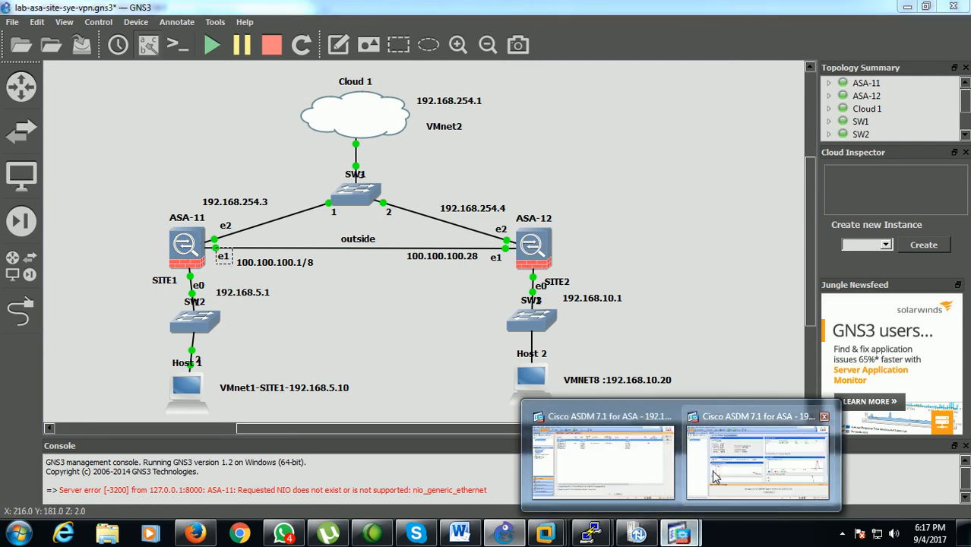
left_click(664, 480)
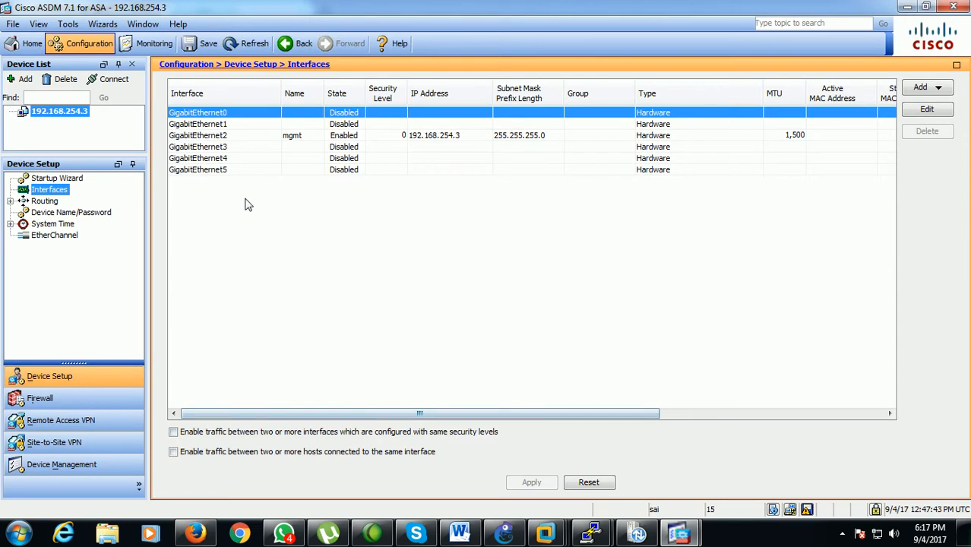
left_click(232, 125)
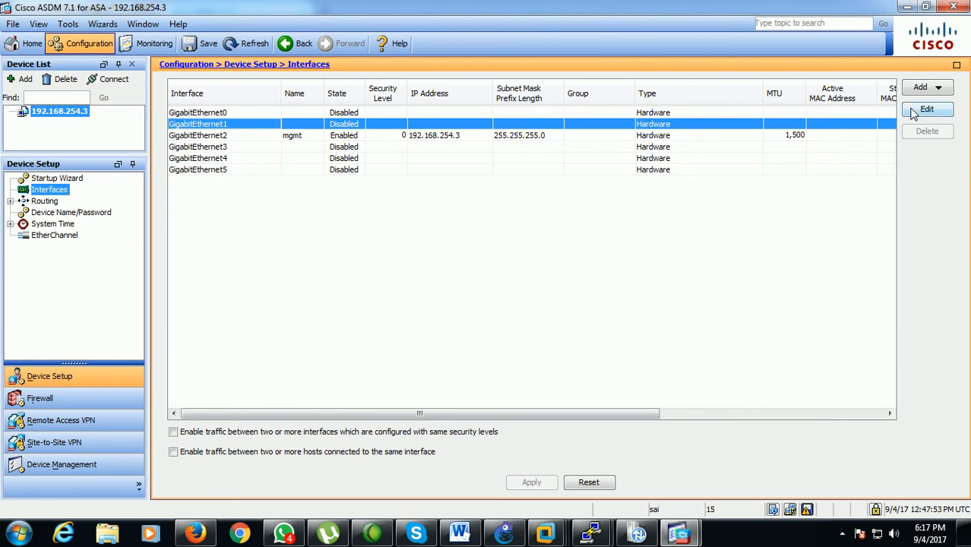
left_click(921, 110)
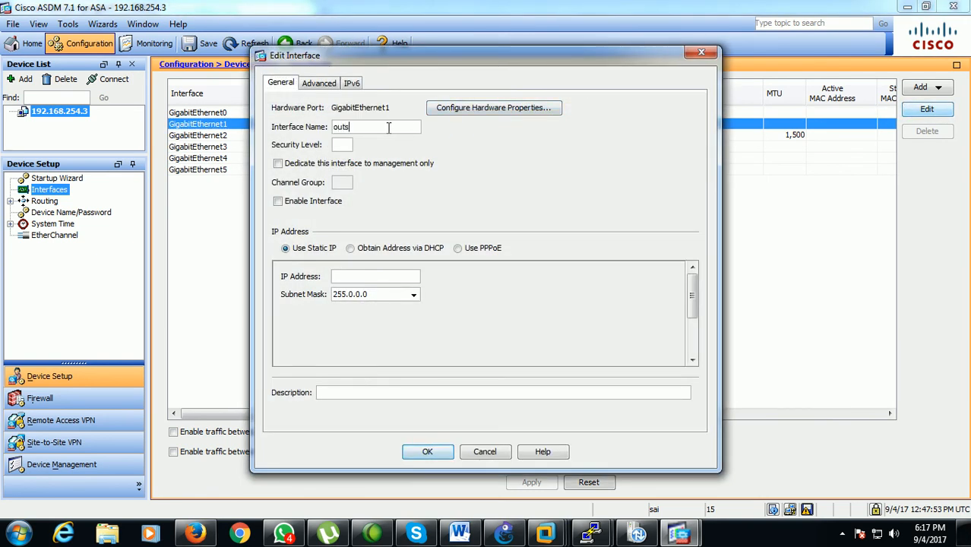
left_click(335, 202)
left_click(342, 276)
type("100.100.100.1")
left_click(432, 452)
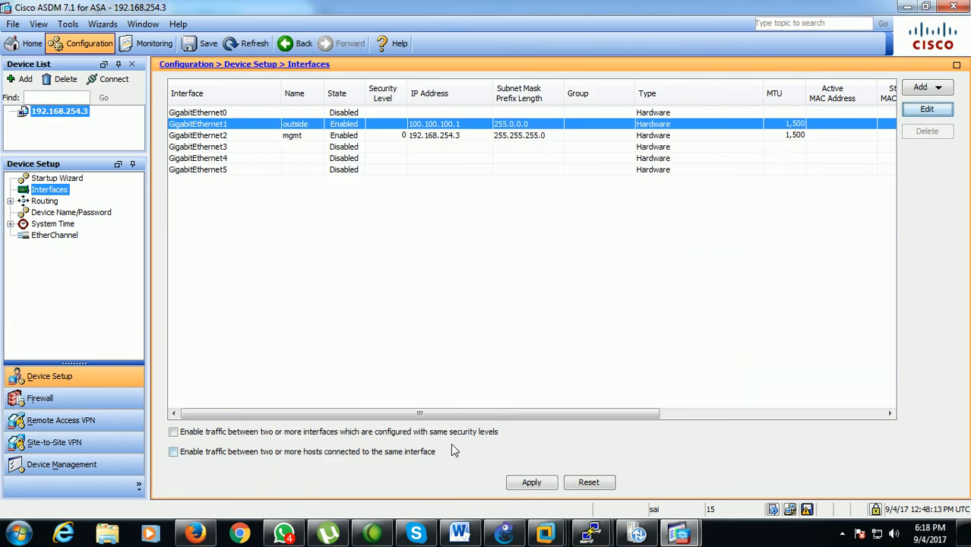
Apply SITE1's interface changes, review the generated CLI commands and send them to the ASA
left_click(524, 485)
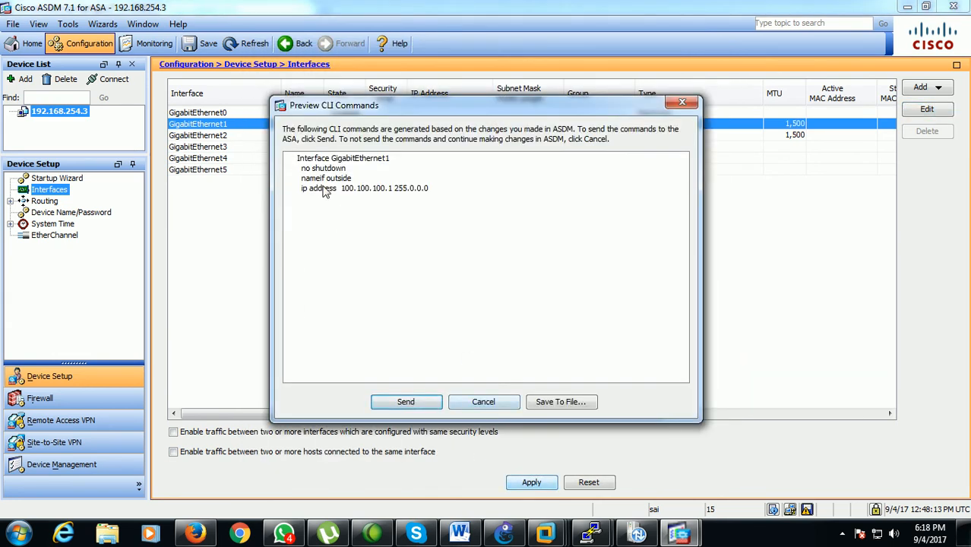
left_click_drag(295, 157, 454, 205)
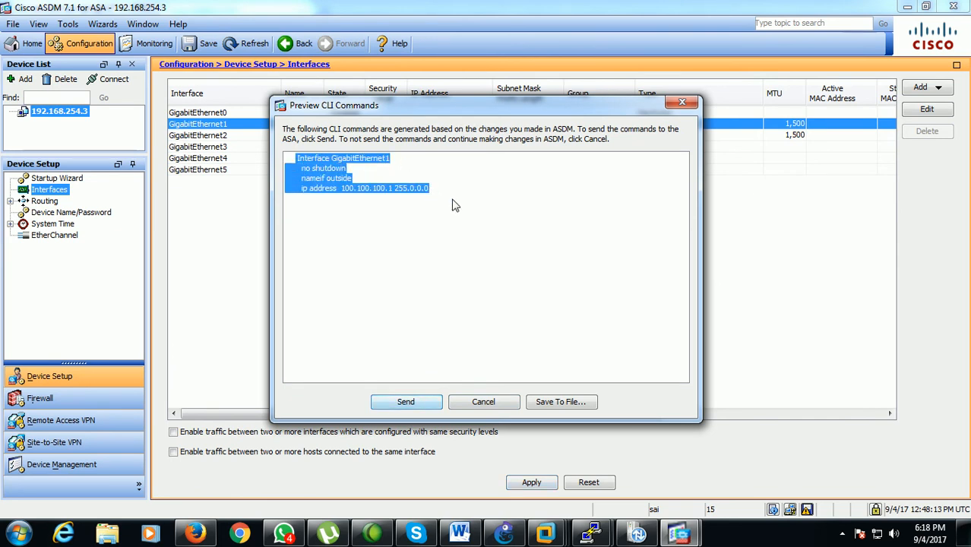
left_click(405, 402)
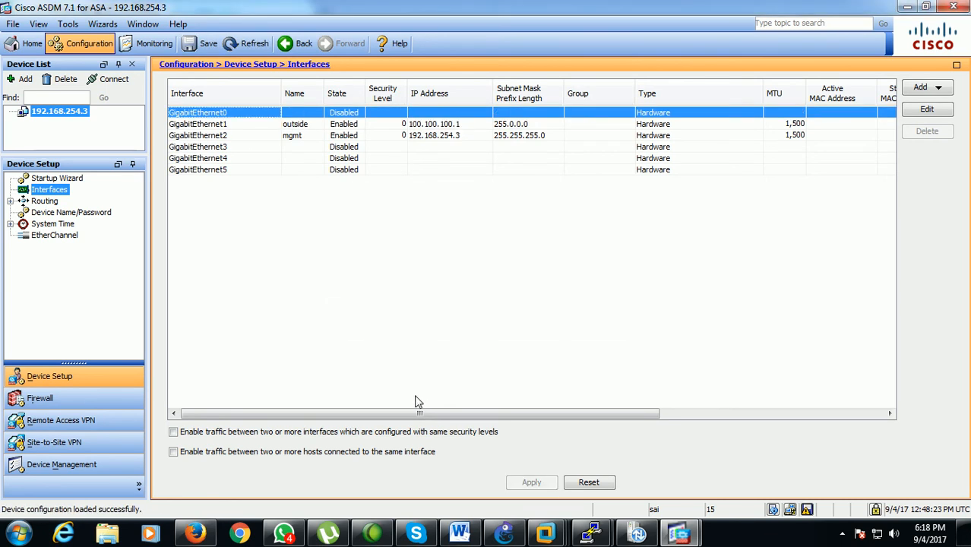
Switch to the ASDM window connected to SITE2 and open its interface configuration
mouse_move(678, 534)
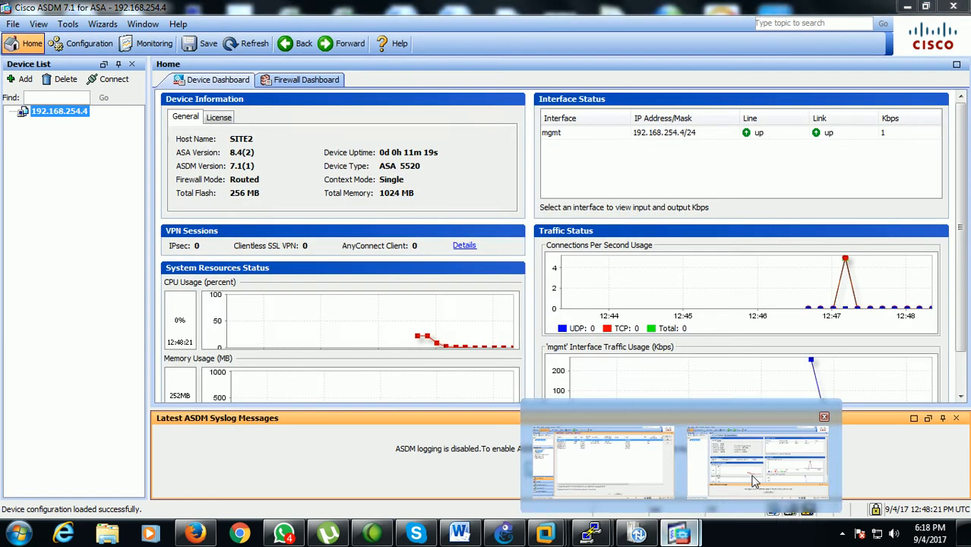
left_click(753, 481)
left_click(83, 44)
left_click(54, 190)
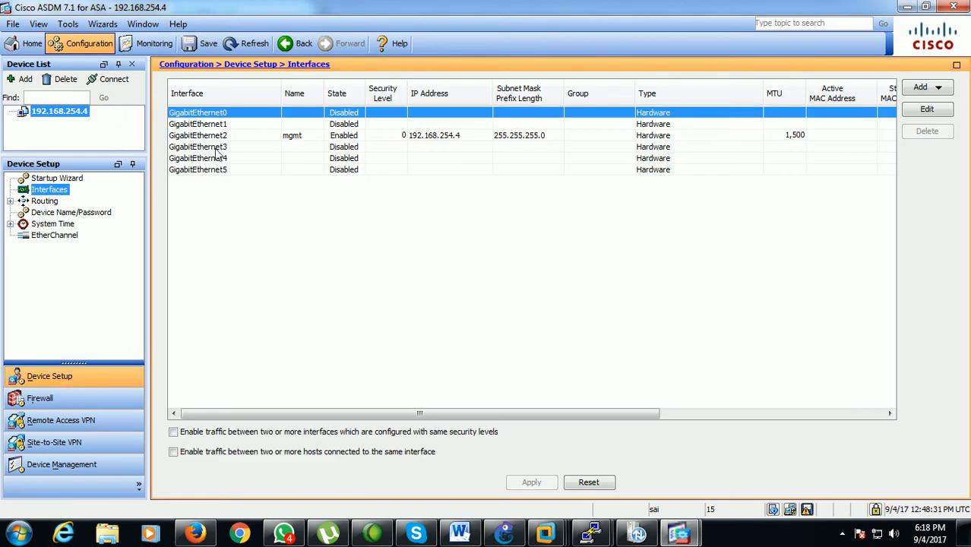
Configure SITE2's GigabitEthernet1 as an enabled interface named outside with IP 100.100.100.2 and mask 255.0.0.0, and send the commands to the ASA
left_click(257, 126)
right_click(276, 129)
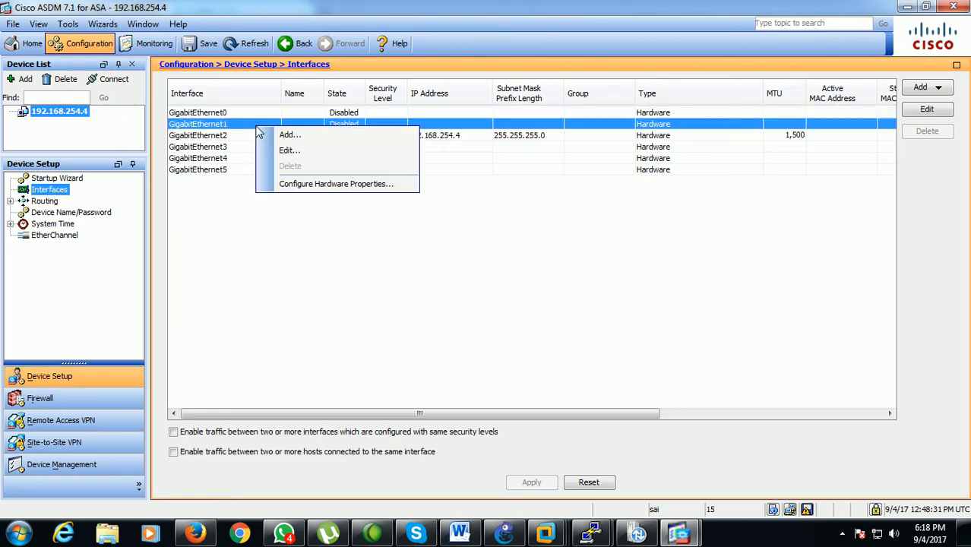
left_click(280, 149)
left_click(349, 127)
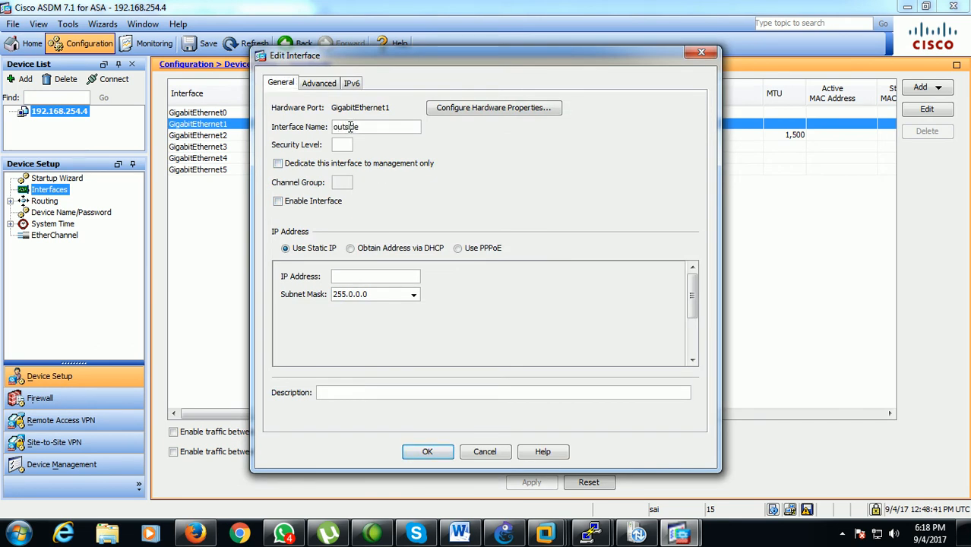
left_click(338, 203)
left_click(349, 278)
type("100.100.100.2")
left_click(427, 452)
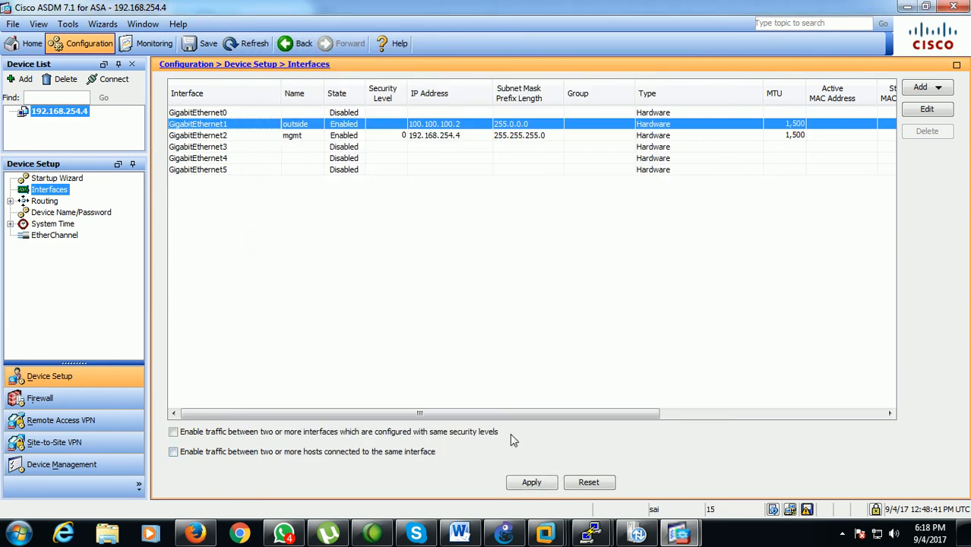
left_click(531, 484)
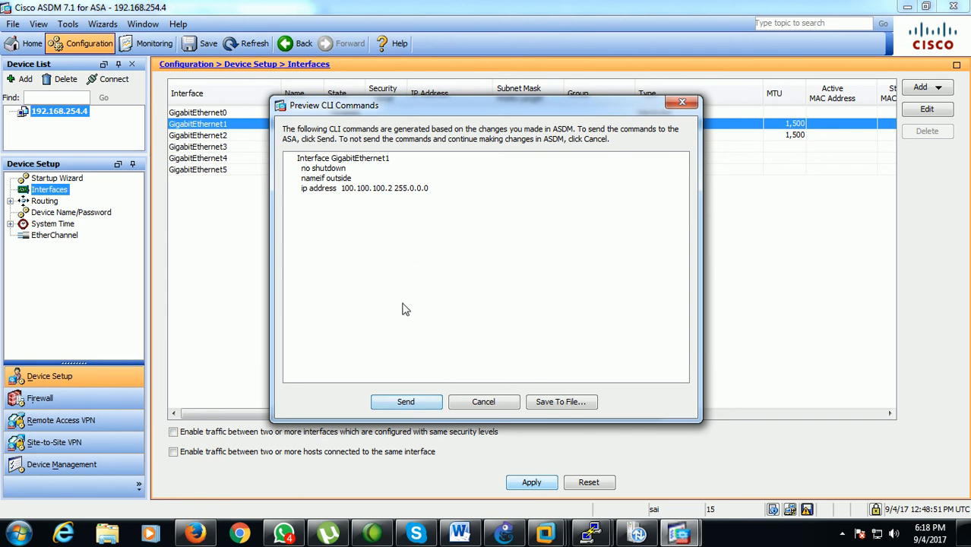
left_click(400, 402)
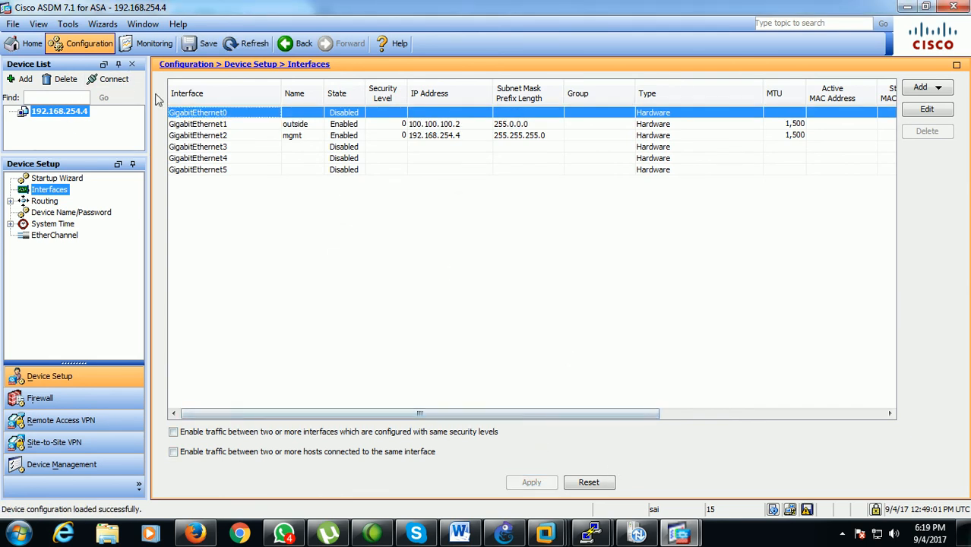
Ping 100.100.100.1 from SITE2 over ICMP, review the output and close the Ping tool
left_click(70, 24)
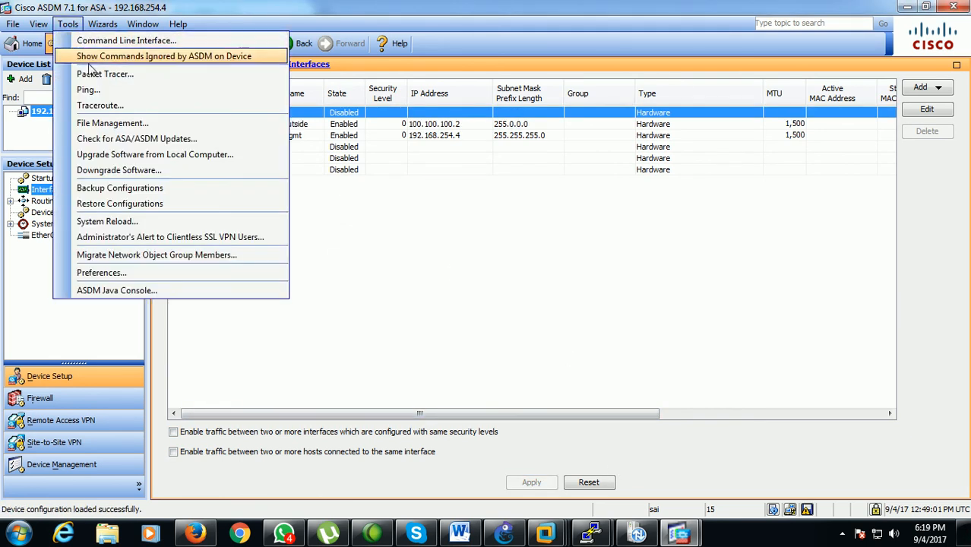
left_click(87, 89)
left_click(430, 133)
type("100.1")
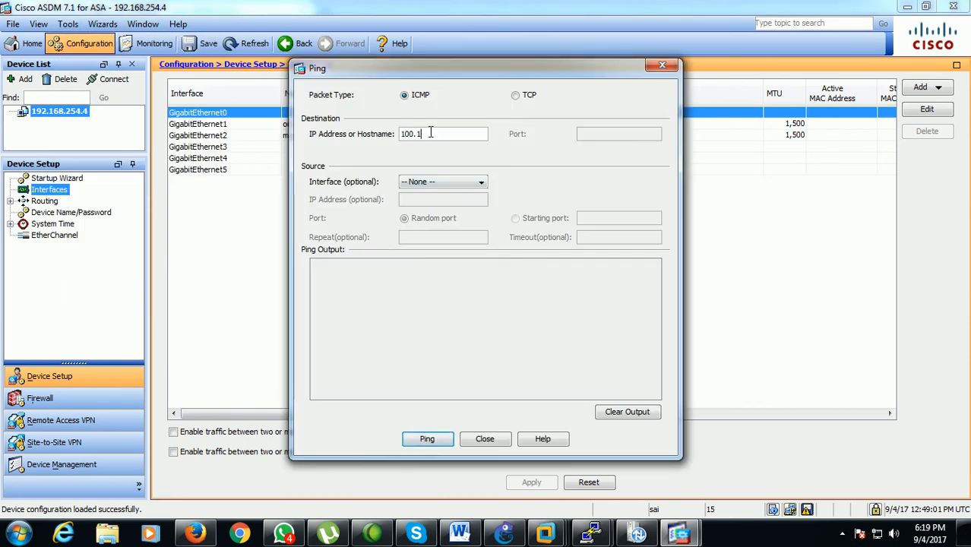
type("00.100.")
left_click(433, 439)
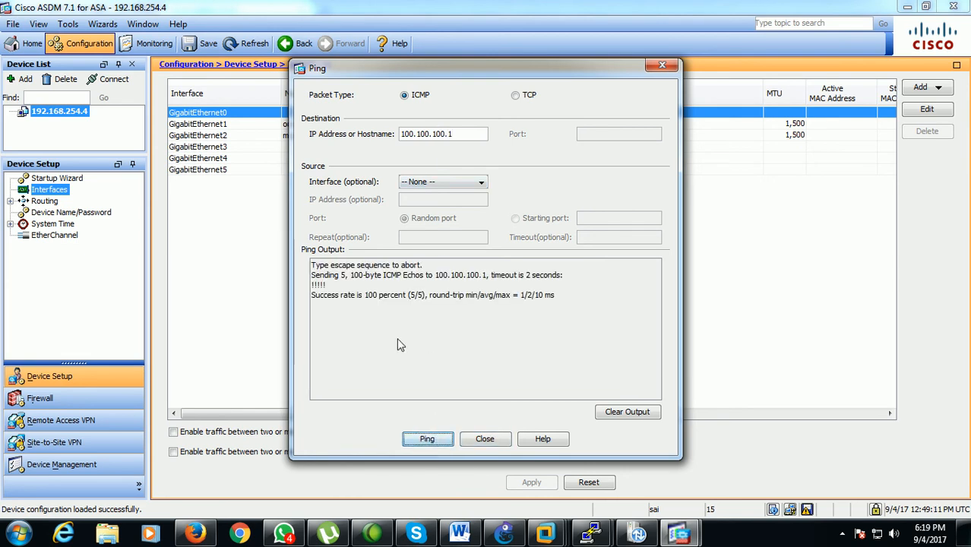
left_click_drag(313, 294, 401, 296)
left_click(465, 438)
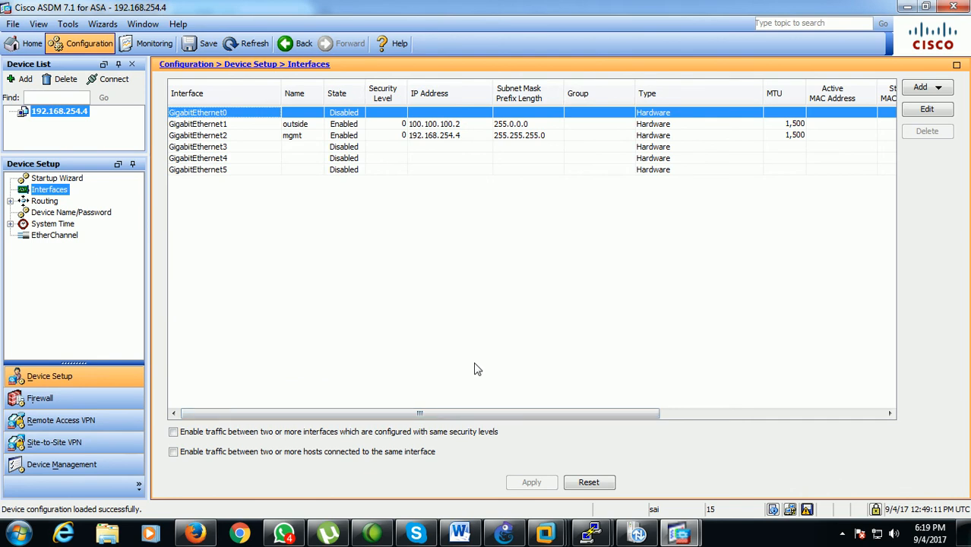
Switch to GNS3 and reposition ASA-11's e0 label and the 192.168.5.1 note so they no longer crowd the SW2 link
left_click(516, 536)
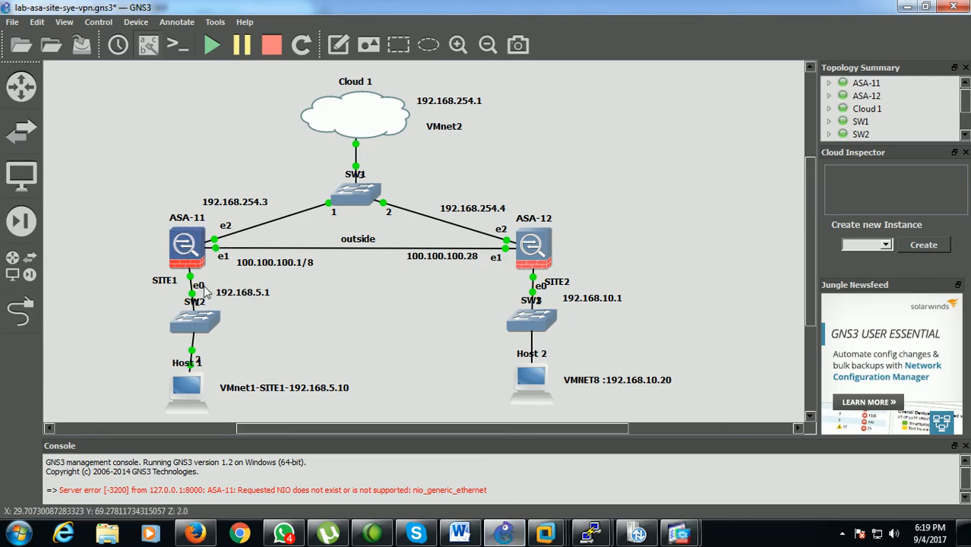
left_click_drag(204, 286, 245, 300)
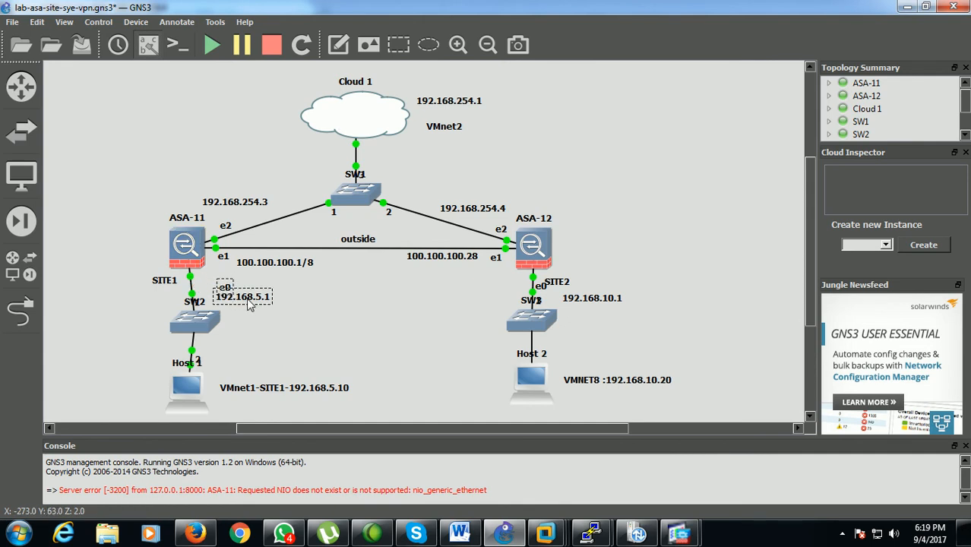
left_click(371, 326)
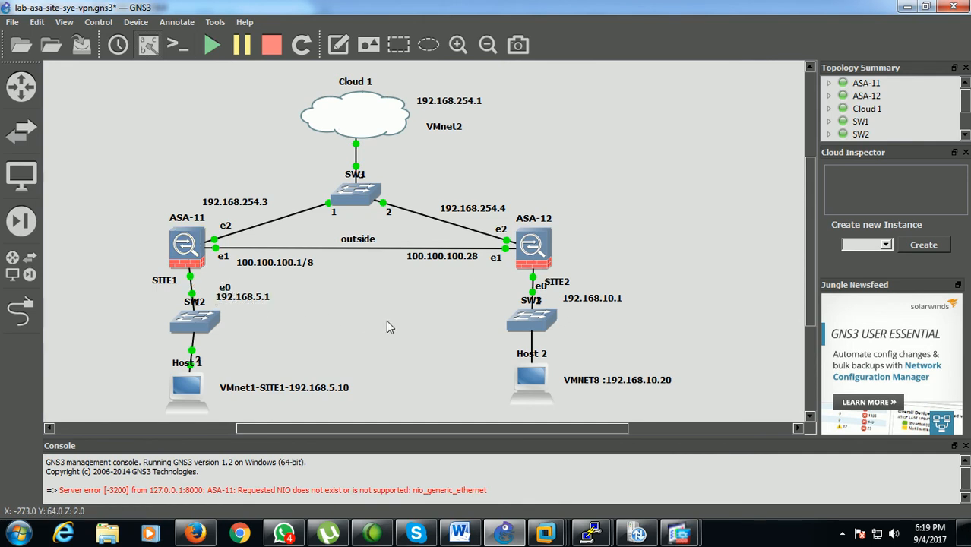
In SITE1's ASDM window, configure GigabitEthernet0 as enabled interface inside with IP 192.168.5.1 and mask 255.255.255.0, and send the commands to the ASA
left_click(679, 534)
left_click(616, 496)
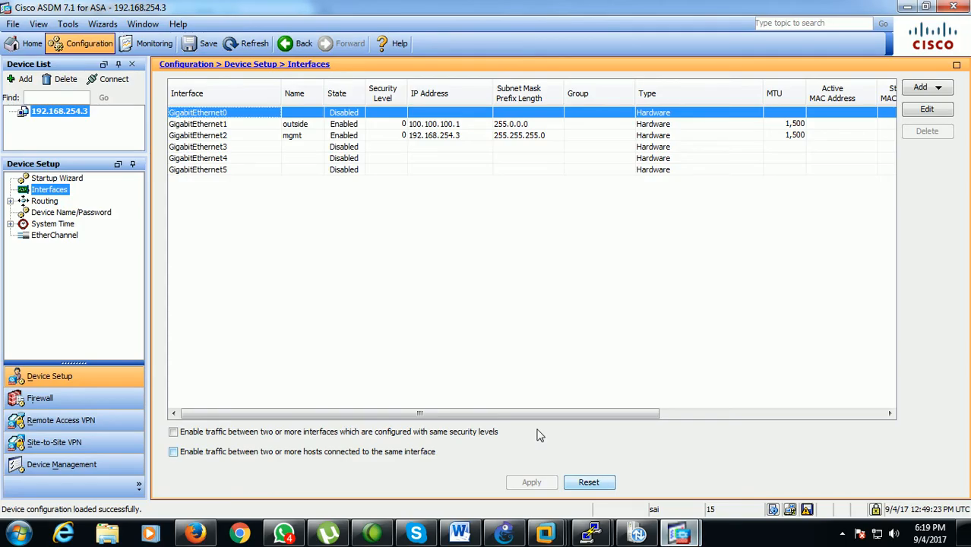
right_click(300, 114)
left_click(320, 139)
left_click(340, 126)
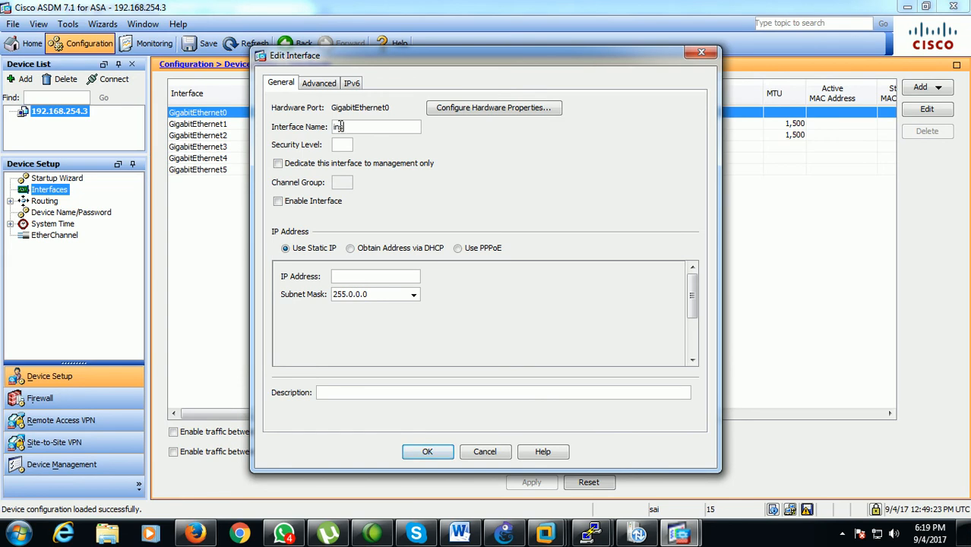
left_click(311, 201)
left_click(351, 279)
left_click(413, 295)
left_click(388, 319)
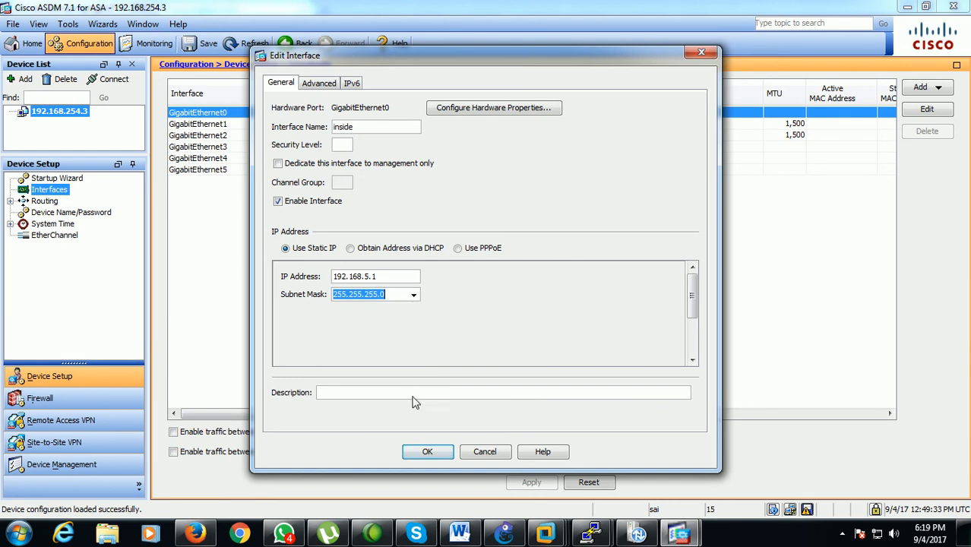
left_click(428, 451)
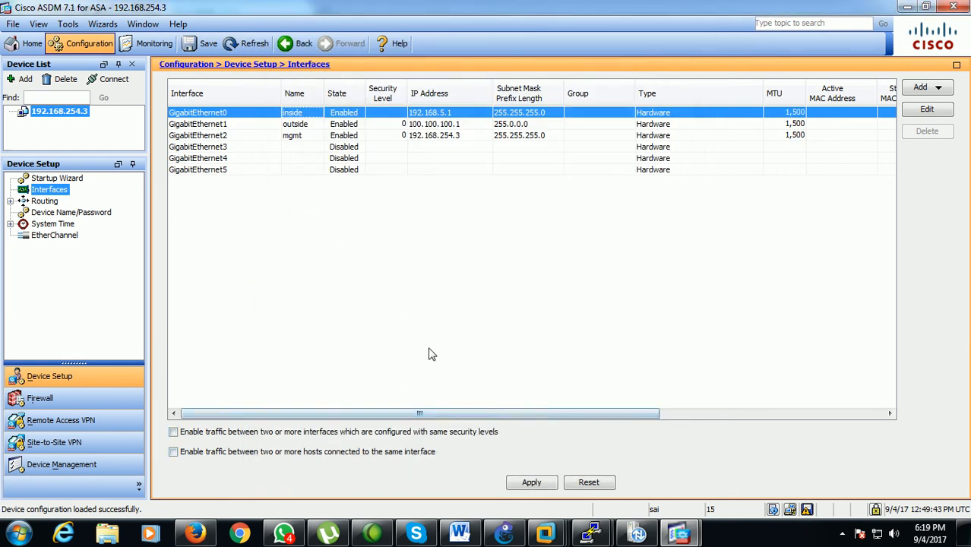
left_click(516, 480)
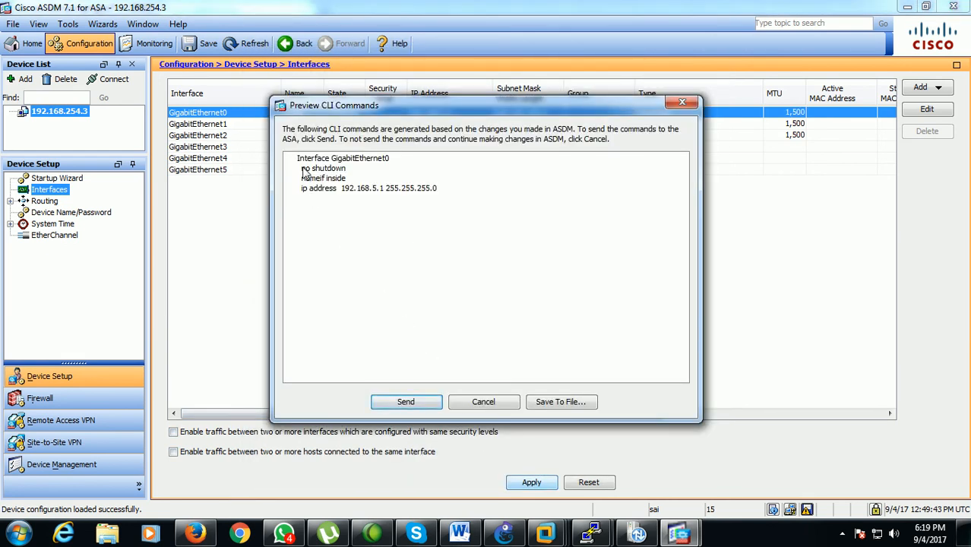
left_click(406, 402)
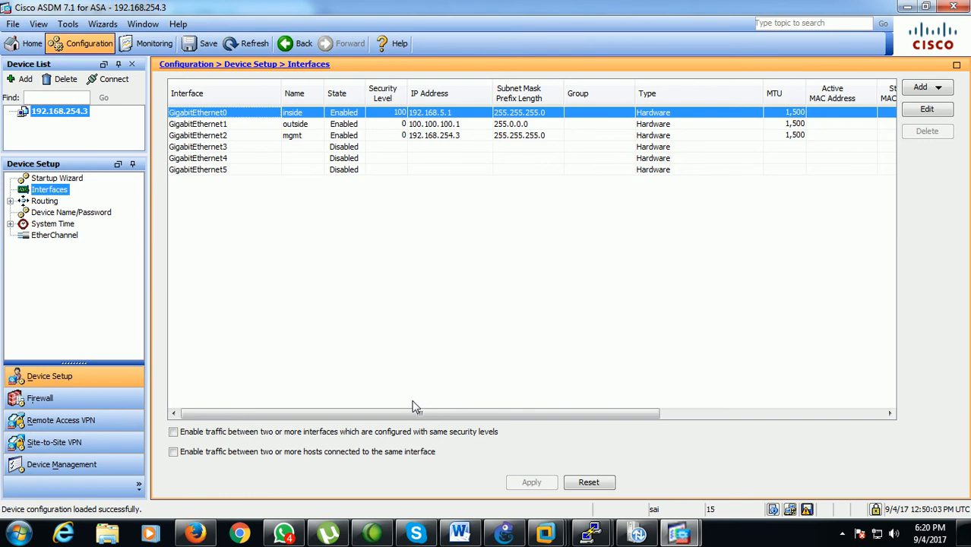
In SITE2's ASDM window, configure GigabitEthernet0 as enabled interface inside with IP 192.168.10.1 and mask 255.255.255.0, and send the commands to the ASA
mouse_move(679, 534)
left_click(717, 472)
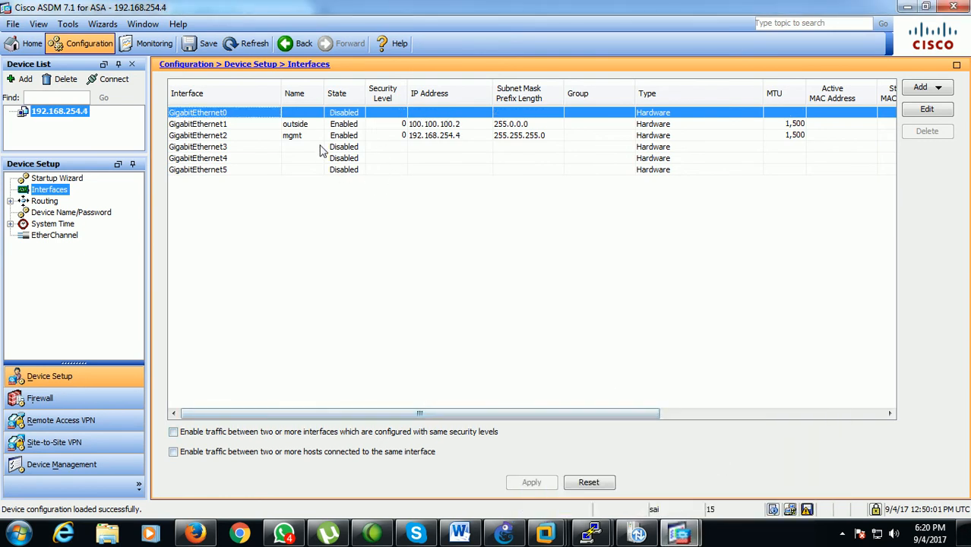
right_click(307, 118)
left_click(325, 137)
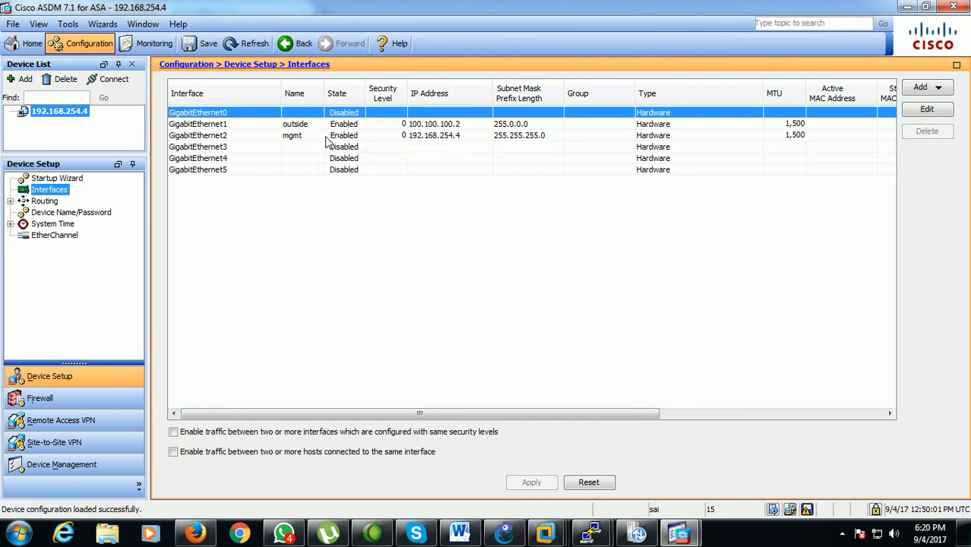
left_click(376, 128)
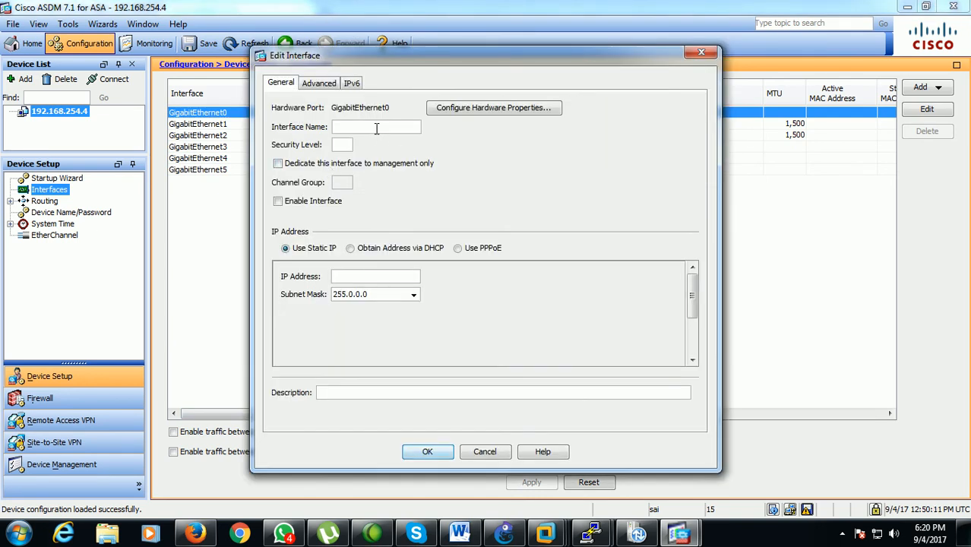
type("in")
left_click(305, 202)
left_click(355, 275)
type("192.168.")
left_click(414, 296)
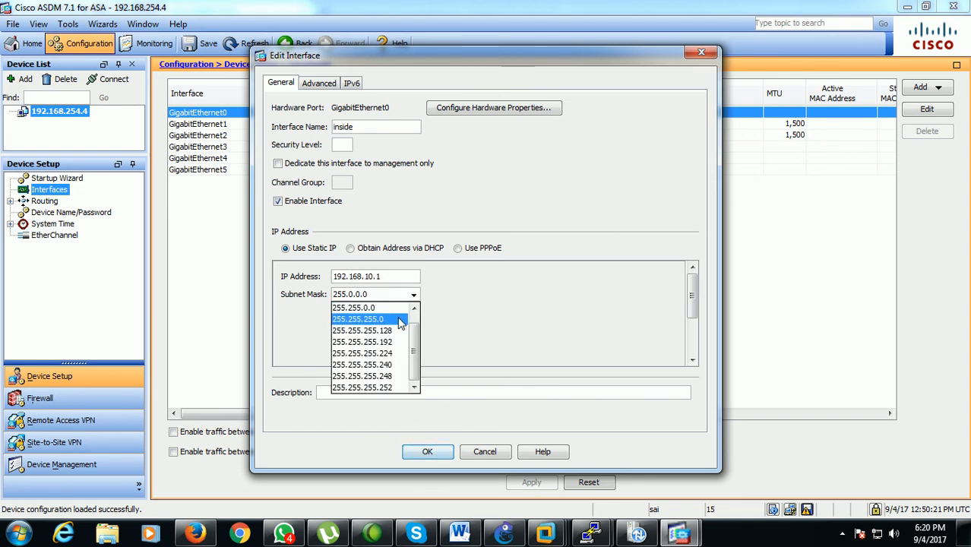
left_click(401, 319)
left_click(426, 452)
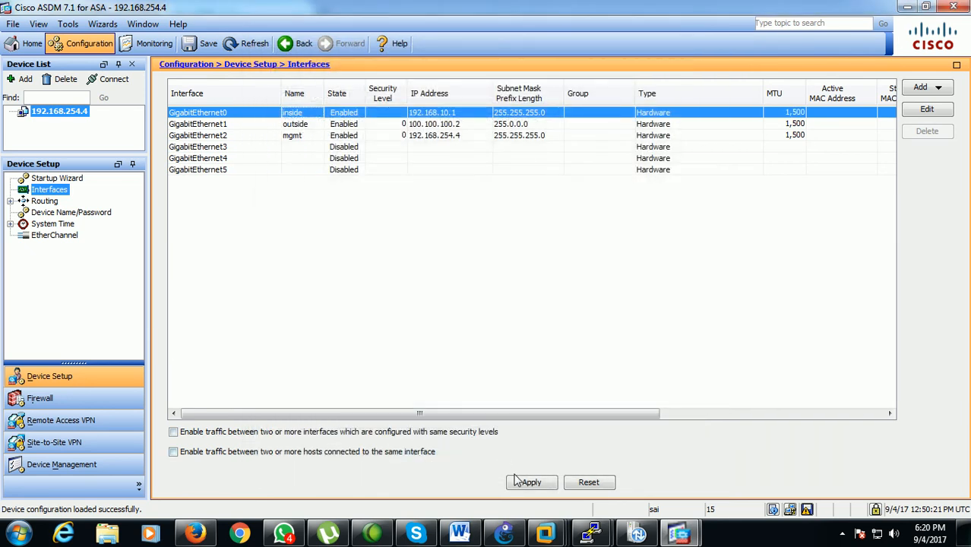
left_click(525, 483)
left_click(424, 404)
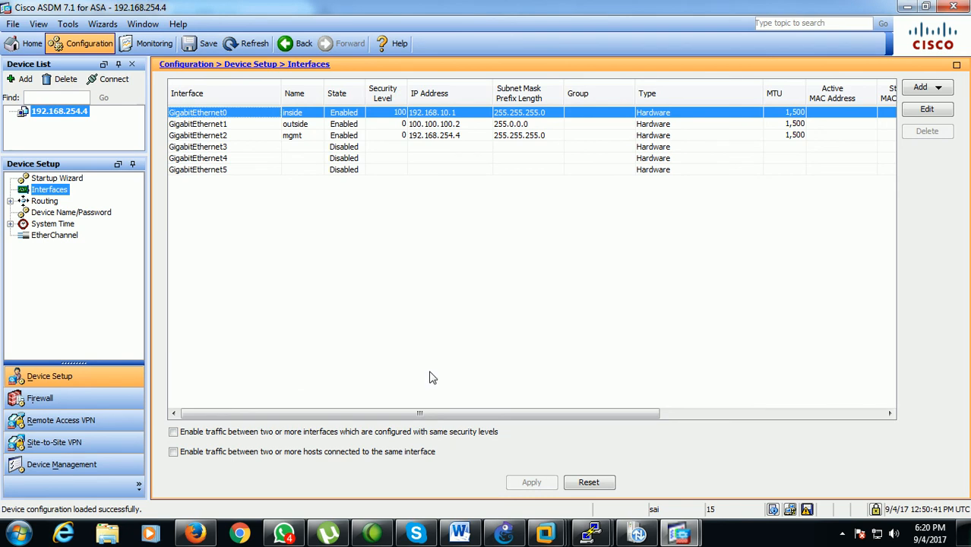
Switch to VMware Workstation and check SITE-SYSTEM's network adapter settings, closing them without changes
mouse_move(545, 532)
left_click(456, 485)
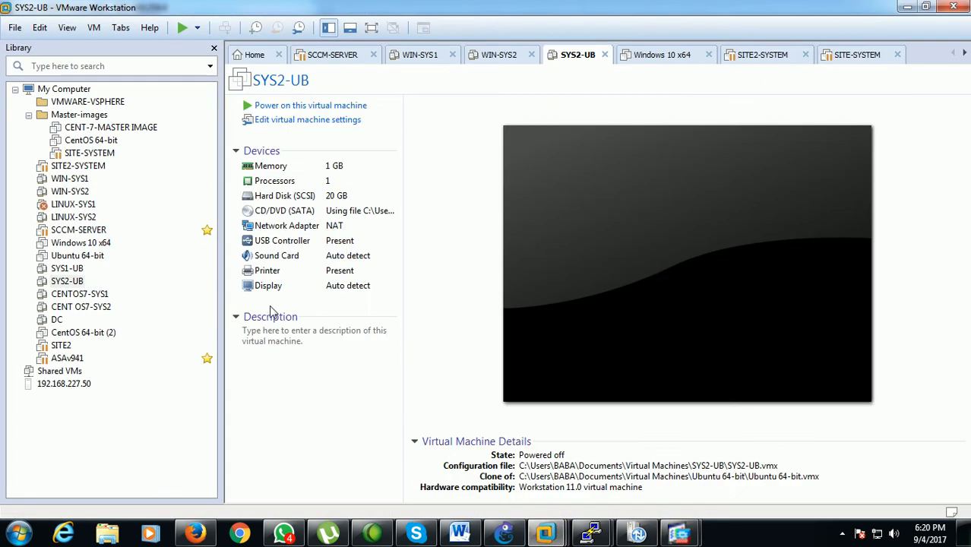
left_click(90, 152)
left_click(79, 166)
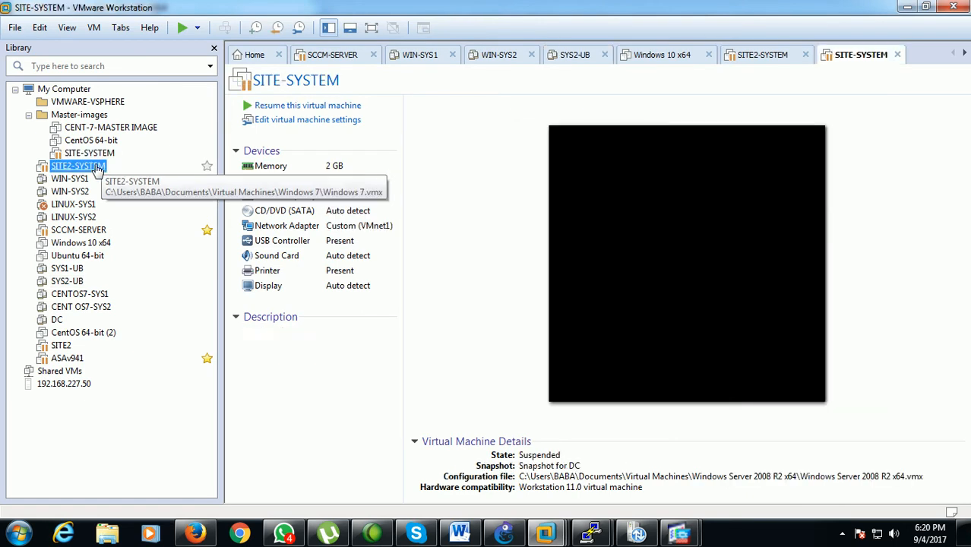
left_click(105, 154)
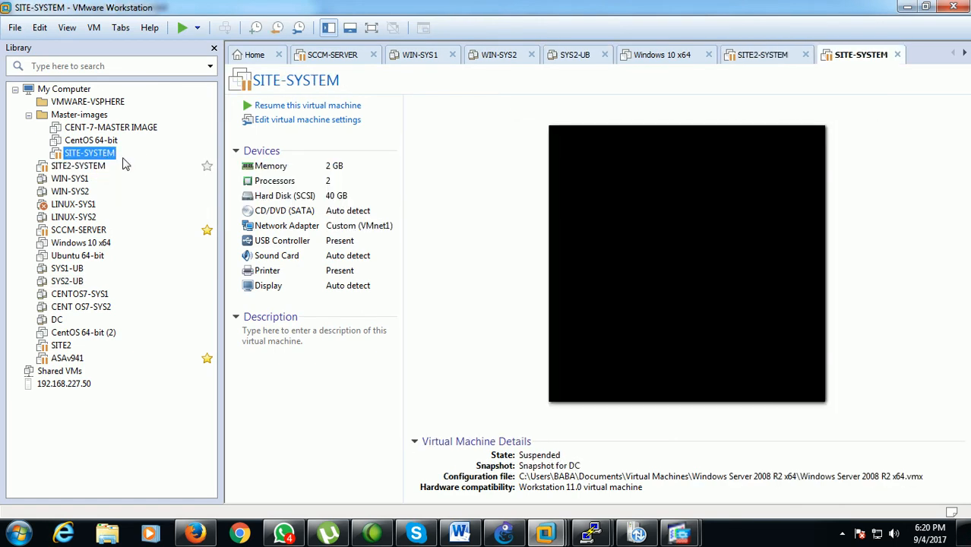
left_click(275, 231)
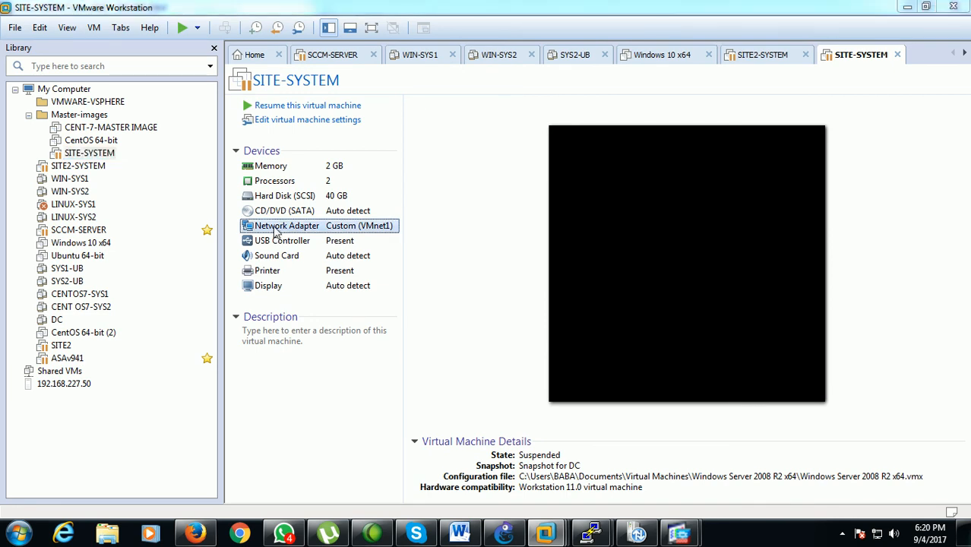
double_click(277, 229)
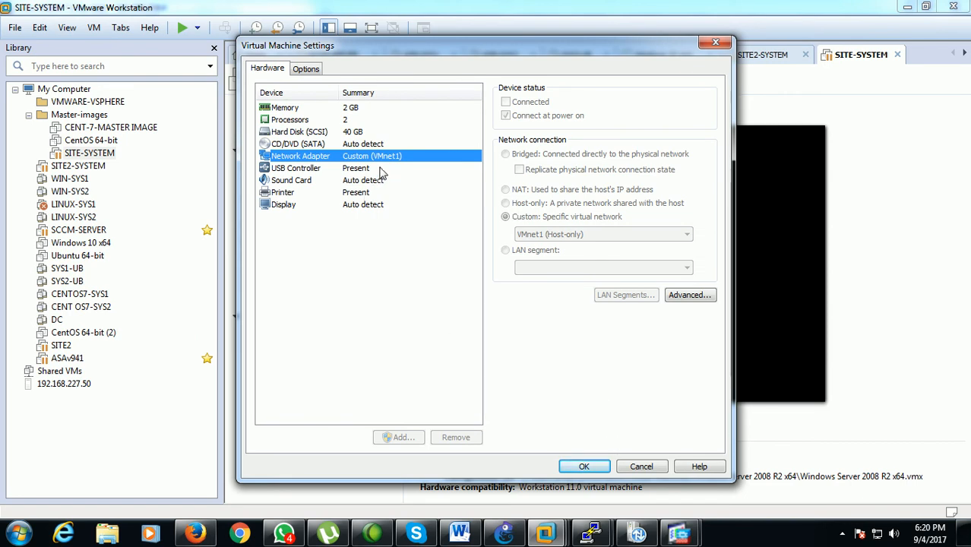
left_click(641, 467)
Switch to GNS3 and shift the VMnet1-SITE1 and VMNET8 address notes slightly closer to Host 1 and Host 2
left_click(505, 533)
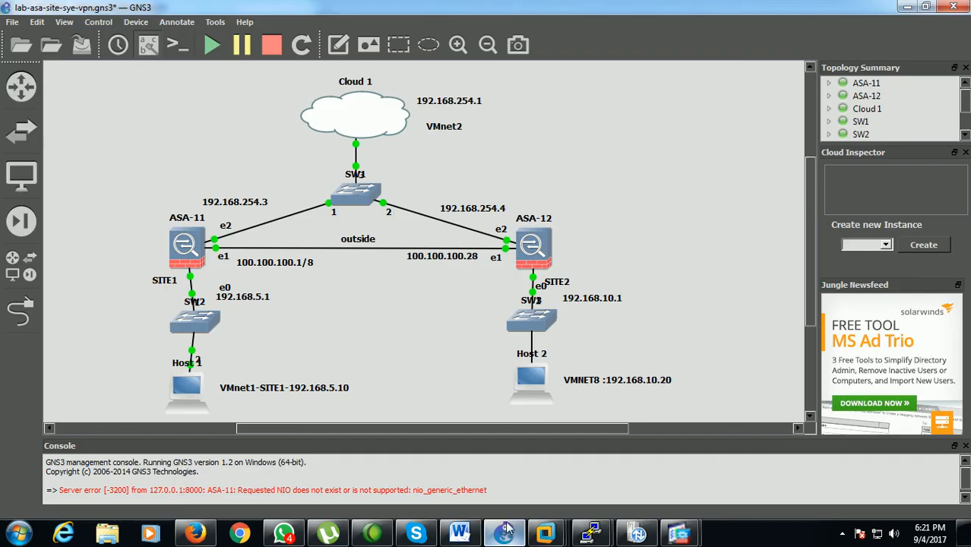
left_click_drag(270, 395, 233, 397)
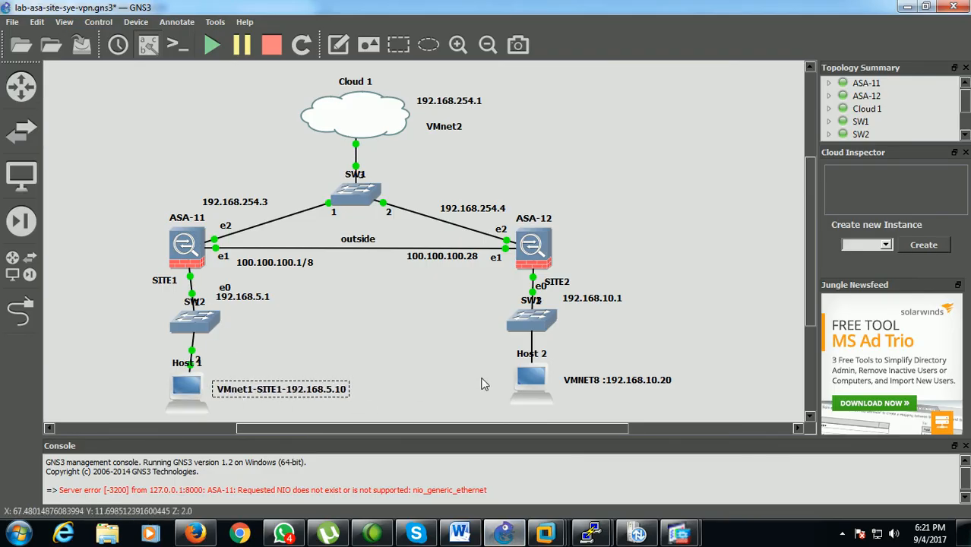
left_click_drag(593, 388, 583, 391)
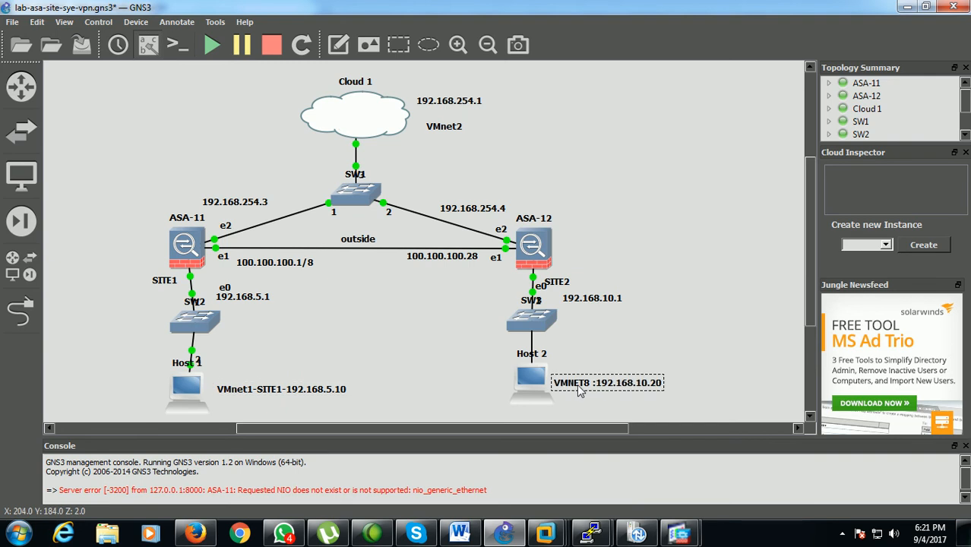
left_click(602, 344)
Switch to VMware Workstation, check SITE2-SYSTEM's network adapter type, and resume the SITE-SYSTEM and SITE2-SYSTEM virtual machines
mouse_move(541, 529)
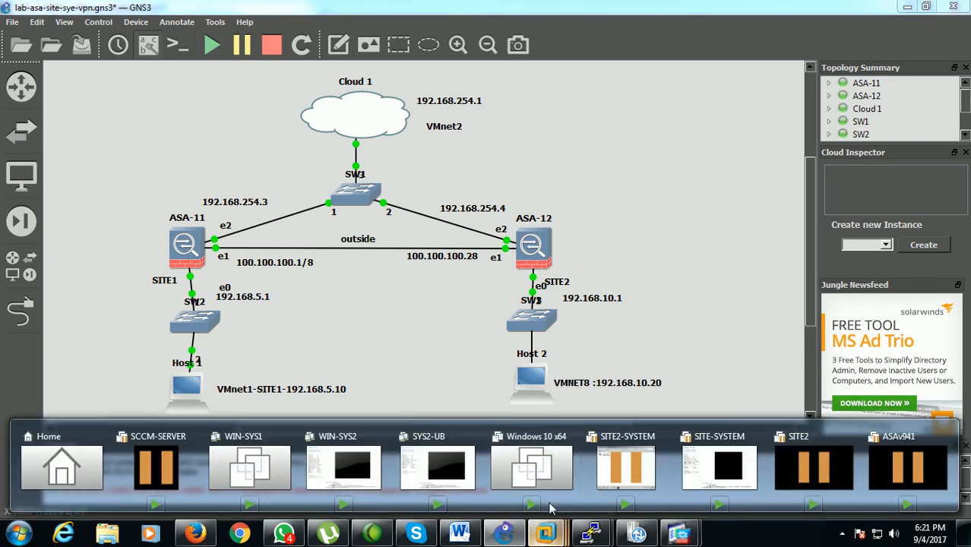
left_click(532, 475)
left_click(83, 166)
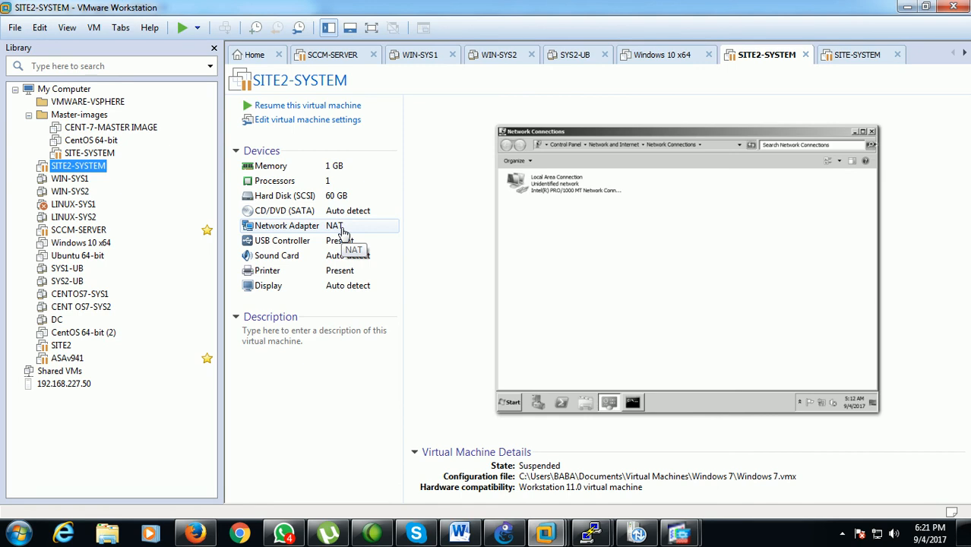
left_click(89, 153)
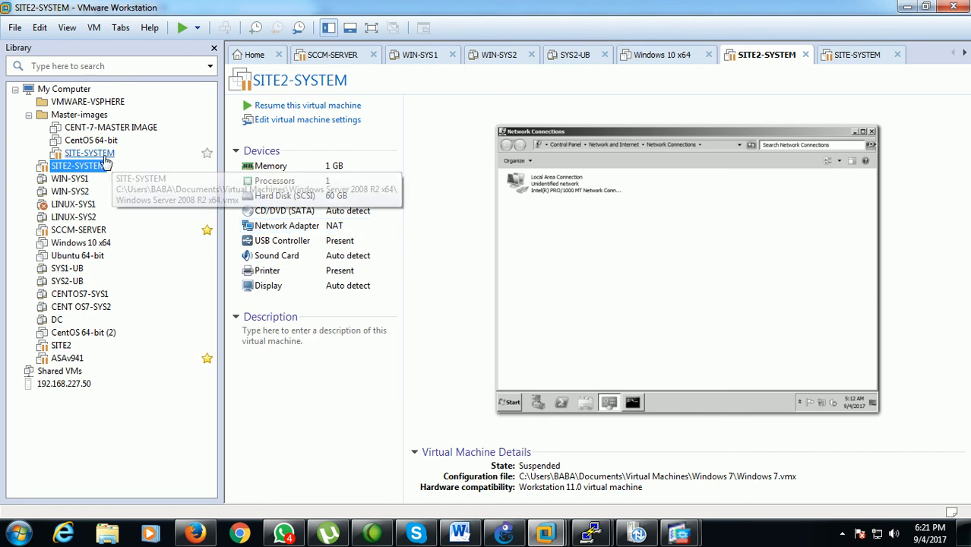
left_click(288, 108)
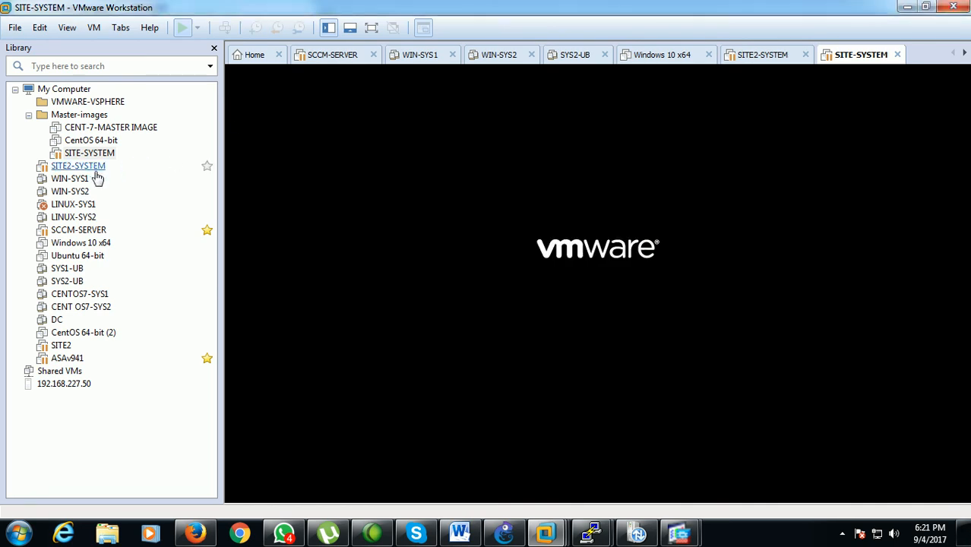
left_click(121, 166)
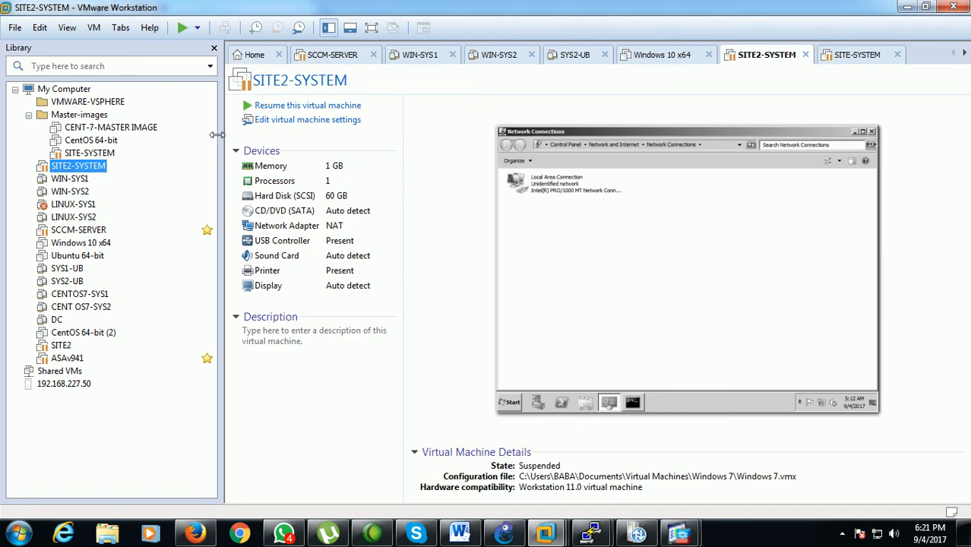
left_click(267, 110)
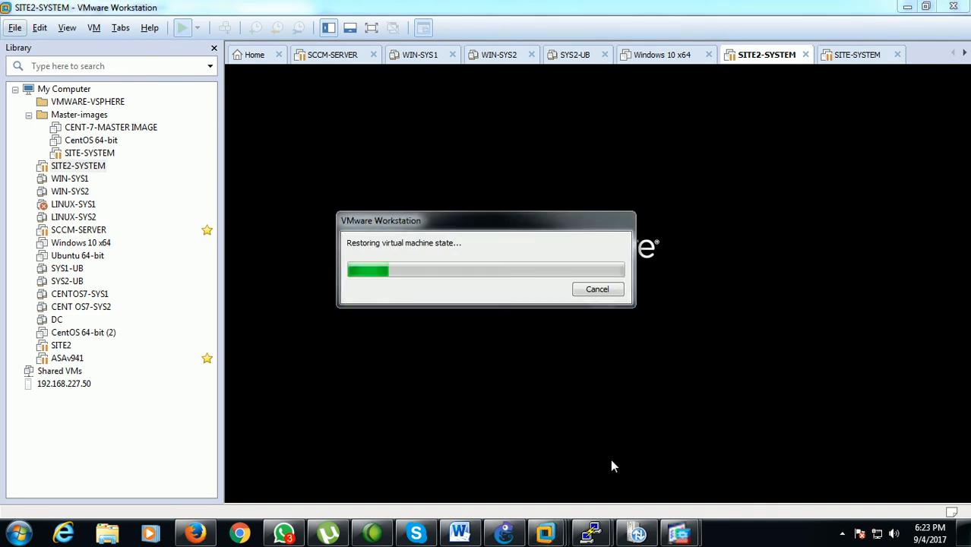
Switch to GNS3, lower the VMNET8 note beside Host 2 and raise the VMnet1-SITE1 note beside Host 1
left_click(504, 532)
left_click(345, 390)
left_click(575, 386)
left_click_drag(576, 389, 571, 394)
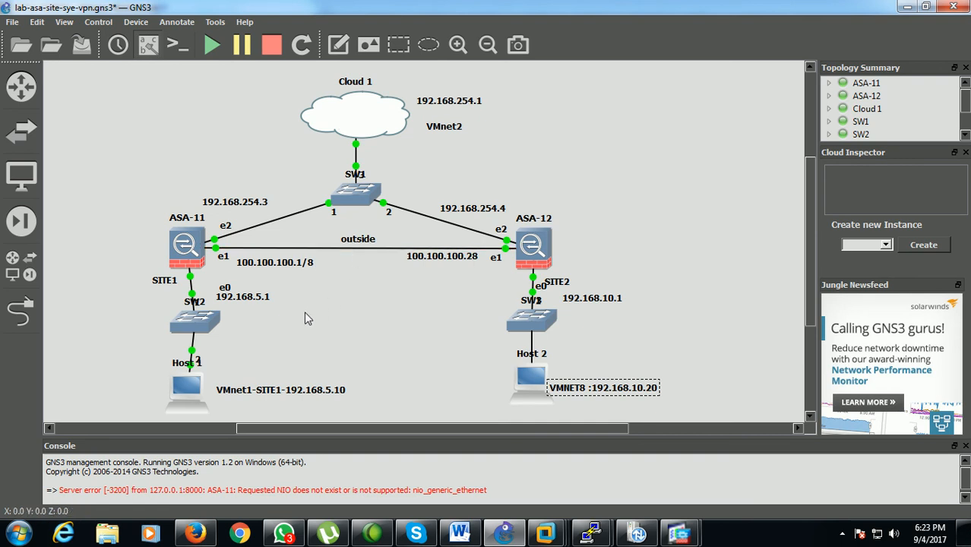
mouse_move(256, 397)
left_mouse_down()
mouse_move(258, 291)
mouse_move(255, 382)
mouse_move(279, 318)
mouse_move(259, 380)
left_mouse_up()
left_click(356, 320)
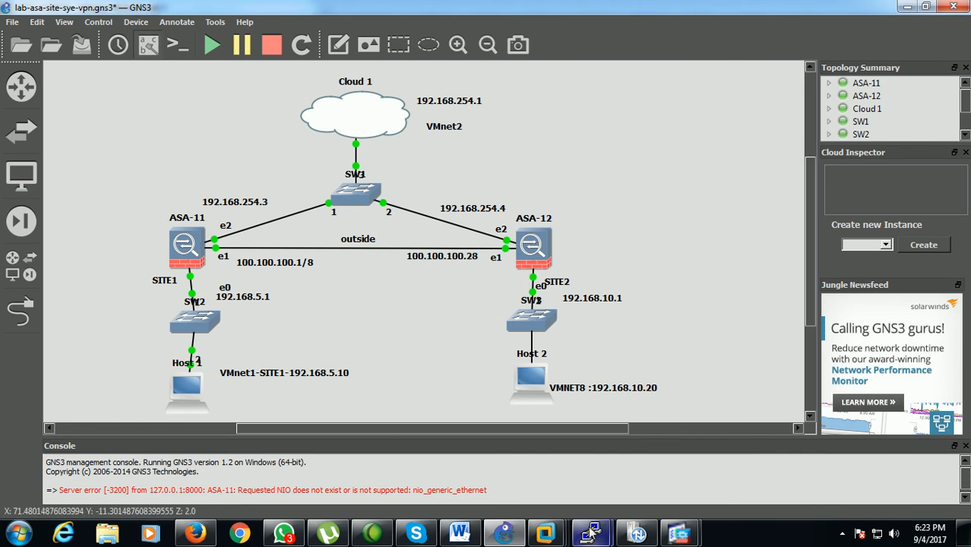
Open the ASA-11 console and begin SITE1's default route command with route outside 0 0
mouse_move(592, 532)
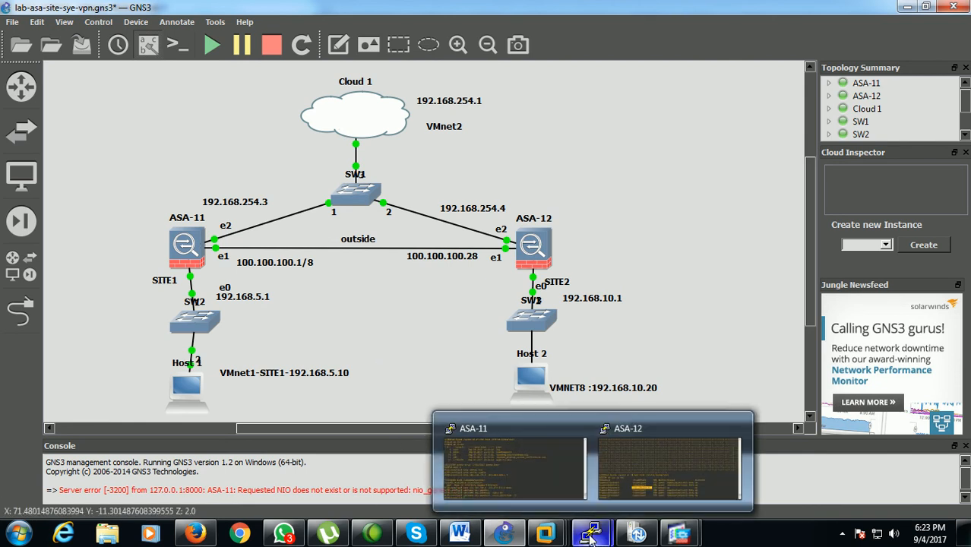
left_click(542, 482)
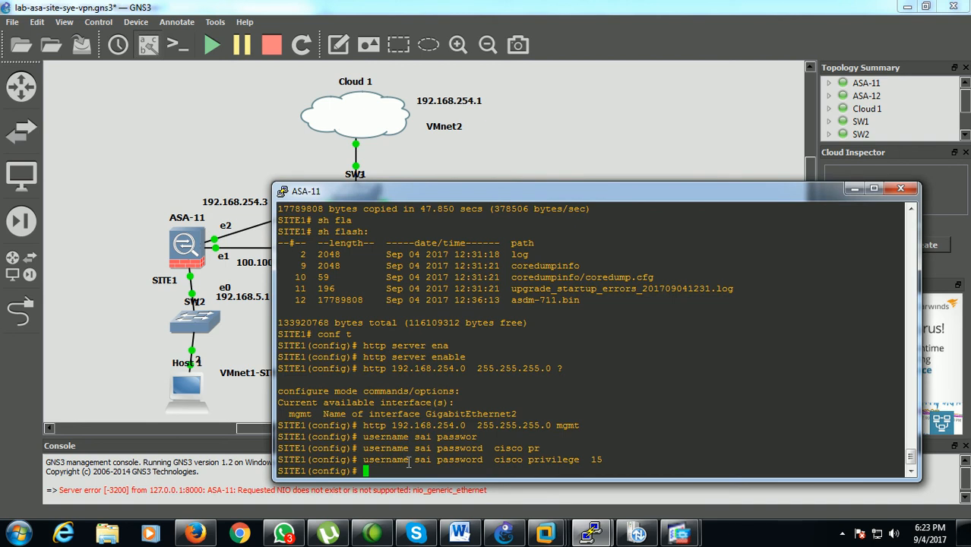
type("route ouy")
key("Tab")
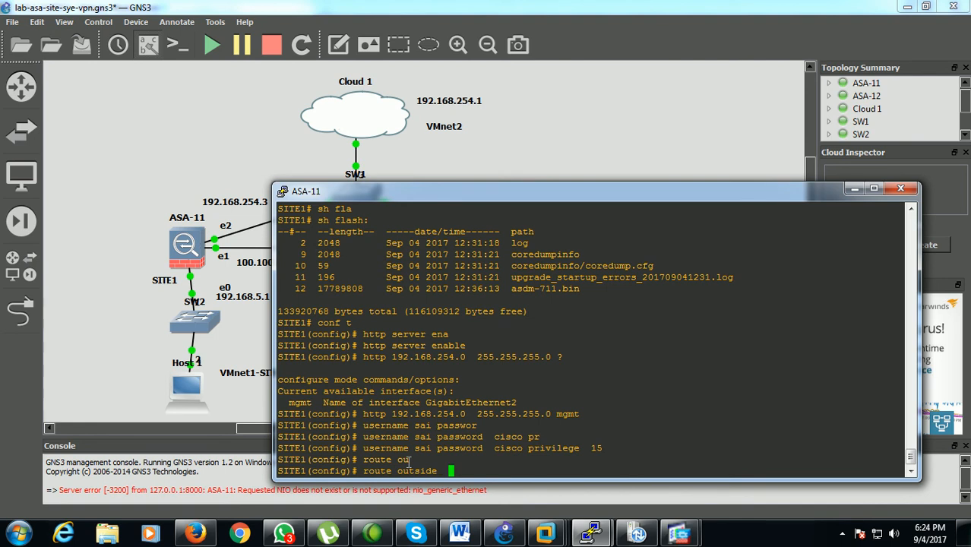
type("0 0")
Move the ASA-11 console off the topology and correct the outside address note beside ASA-12 to 100.100.100.2
left_click_drag(589, 196, 624, 292)
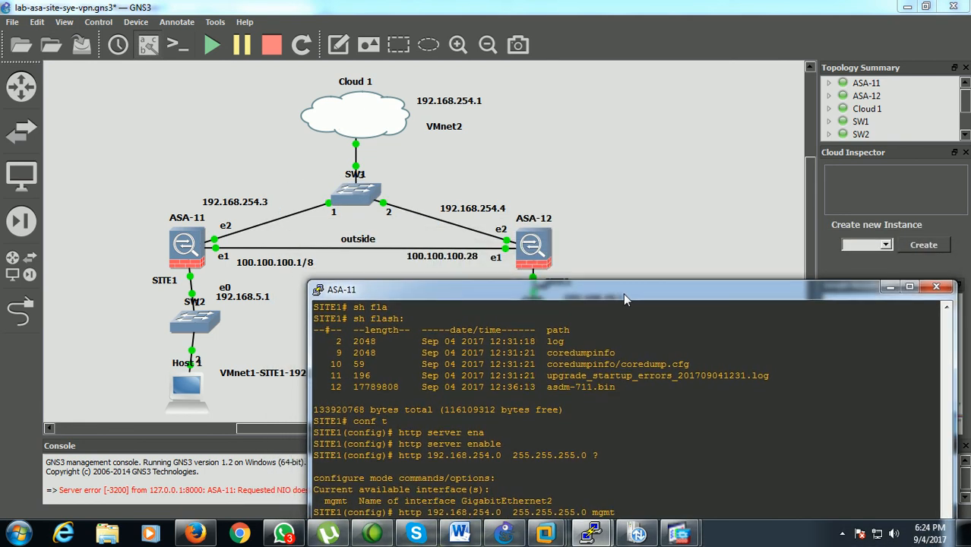
left_click(478, 262)
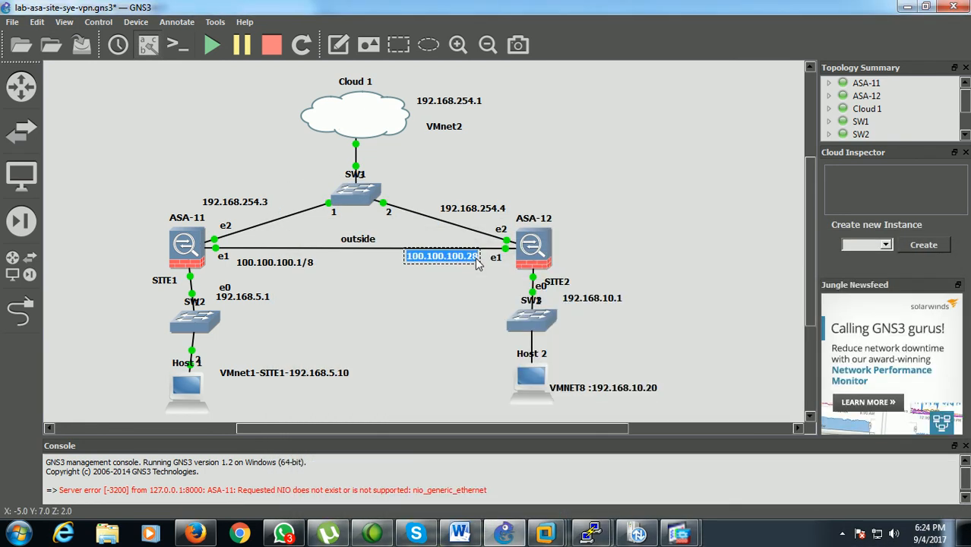
key("BackSpace")
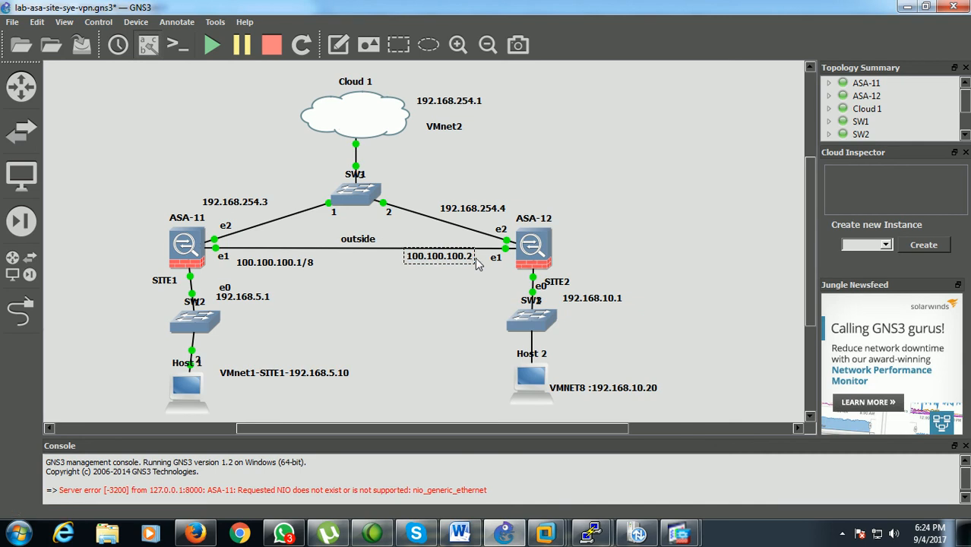
left_click(459, 309)
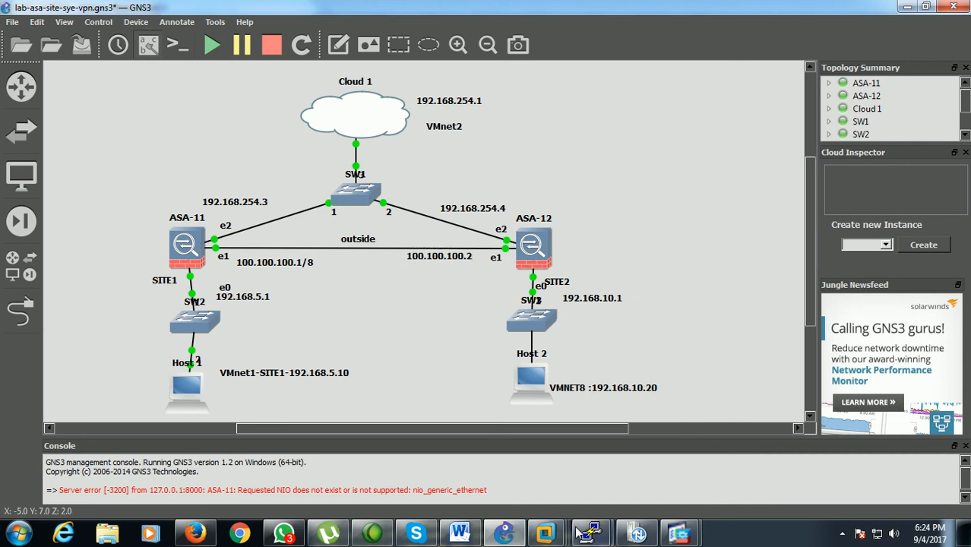
Bring up the ASA-11 console and complete SITE1's default route as route outside 0 0 100.100.100.2
mouse_move(589, 532)
left_click(513, 472)
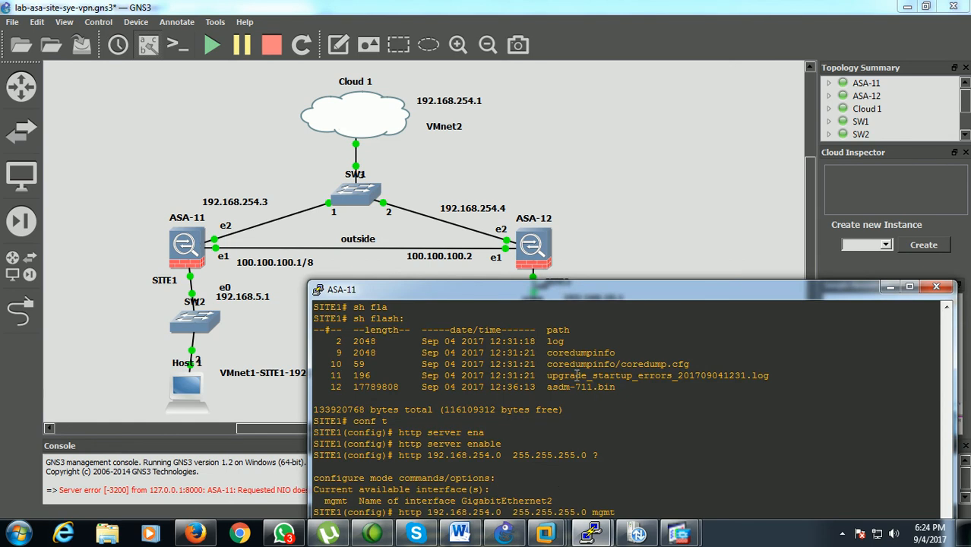
left_click_drag(576, 291, 593, 185)
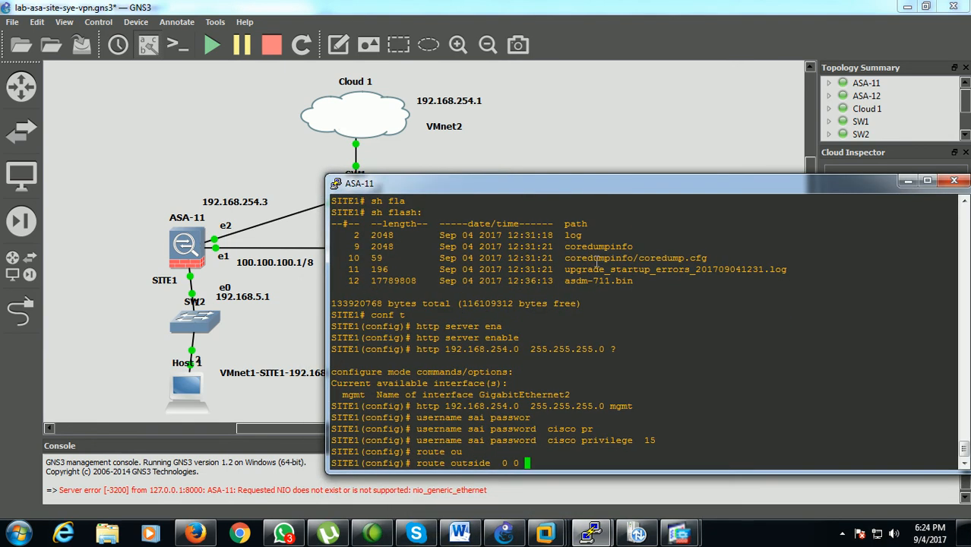
type("100.100.100.2")
key("Return")
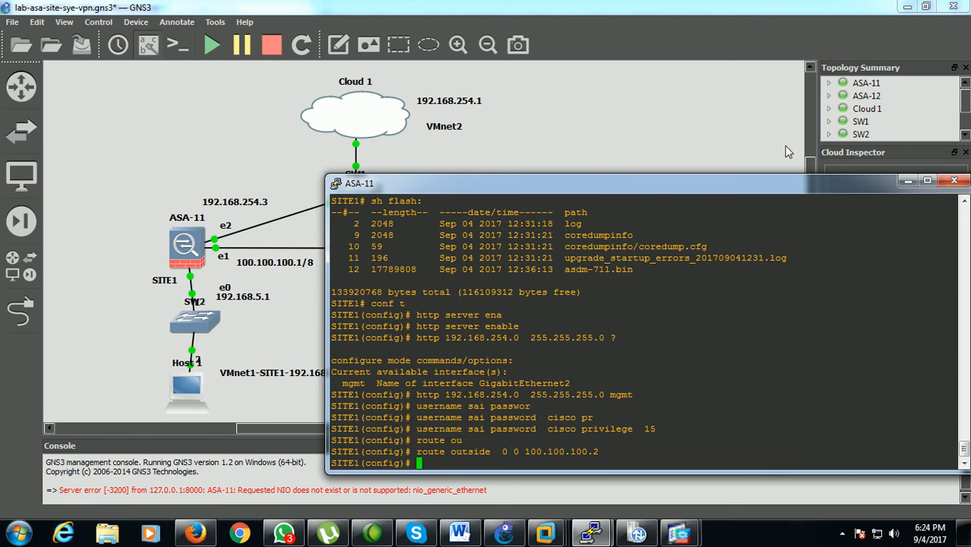
left_click(907, 181)
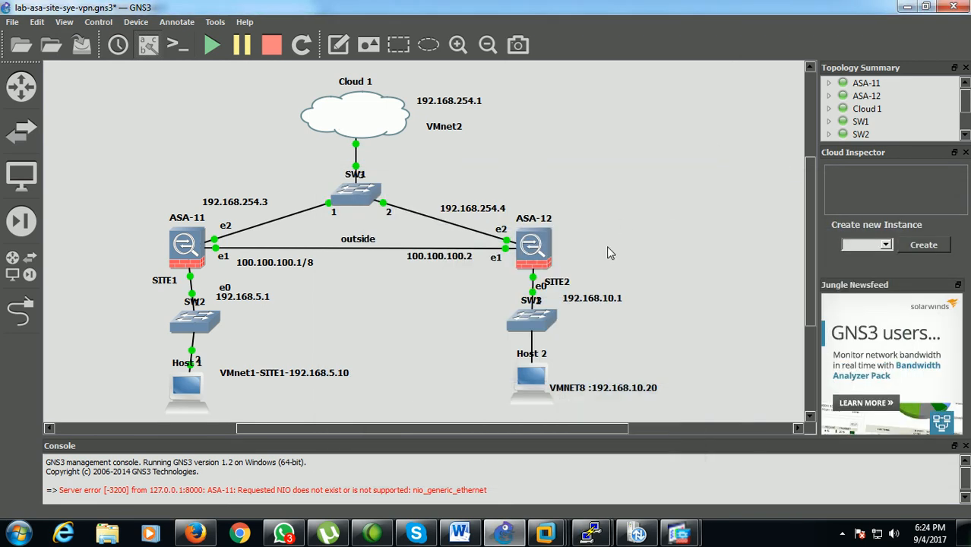
Switch to Cisco ASDM for 192.168.254.4 and start a new IPv4 static route on the outside interface
mouse_move(679, 534)
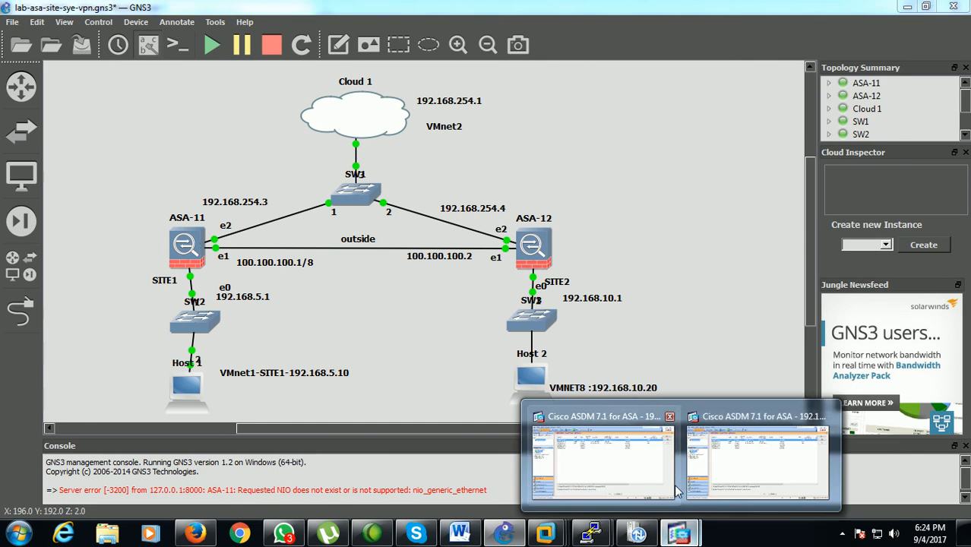
left_click(672, 497)
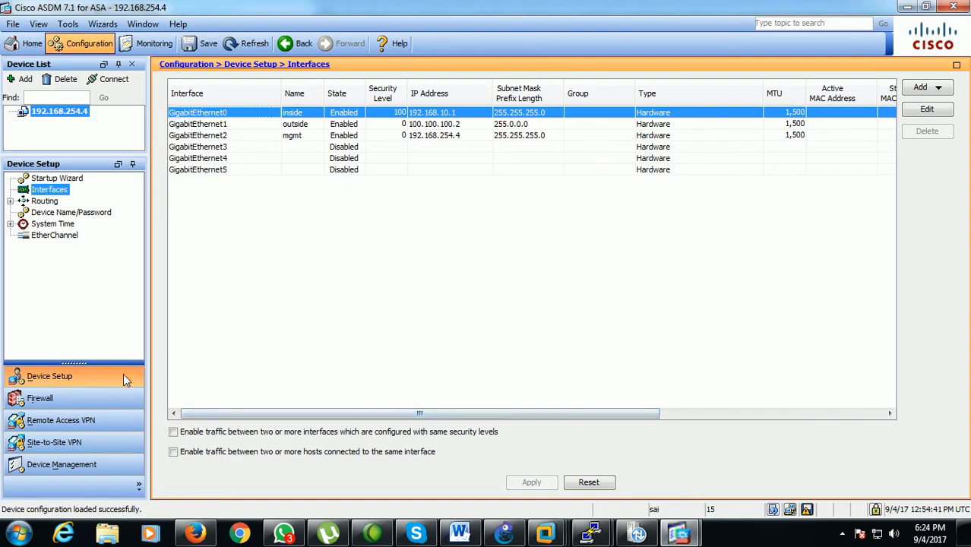
left_click(46, 202)
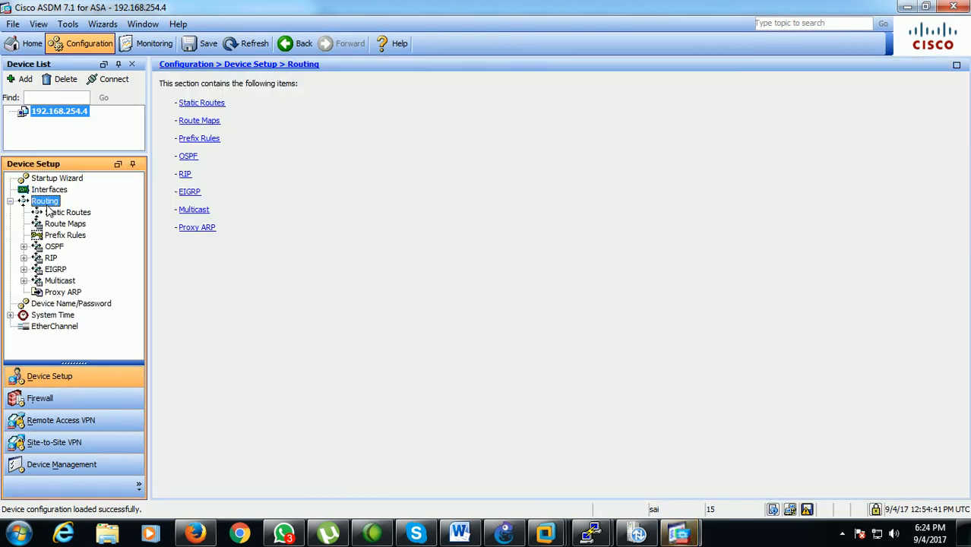
left_click(213, 104)
left_click(916, 120)
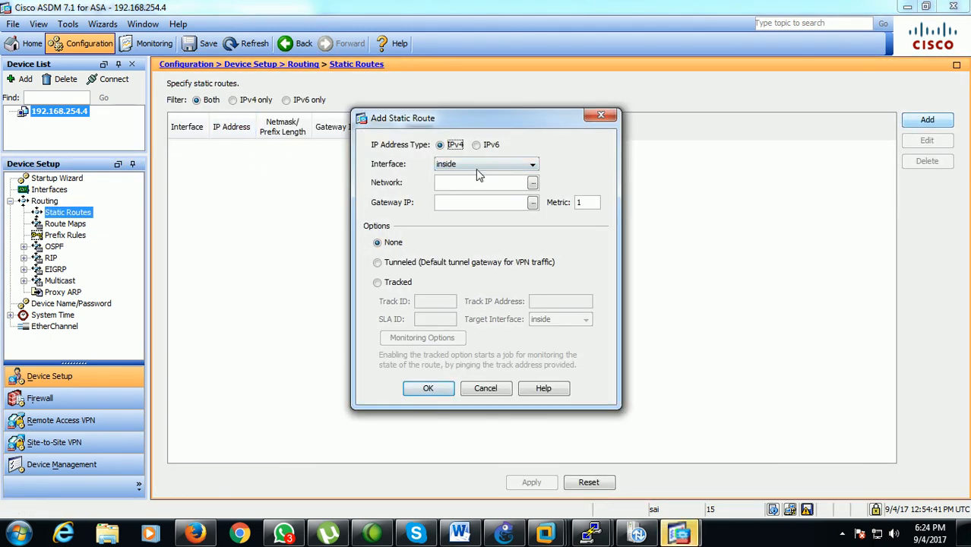
left_click(478, 166)
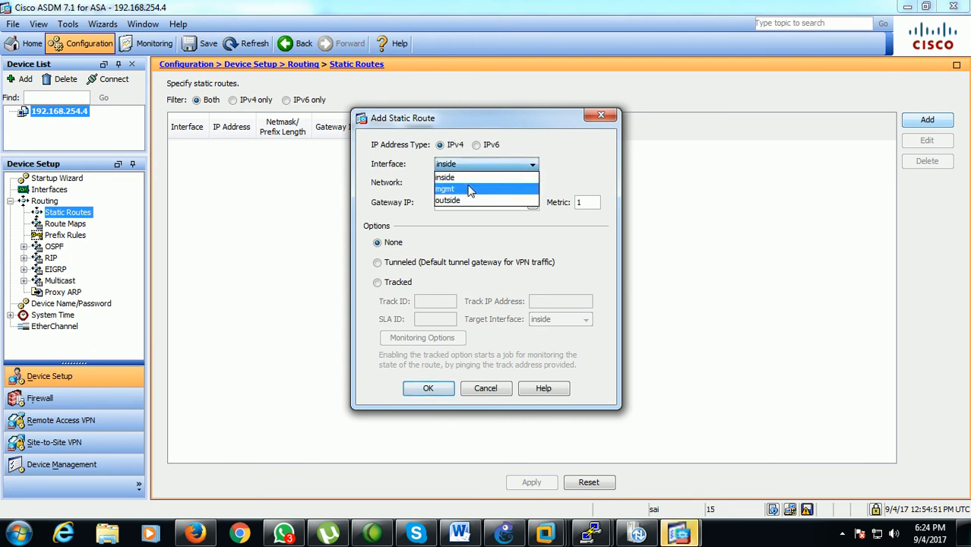
left_click(463, 199)
Set the new static route's network to any and its gateway IP to 100.100.100.2
left_click(459, 182)
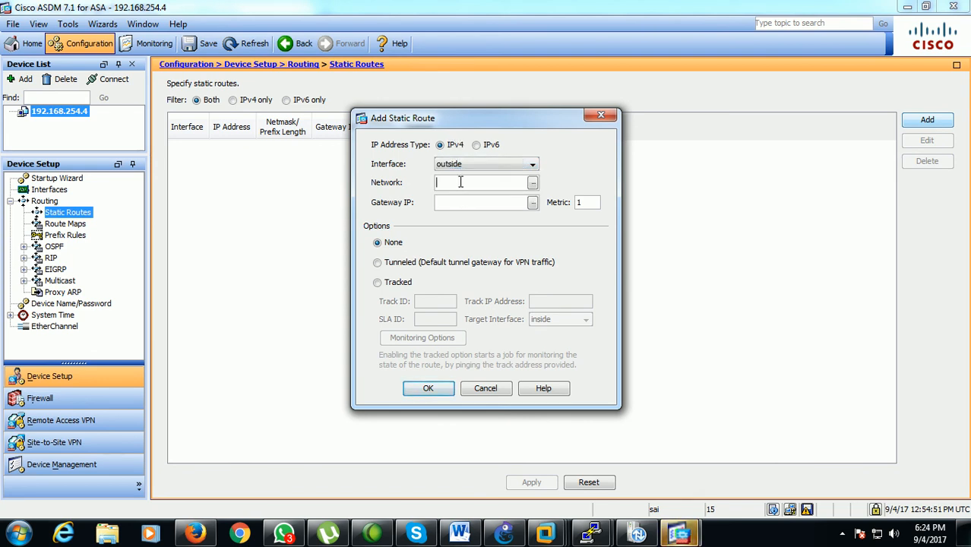
left_click(532, 183)
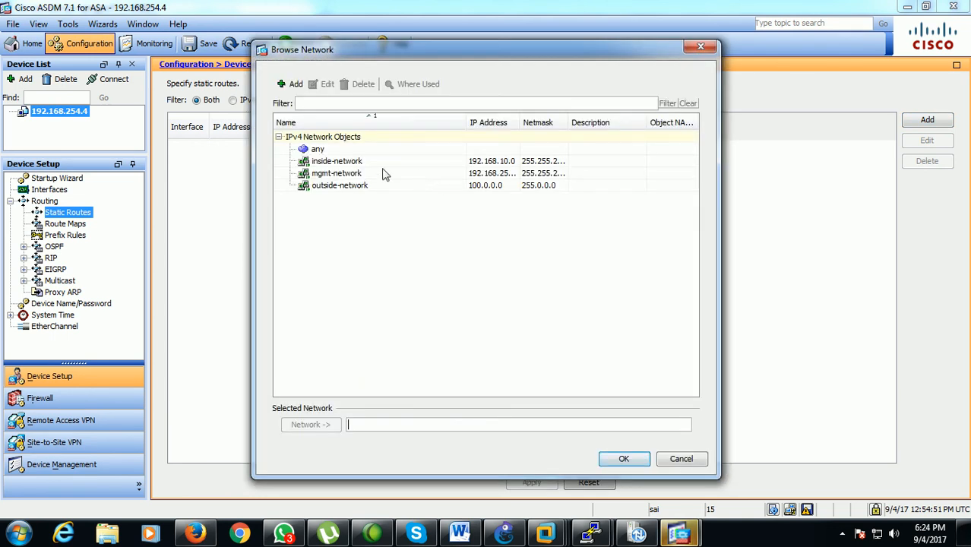
left_click(330, 153)
left_click(621, 459)
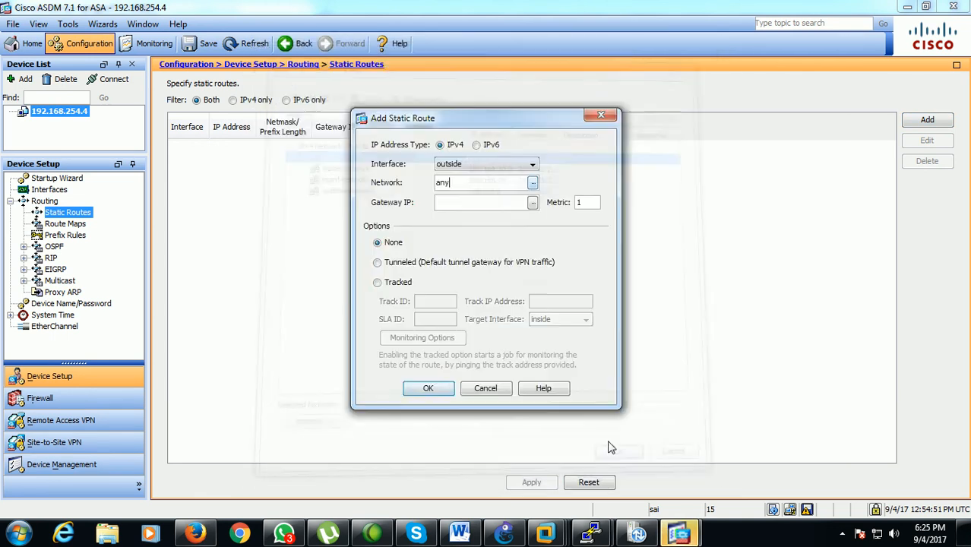
left_click(532, 203)
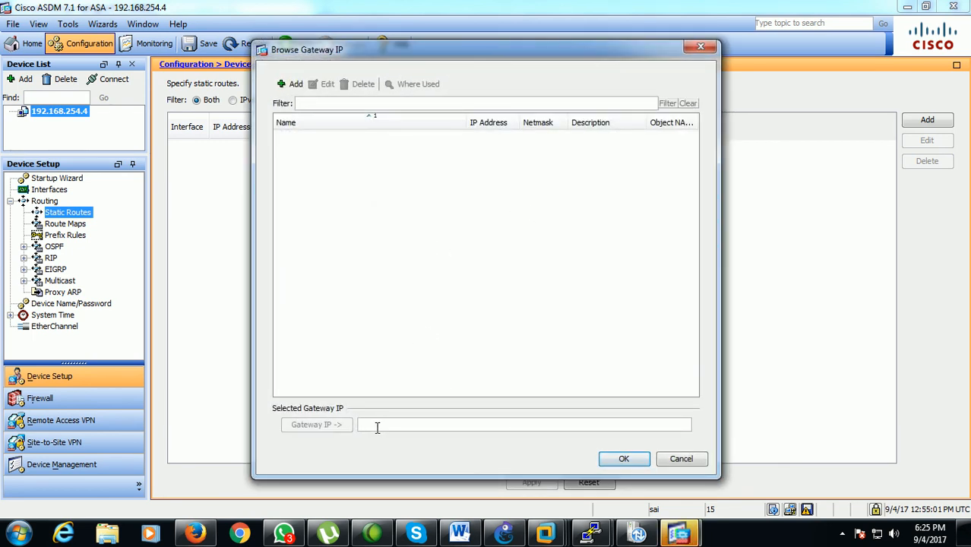
type("100.100.100.2")
left_click(634, 457)
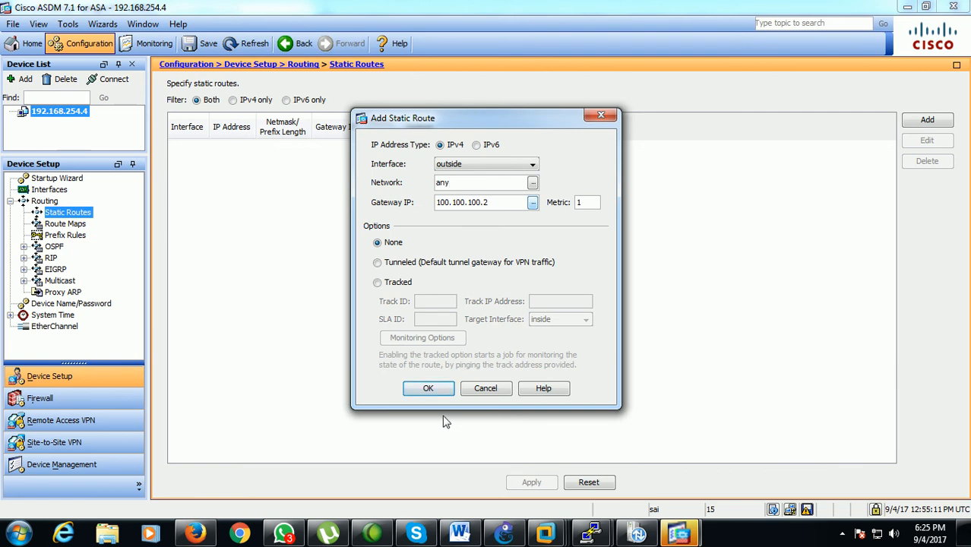
Add the static route to the list, apply the change and send the generated CLI command to the firewall
left_click(430, 390)
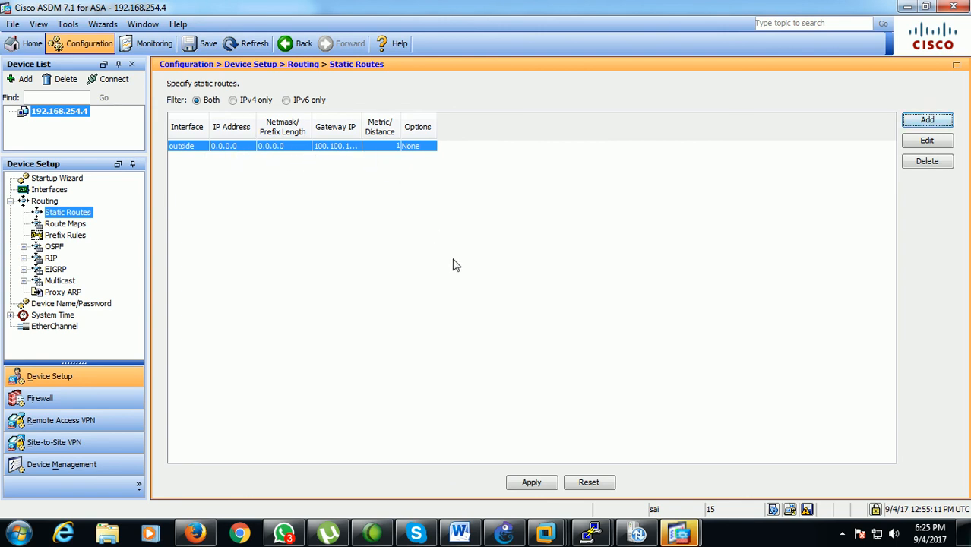
left_click(522, 483)
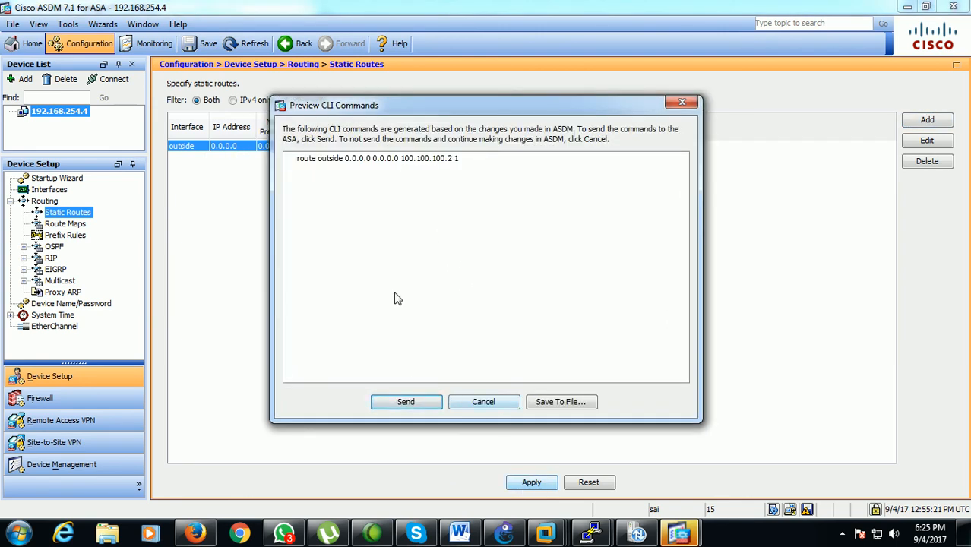
left_click(404, 405)
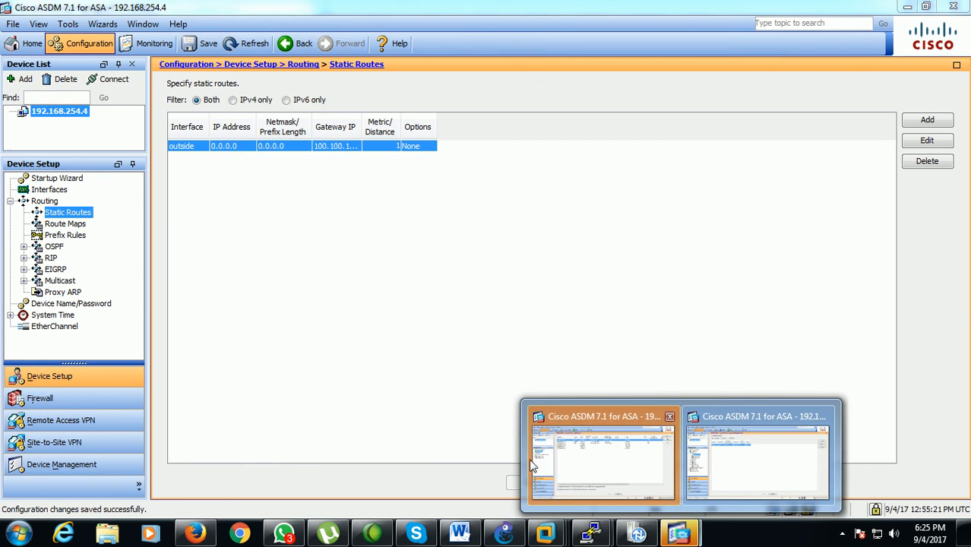
Switch to the ASDM session for 192.168.254.3, refresh its configuration and examine its static routes
left_click(566, 464)
left_click(447, 326)
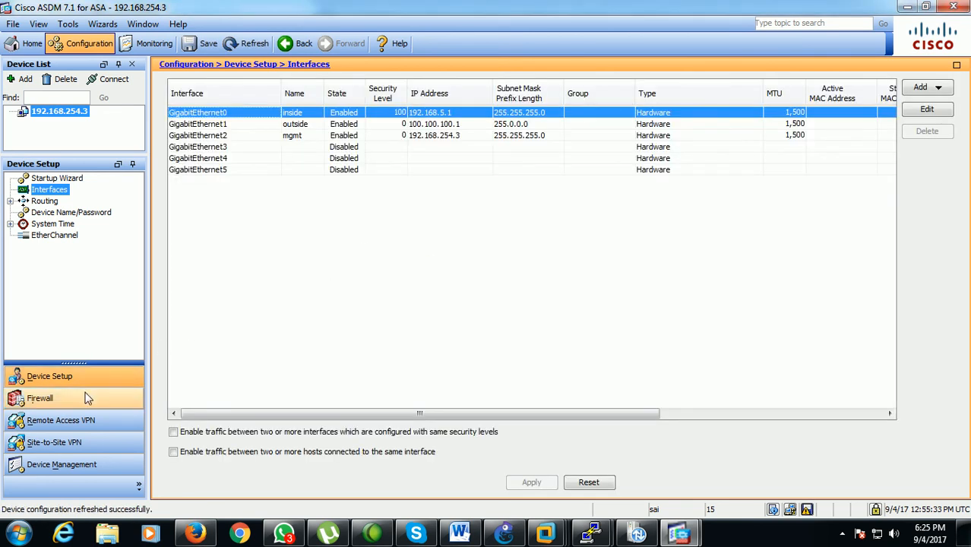
left_click(44, 202)
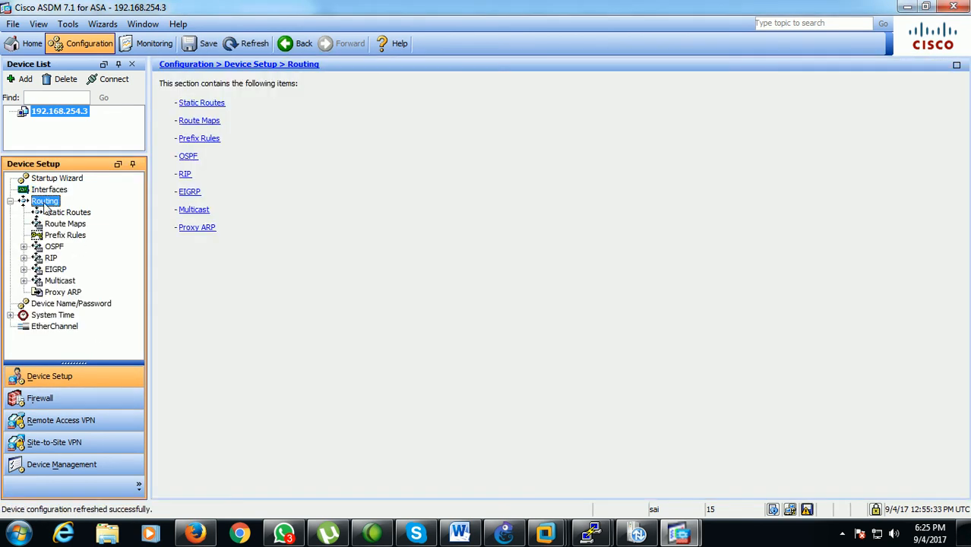
left_click(209, 109)
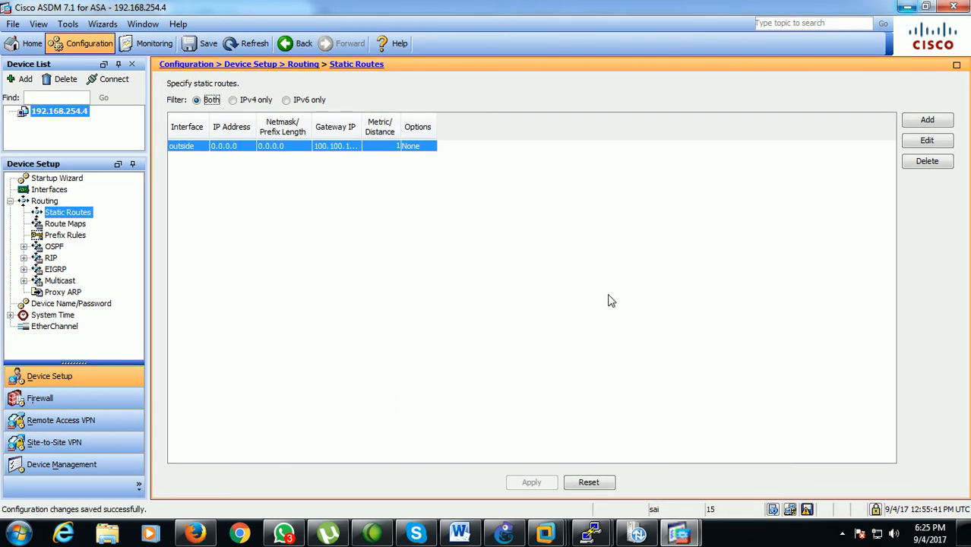
Switch to VMware Workstation and open Network Connections on the SITE-SYSTEM virtual machine by running NCPA.CPL
mouse_move(549, 536)
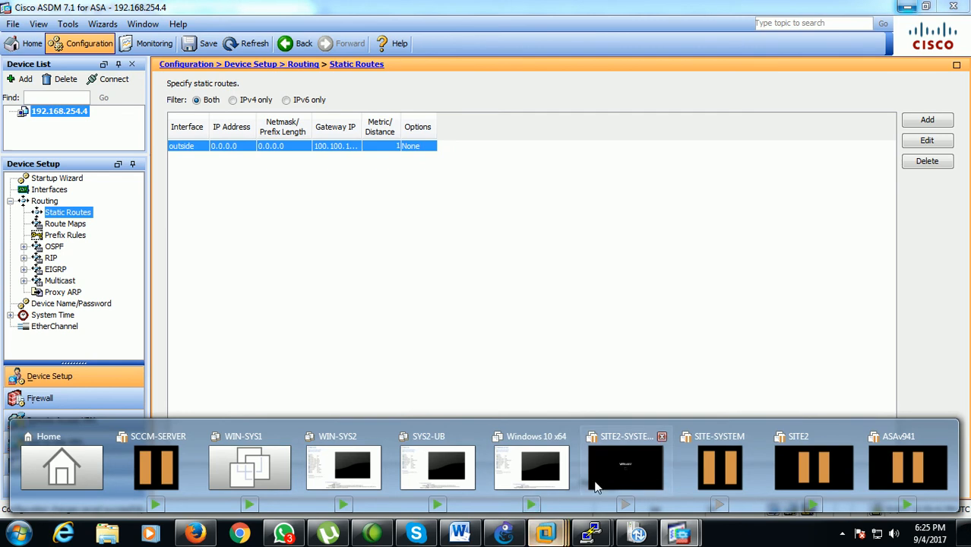
left_click(585, 459)
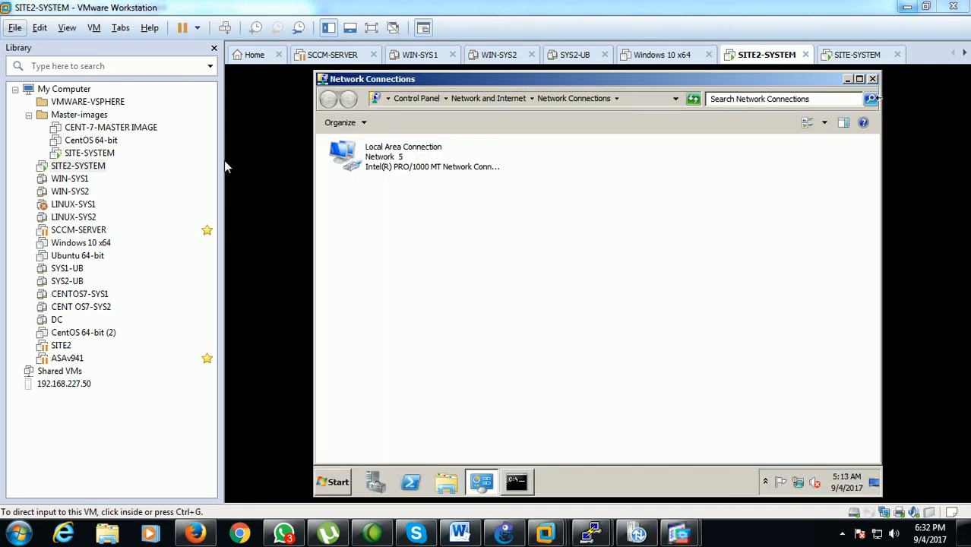
left_click(92, 156)
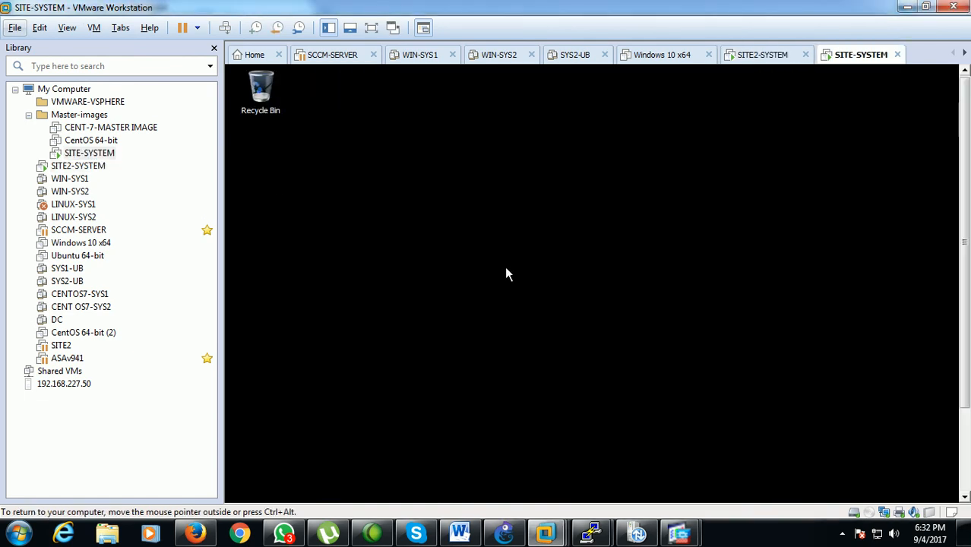
left_click_drag(964, 237, 965, 339)
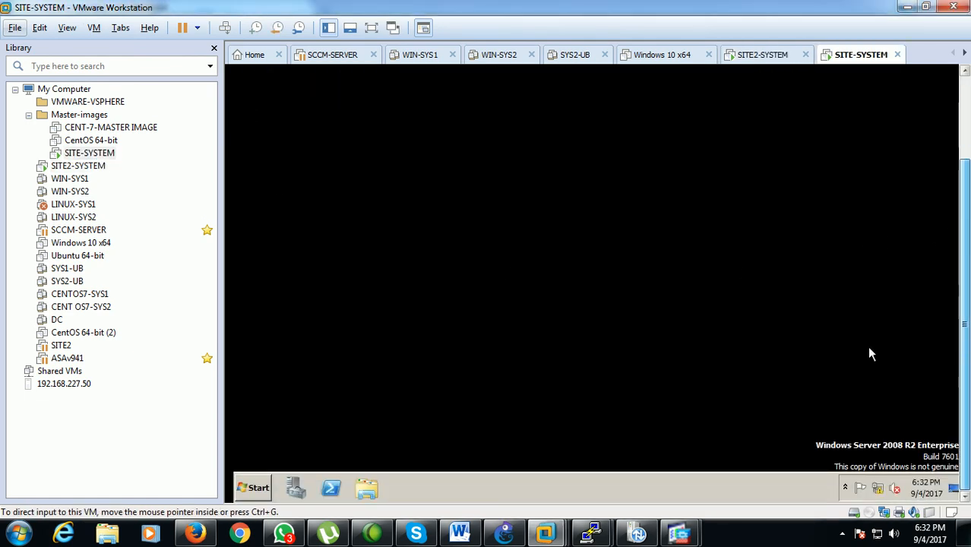
left_click(253, 490)
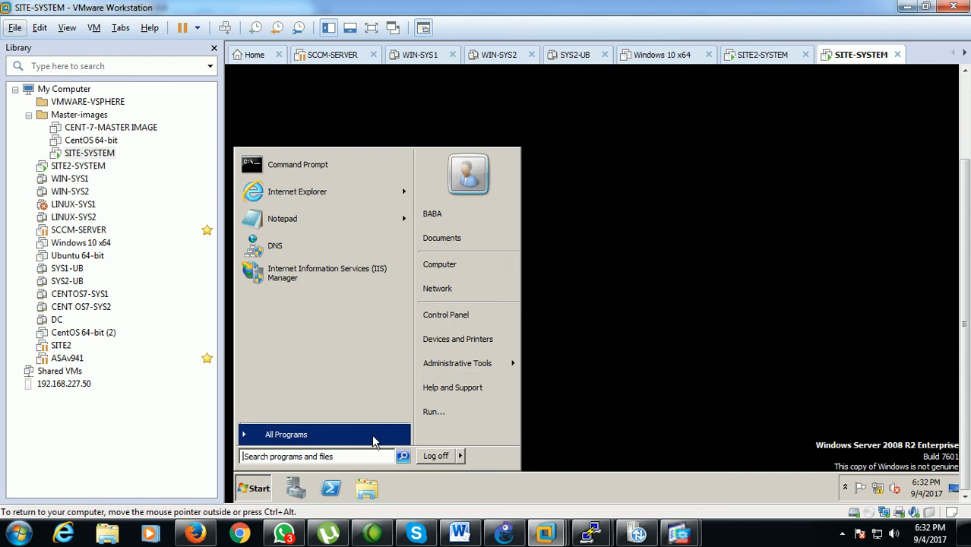
left_click(430, 412)
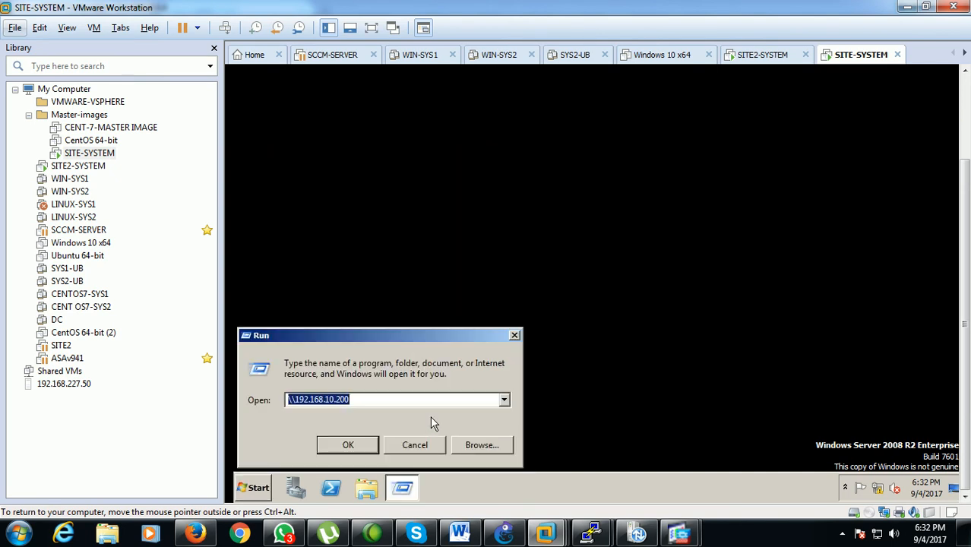
type("nc")
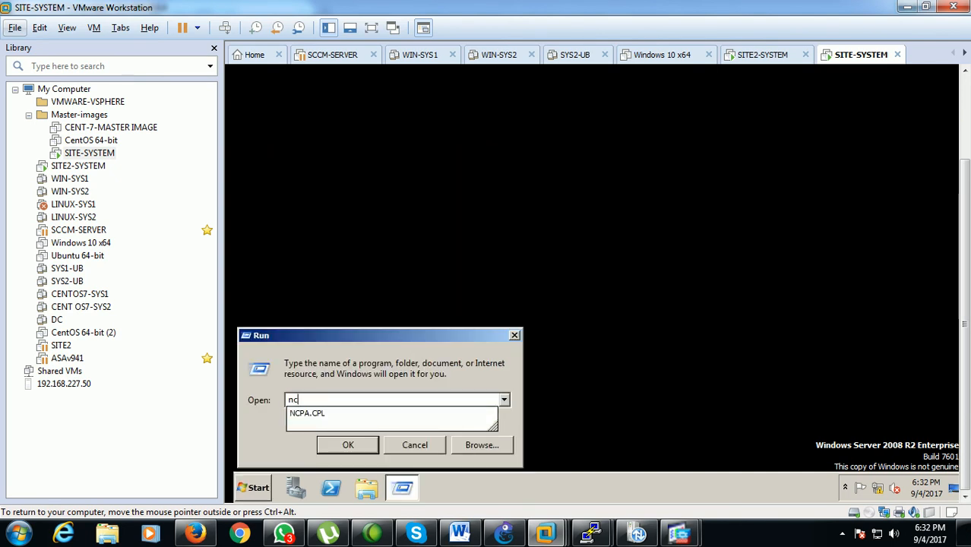
key("Down")
key("Return")
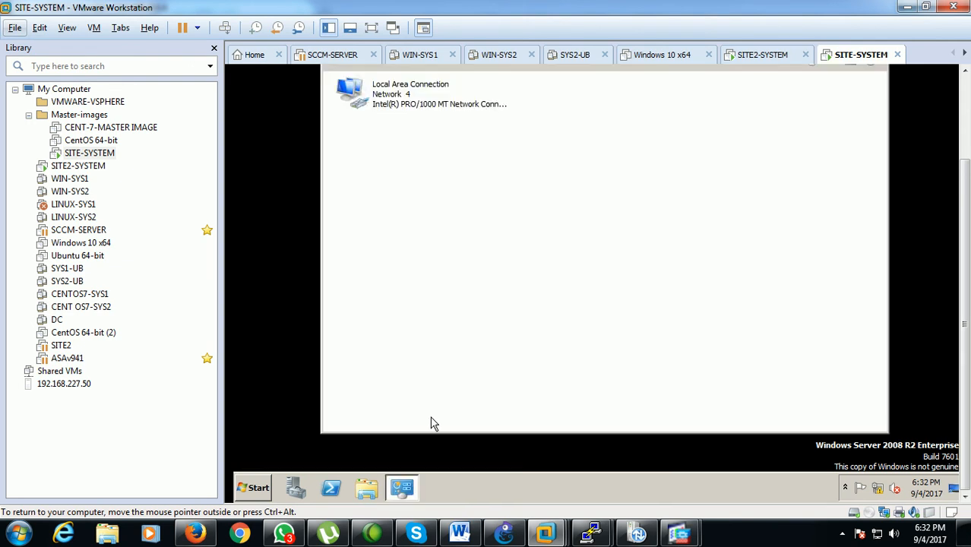
Examine the IPv4 address and default gateway settings of SITE-SYSTEM's Local Area Connection
left_click(392, 109)
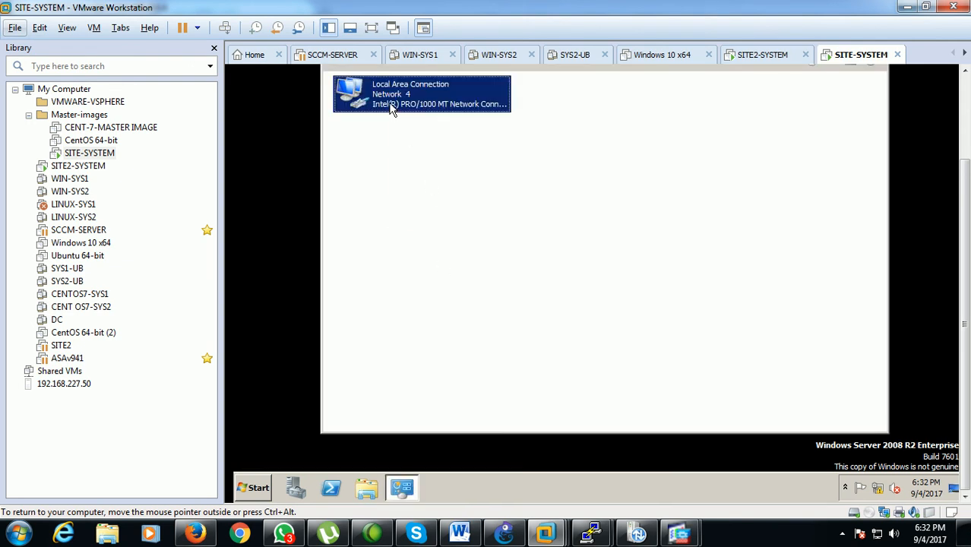
right_click(392, 110)
left_click(419, 222)
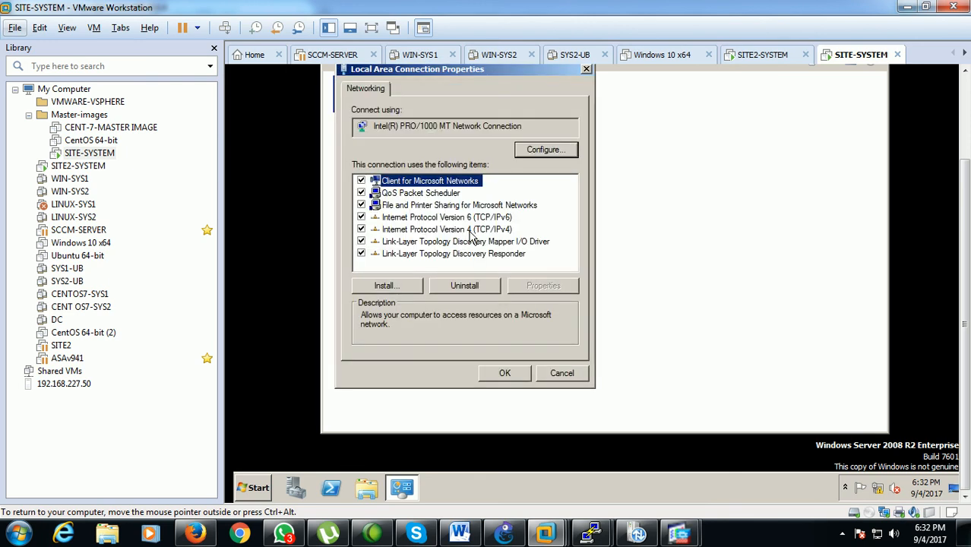
left_click(470, 230)
left_click(528, 284)
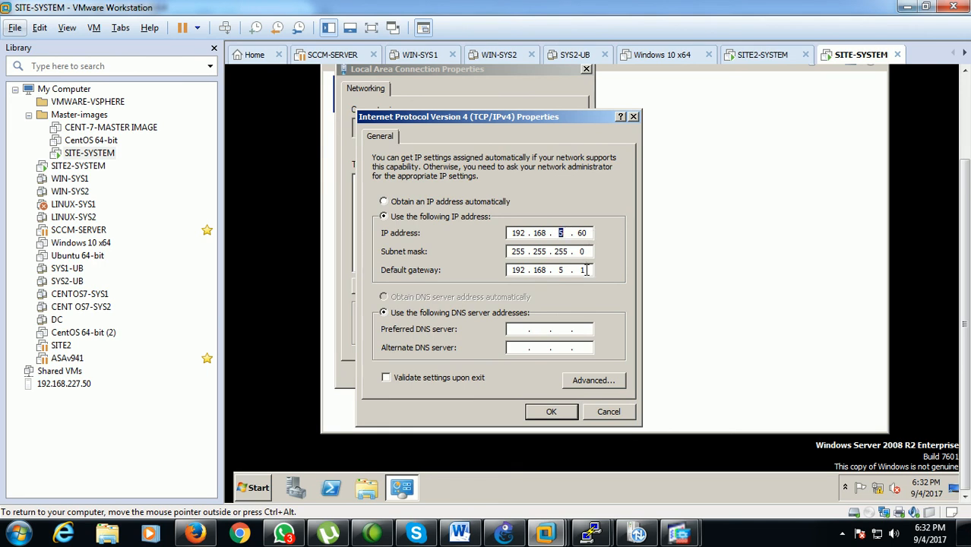
Switch to Cisco ASDM for 192.168.254.3 and check the inside interface's IP address
mouse_move(679, 535)
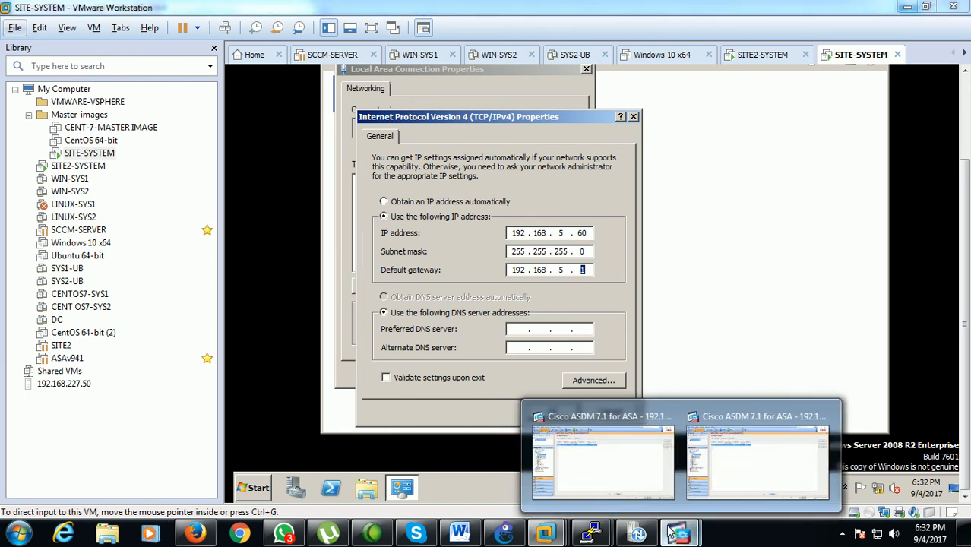
left_click(620, 476)
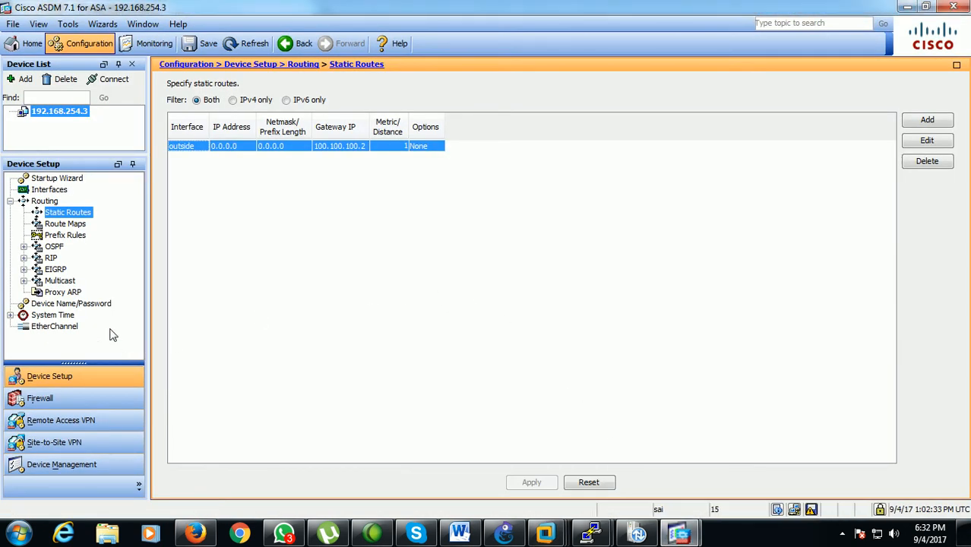
left_click(49, 190)
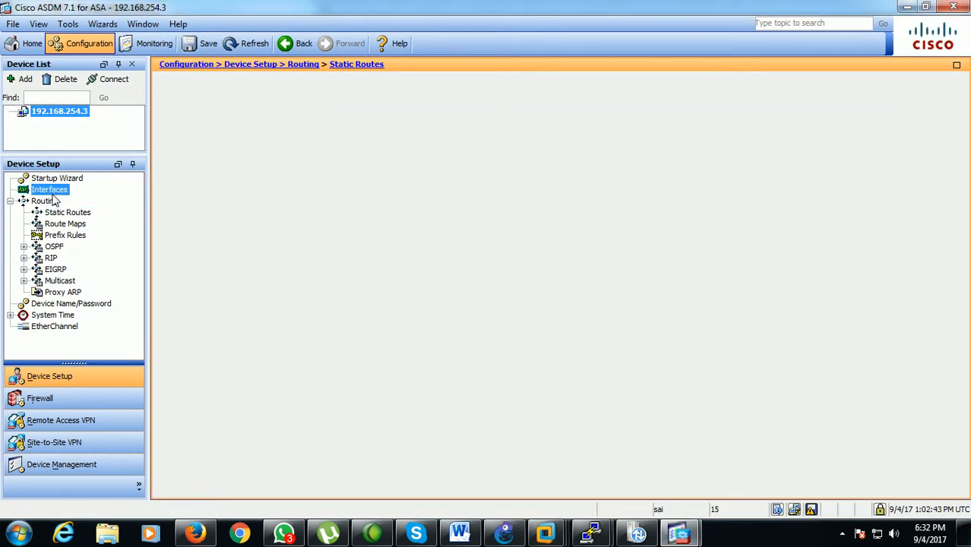
left_click(445, 115)
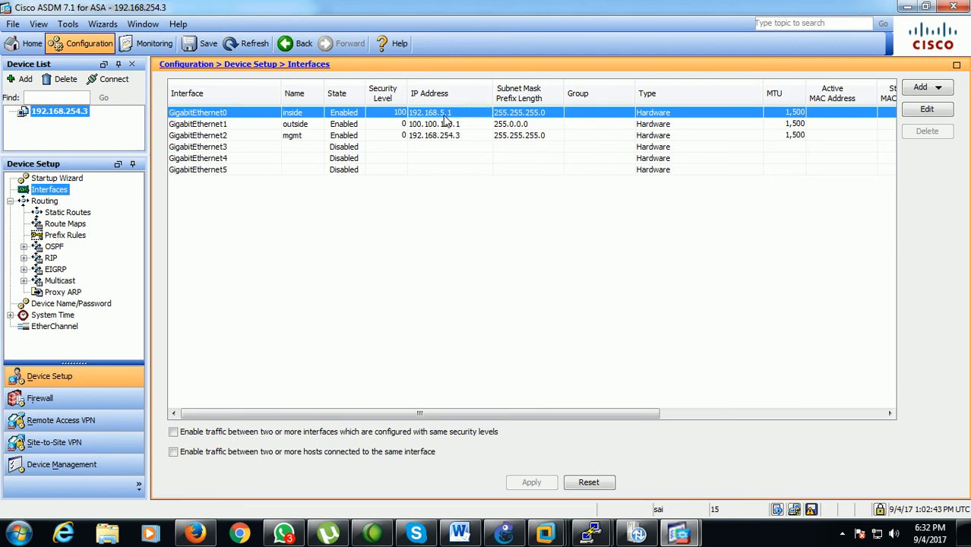
Switch back to VMware Workstation, accept SITE-SYSTEM's IPv4 settings and close its Local Area Connection properties
left_click(907, 7)
left_click(540, 412)
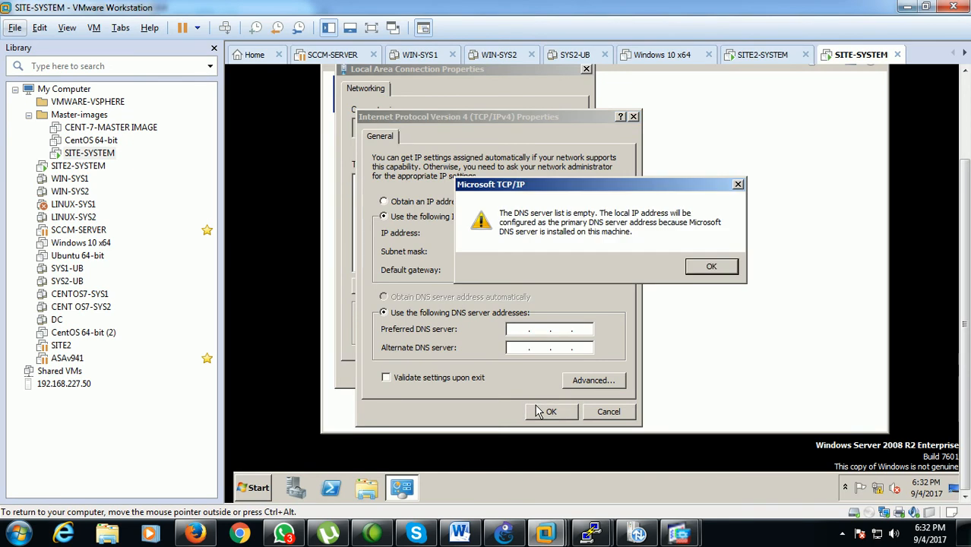
left_click(710, 266)
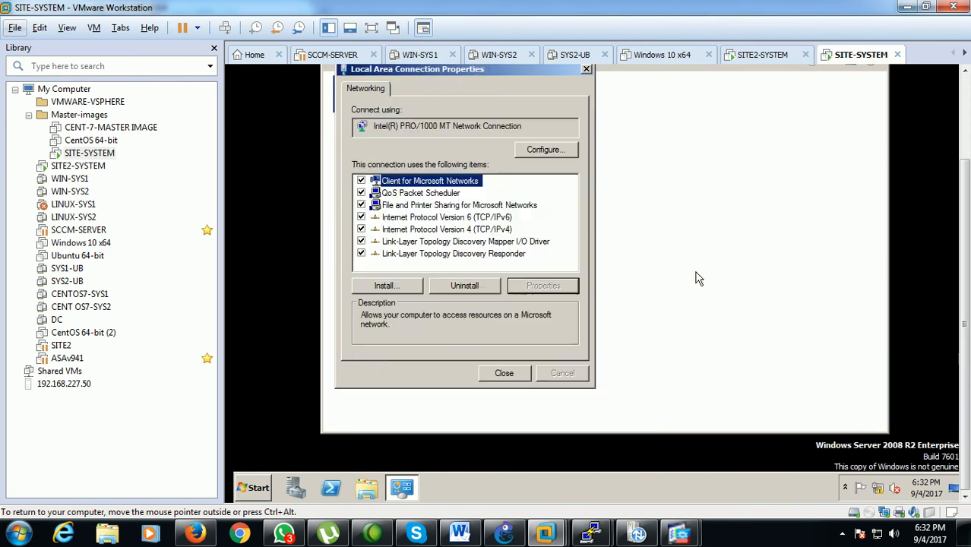
left_click(504, 373)
Disable and re-enable SITE-SYSTEM's Local Area Connection, and dismiss the Windows activation notification
right_click(413, 117)
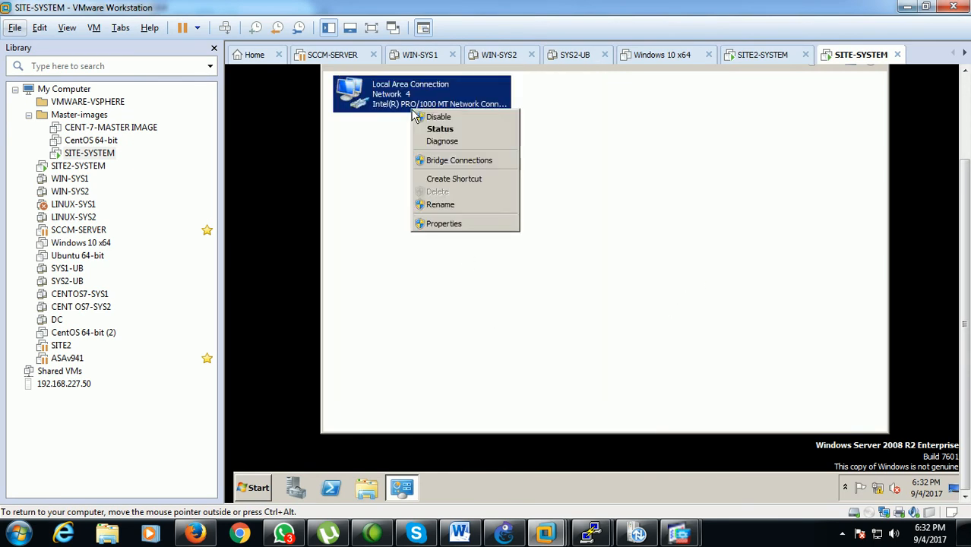
left_click(415, 120)
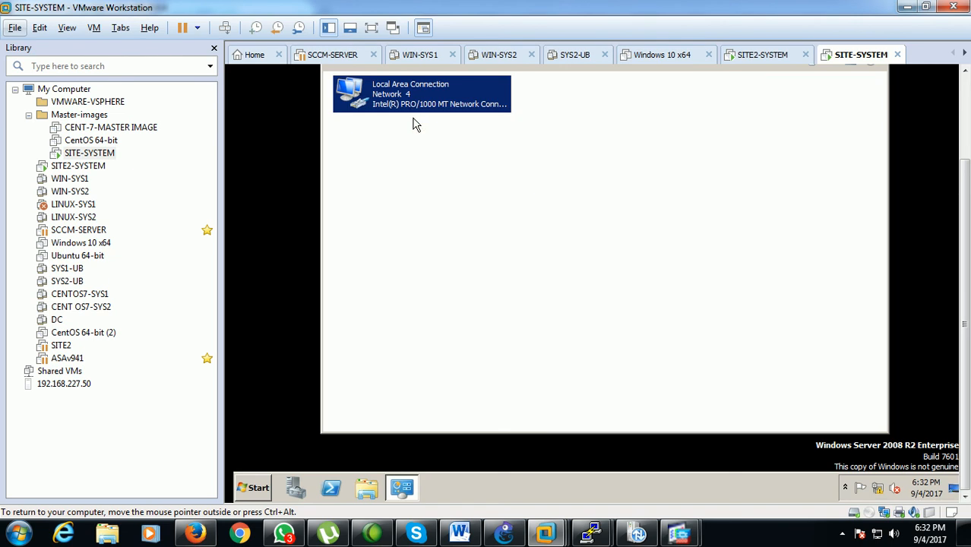
right_click(418, 116)
left_click(423, 120)
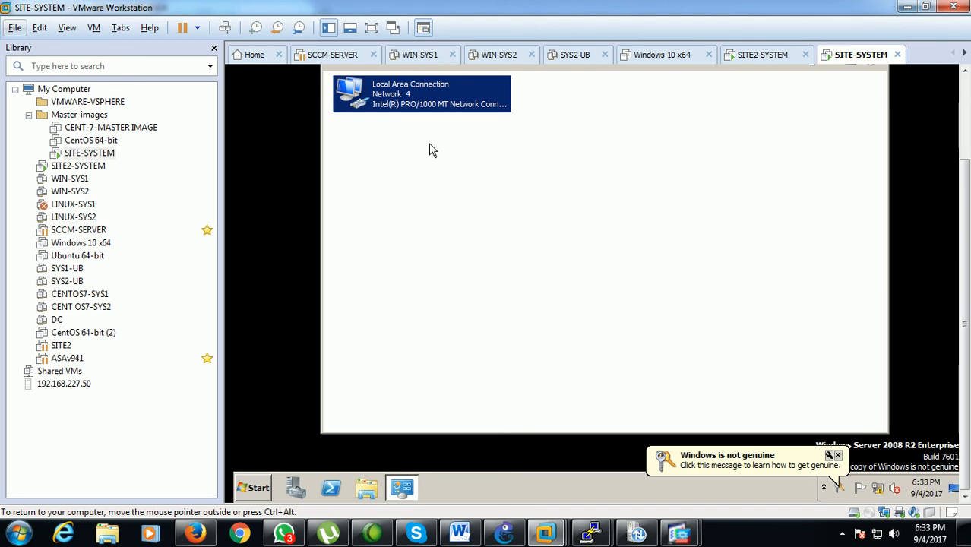
left_click(837, 456)
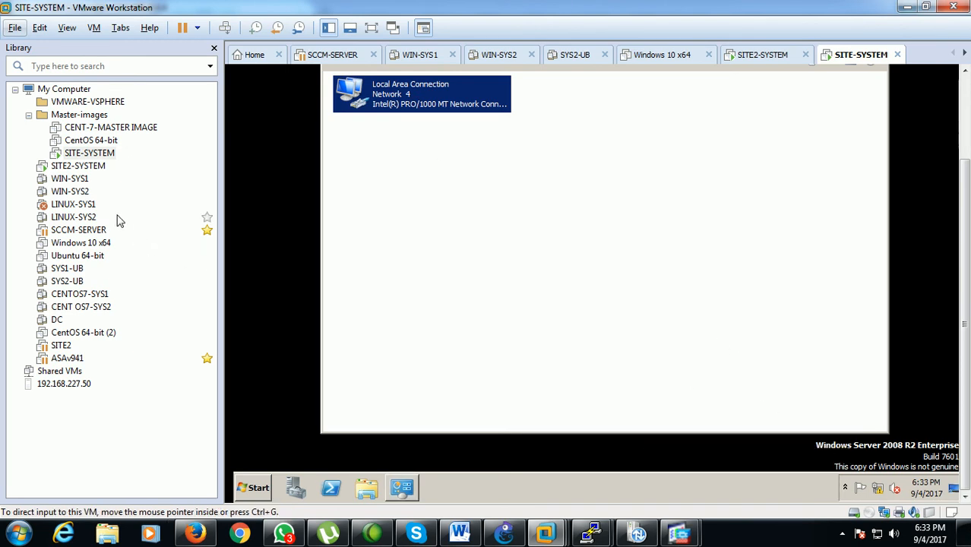
Switch to the SITE2-SYSTEM virtual machine and examine its Local Area Connection's IPv4 address and default gateway
left_click(98, 166)
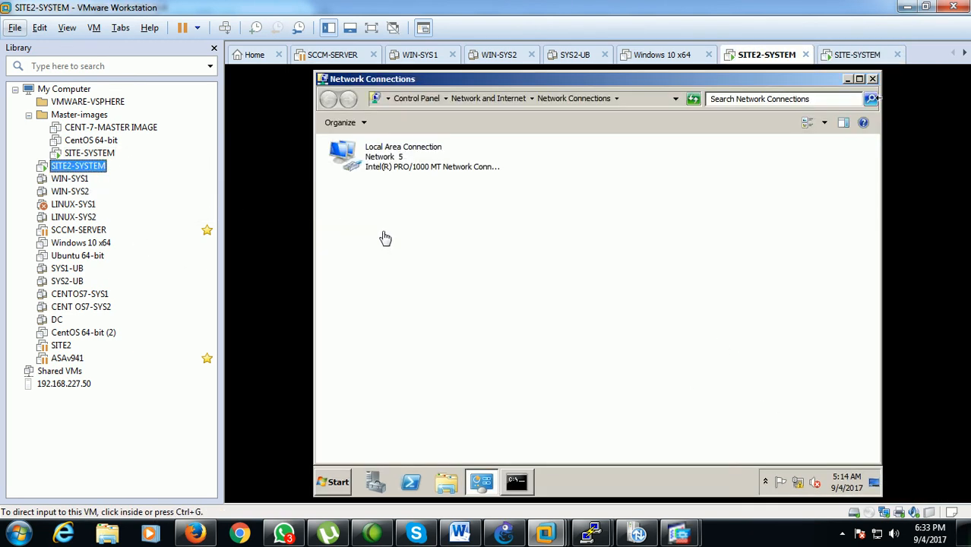
left_click(382, 155)
right_click(382, 156)
left_click(423, 278)
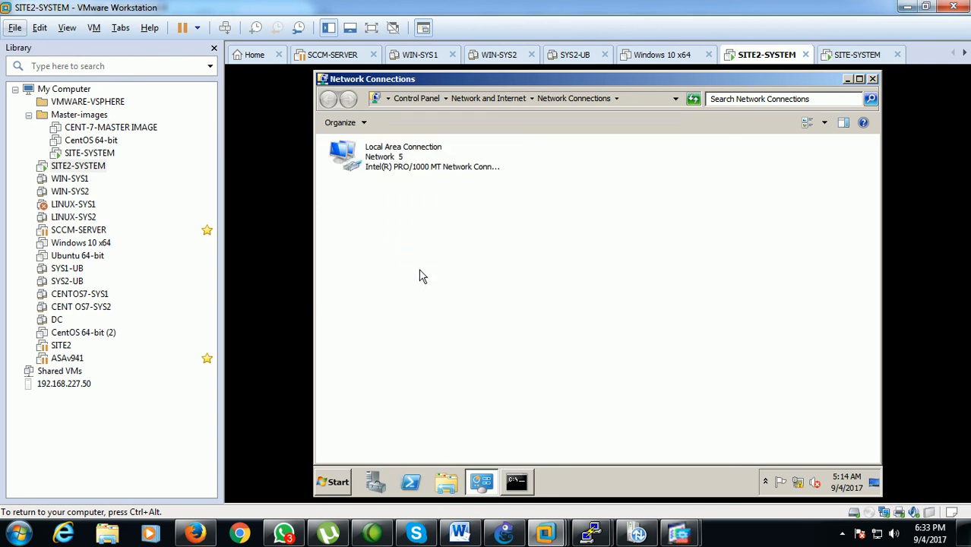
right_click(384, 167)
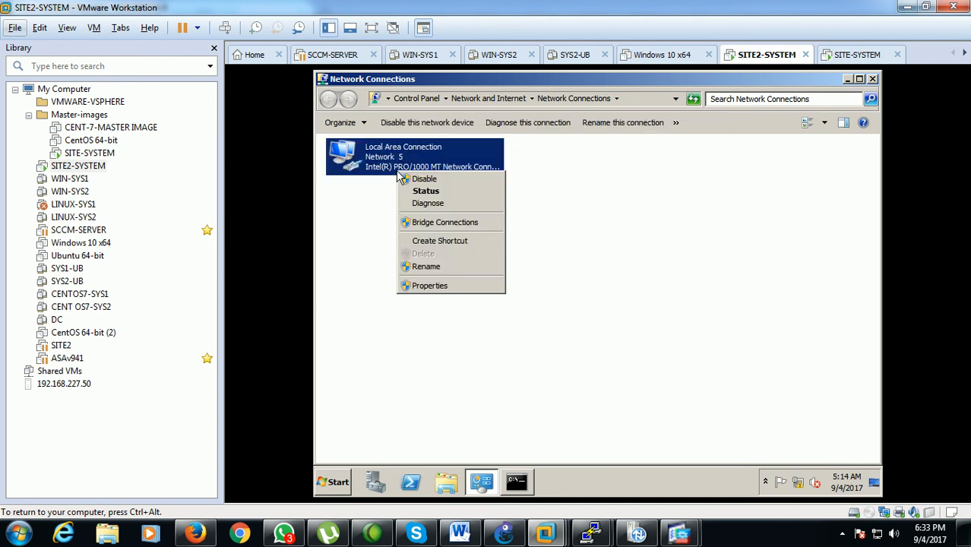
left_click(441, 285)
left_click(490, 293)
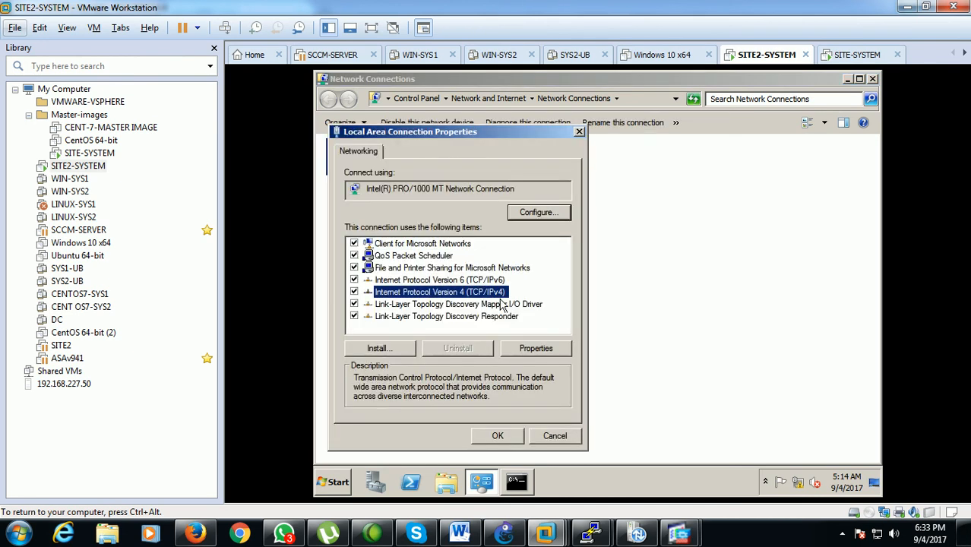
left_click(535, 348)
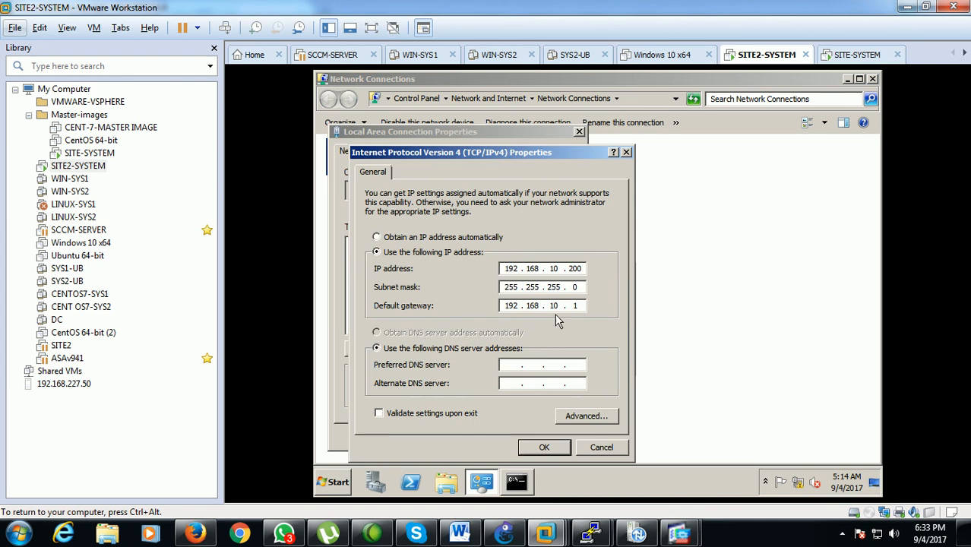
double_click(528, 271)
left_click(578, 306)
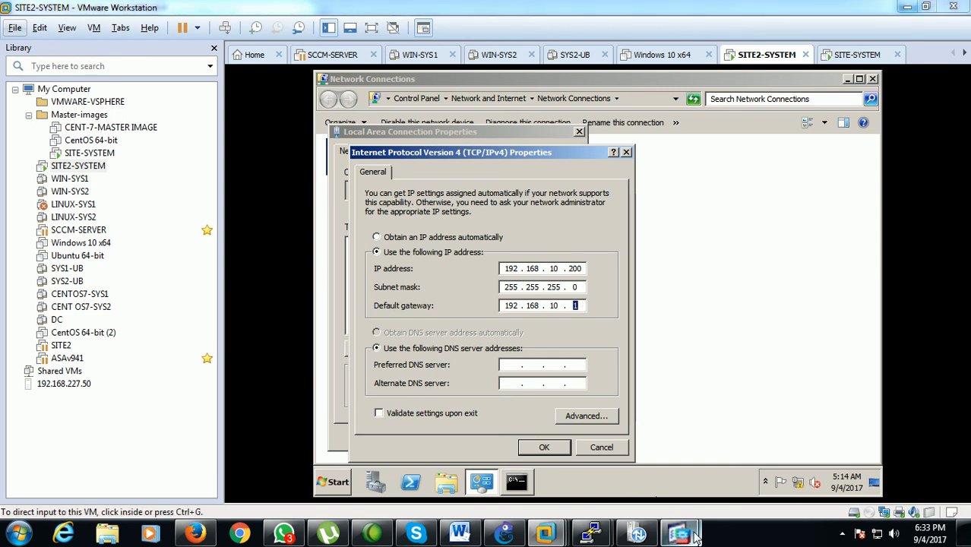
Switch to the Cisco ASDM session for 192.168.254.4 and check the inside interface's IP address
mouse_move(679, 534)
left_click(747, 483)
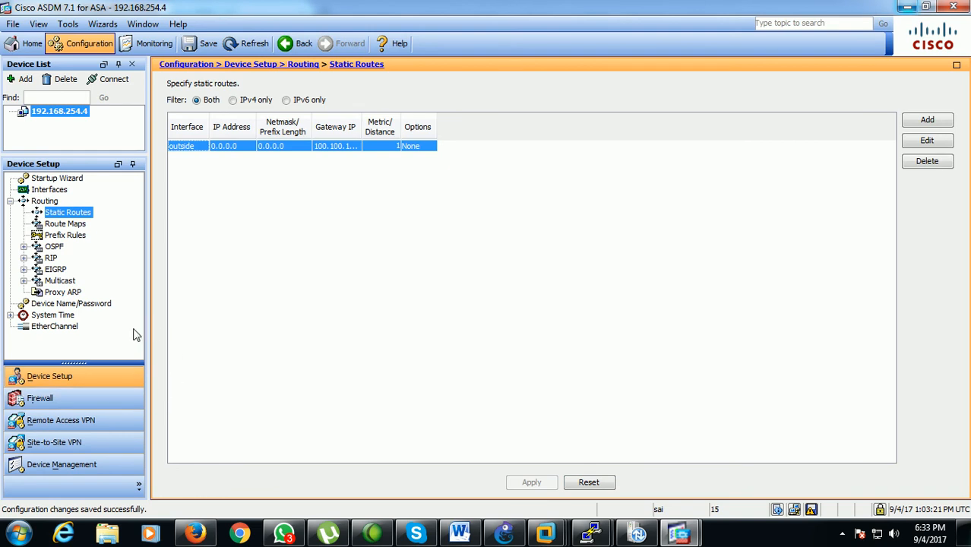
left_click(48, 189)
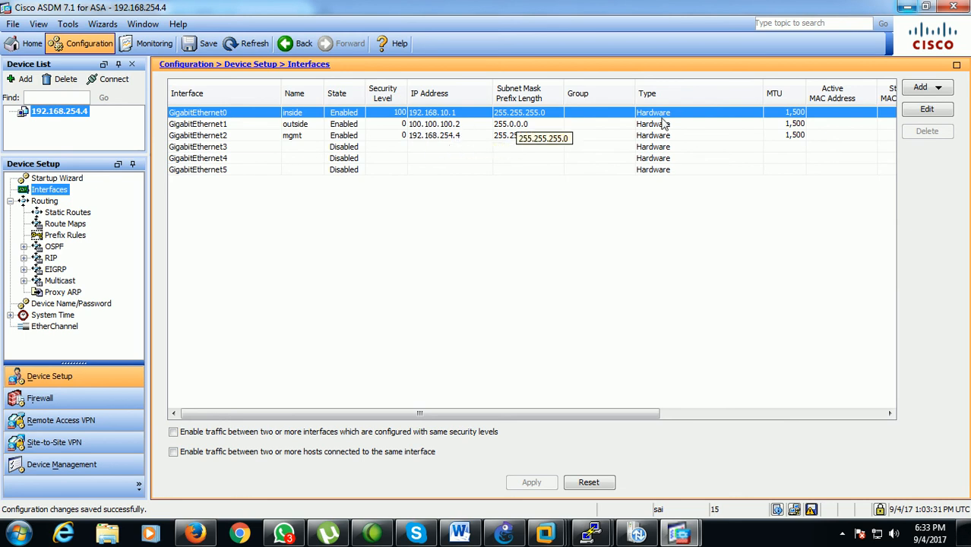
Return to VMware Workstation, accept SITE2-SYSTEM's IPv4 settings and close its Local Area Connection properties
left_click(909, 8)
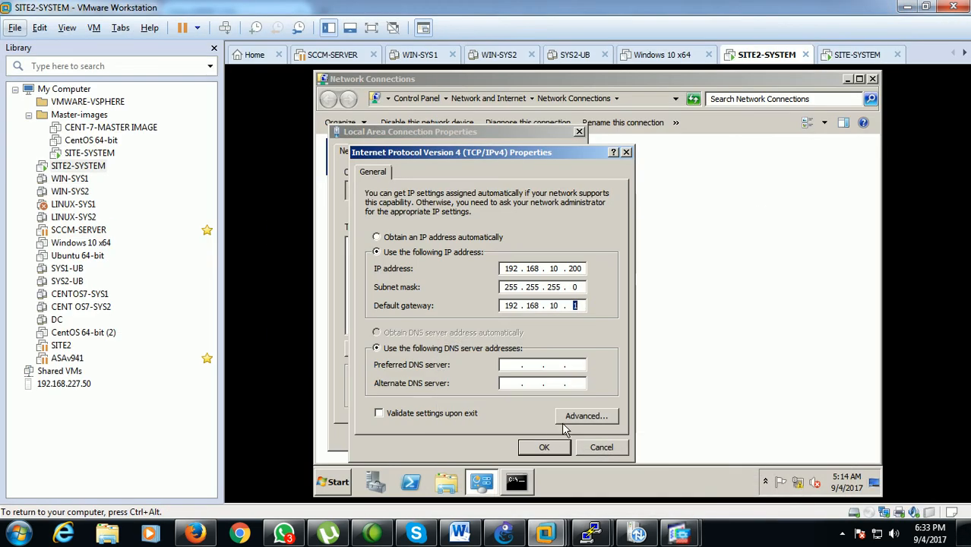
left_click(530, 447)
left_click(501, 439)
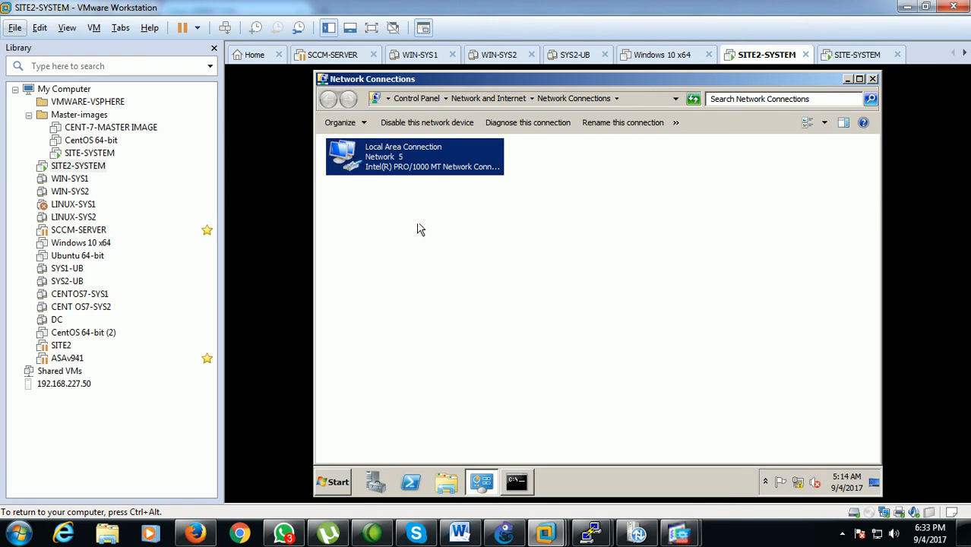
Disable and re-enable the Local Area Connection on SITE2-SYSTEM
right_click(404, 175)
left_click(410, 181)
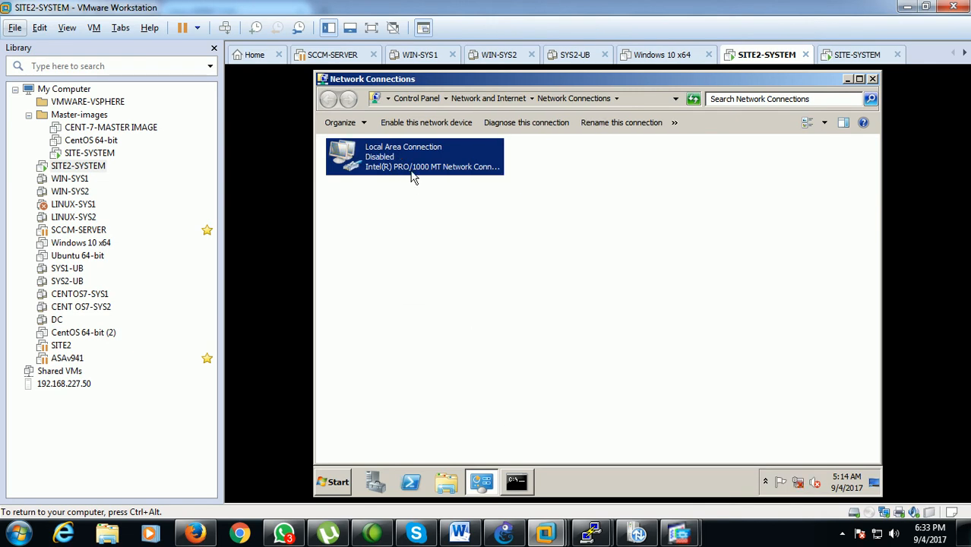
right_click(411, 164)
left_click(416, 170)
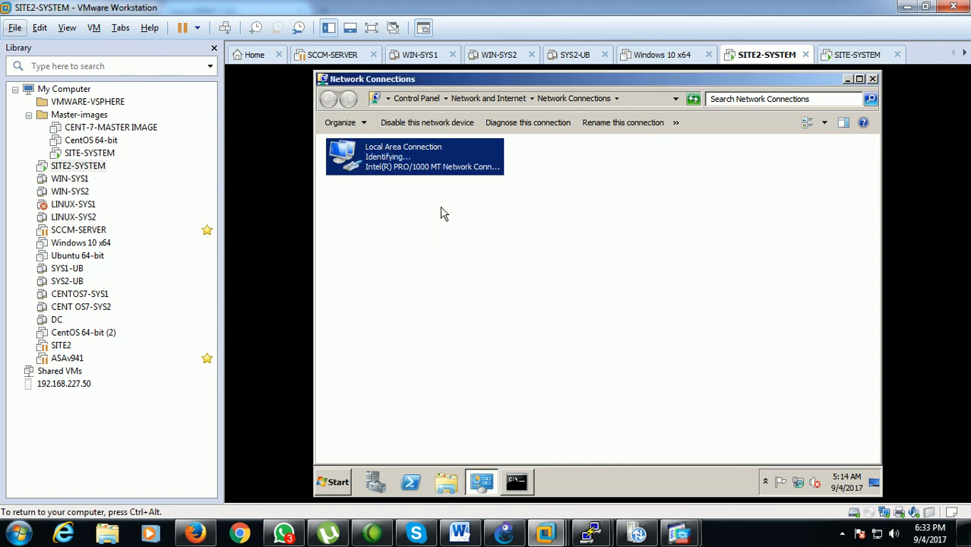
Switch to the SITE-SYSTEM virtual machine and close its Network Connections window
left_click(98, 156)
left_click(751, 238)
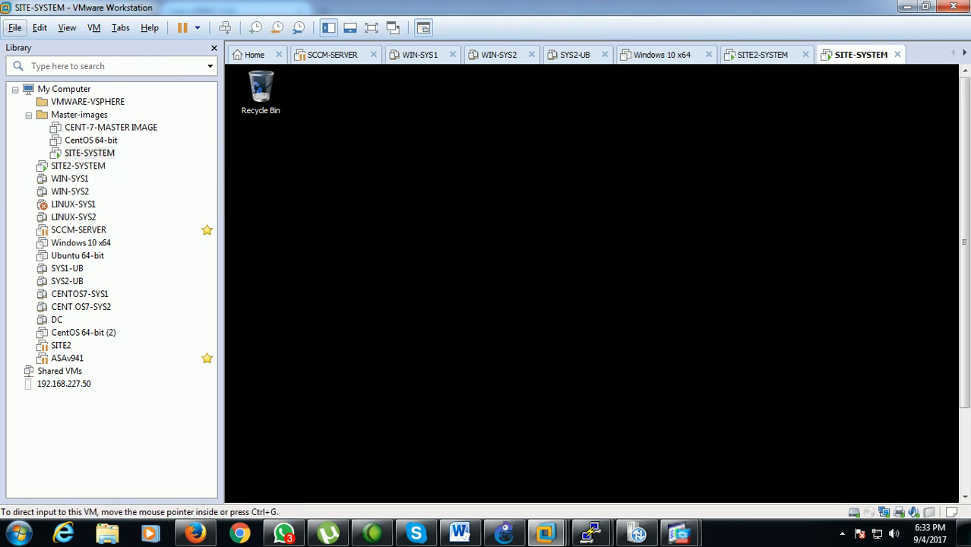
left_click(879, 125)
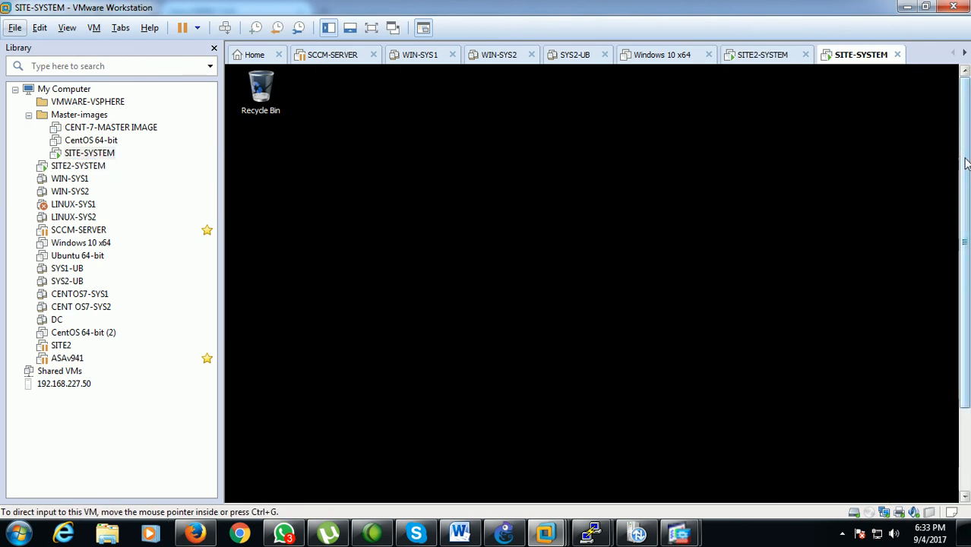
Open a command prompt on SITE-SYSTEM by running cmd
left_click_drag(966, 160, 958, 292)
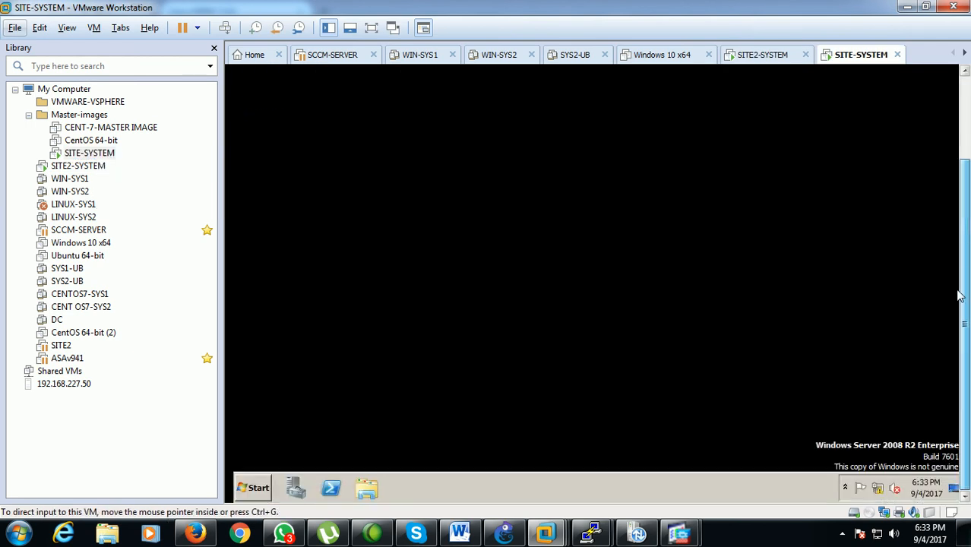
left_click(258, 487)
left_click(432, 411)
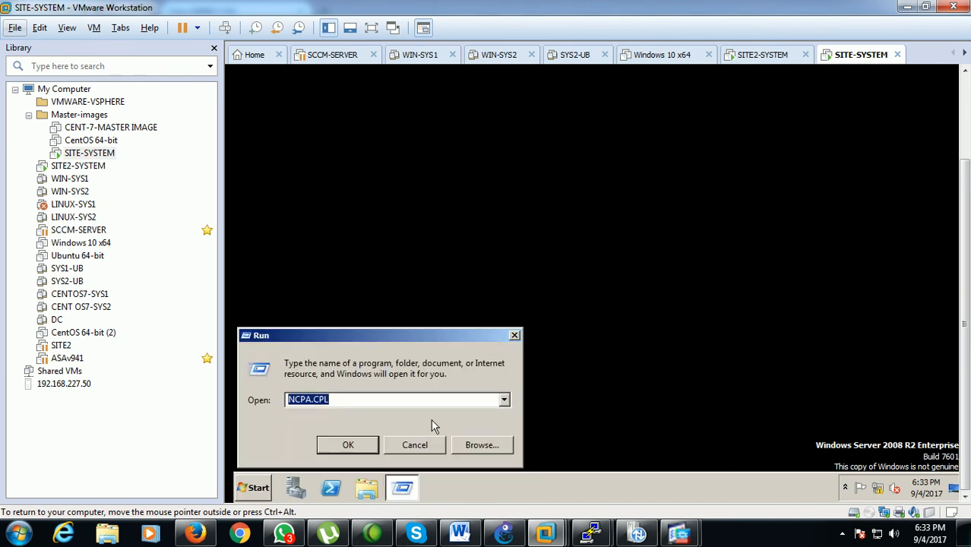
type("cmd")
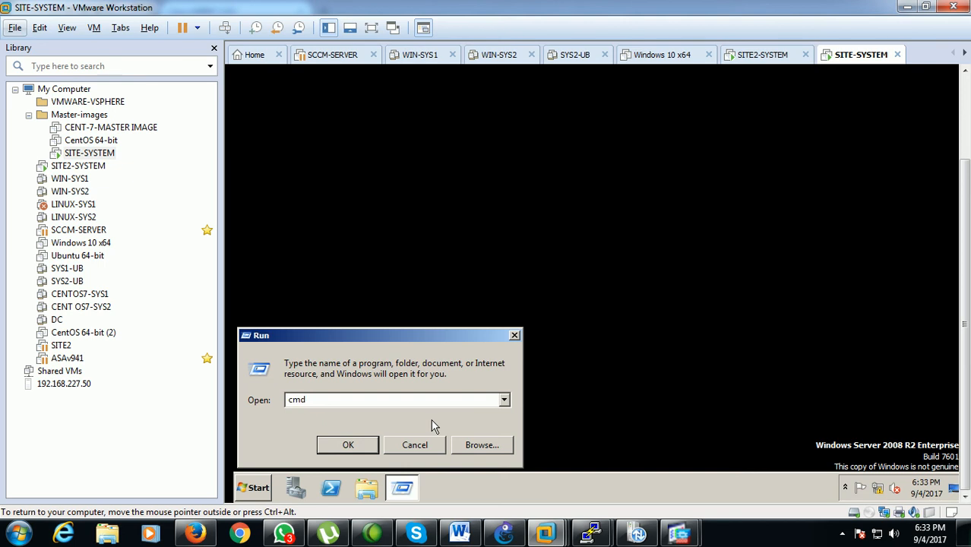
key("Return")
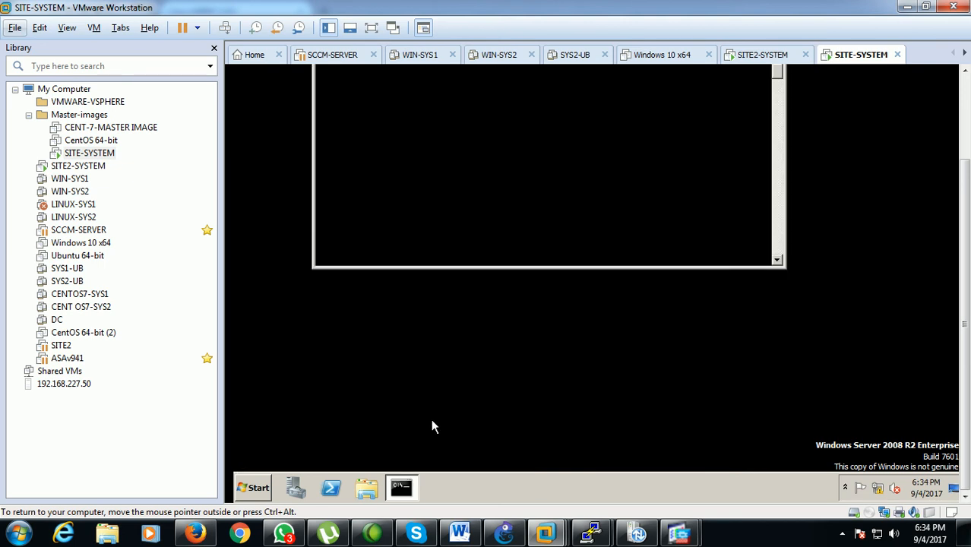
Run ipconfig in SITE-SYSTEM's command prompt to check its IP address and default gateway
left_click_drag(965, 181, 965, 114)
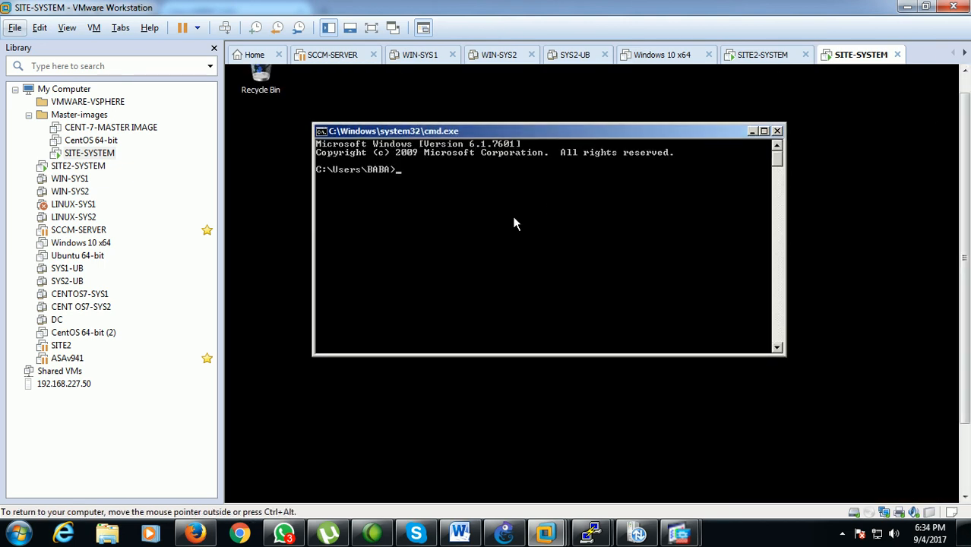
type("ipconfig")
key("Return")
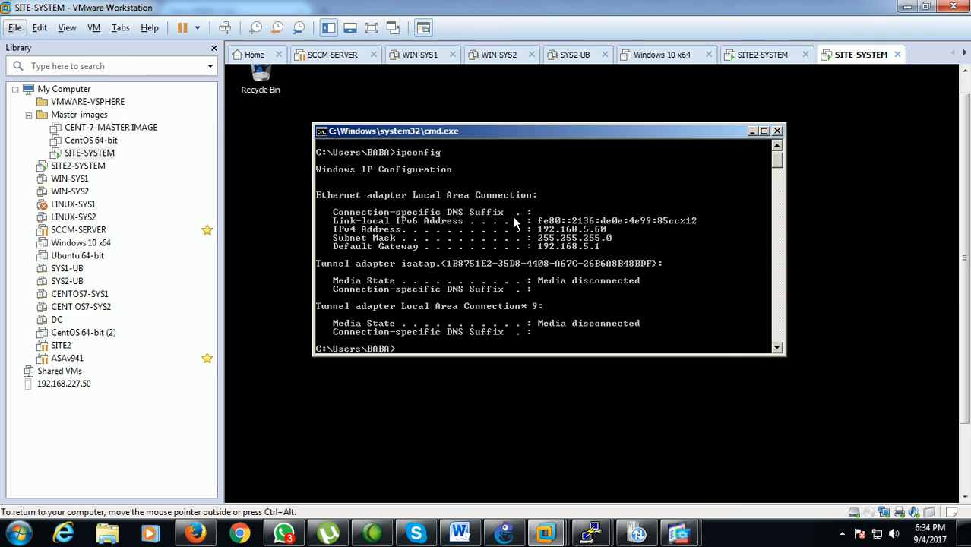
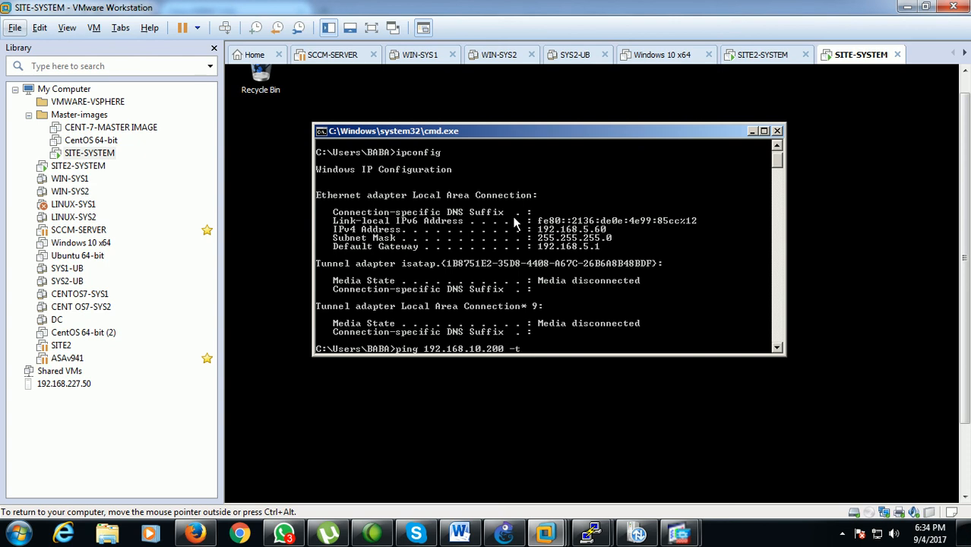
Run a continuous ping to 192.168.10.200 from SITE-SYSTEM's command prompt
key("Return")
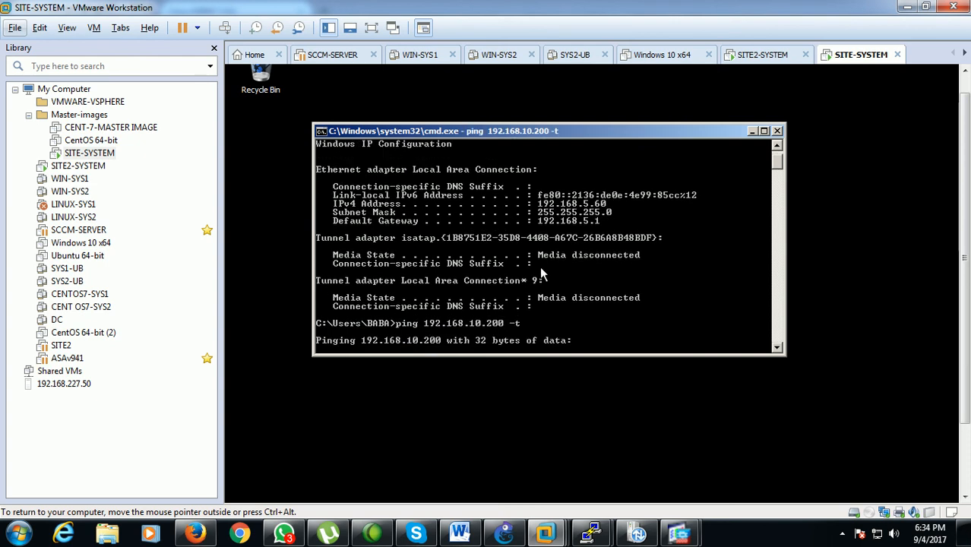
Switch to GNS3 and trace the VPN tunnel path between Host 1 and Host 2 on the topology
left_click(504, 532)
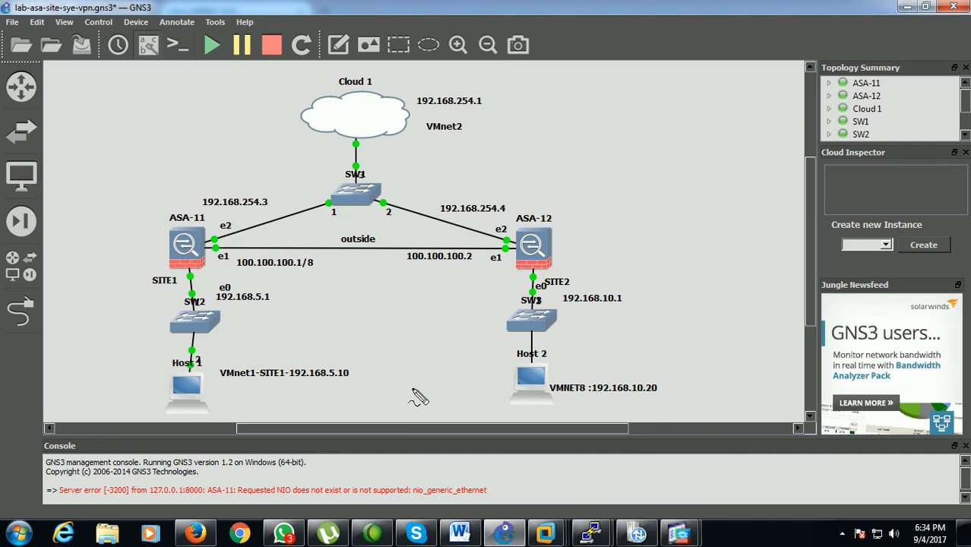
mouse_move(215, 365)
left_mouse_down()
mouse_move(187, 357)
mouse_move(214, 419)
mouse_move(213, 364)
left_mouse_up()
mouse_move(564, 363)
left_mouse_down()
mouse_move(523, 352)
mouse_move(566, 409)
mouse_move(564, 364)
left_mouse_up()
mouse_move(207, 366)
left_mouse_down()
mouse_move(220, 270)
mouse_move(266, 257)
mouse_move(382, 269)
mouse_move(328, 295)
mouse_move(422, 278)
mouse_move(427, 291)
mouse_move(325, 290)
mouse_move(320, 302)
mouse_move(326, 295)
left_mouse_up()
mouse_move(434, 267)
left_mouse_down()
mouse_move(461, 265)
mouse_move(491, 299)
mouse_move(500, 355)
left_mouse_up()
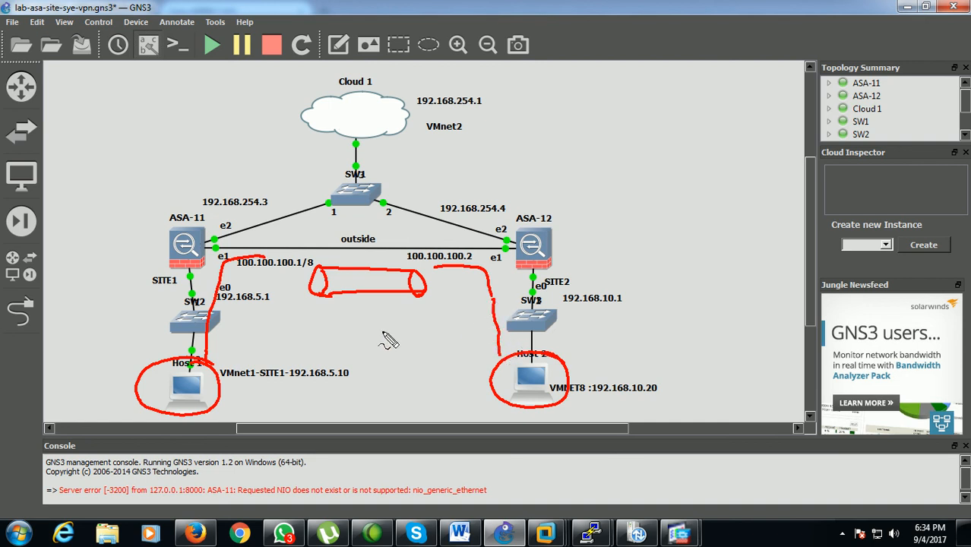
mouse_move(331, 303)
left_mouse_down()
mouse_move(347, 303)
mouse_move(355, 321)
mouse_move(388, 301)
mouse_move(409, 301)
mouse_move(401, 322)
mouse_move(459, 319)
left_mouse_up()
mouse_move(330, 339)
left_mouse_down()
mouse_move(426, 342)
mouse_move(478, 298)
mouse_move(313, 309)
mouse_move(328, 338)
left_mouse_up()
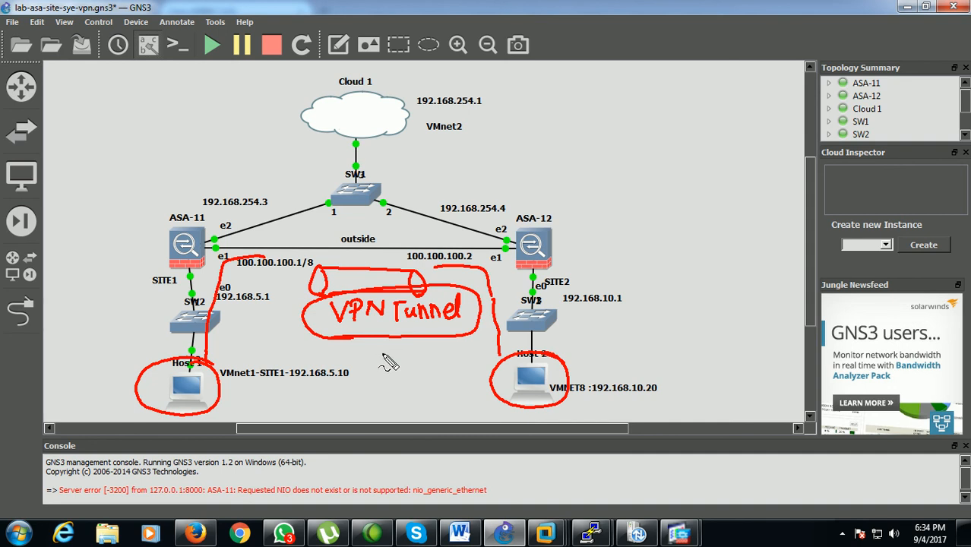
key("Escape")
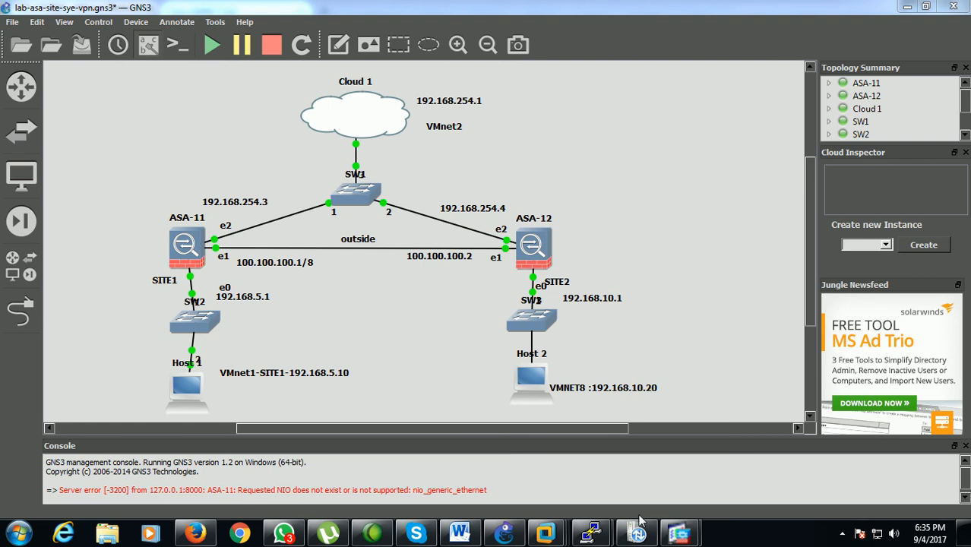
Switch to the ASDM window for 192.168.254.3, start the Site-to-site VPN Wizard and advance to Peer Device Identification
mouse_move(637, 533)
left_click(622, 449)
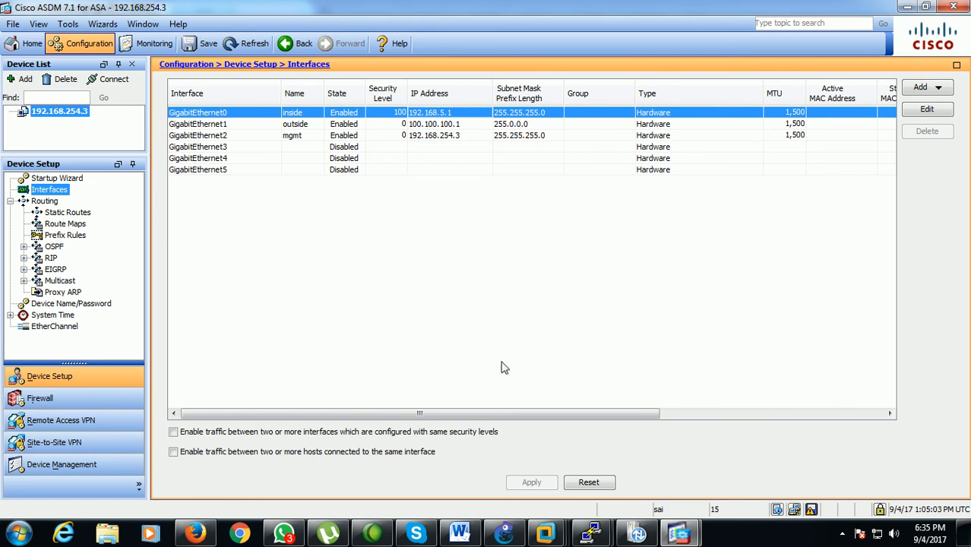
left_click(100, 27)
mouse_move(118, 59)
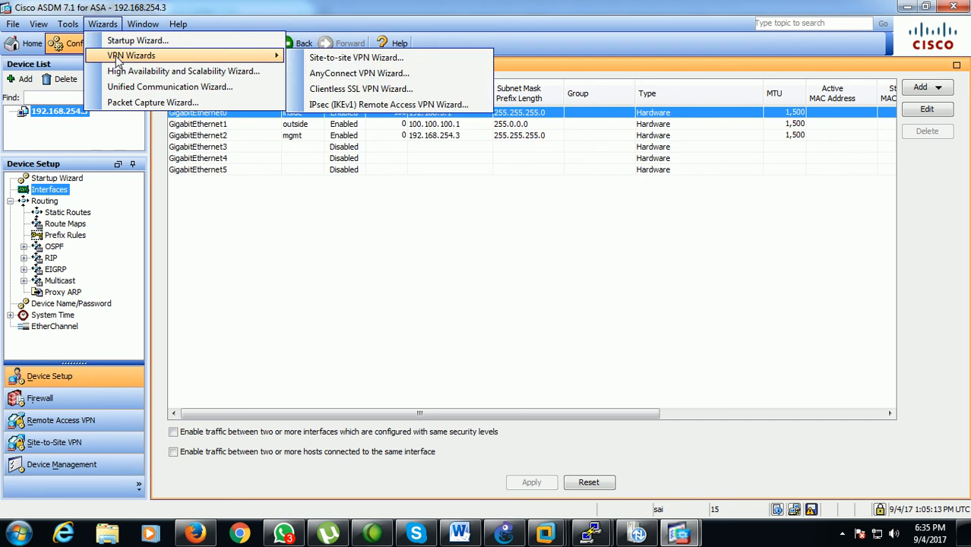
left_click(344, 59)
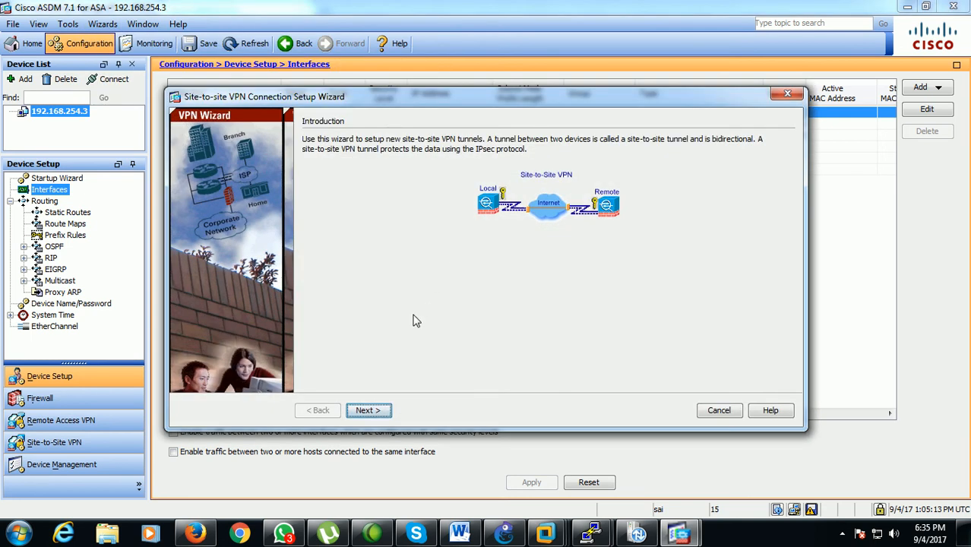
left_click(368, 410)
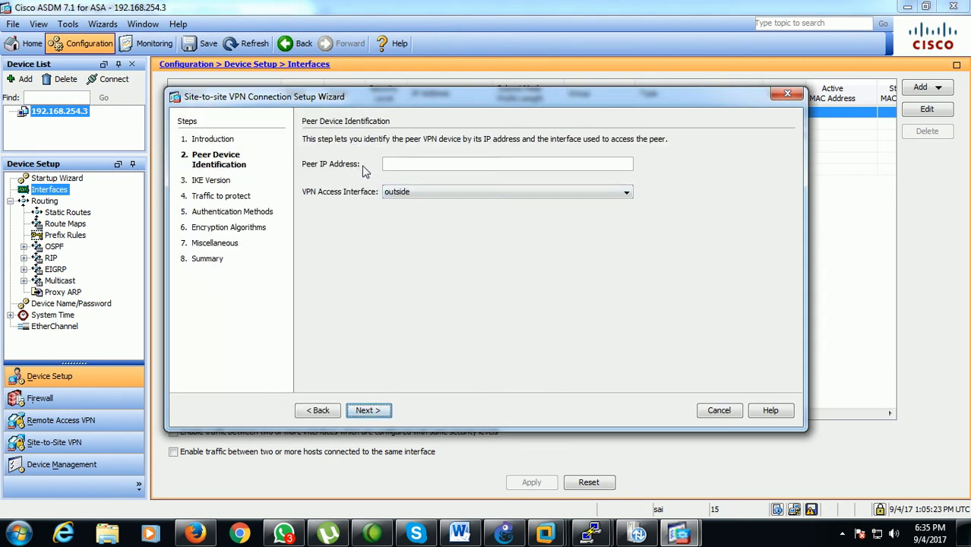
Switch to GNS3 and check ASA-12's outside address on the topology
left_click(505, 532)
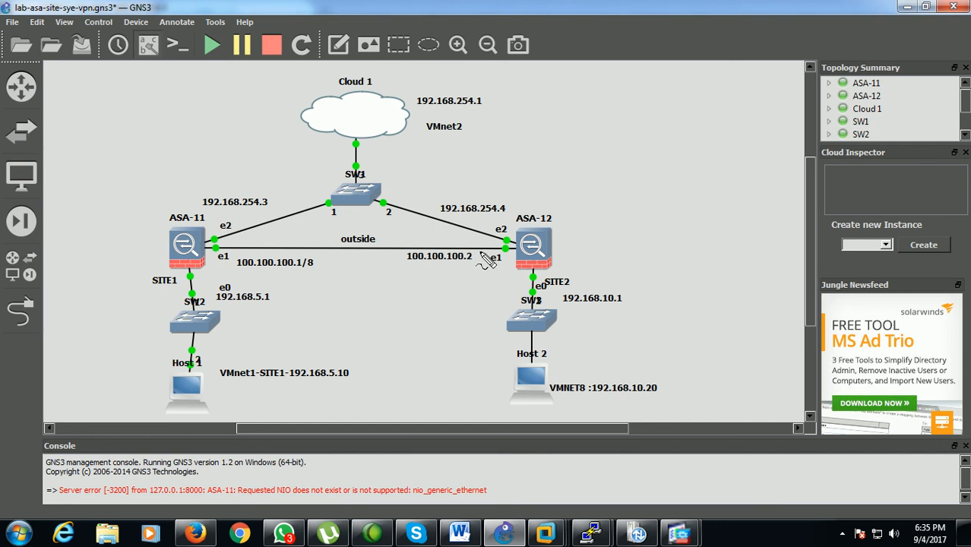
mouse_move(482, 250)
left_mouse_down()
mouse_move(406, 247)
mouse_move(445, 281)
left_mouse_up()
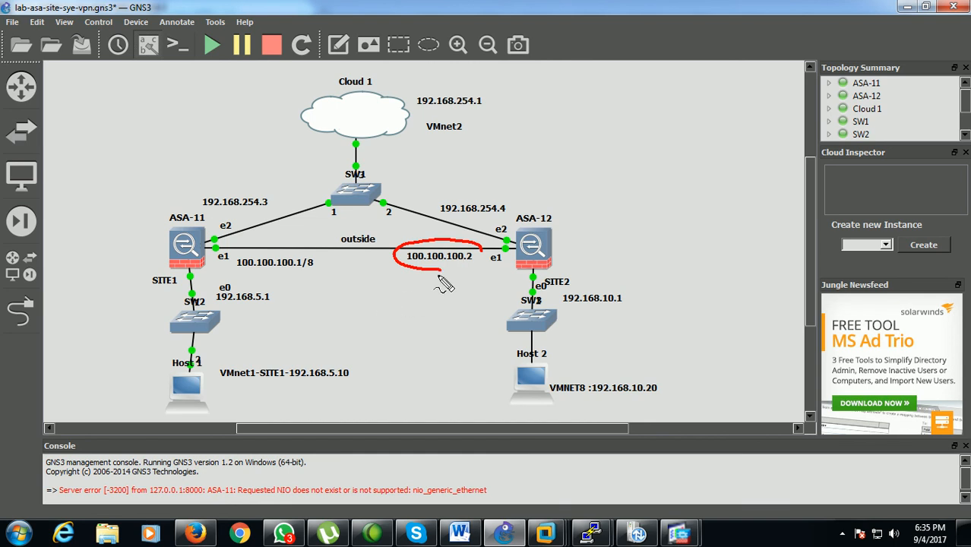
mouse_move(437, 270)
left_mouse_down()
mouse_move(477, 267)
mouse_move(448, 242)
mouse_move(409, 246)
left_mouse_up()
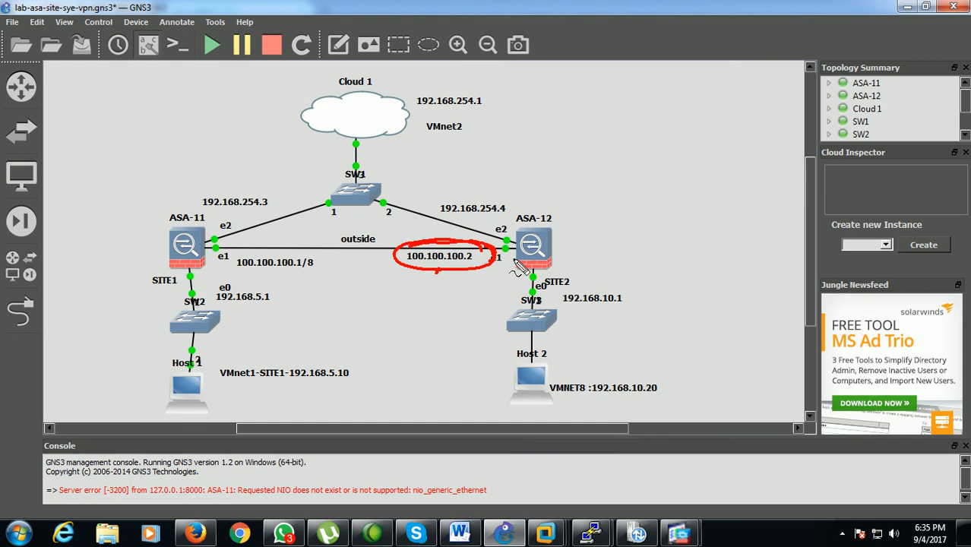
key("Escape")
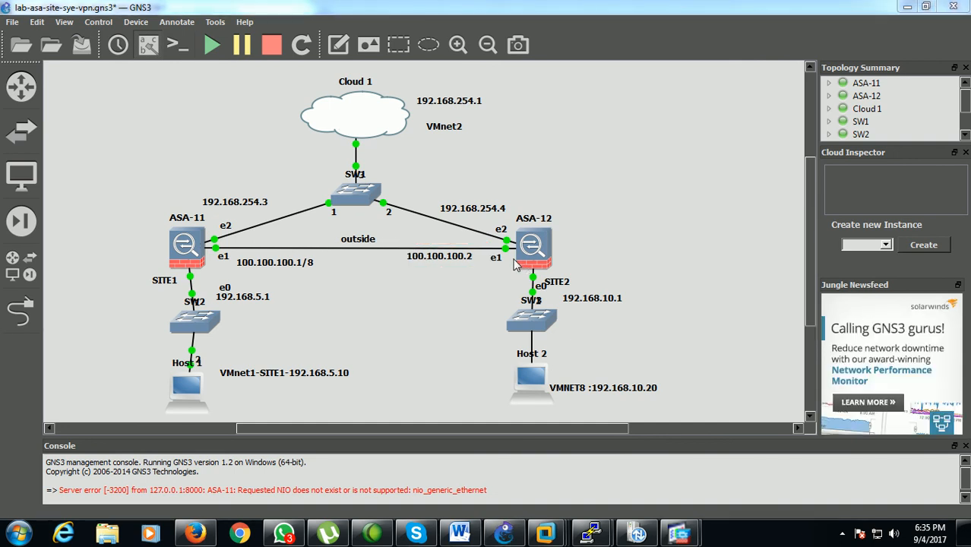
Return to the VPN wizard in ASDM and set the peer IP address to 100.100.100.2, keeping the outside access interface
left_click(637, 533)
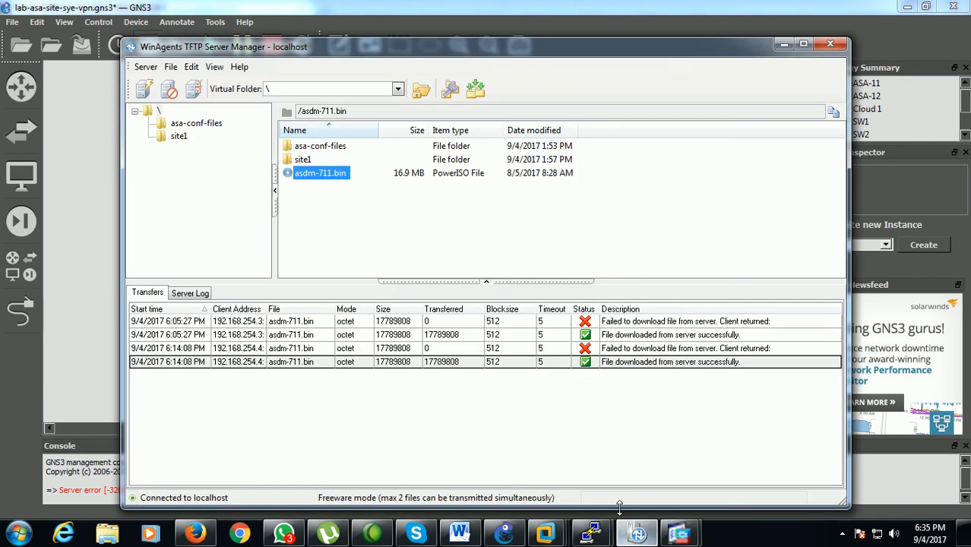
left_click(783, 44)
left_click(678, 534)
left_click(612, 490)
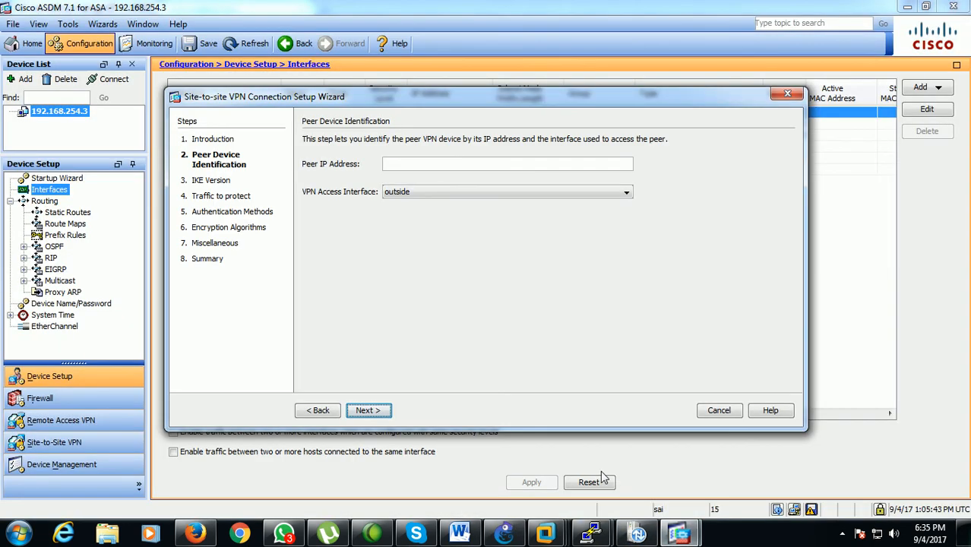
left_click(406, 164)
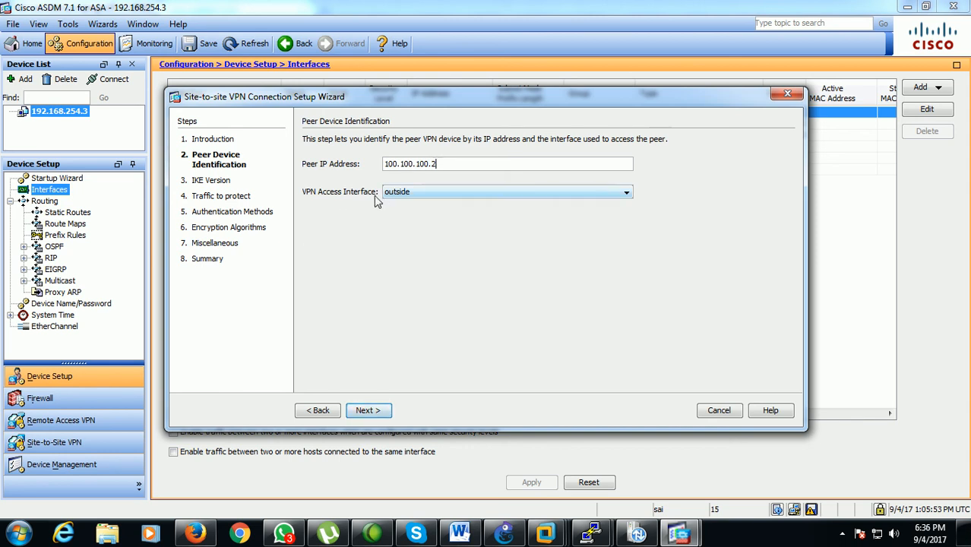
left_click(368, 411)
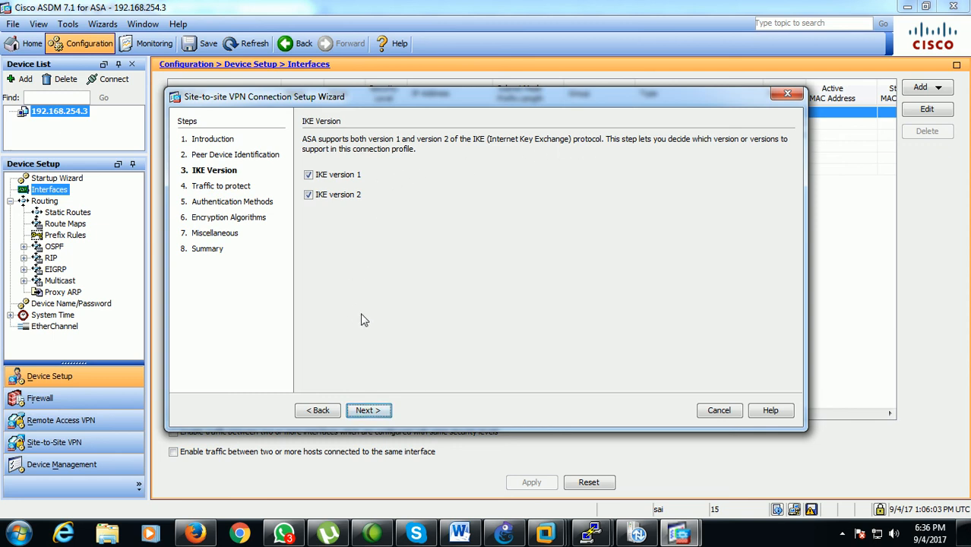
Keep IKE versions 1 and 2 enabled and choose inside-network as the local network to protect
left_click(370, 410)
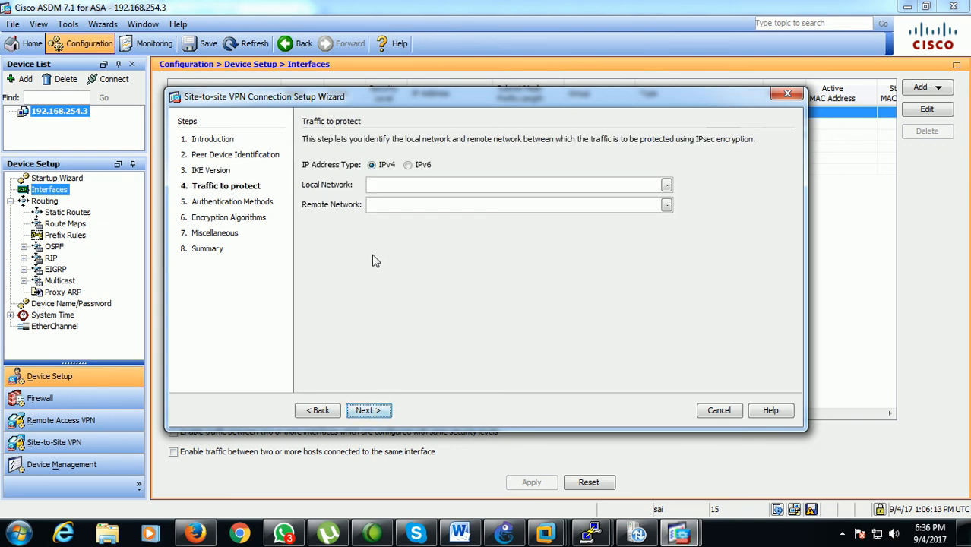
left_click(667, 188)
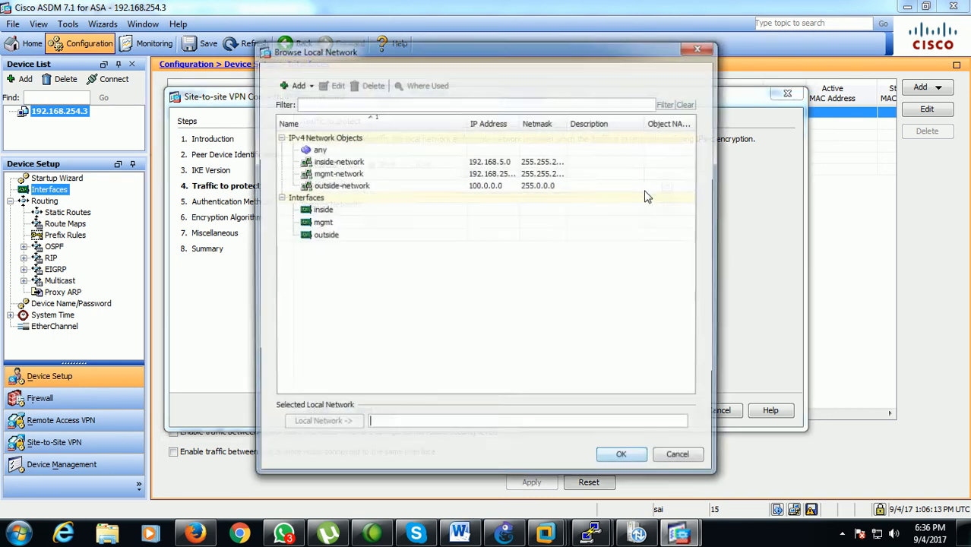
left_click(346, 162)
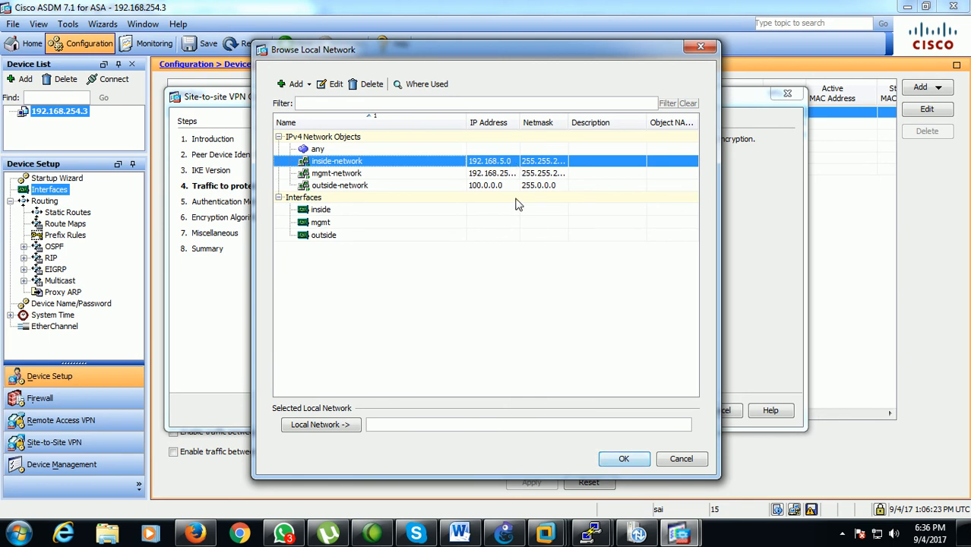
left_click(622, 459)
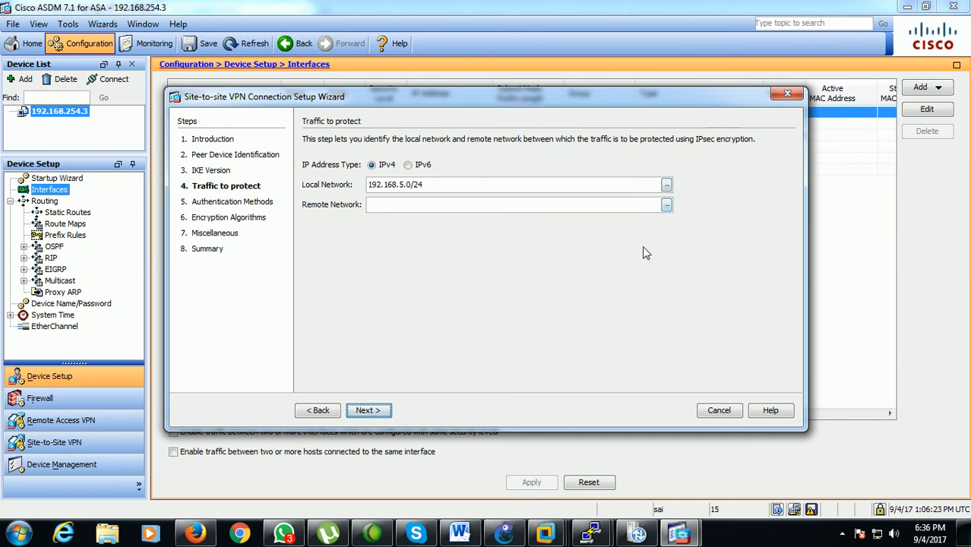
Switch to GNS3 and identify Host 2's network as the remote network relative to SITE1 on the topology
left_click(504, 532)
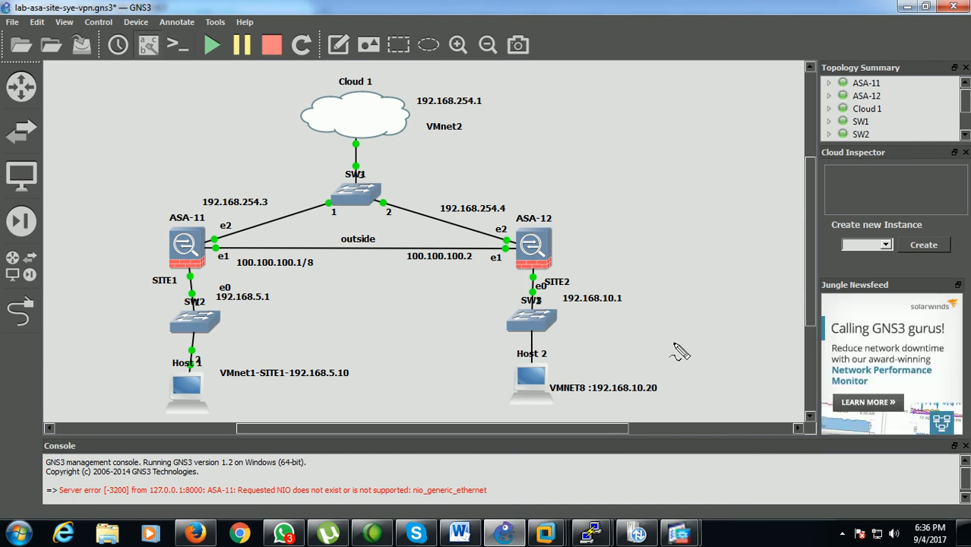
mouse_move(670, 372)
left_mouse_down()
mouse_move(563, 377)
mouse_move(682, 416)
mouse_move(670, 367)
left_mouse_up()
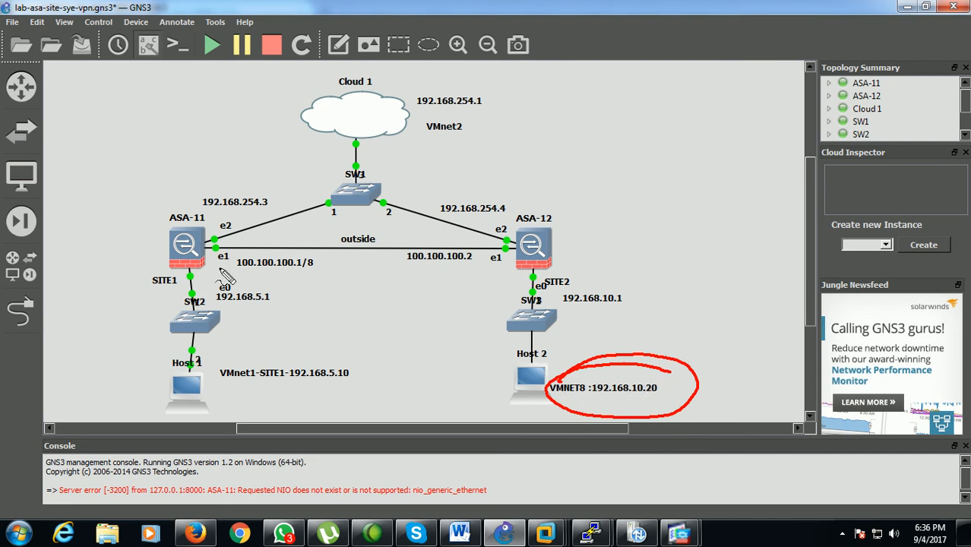
mouse_move(190, 269)
left_mouse_down()
mouse_move(125, 278)
mouse_move(192, 291)
mouse_move(177, 273)
left_mouse_up()
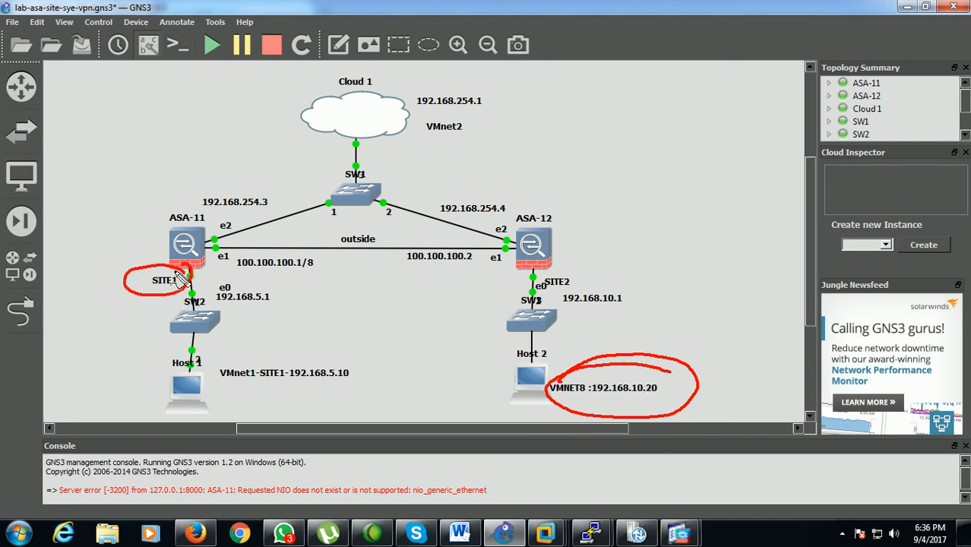
mouse_move(210, 354)
left_mouse_down()
mouse_move(205, 404)
mouse_move(203, 351)
left_mouse_up()
mouse_move(174, 265)
left_mouse_down()
mouse_move(280, 192)
mouse_move(568, 217)
mouse_move(622, 341)
mouse_move(620, 330)
mouse_move(667, 340)
mouse_move(726, 334)
mouse_move(757, 342)
mouse_move(722, 355)
mouse_move(748, 367)
mouse_move(777, 357)
mouse_move(779, 344)
left_mouse_up()
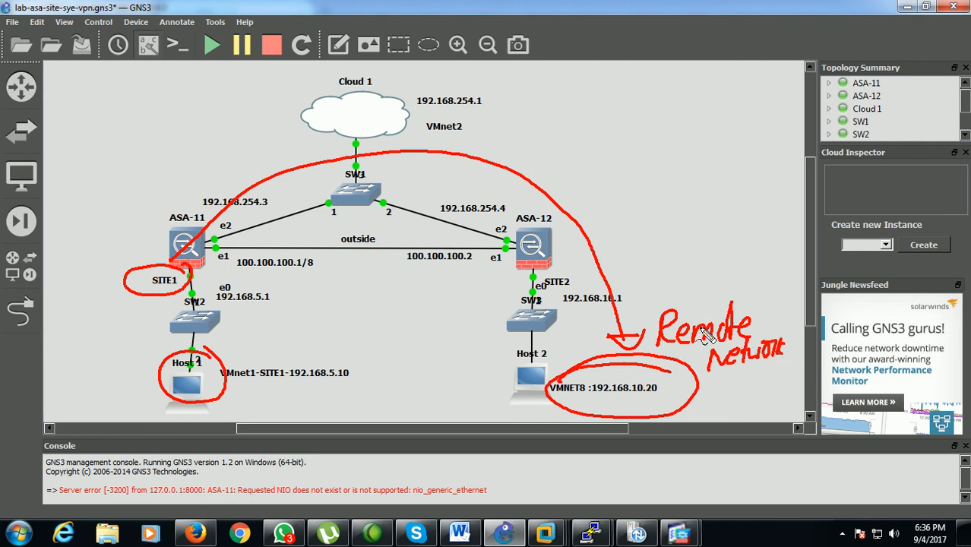
key("Escape")
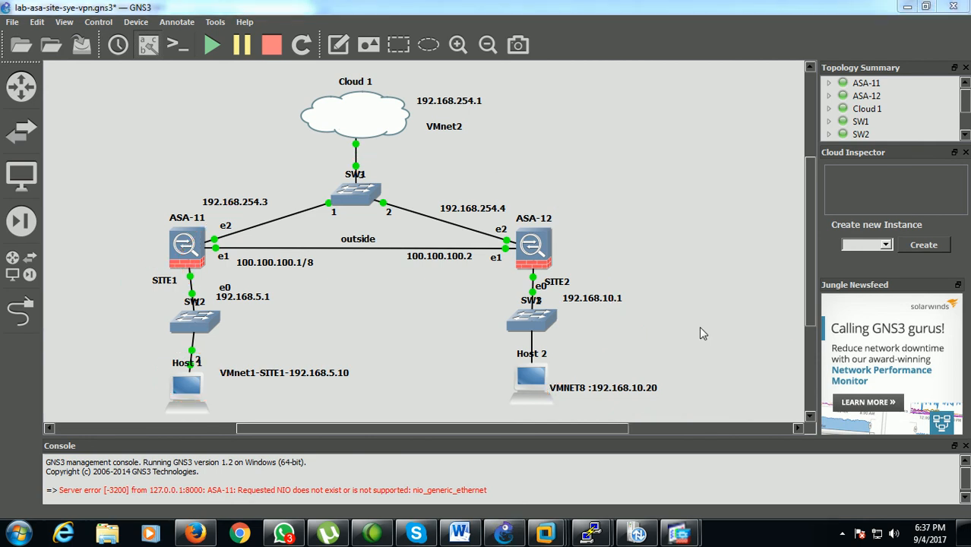
Return to the VPN wizard in ASDM and add a remote network object named SITE2-LAN with type Network
mouse_move(679, 534)
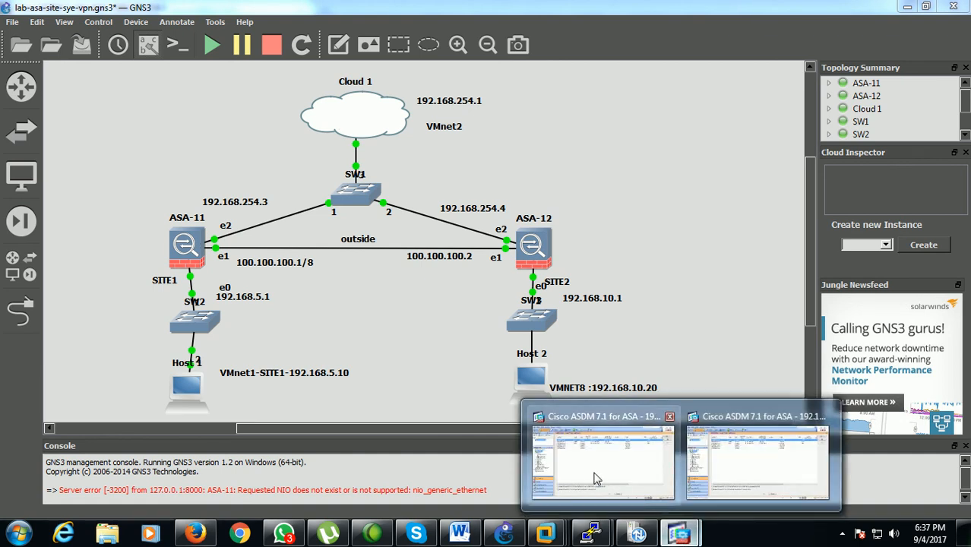
left_click(585, 470)
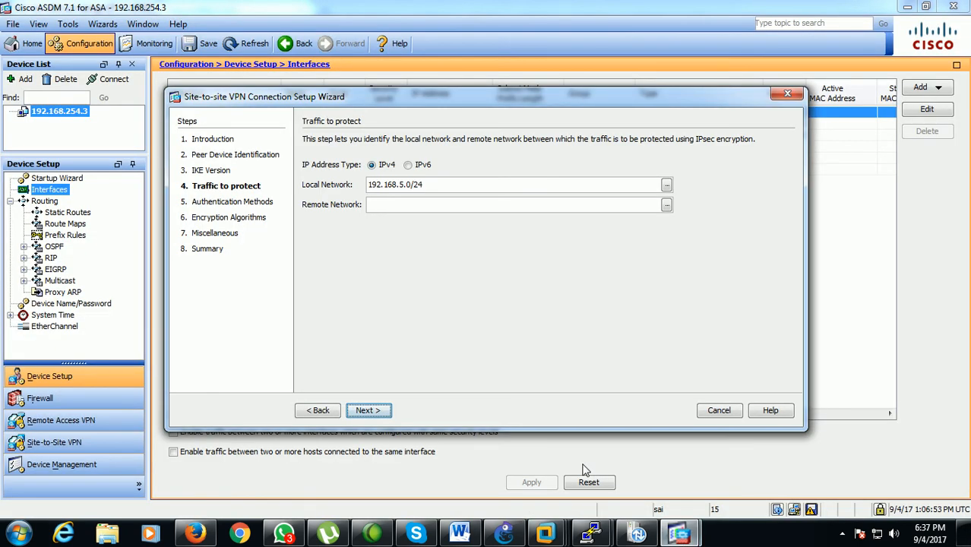
left_click(666, 206)
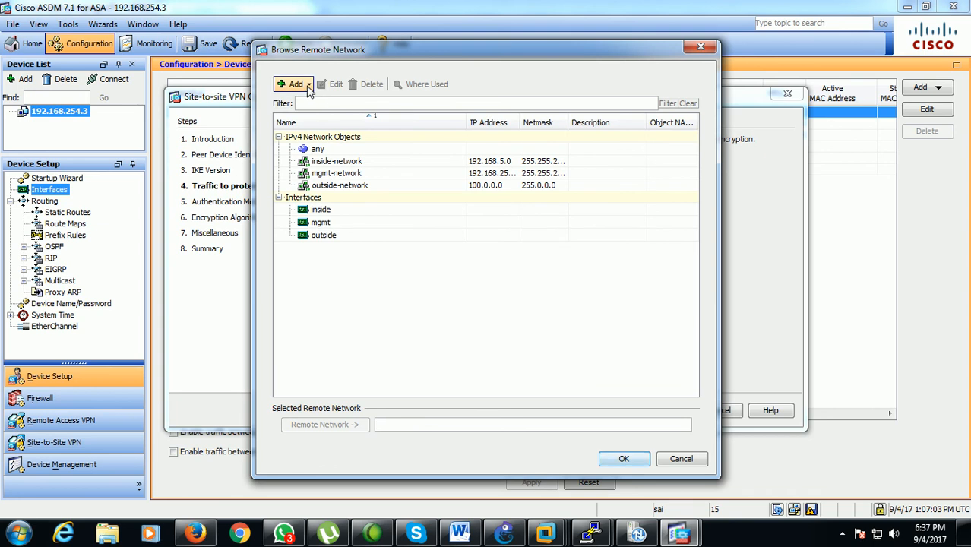
left_click(309, 88)
left_click(318, 103)
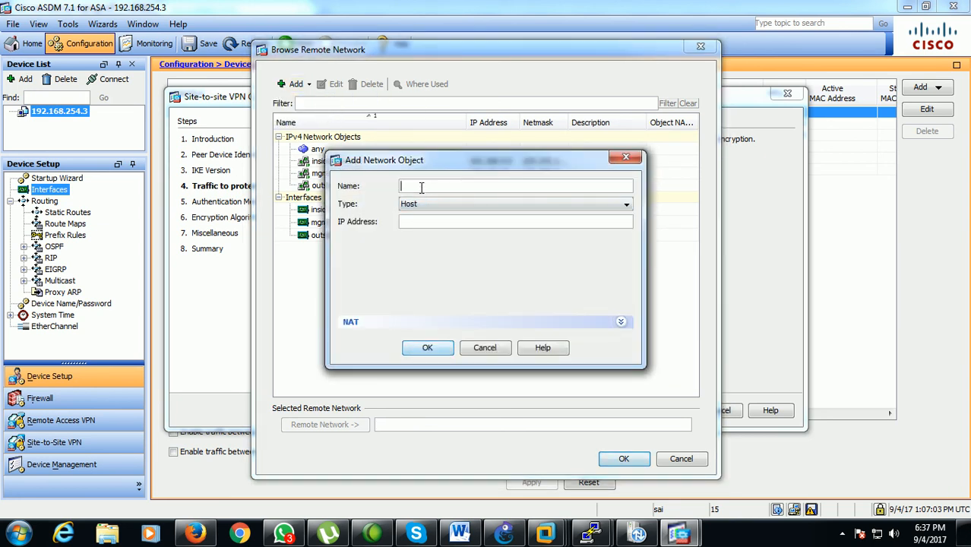
type("SITE2")
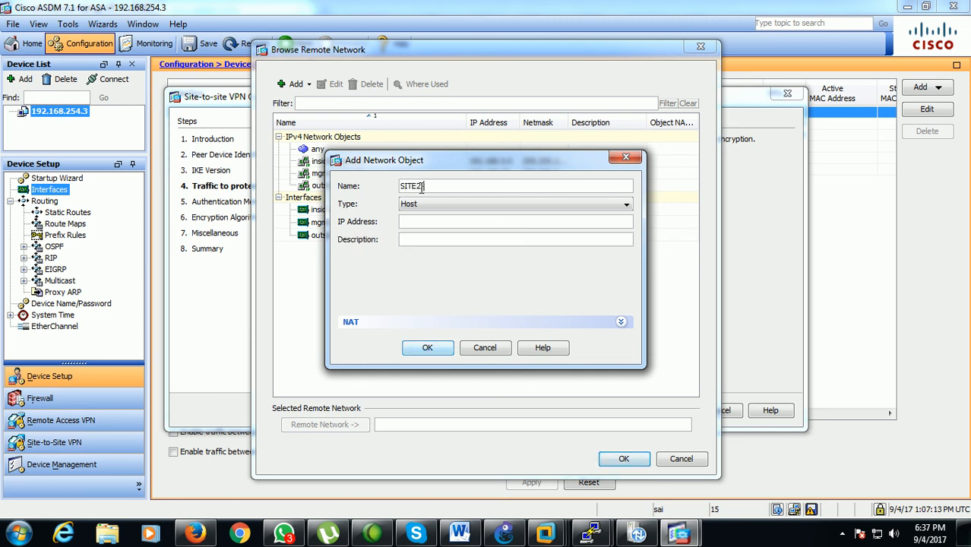
type("-LAN")
left_click(551, 206)
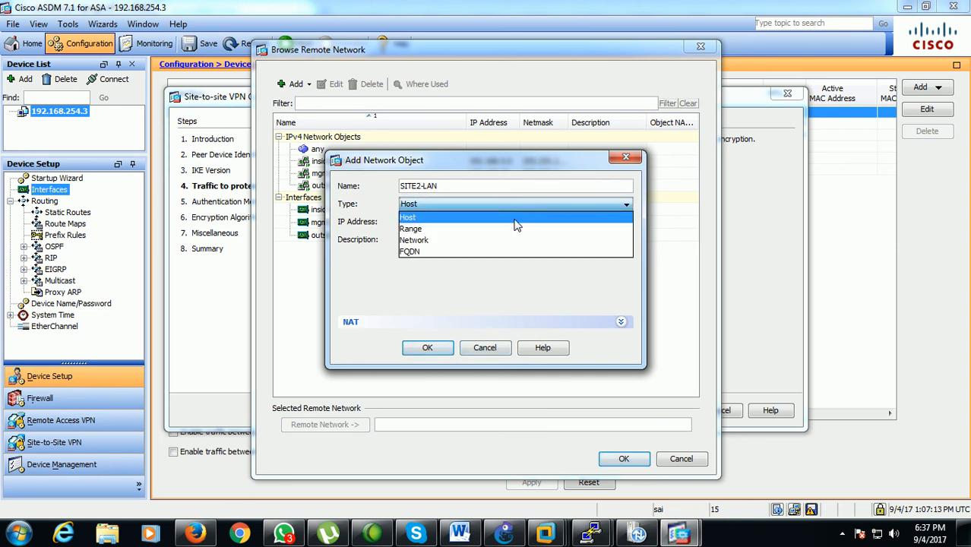
left_click(472, 240)
Give SITE2-LAN the IP address 192.168.10.0 and a netmask, and use it as the wizard's remote network
left_click(429, 222)
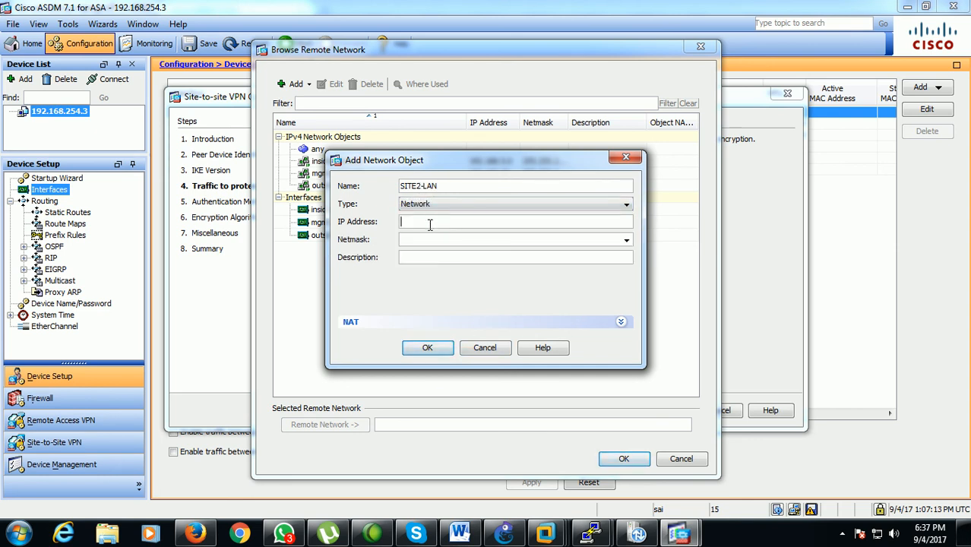
type("192.168.10.0")
left_click(627, 239)
left_click(488, 266)
left_click(428, 347)
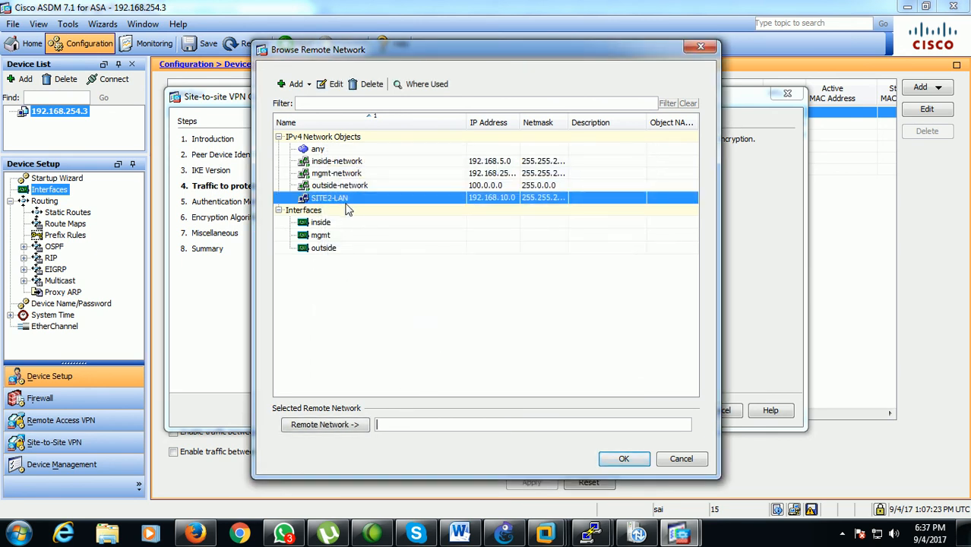
left_click(623, 458)
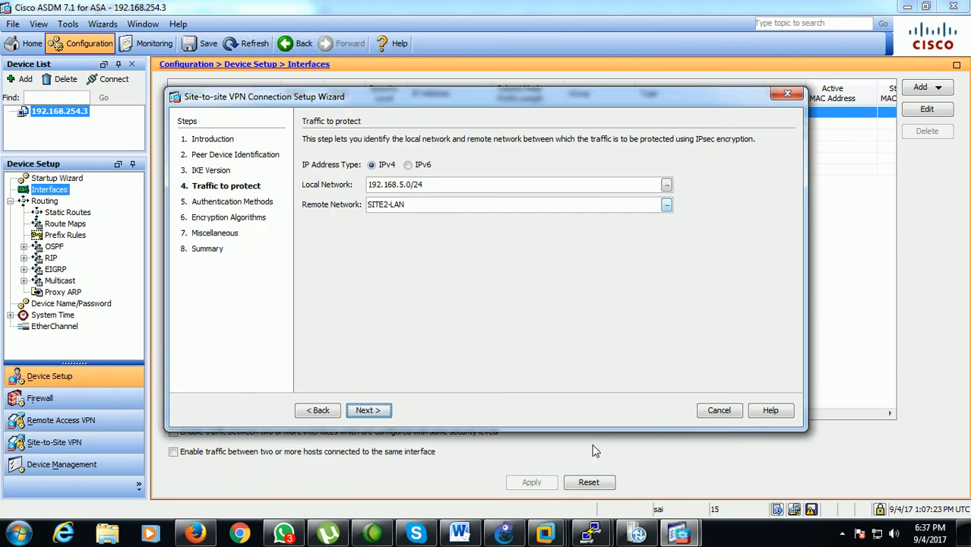
Authenticate the peer by entering the pre-shared key for IKE version 1 and the local and remote pre-shared keys for IKE version 2
left_click(381, 414)
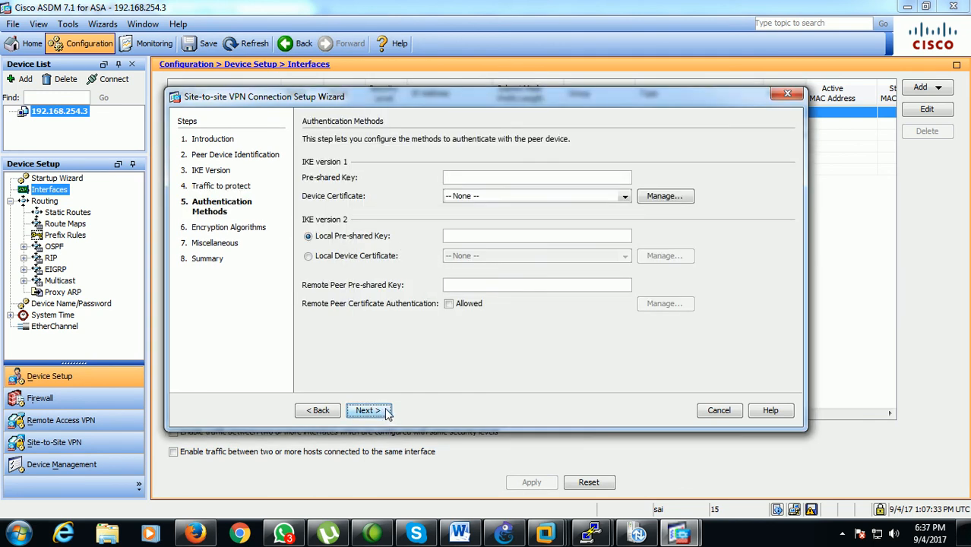
left_click(472, 182)
type("s")
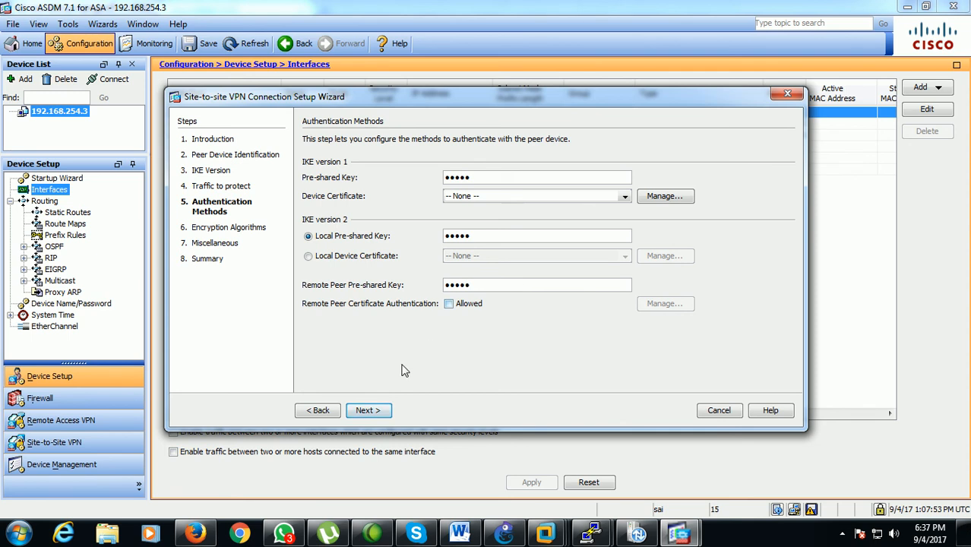
left_click(378, 415)
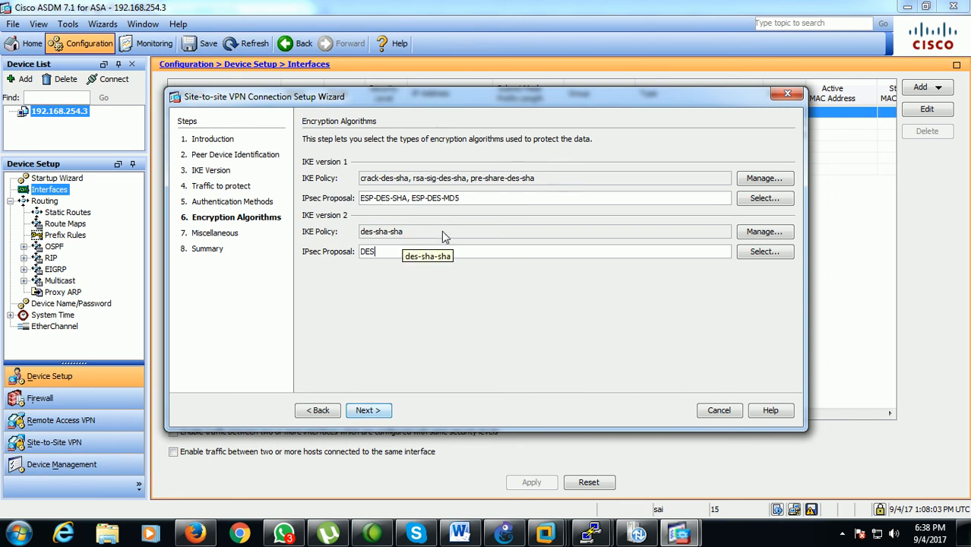
Keep the default encryption algorithms, enable Perfect Forward Secrecy with group2, and exempt the inside network from address translation
left_click(386, 413)
left_click(308, 205)
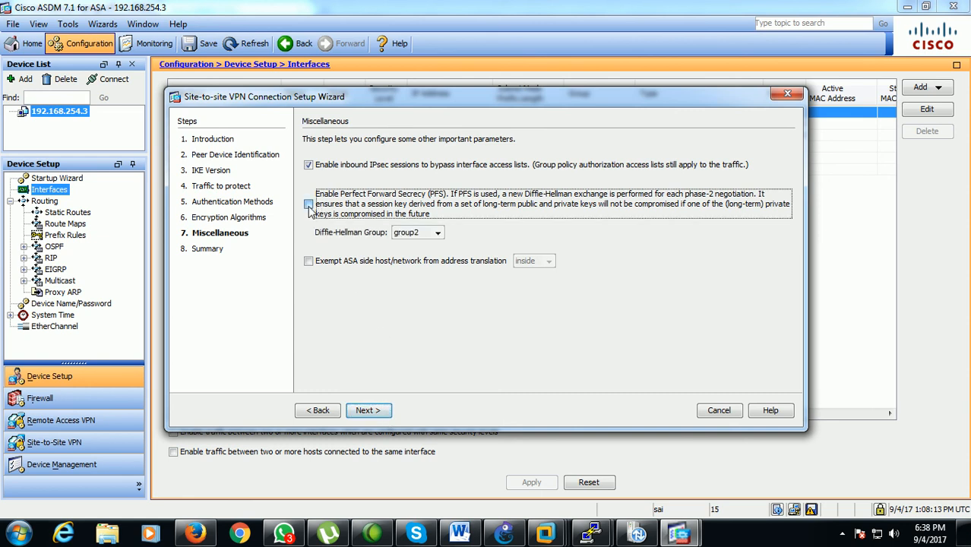
left_click(350, 264)
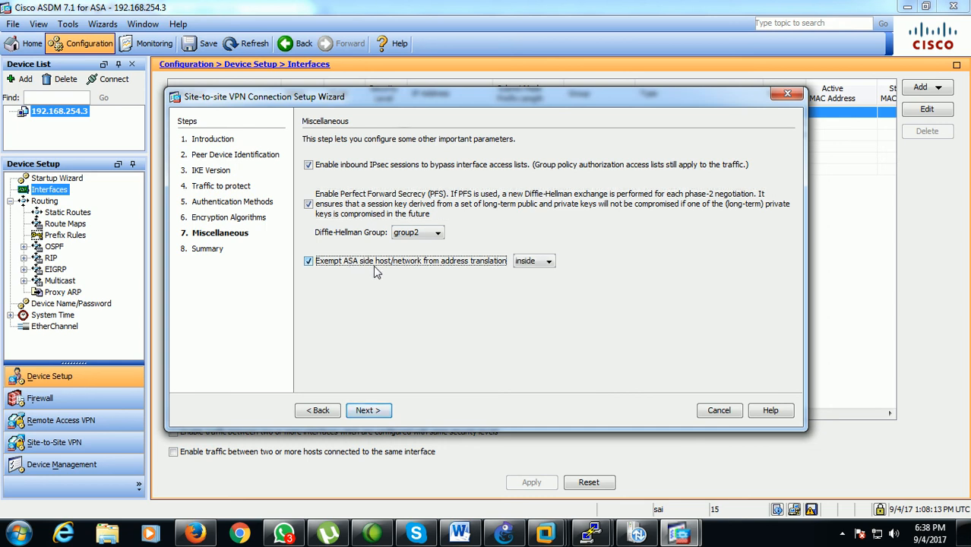
left_click(380, 411)
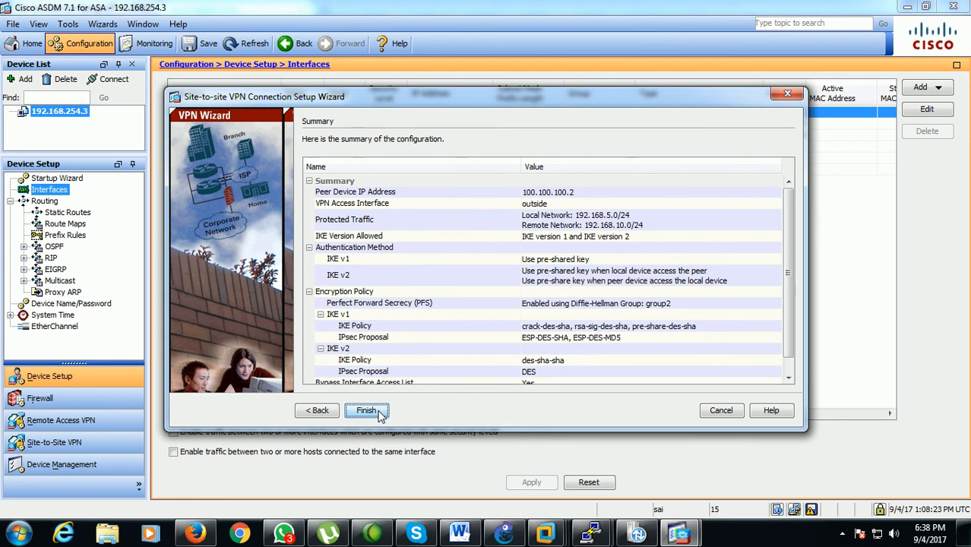
Finish the VPN wizard, review the generated CLI commands and send them to the ASA
left_click(367, 411)
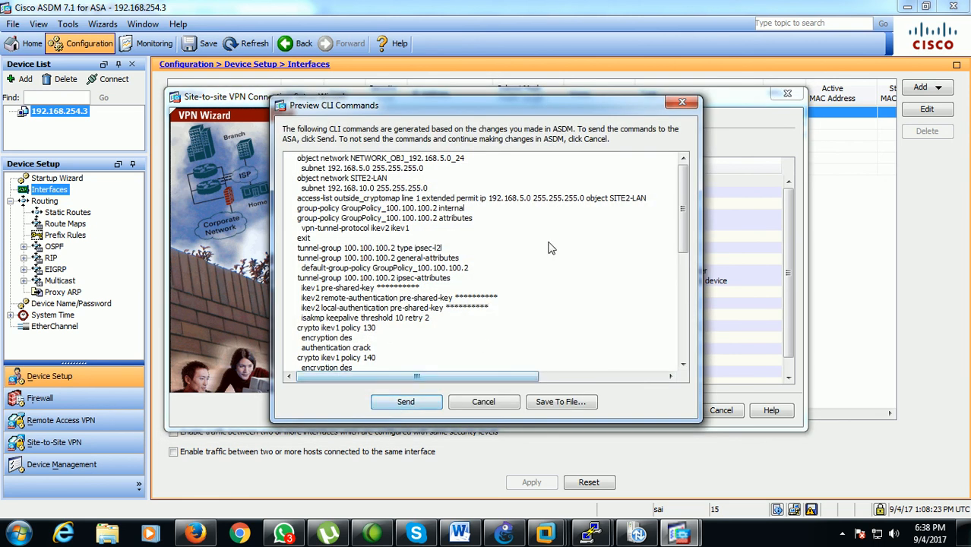
scroll(515, 204, "down", 10)
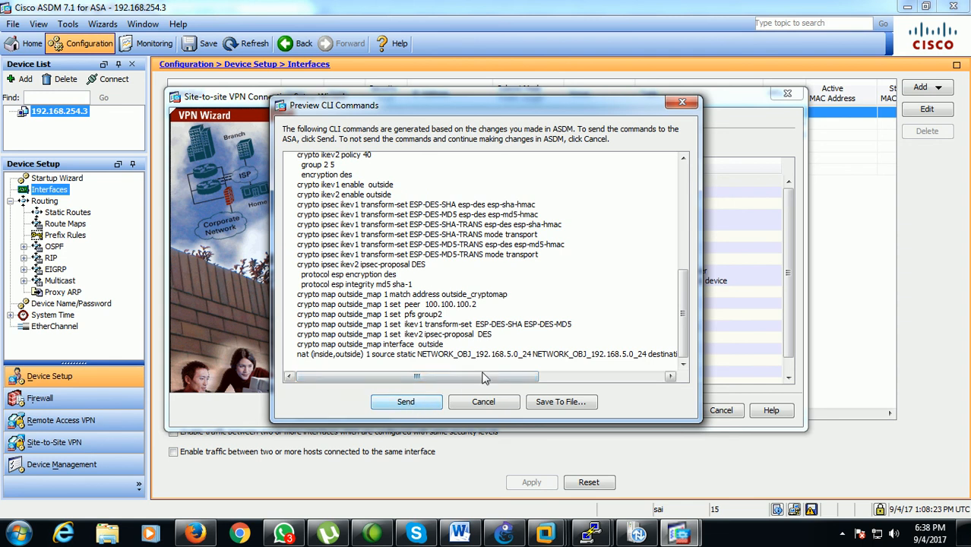
left_click_drag(681, 342, 682, 234)
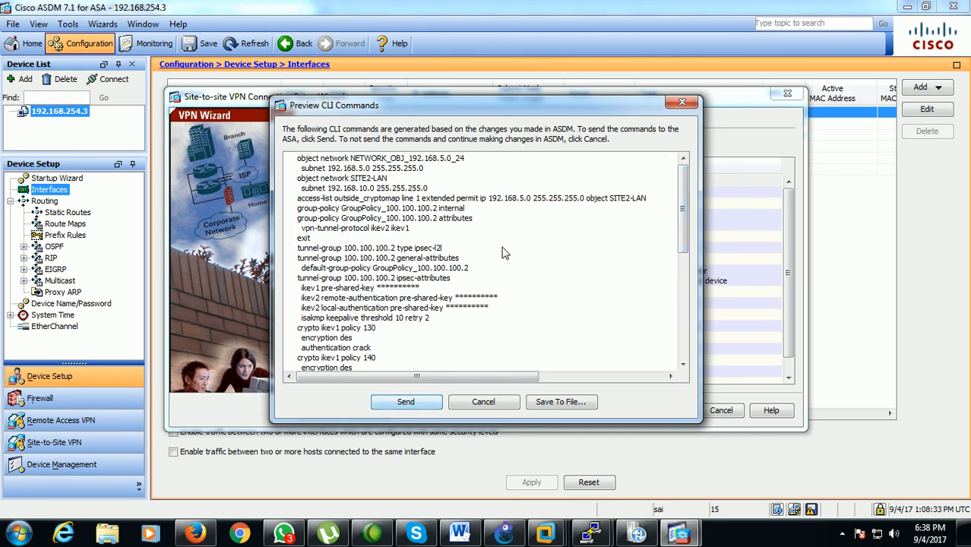
left_click(402, 402)
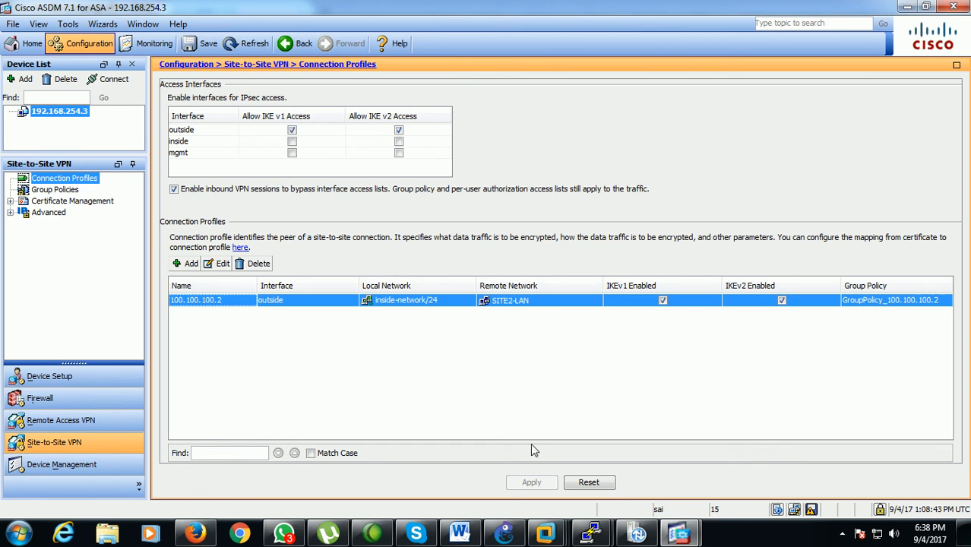
Switch to the ASDM session of the second ASA at 192.168.254.4 and start its site-to-site VPN wizard
left_click(679, 534)
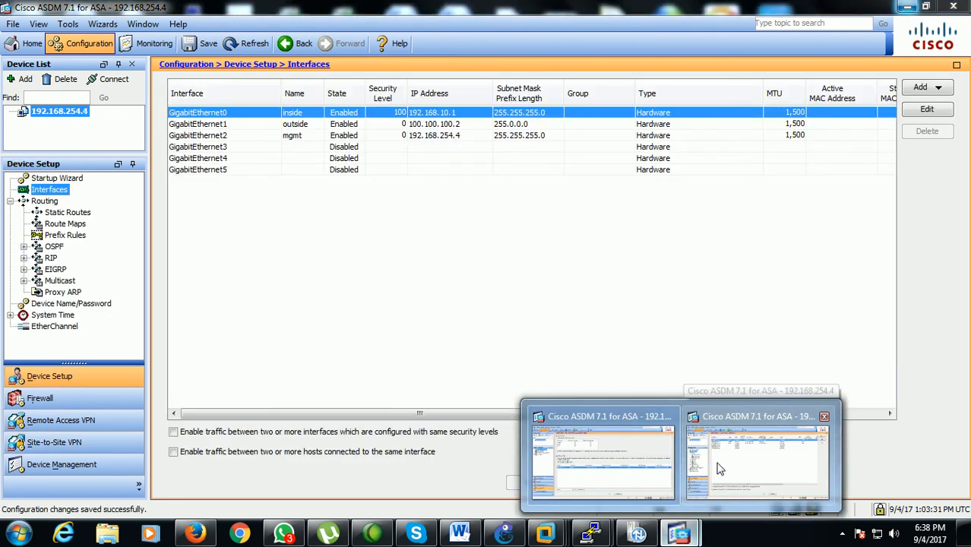
left_click(719, 469)
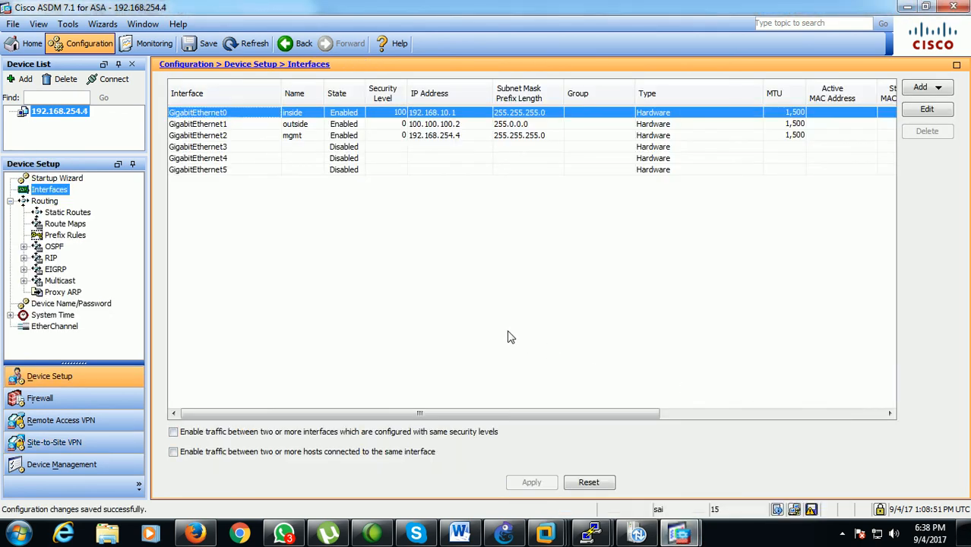
left_click(103, 23)
mouse_move(139, 61)
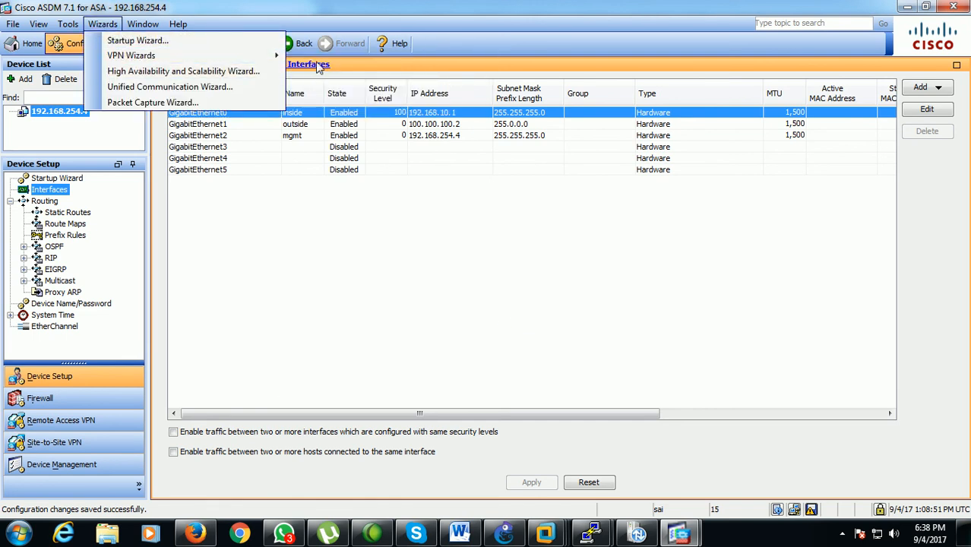
left_click(316, 58)
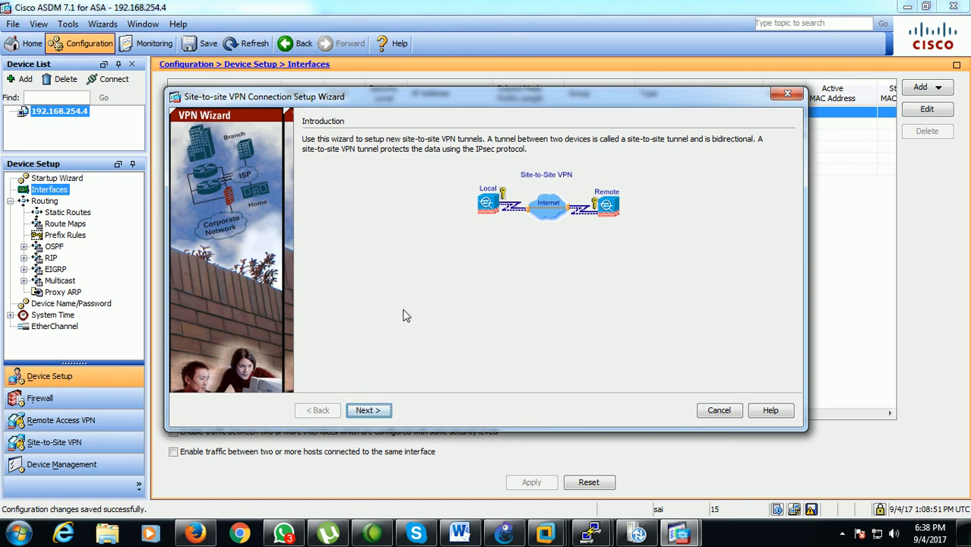
Identify the peer device by IP address 100.100.100.1, with outside as the VPN access interface
left_click(369, 411)
left_click(393, 162)
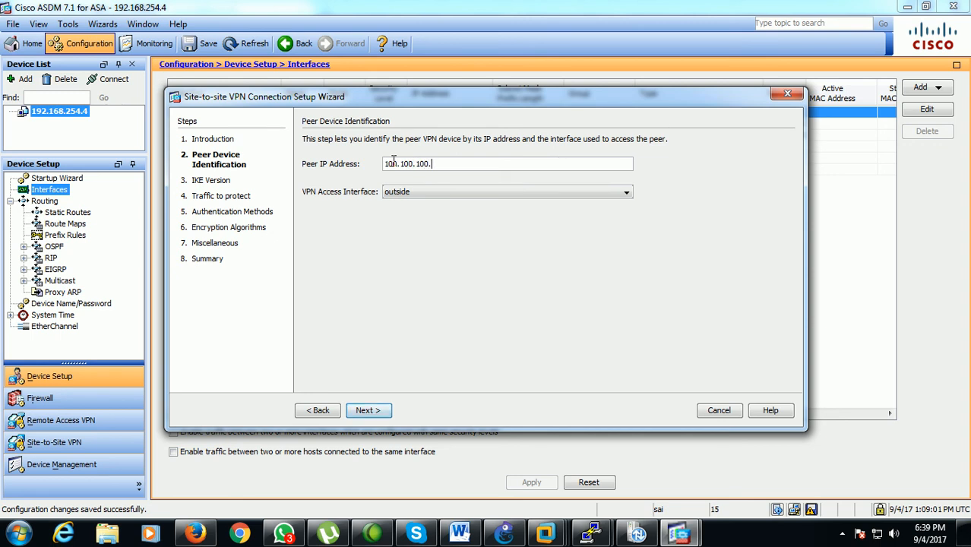
left_click(368, 411)
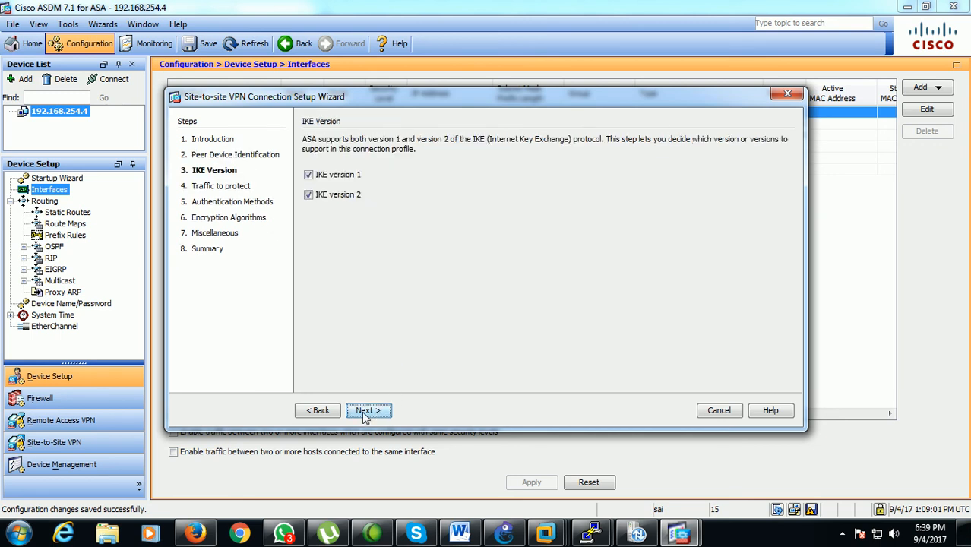
Keep both IKE versions enabled and choose inside-network as the second ASA's local network to protect
left_click(366, 415)
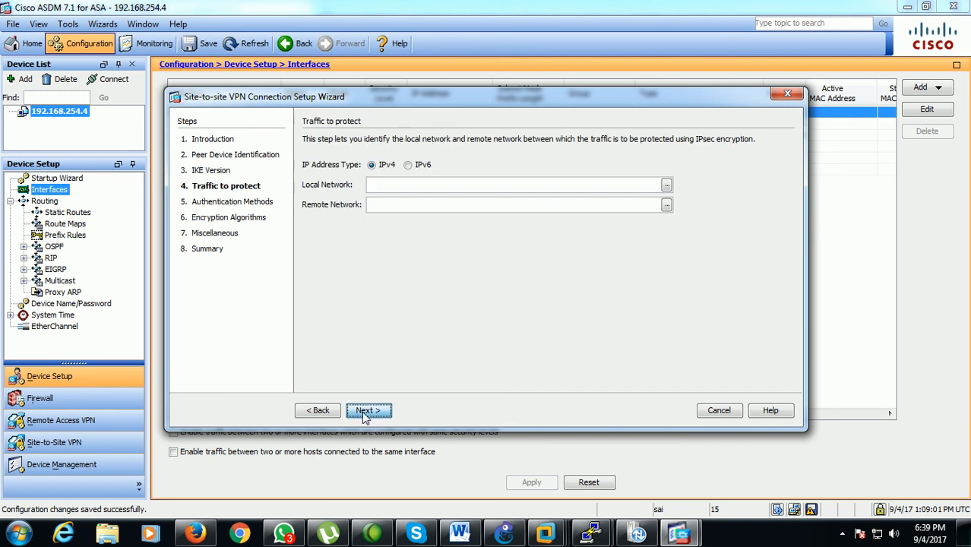
left_click(666, 186)
left_click(369, 162)
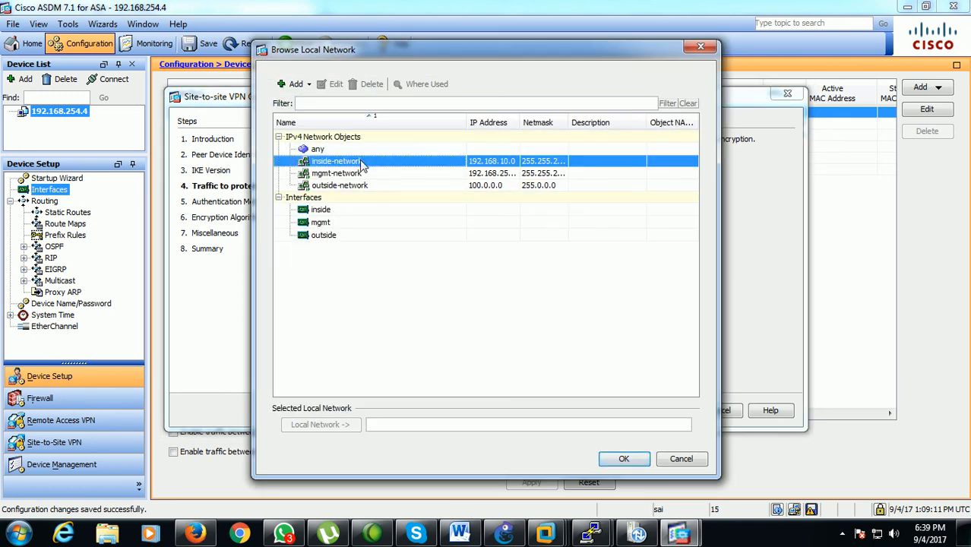
left_click(623, 458)
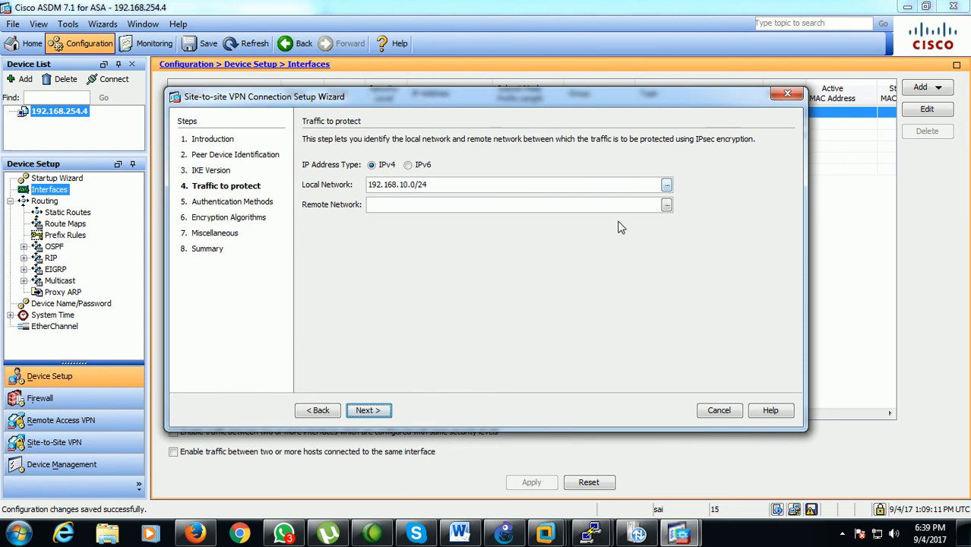
Add a network object named site1-lan with type Network for the remote network
left_click(665, 206)
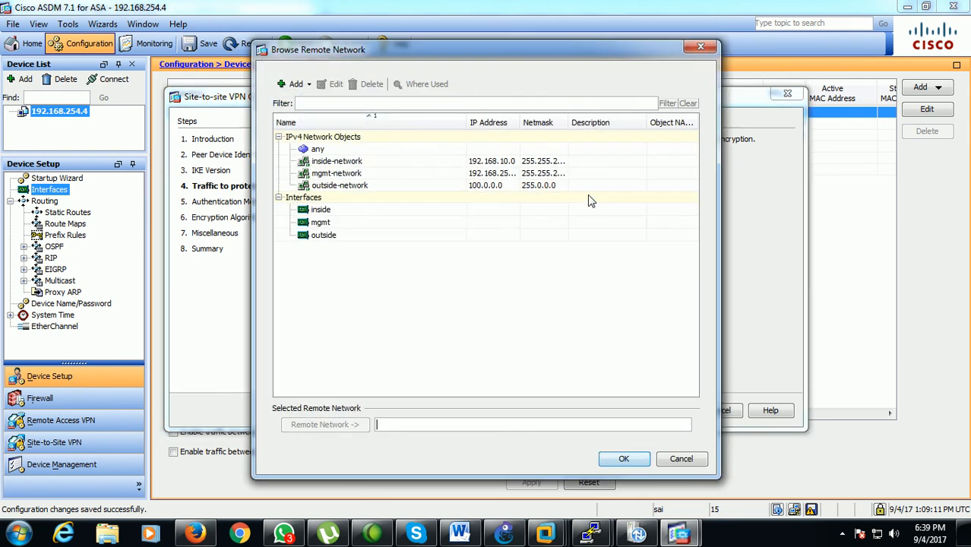
left_click(309, 87)
left_click(330, 101)
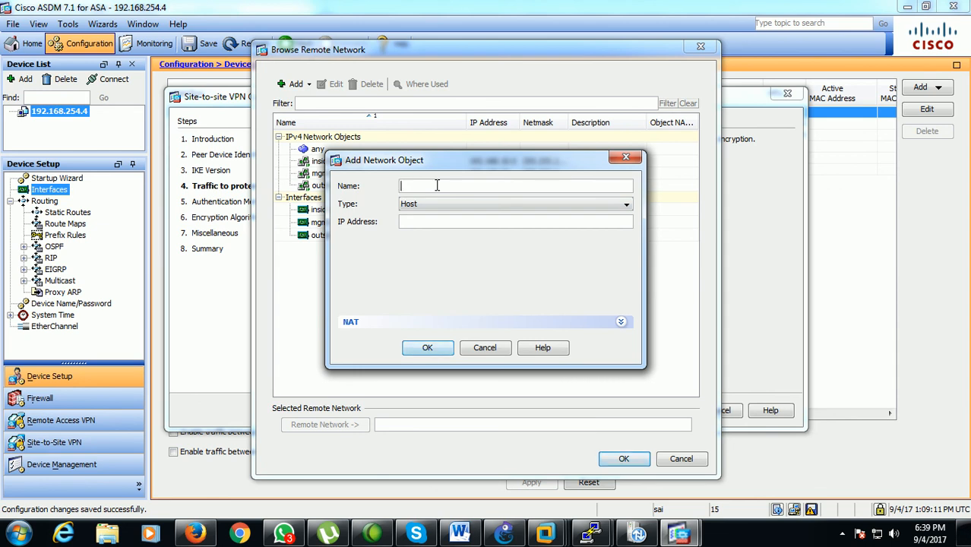
type("site1-lan")
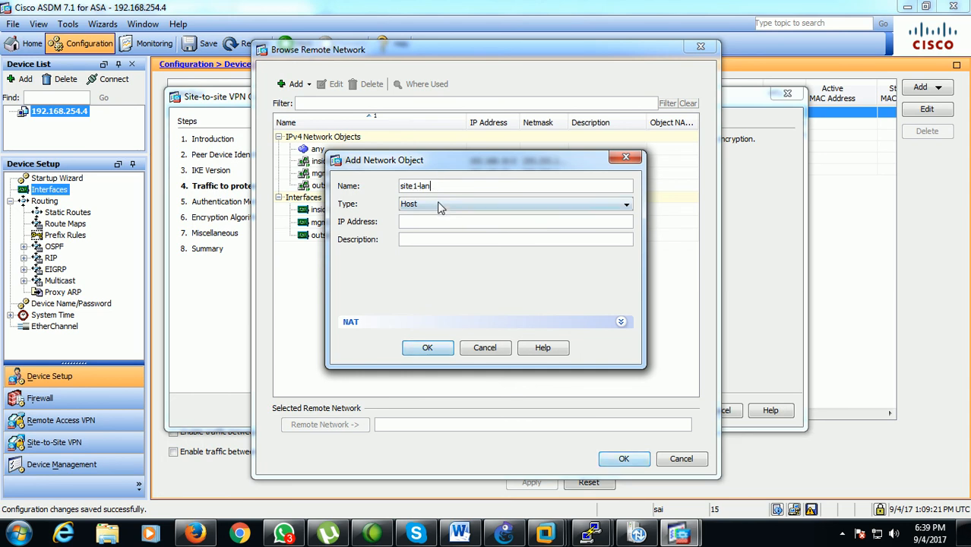
left_click(440, 206)
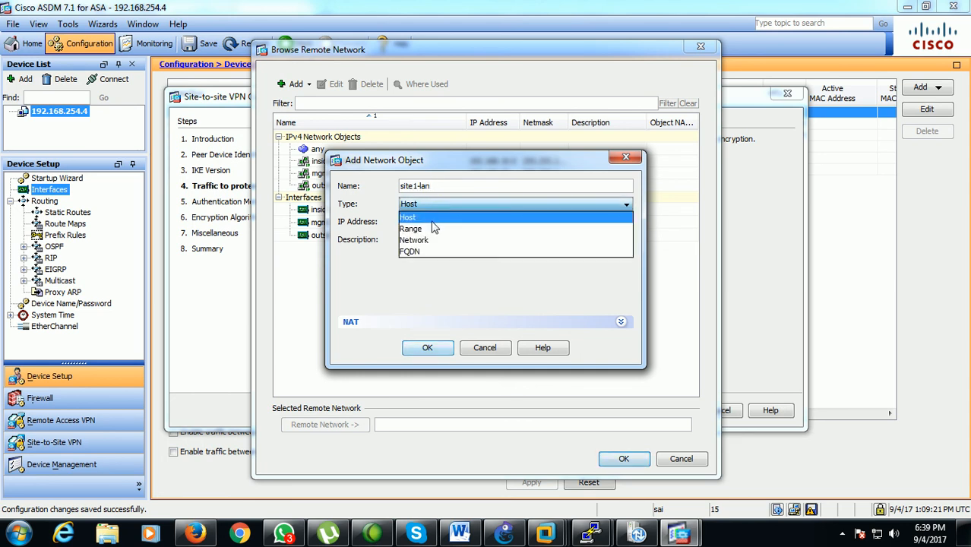
left_click(427, 240)
Give site1-lan the IP address 192.168.5.0 and netmask 255.255.255.0, and use it as the wizard's remote network
left_click(433, 222)
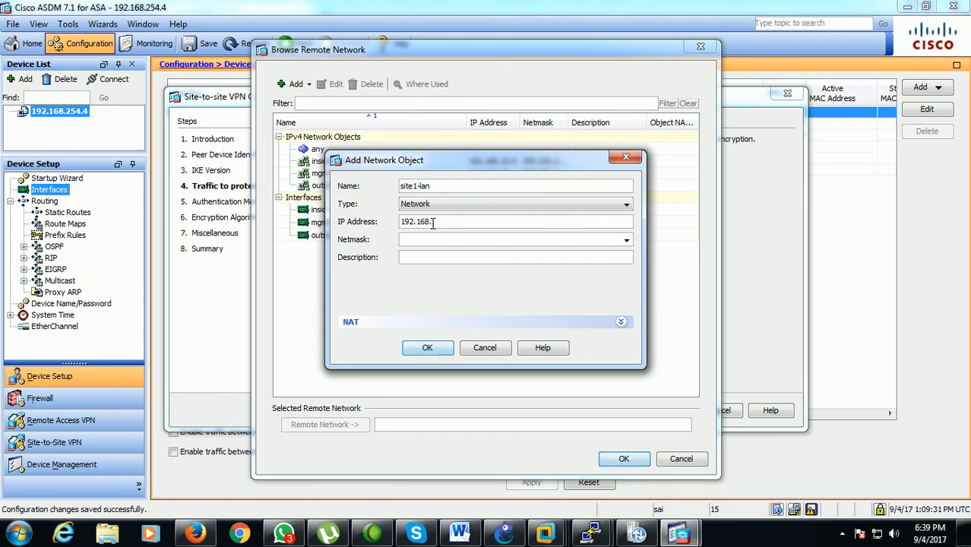
left_click(627, 240)
left_click(507, 268)
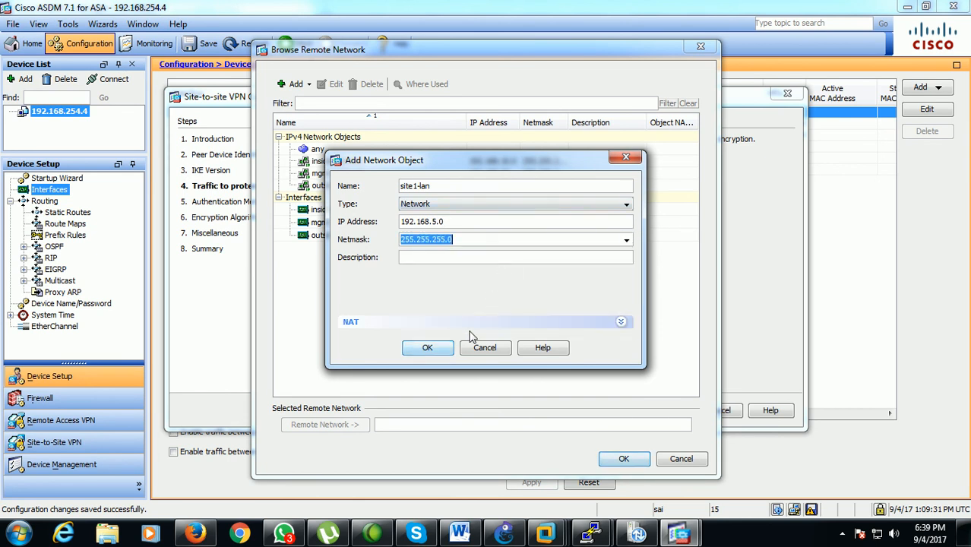
left_click(447, 351)
double_click(365, 202)
left_click(623, 459)
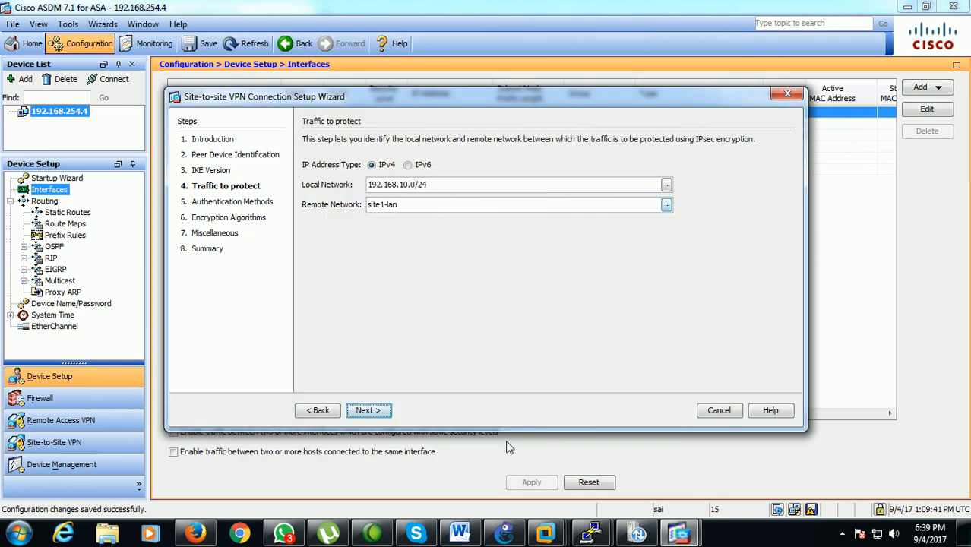
Enter the matching IKE version 1 and version 2 pre-shared keys for the second ASA's tunnel
left_click(380, 415)
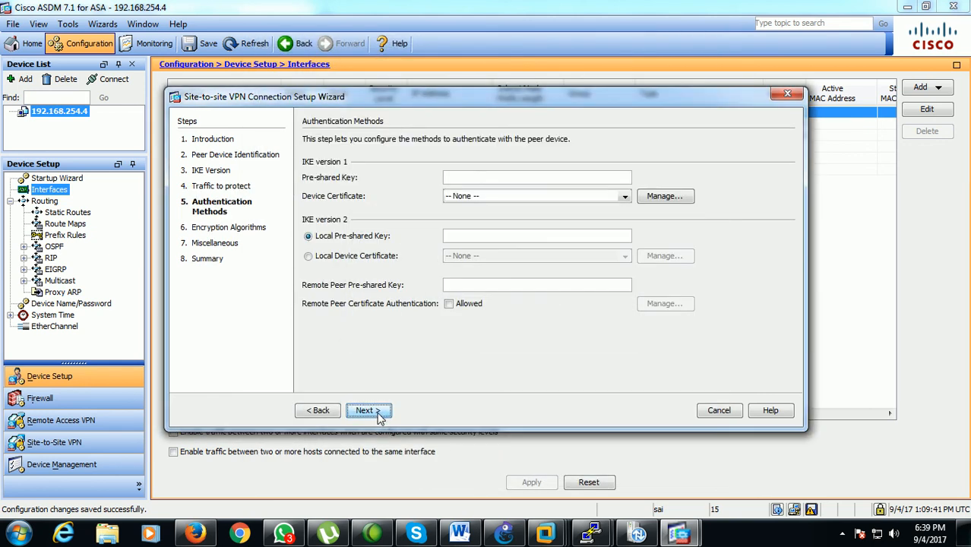
left_click(462, 179)
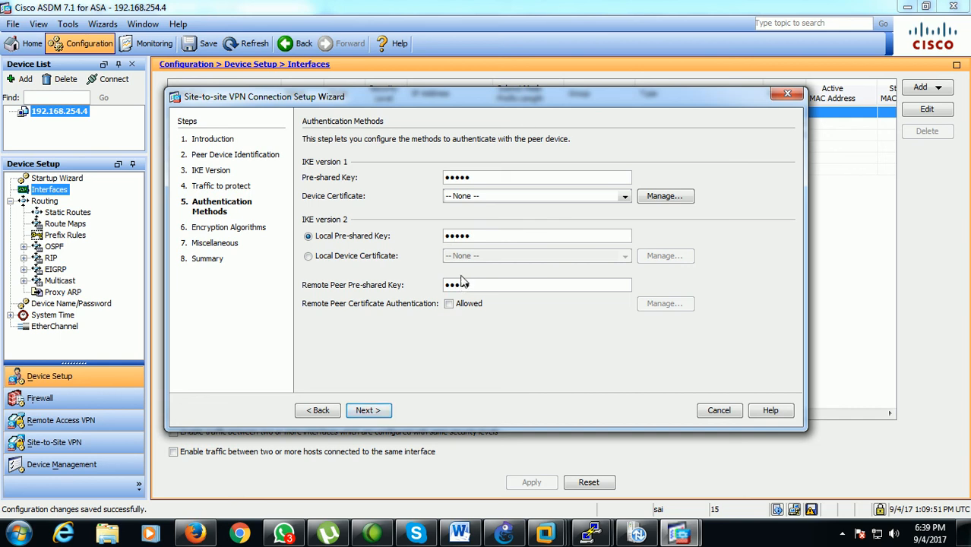
left_click(369, 411)
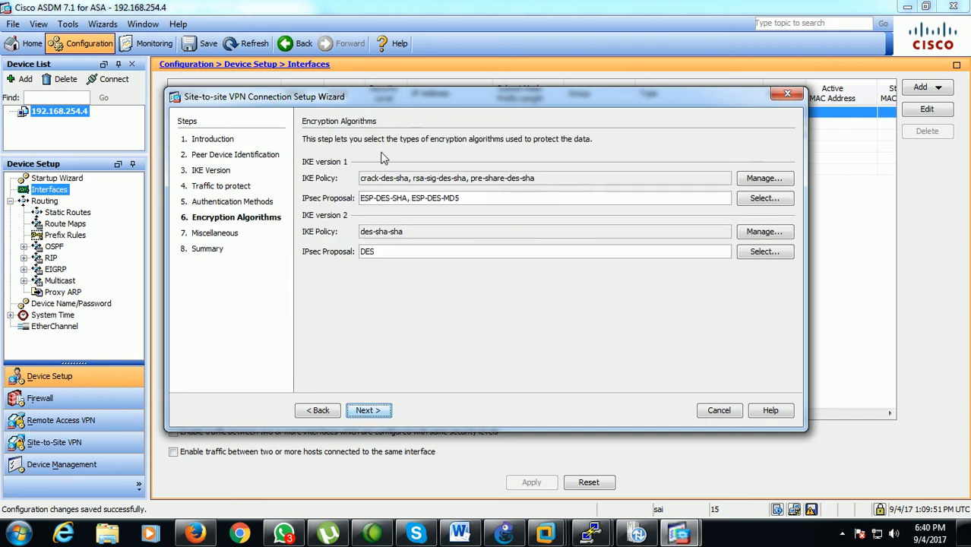
Accept the second ASA's default encryption algorithms, then enable Perfect Forward Secrecy with group2 and address translation exemption for the inside network
left_click(368, 411)
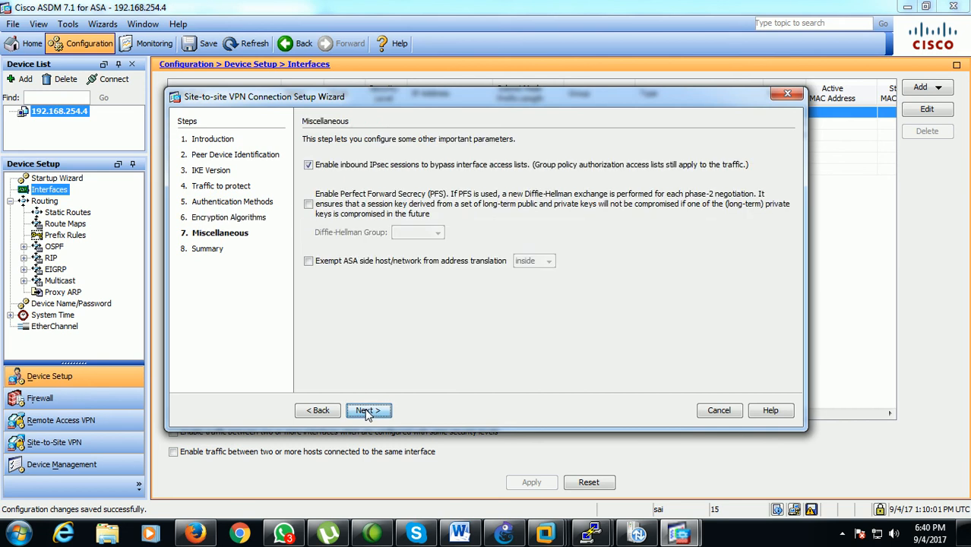
left_click(338, 216)
left_click(373, 261)
Complete the second ASA's VPN wizard from its summary and send the generated commands to the device
left_click(384, 415)
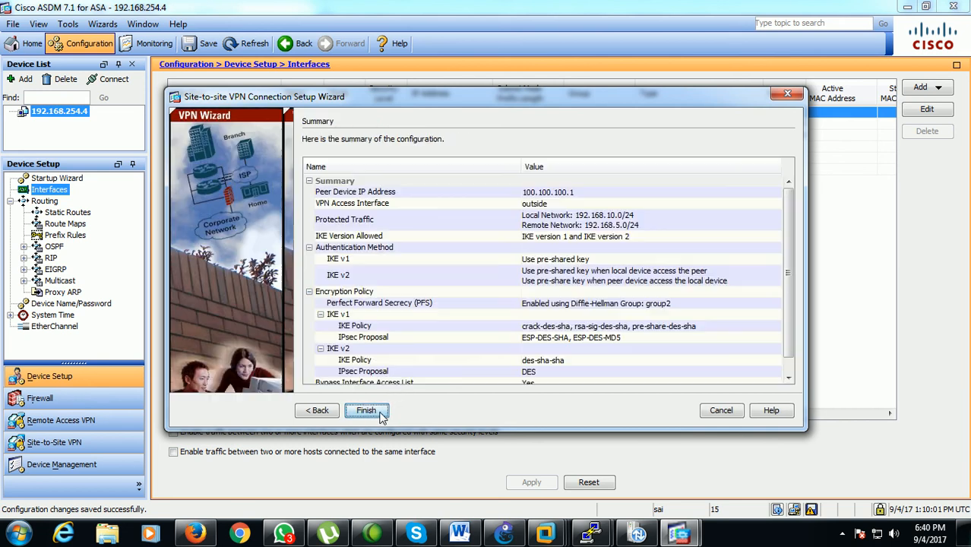
left_click(366, 411)
left_click(387, 403)
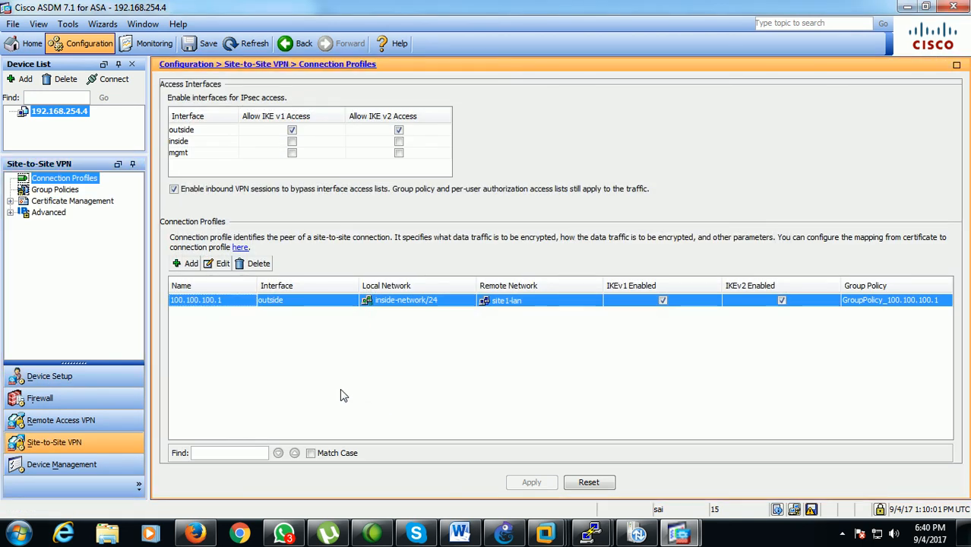
Switch to VMware Workstation and open the SITE-SYSTEM machine to check its continuous ping to 192.168.10.200
left_click(546, 536)
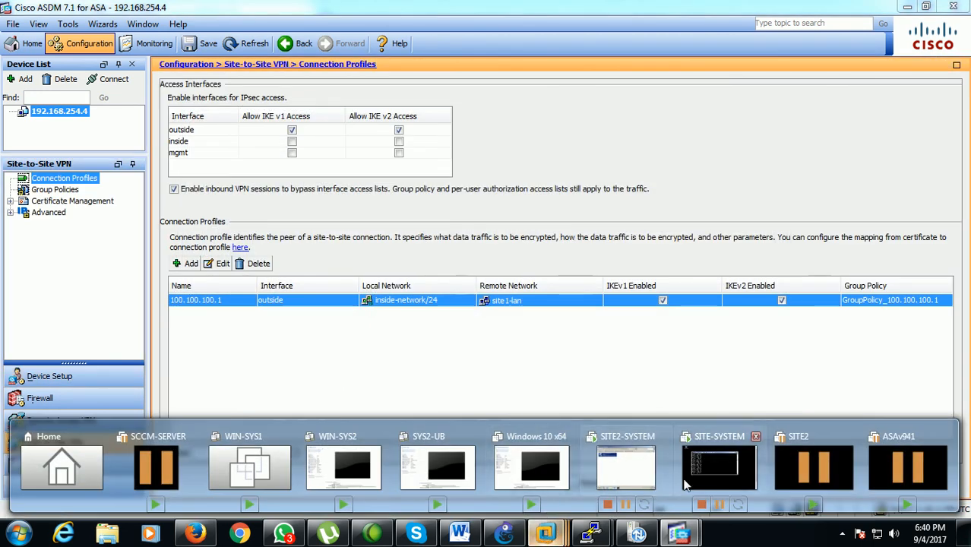
left_click(685, 471)
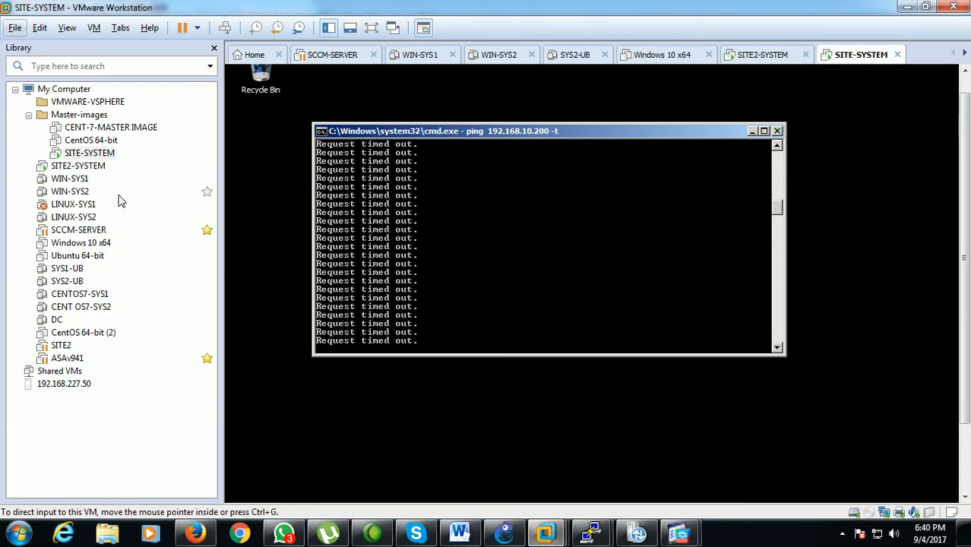
left_click(90, 154)
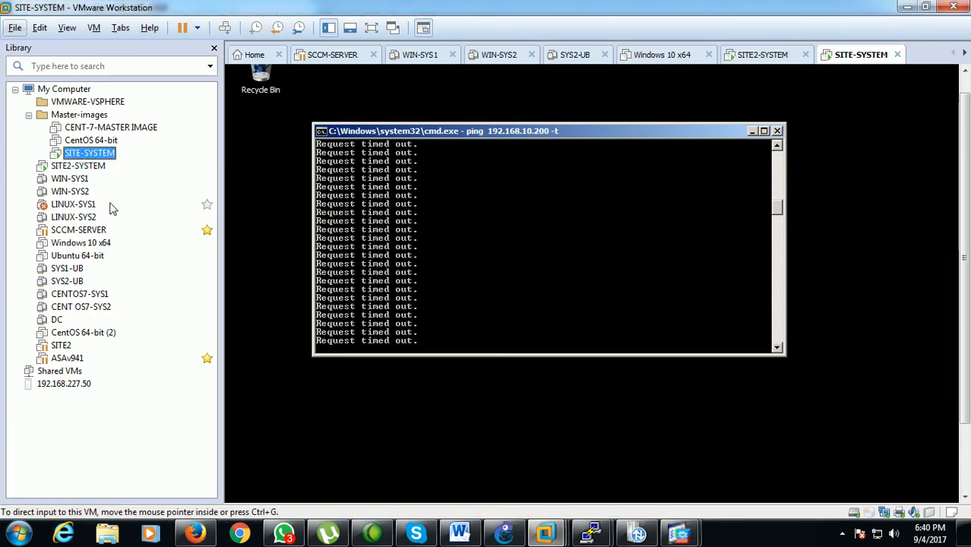
Check the continuous ping to 192.168.5.60 on SITE2-SYSTEM, then return to the SITE-SYSTEM machine's ping window
left_click(95, 168)
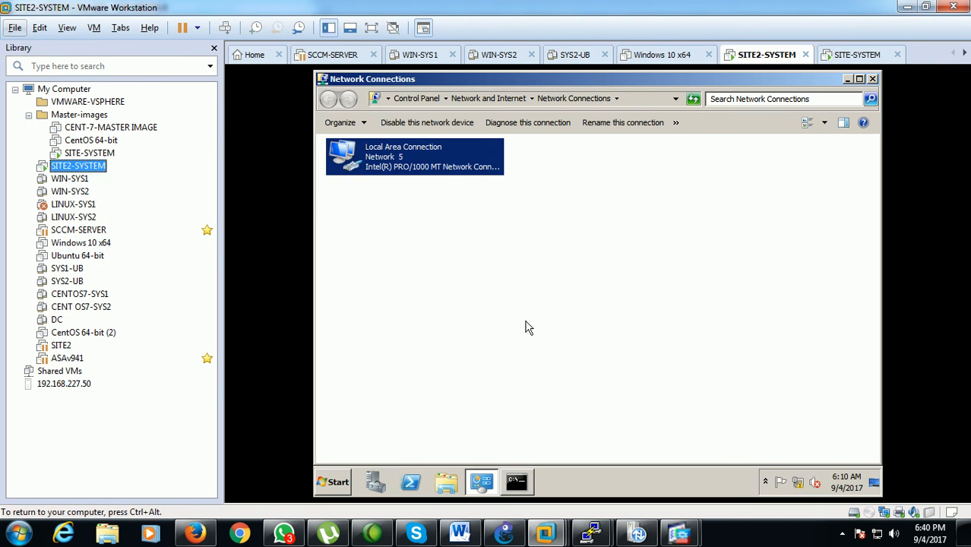
left_click(517, 313)
left_click(517, 483)
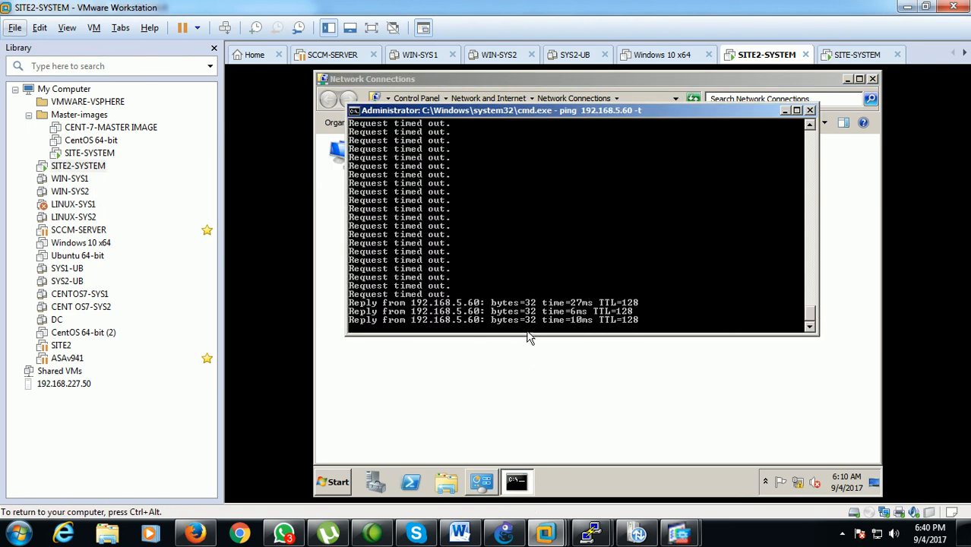
left_click(88, 154)
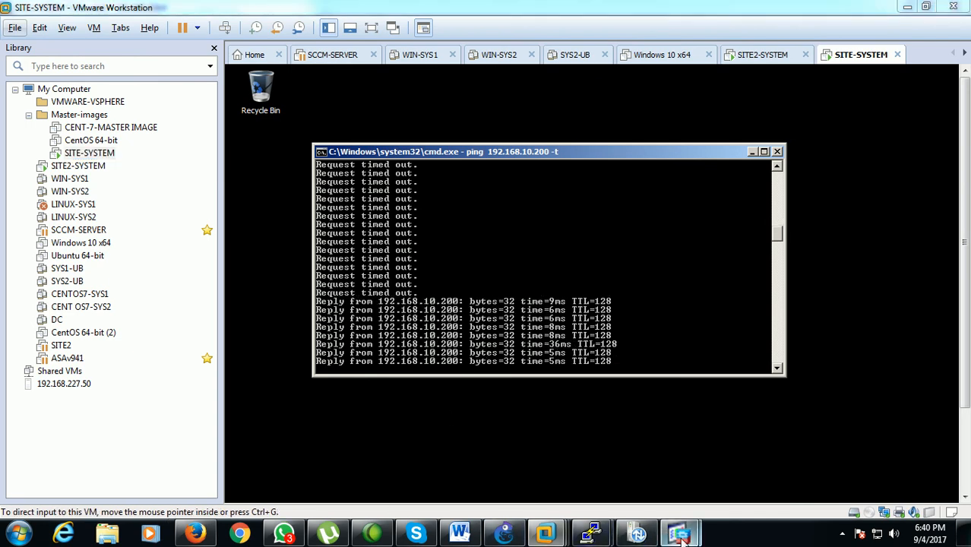
Switch to the ASDM session for 192.168.254.3 and examine the site-to-site VPN session's active count and transferred bytes under monitoring
mouse_move(678, 534)
left_click(643, 469)
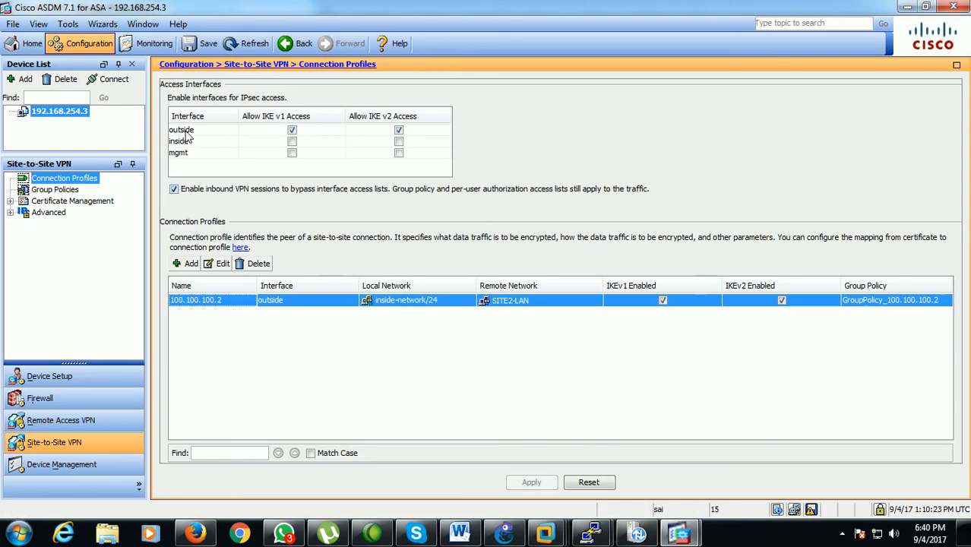
left_click(161, 47)
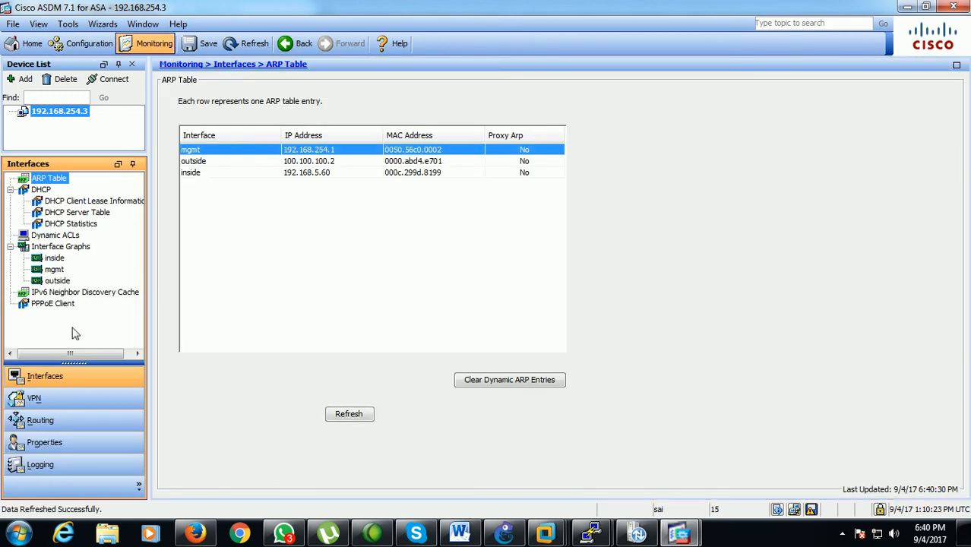
left_click(50, 400)
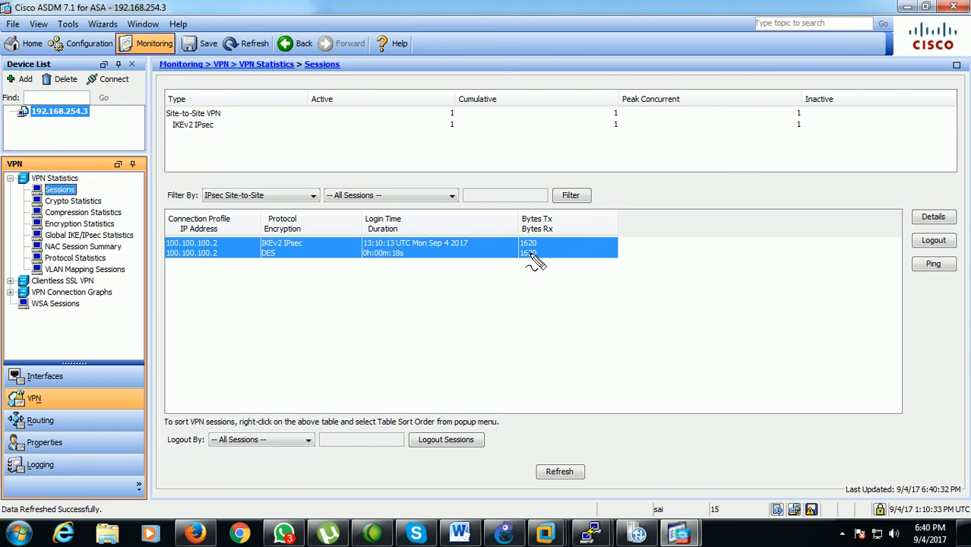
mouse_move(551, 241)
left_mouse_down()
mouse_move(532, 229)
mouse_move(530, 281)
mouse_move(553, 236)
mouse_move(520, 236)
left_mouse_up()
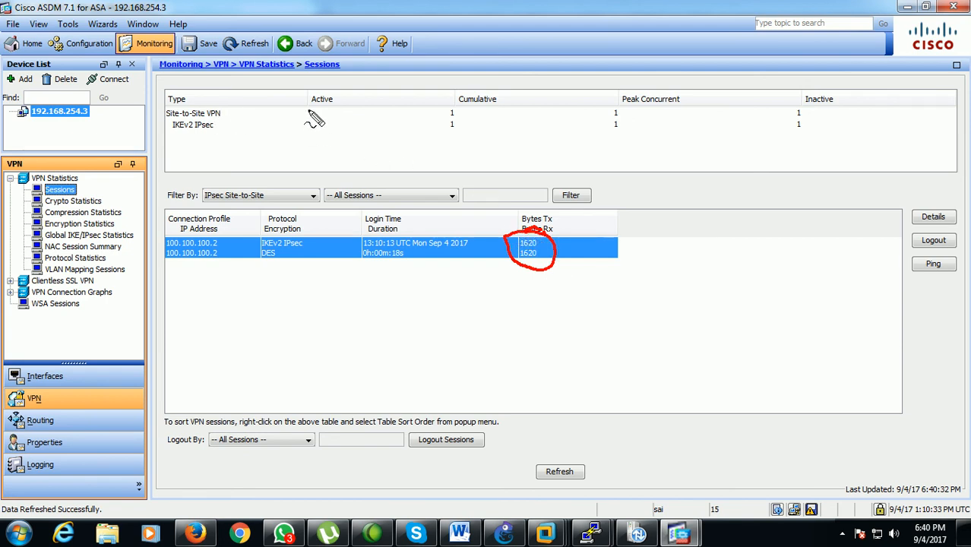
mouse_move(450, 101)
left_mouse_down()
mouse_move(441, 108)
mouse_move(460, 130)
left_mouse_up()
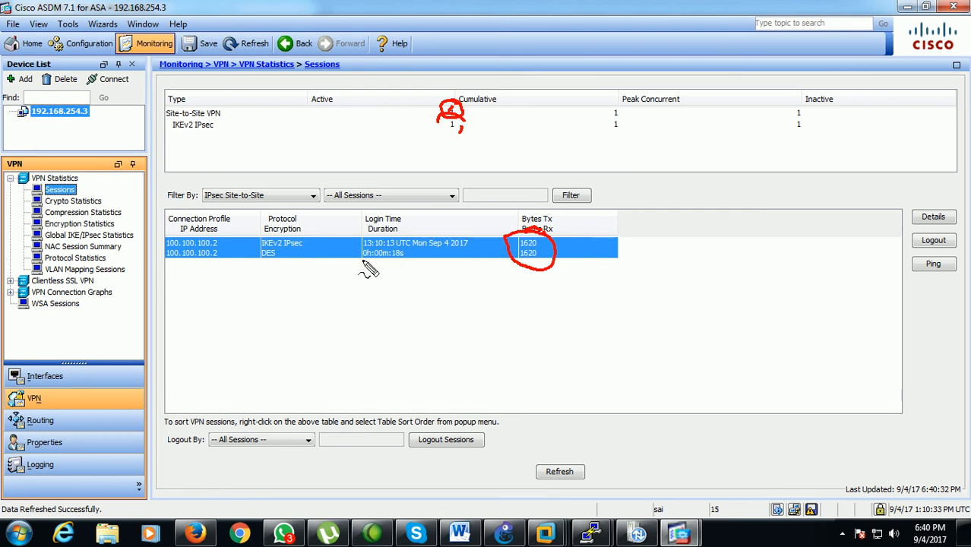
key("Escape")
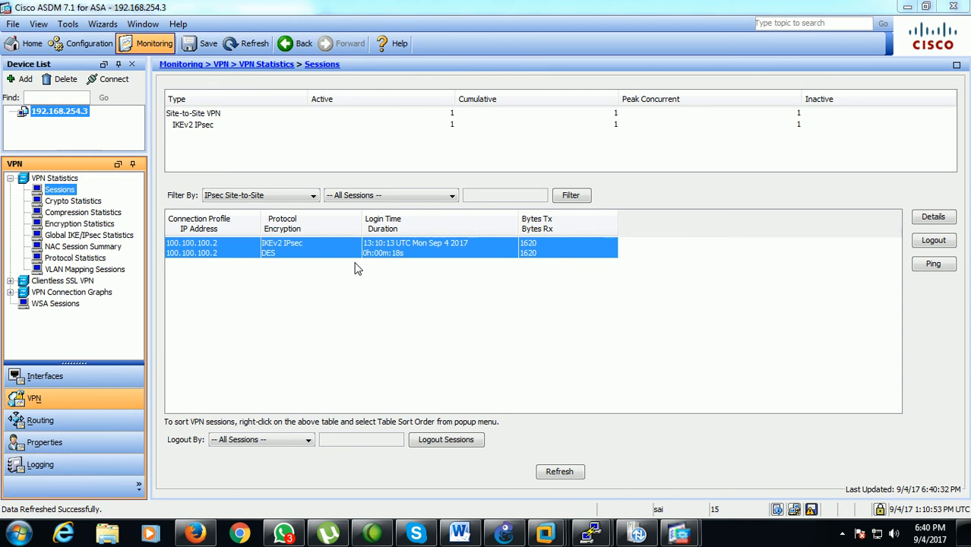
Choose Encryption with DES-56 as the VPN session filter criterion and refresh the session statistics
left_click(437, 195)
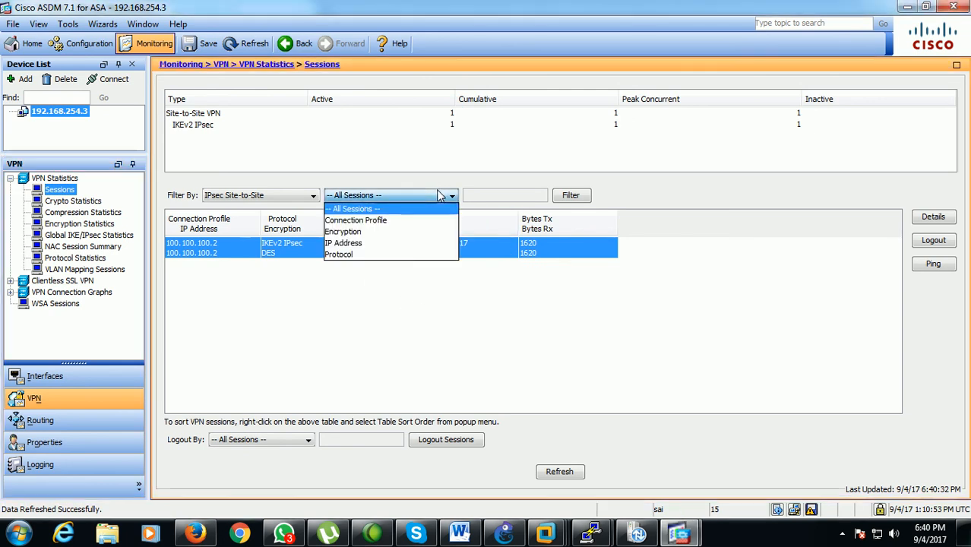
left_click(390, 231)
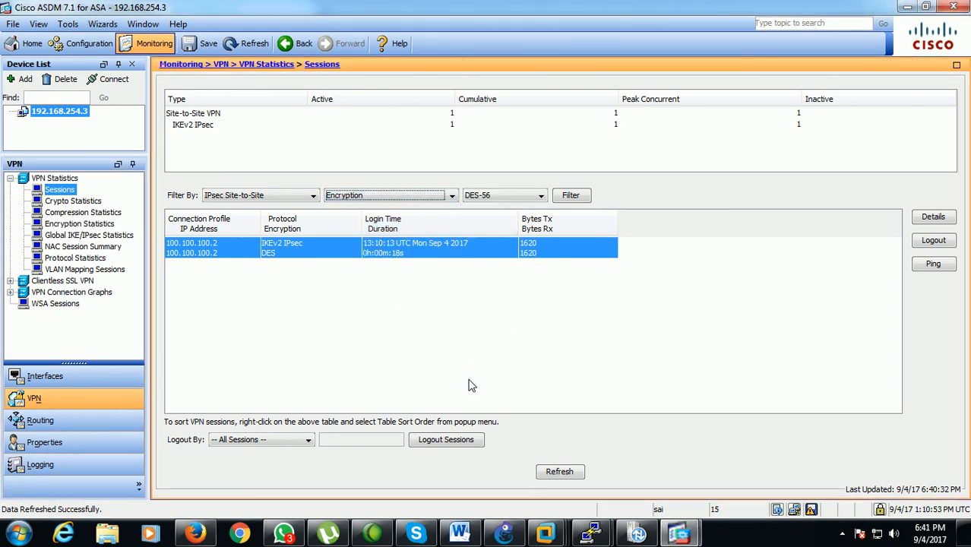
left_click(546, 468)
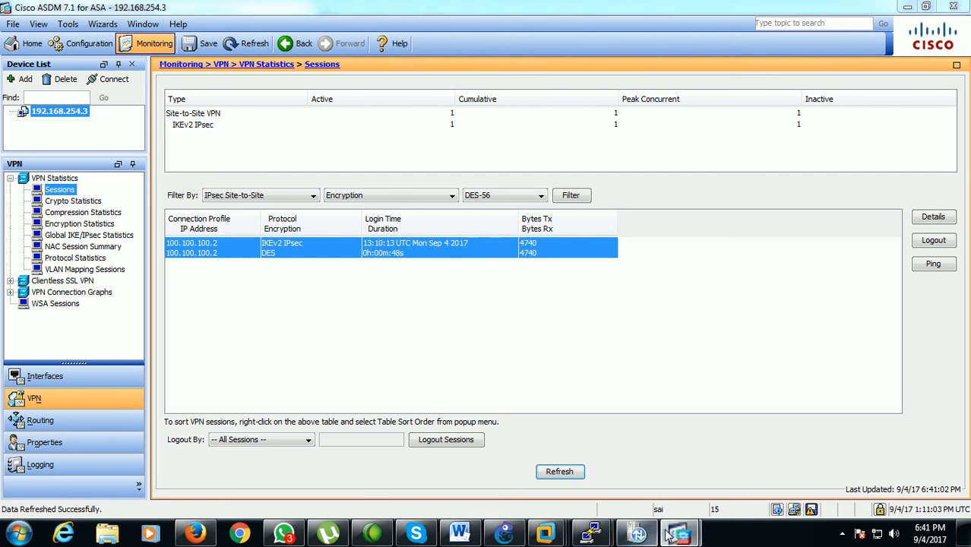
Switch to GNS3 and examine the topology's path between Host 1 and Host 2 across the outside link between the two ASAs
left_click(505, 534)
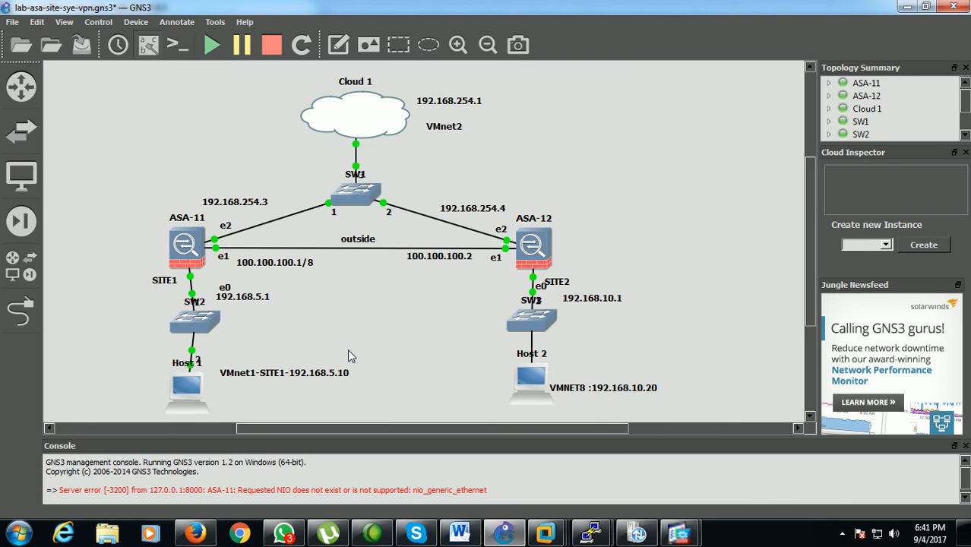
mouse_move(362, 364)
left_mouse_down()
mouse_move(221, 357)
mouse_move(344, 394)
mouse_move(340, 351)
left_mouse_up()
mouse_move(666, 370)
left_mouse_down()
mouse_move(623, 359)
mouse_move(595, 415)
mouse_move(656, 380)
left_mouse_up()
mouse_move(346, 359)
left_mouse_down()
mouse_move(462, 336)
mouse_move(500, 343)
left_mouse_up()
mouse_move(298, 284)
left_mouse_down()
mouse_move(305, 295)
mouse_move(301, 275)
mouse_move(417, 276)
mouse_move(417, 292)
left_mouse_up()
mouse_move(305, 291)
left_mouse_down()
mouse_move(415, 293)
mouse_move(413, 274)
mouse_move(419, 287)
mouse_move(407, 294)
left_mouse_up()
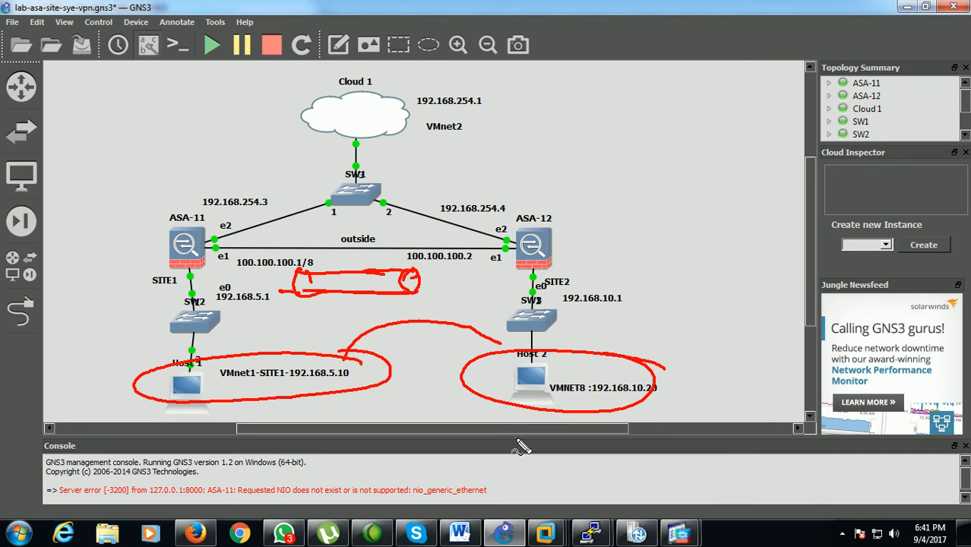
key("Escape")
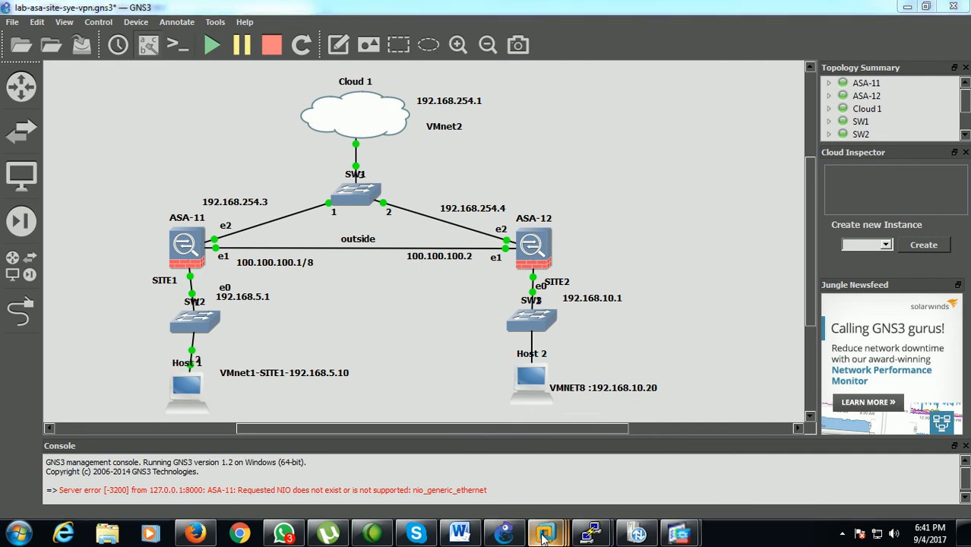
Switch to the SITE-SYSTEM machine in VMware Workstation and check its running ping to 192.168.10.200
mouse_move(545, 535)
left_click(692, 458)
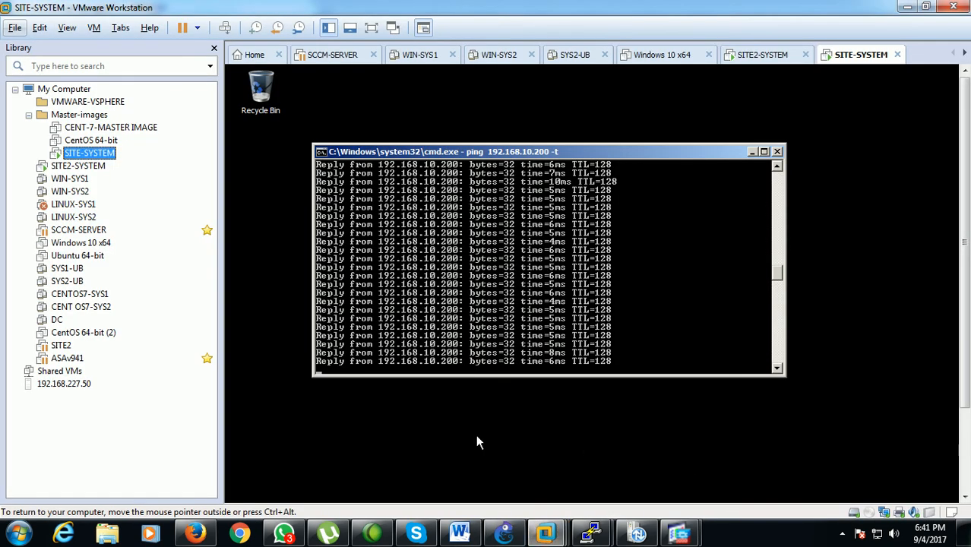
left_click_drag(965, 262, 965, 336)
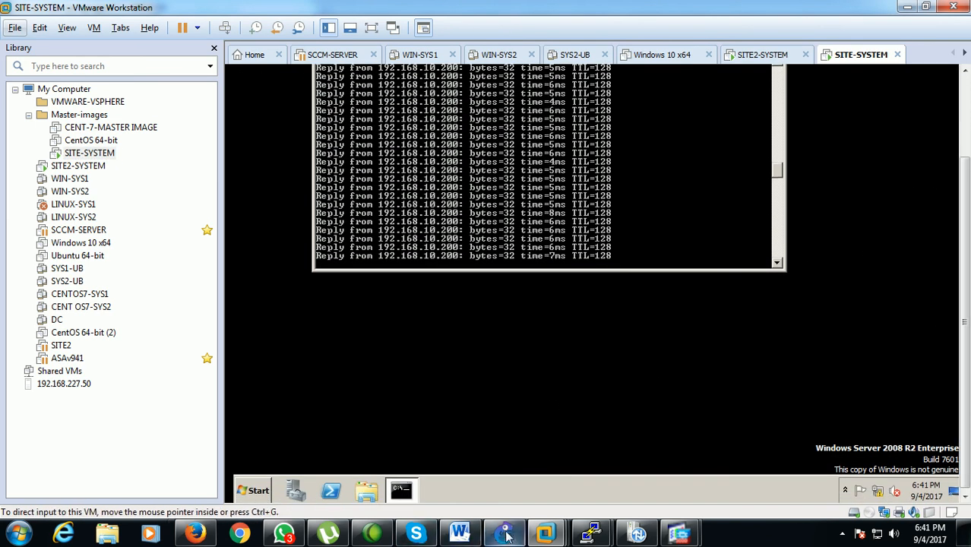
Switch to the ASA-11 console and list the options available for the sh crypto command
mouse_move(595, 538)
left_click(483, 491)
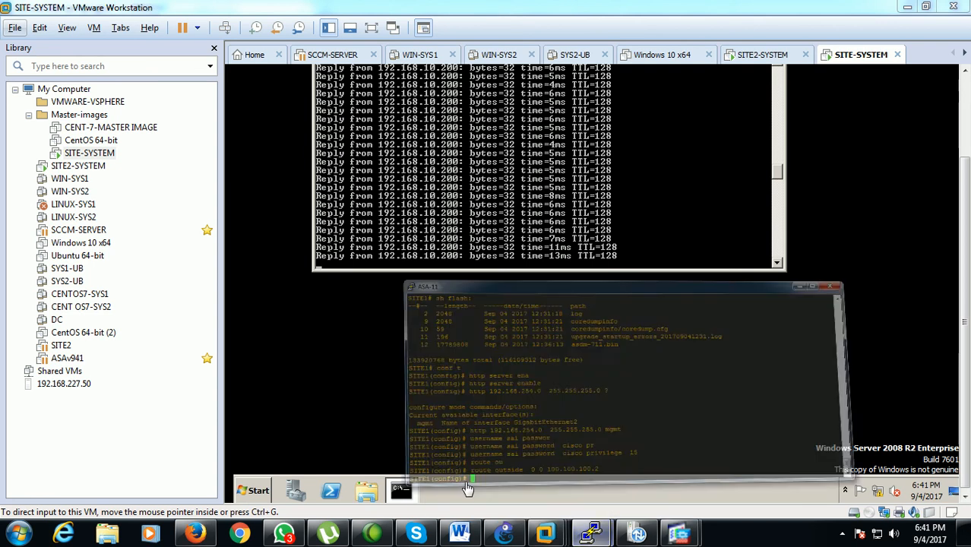
type("sh cr")
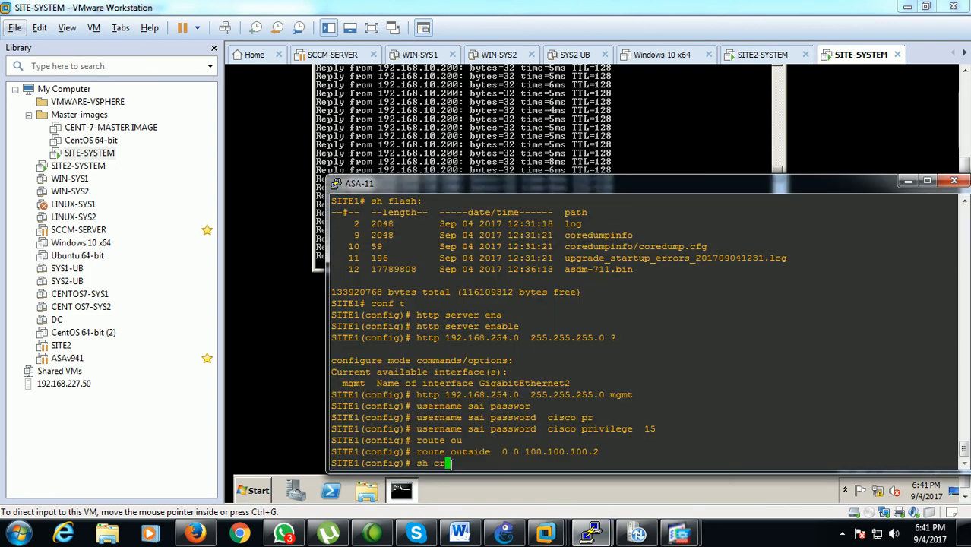
type("y")
key("Tab")
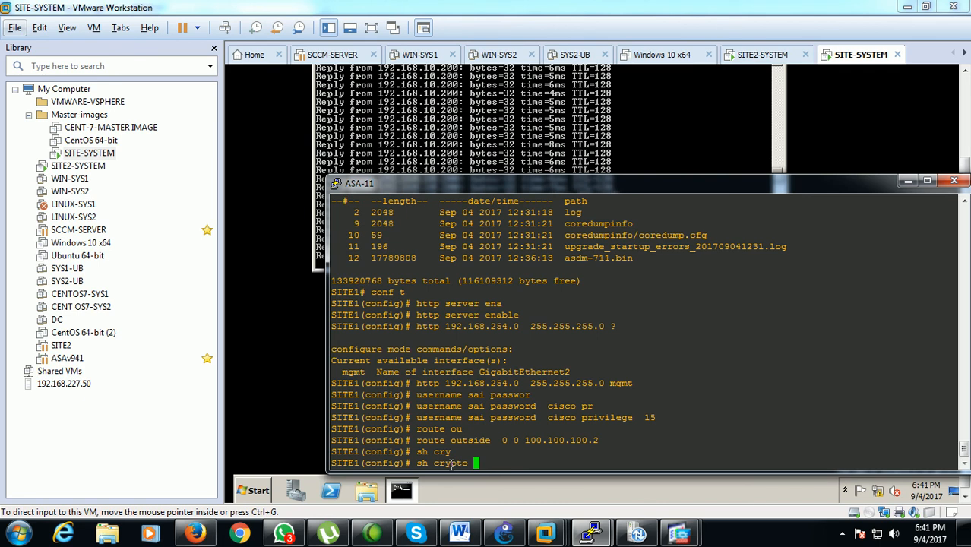
type("?")
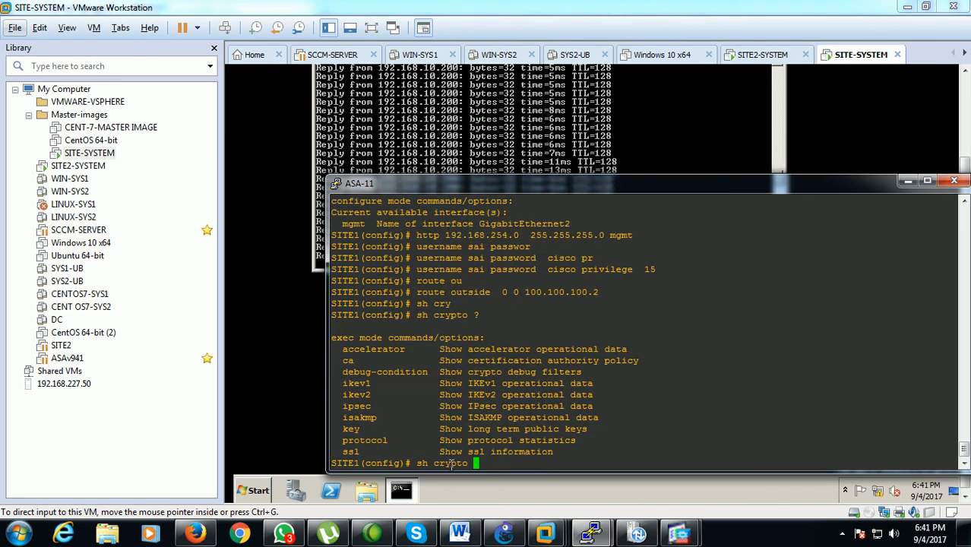
Run sh crypto isakmp sa on ASA-11 and examine the tunnel's local and remote endpoints
type("sa")
key("Tab")
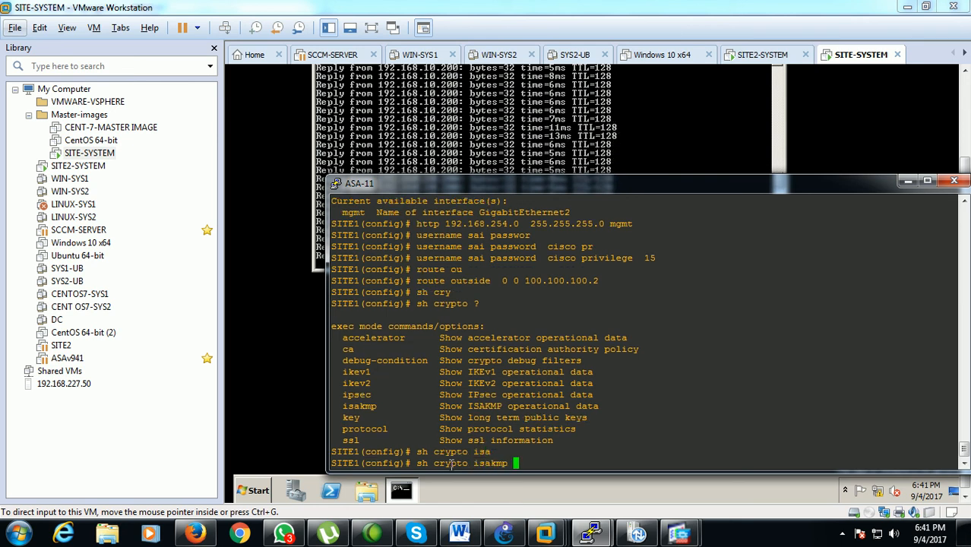
type("s")
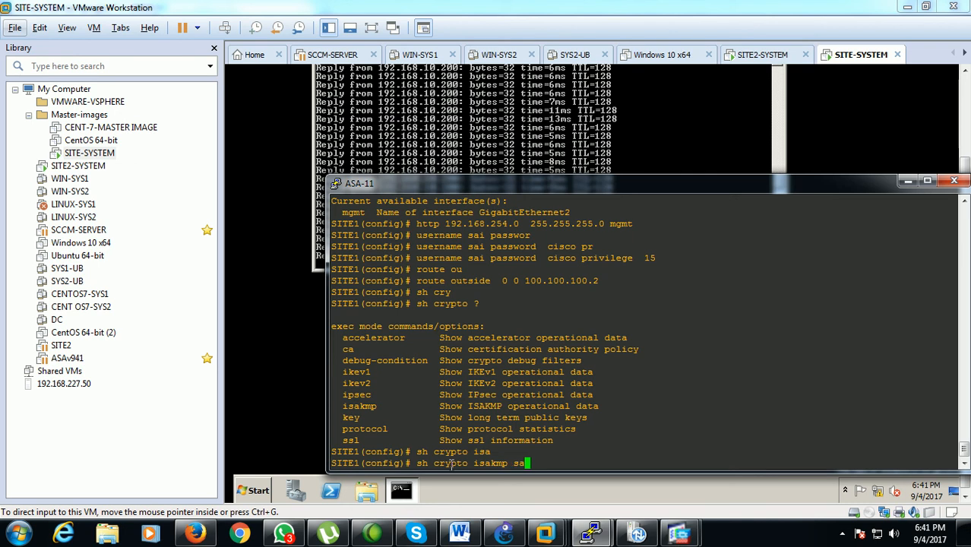
type("a")
key("Return")
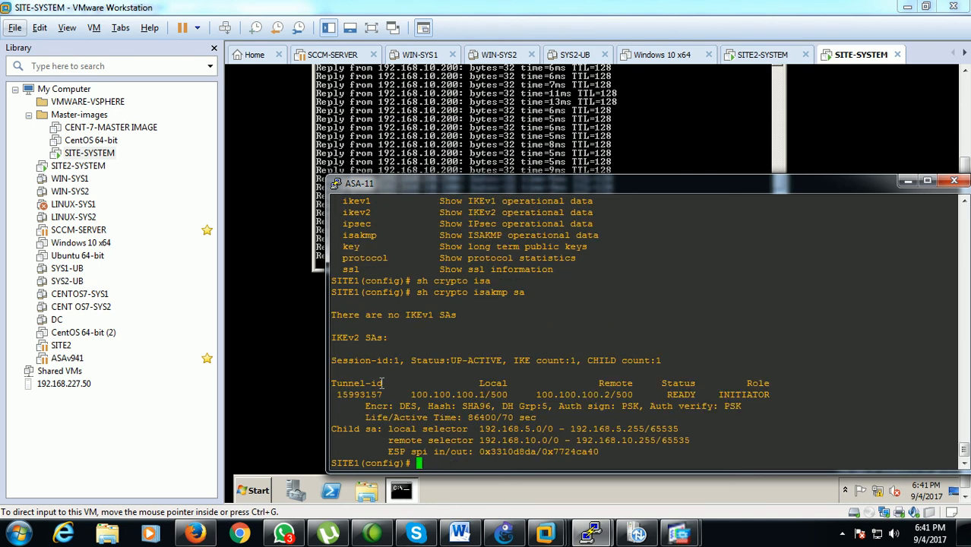
left_click_drag(412, 394, 601, 386)
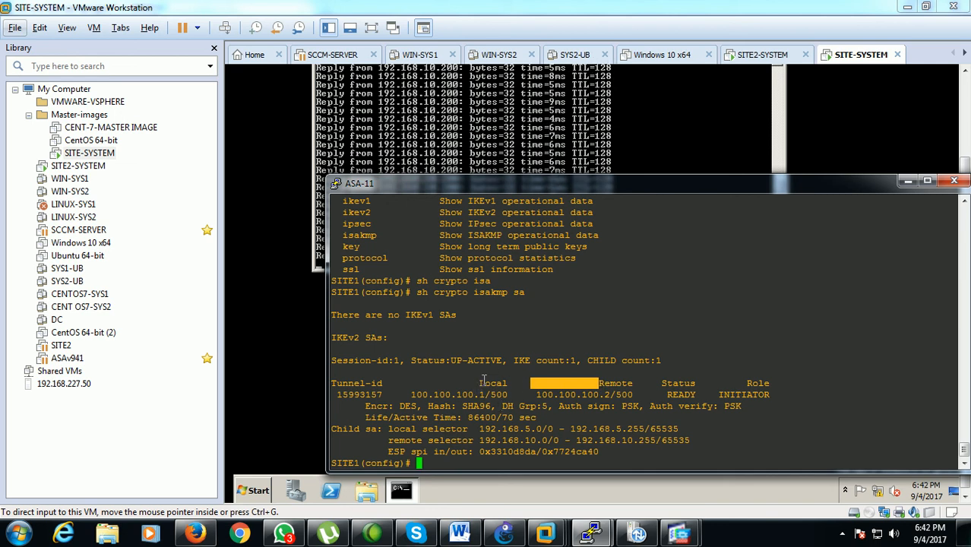
left_click(524, 397)
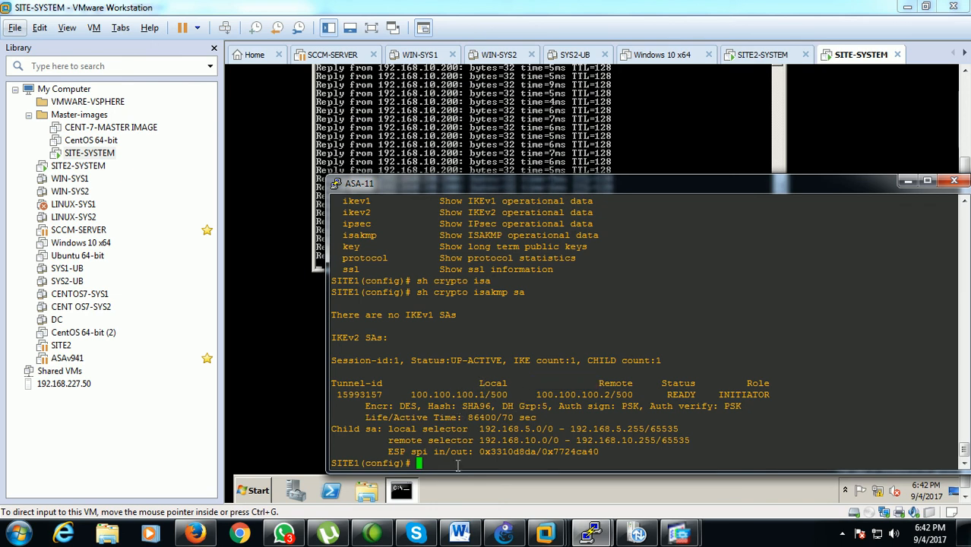
Run sh crypto isakmp on ASA-11 and page through the complete IKE statistics output
key("Up")
key("BackSpace")
key("BackSpace")
key("BackSpace")
key("Return")
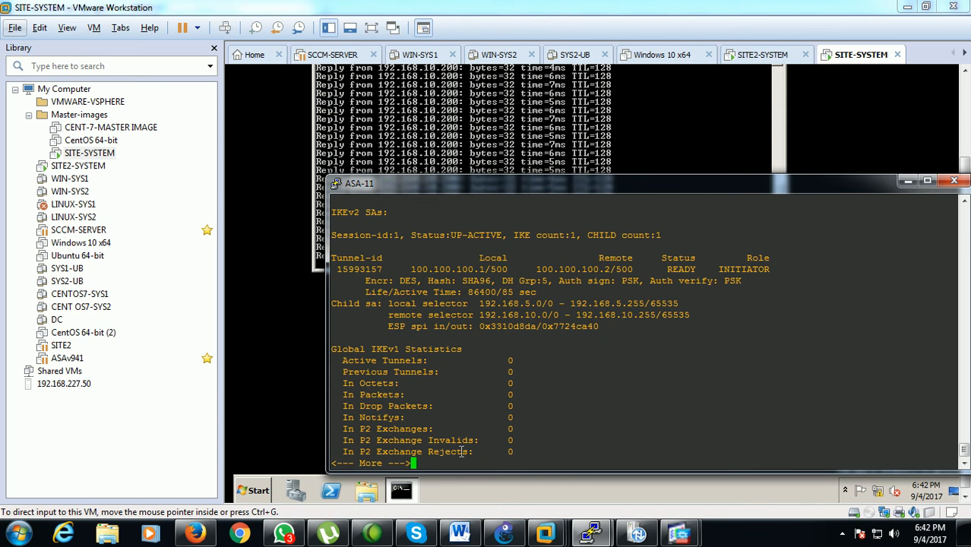
key("space")
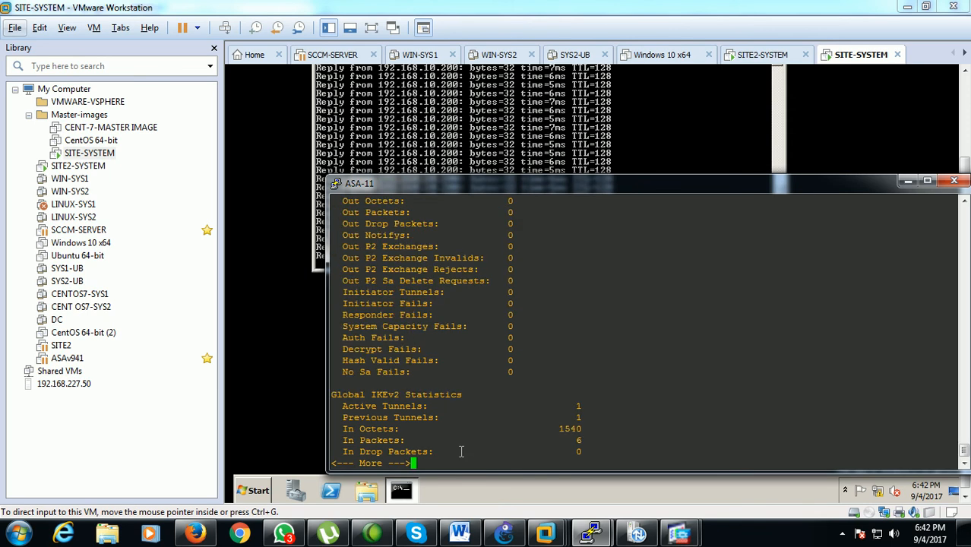
key("space")
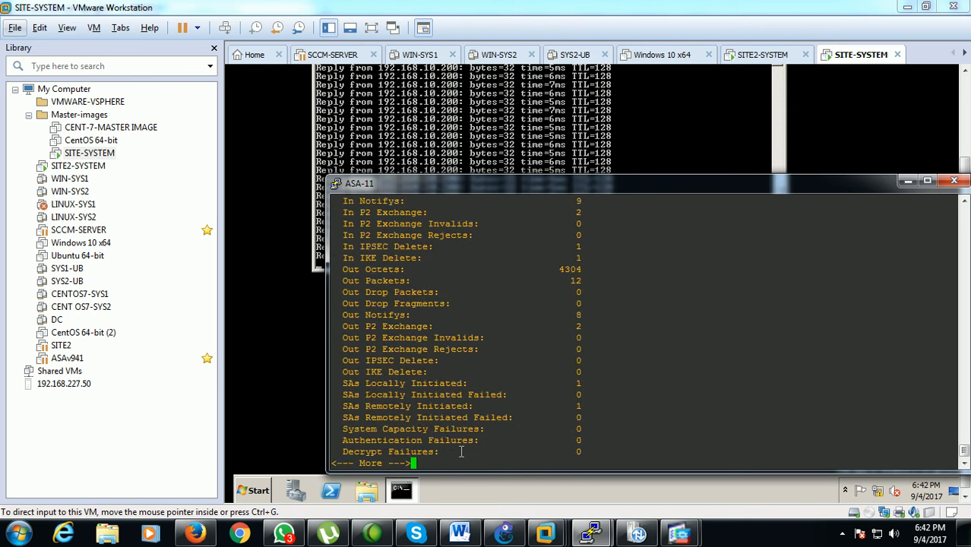
key("space")
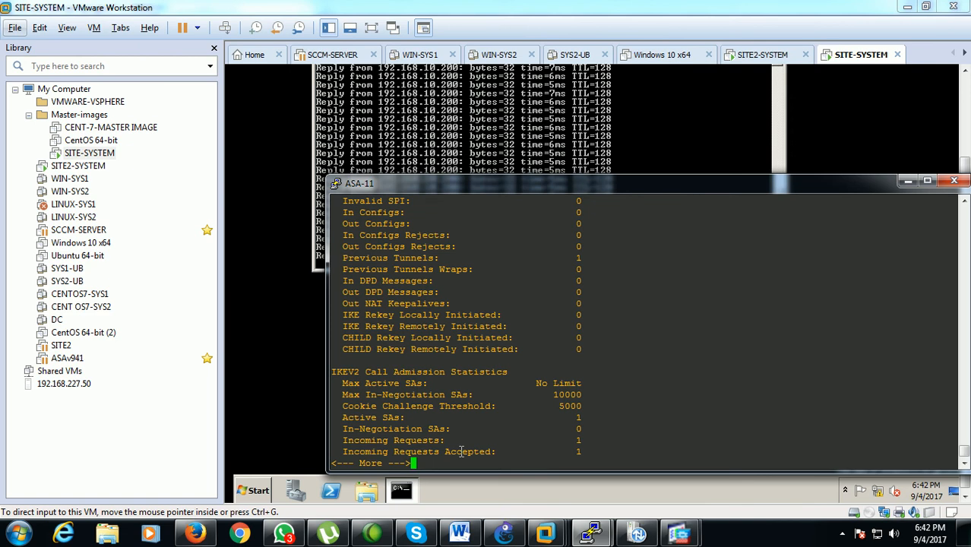
key("space")
key("space")
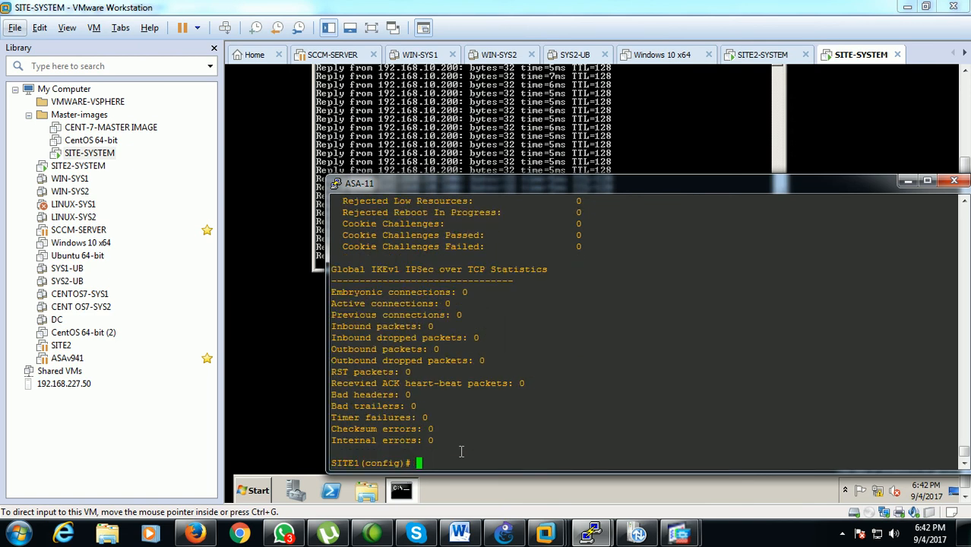
Try to run sh crypto without a subcommand on ASA-11, then recall the command
key("Up")
key("BackSpace")
key("BackSpace")
key("BackSpace")
key("BackSpace")
key("BackSpace")
key("BackSpace")
key("Return")
key("Up")
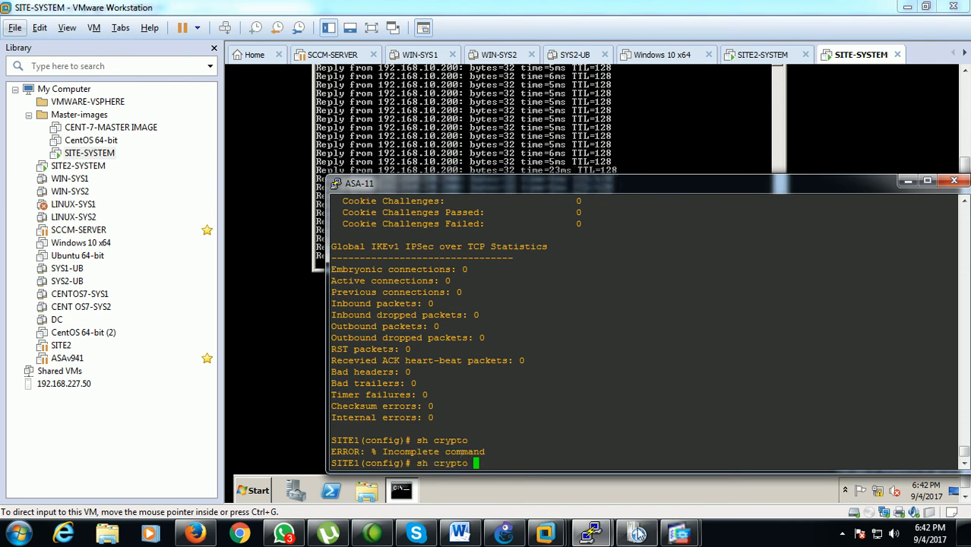
Switch back to the ASDM session for 192.168.254.3 and review the IKEv2 IPsec entry and session list
left_click(679, 534)
left_click(624, 505)
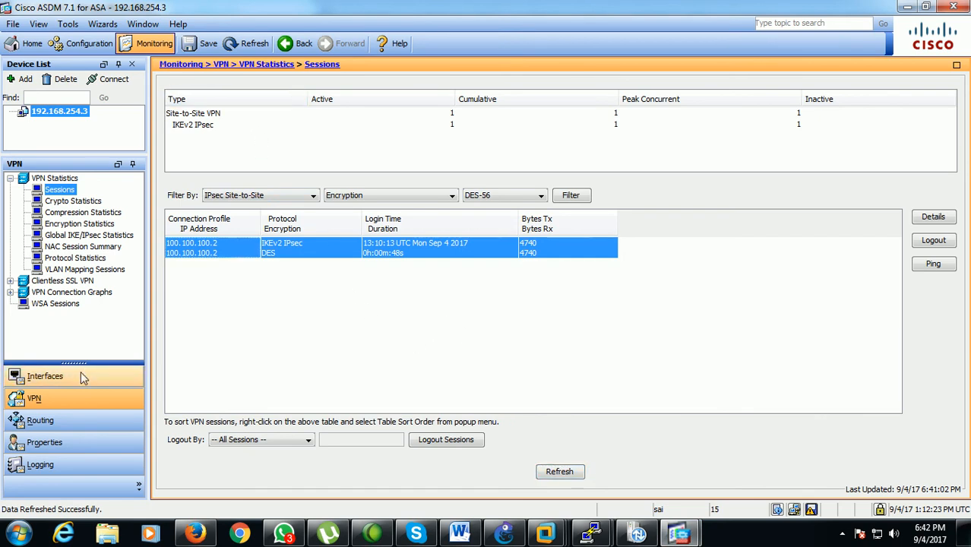
left_click(206, 126)
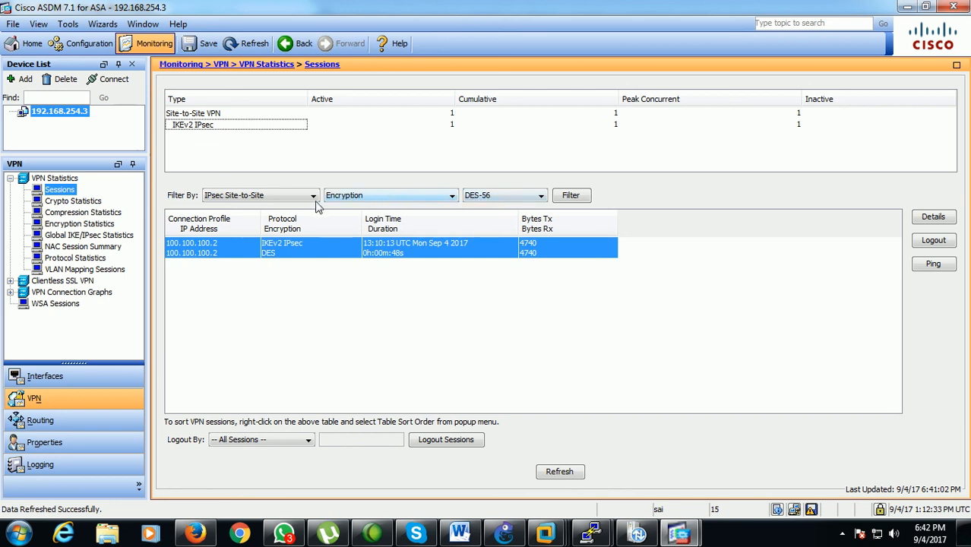
left_click(334, 329)
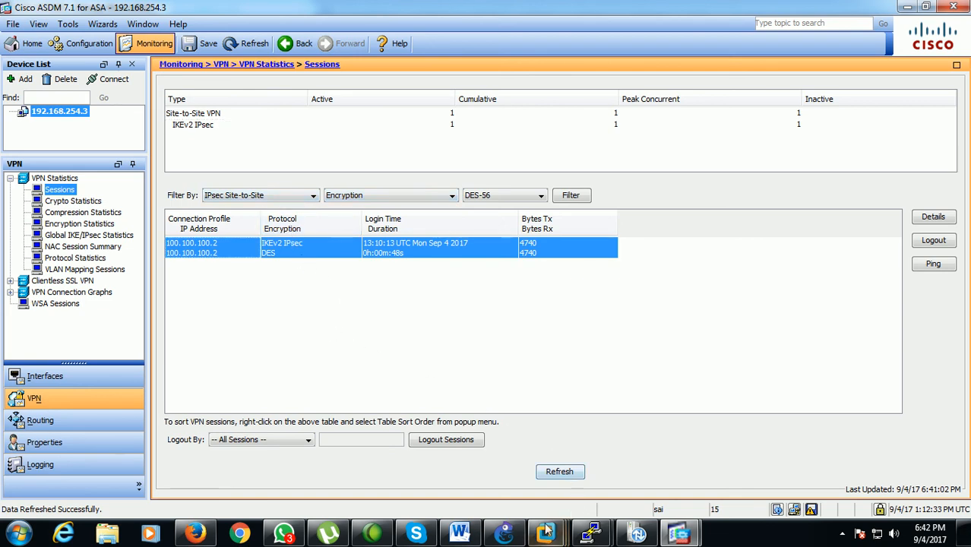
Switch to GNS3 and move Host 1 and Host 2 outward, away from each other, beneath their switches
left_click(503, 534)
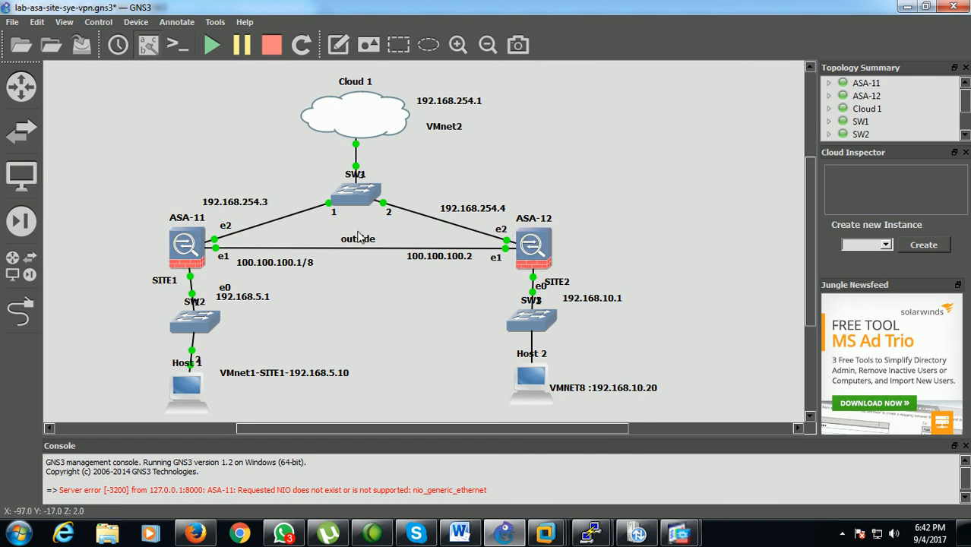
left_click_drag(190, 389, 118, 395)
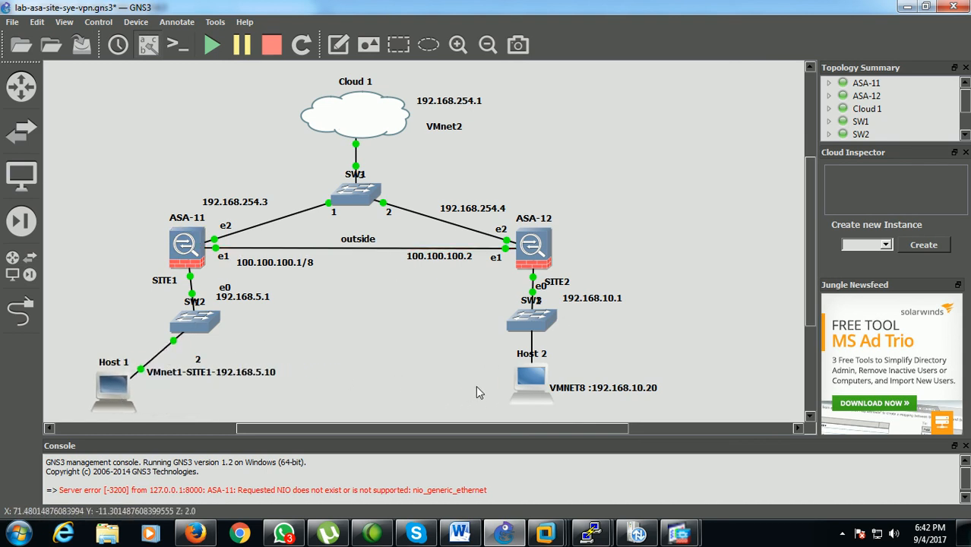
left_click_drag(526, 387, 610, 389)
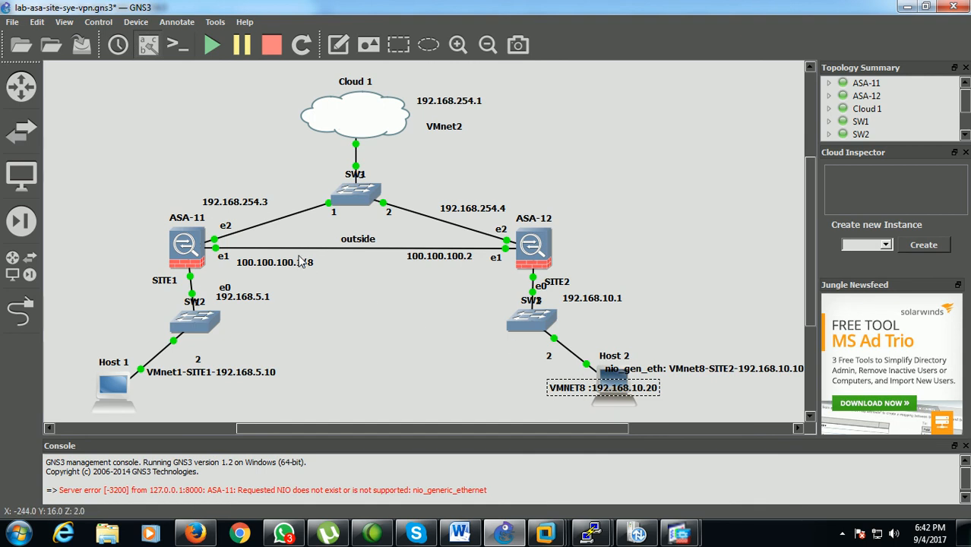